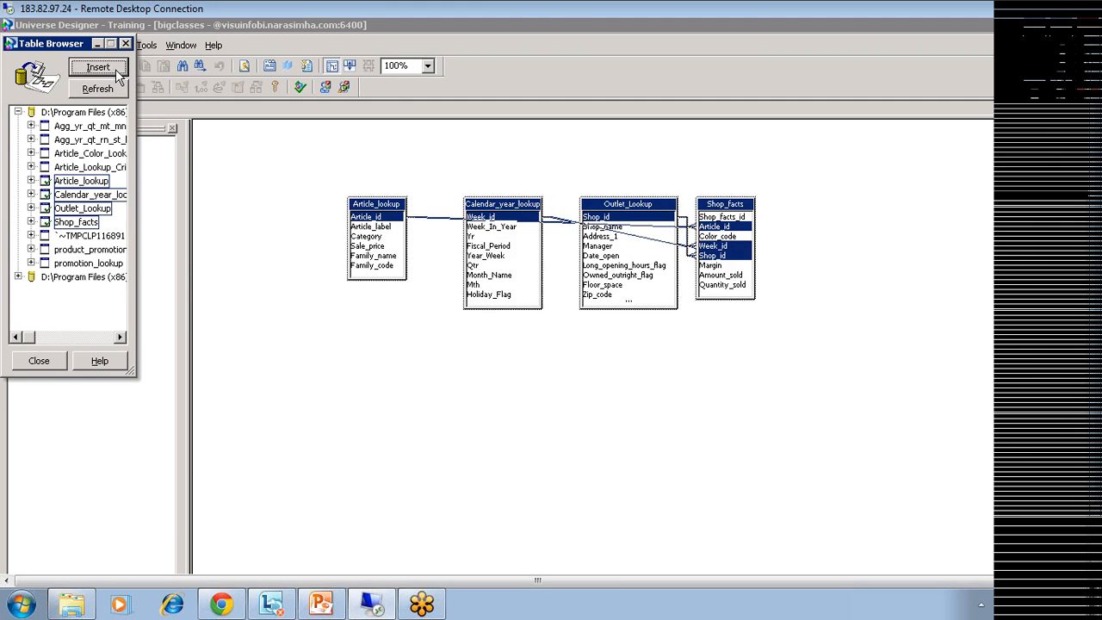
Close the table browser and automatically arrange the tables in the universe structure.
click(125, 44)
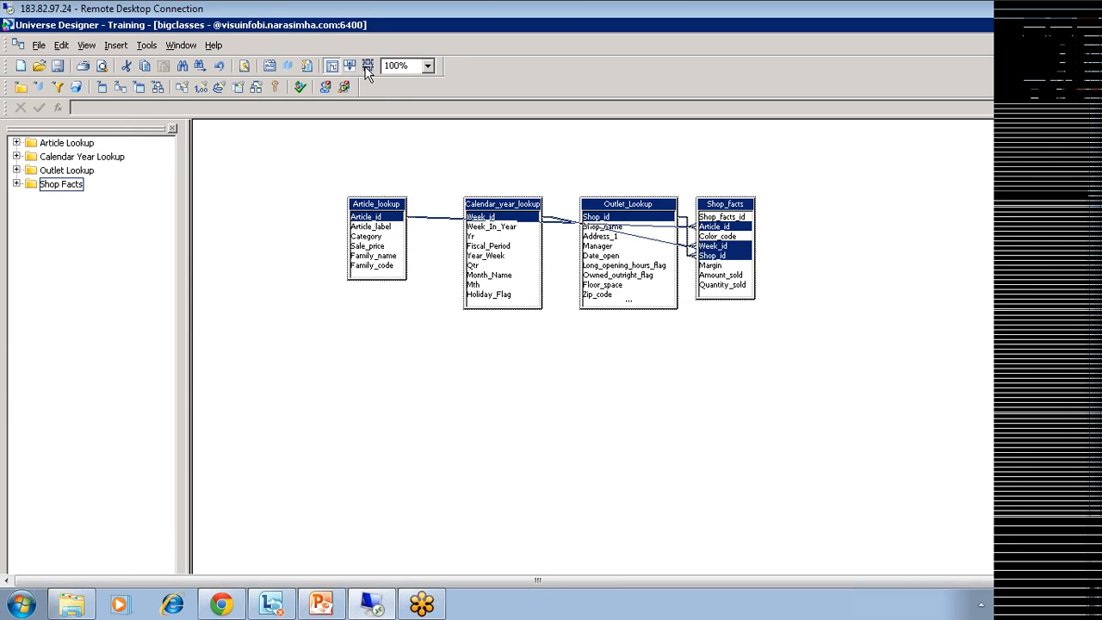
click(348, 66)
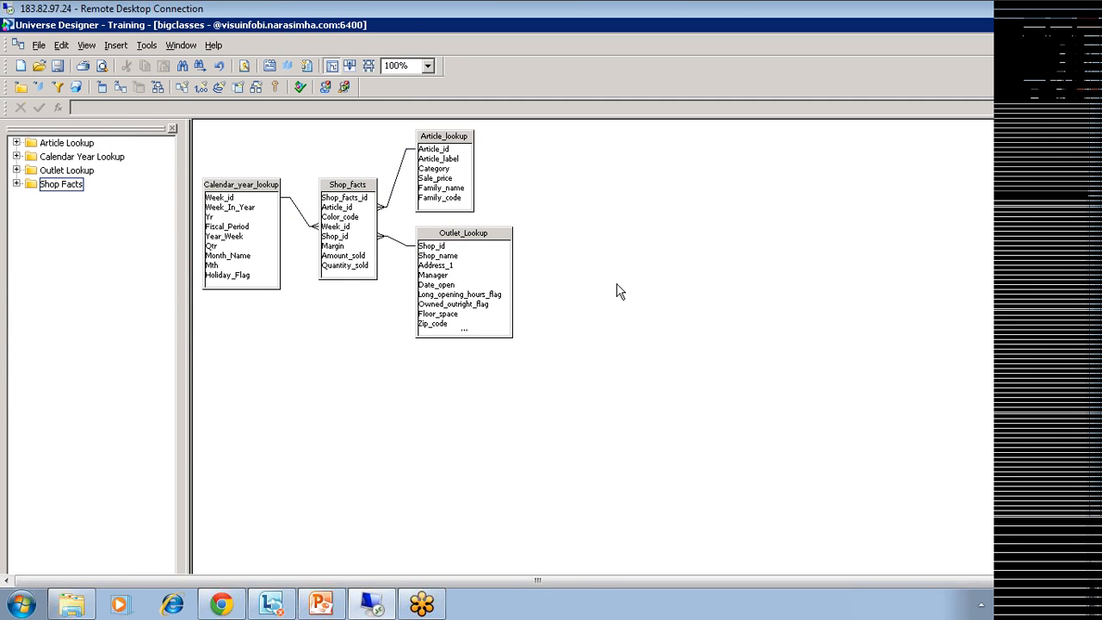
Change the Margin object in the Shop Facts class to a measure projected with the Sum function.
double_click(43, 186)
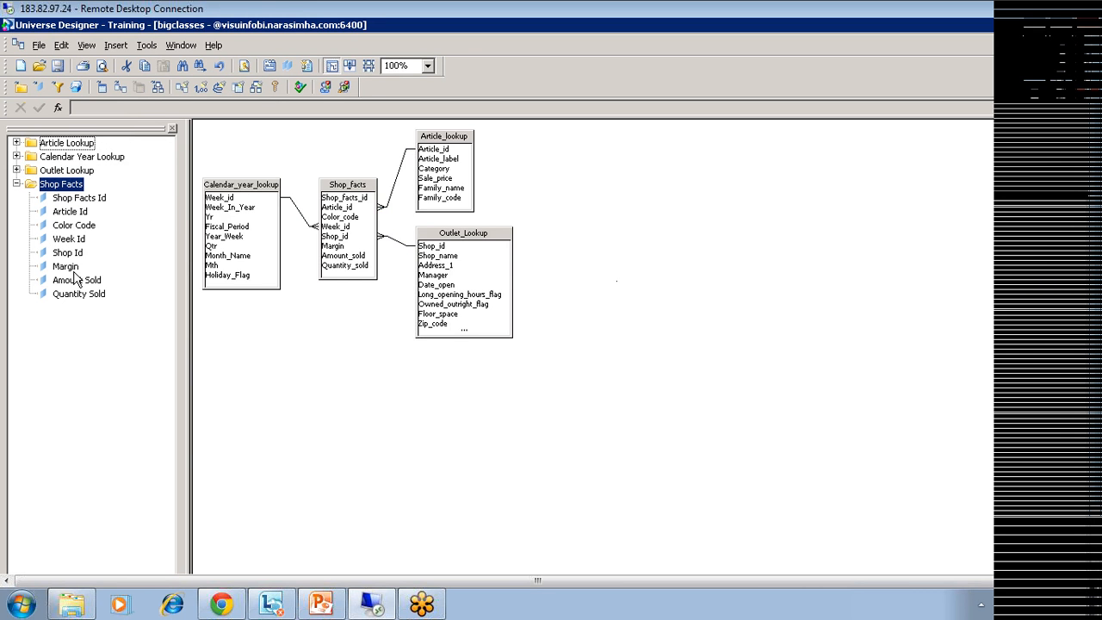
double_click(63, 266)
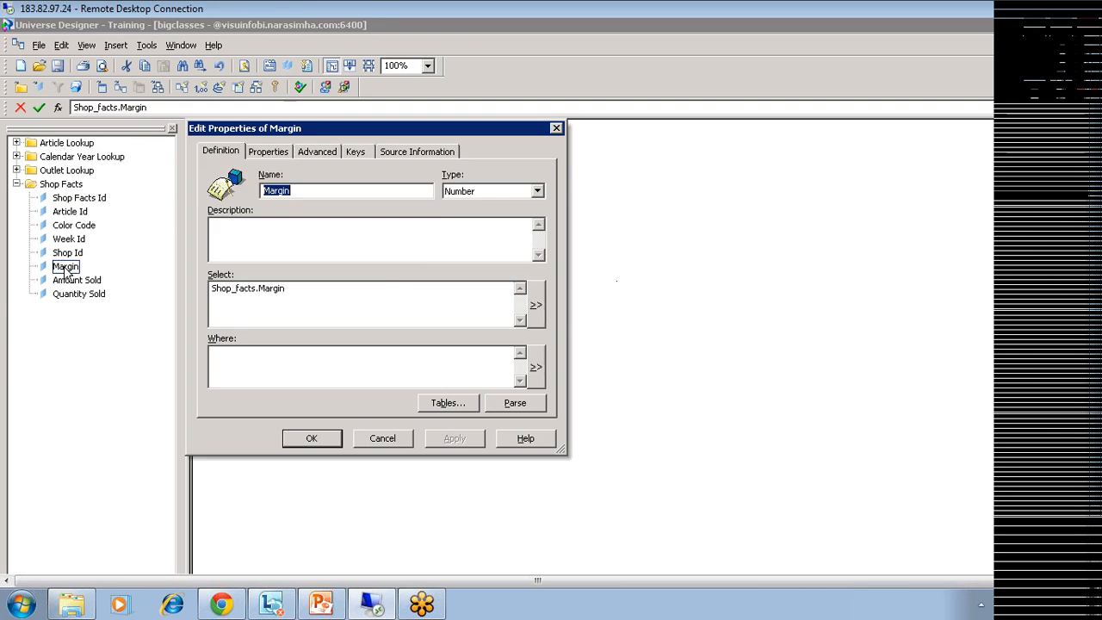
click(252, 218)
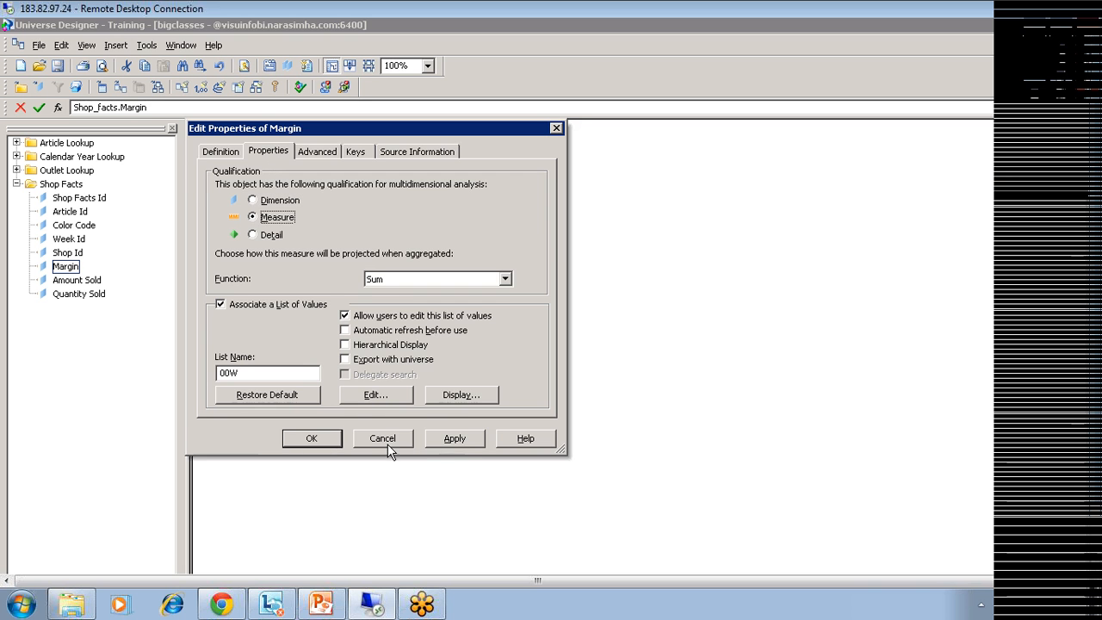
click(313, 439)
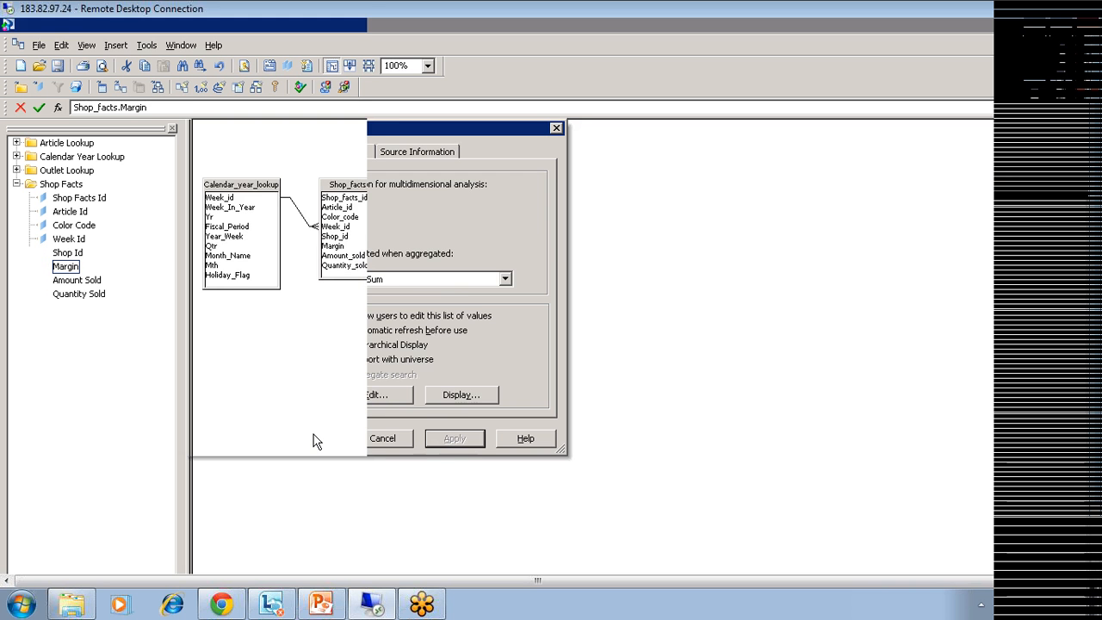
Change the Amount Sold object to a measure projected with the Sum function.
double_click(81, 280)
click(259, 151)
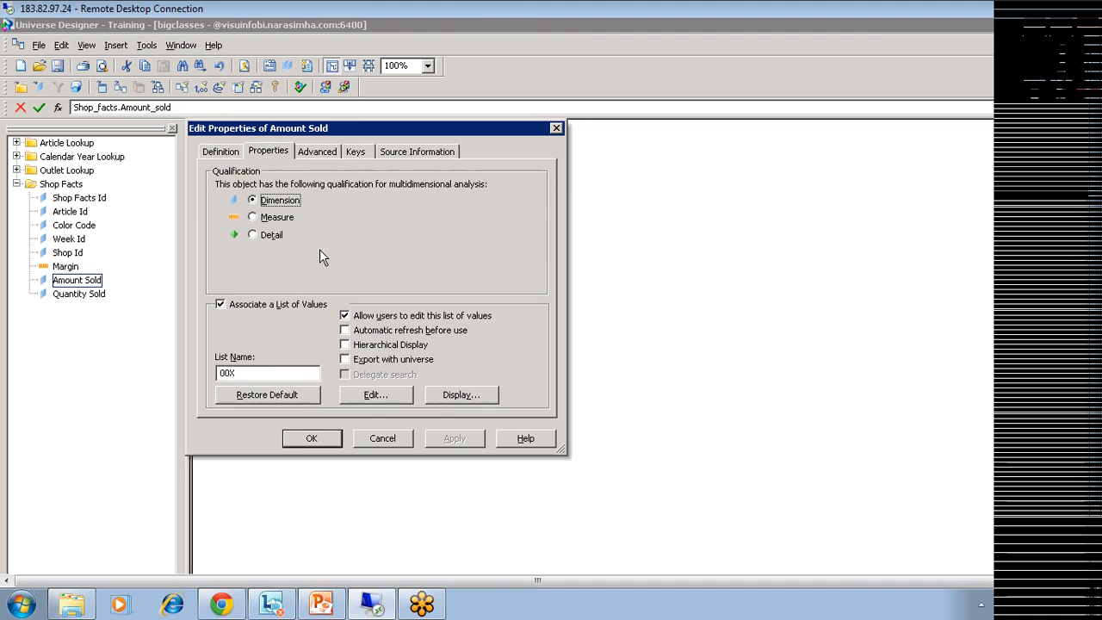
click(262, 218)
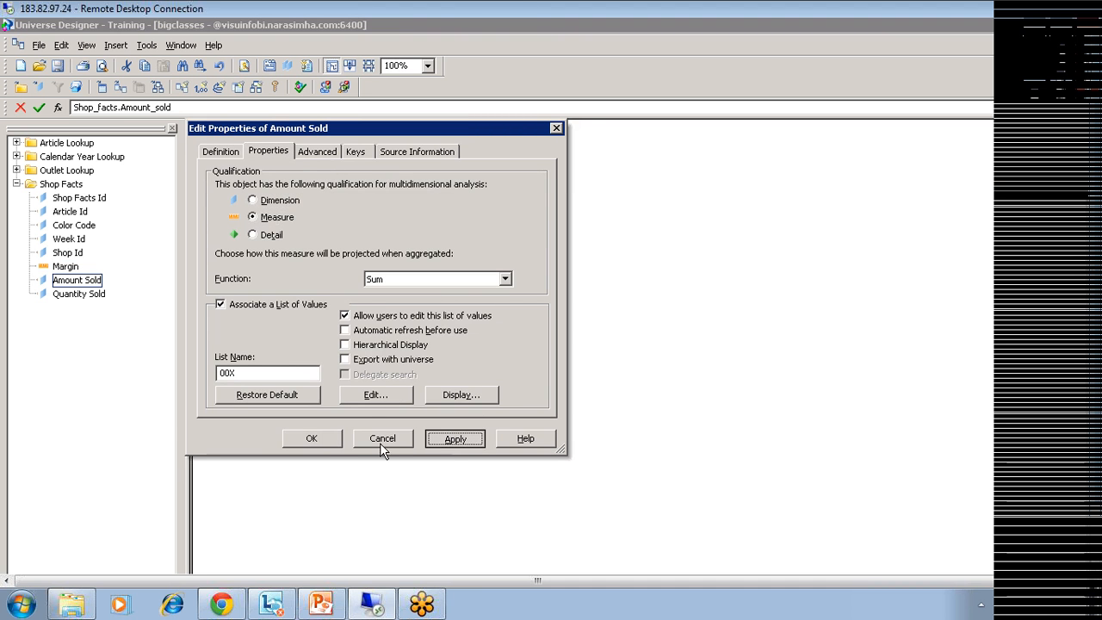
click(297, 437)
Change the Quantity Sold object to a measure with the Sum function and save the universe as Training.
double_click(79, 293)
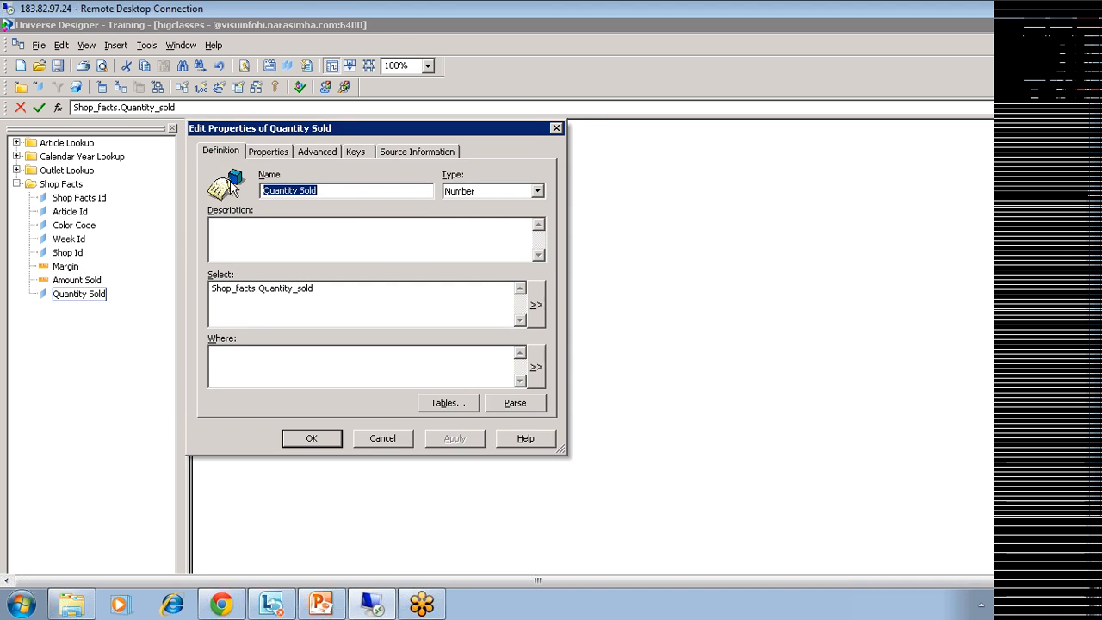
click(268, 153)
click(274, 217)
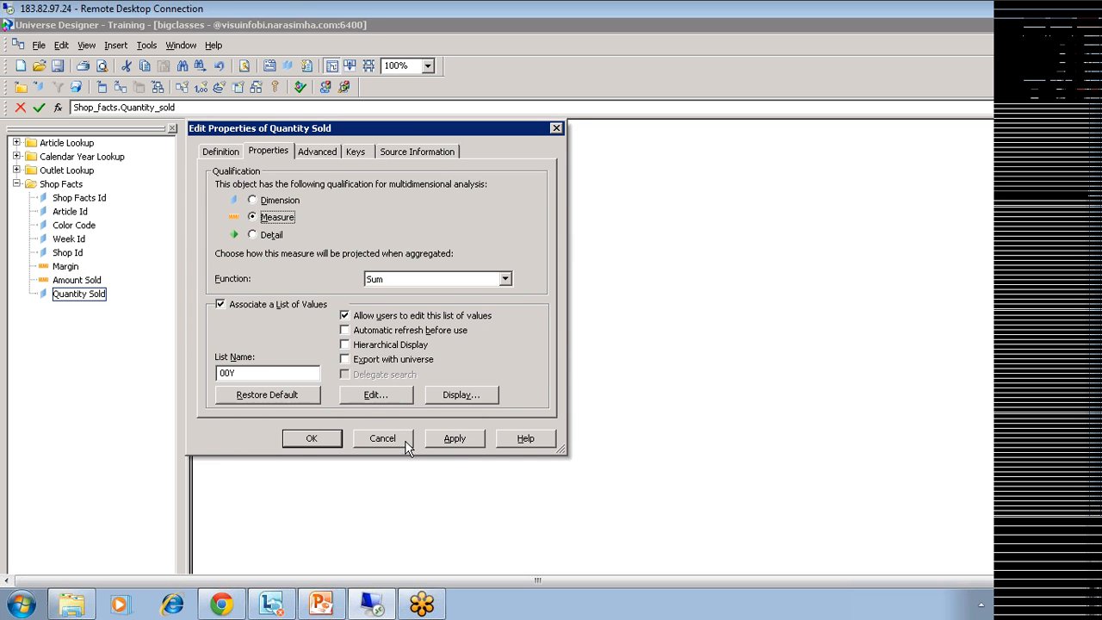
click(450, 440)
click(314, 438)
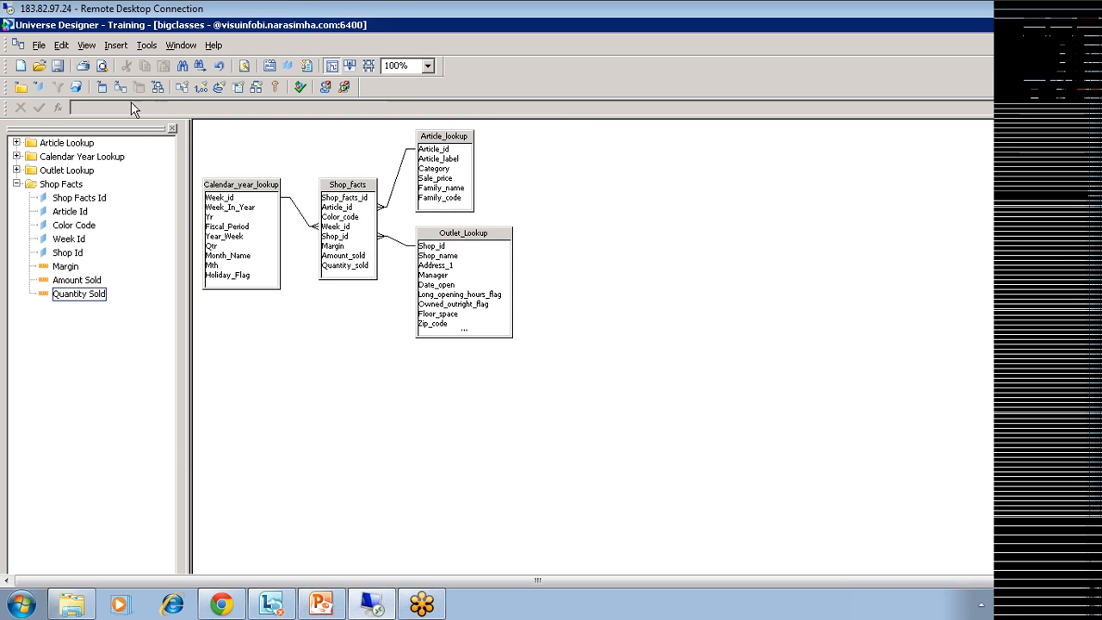
click(59, 66)
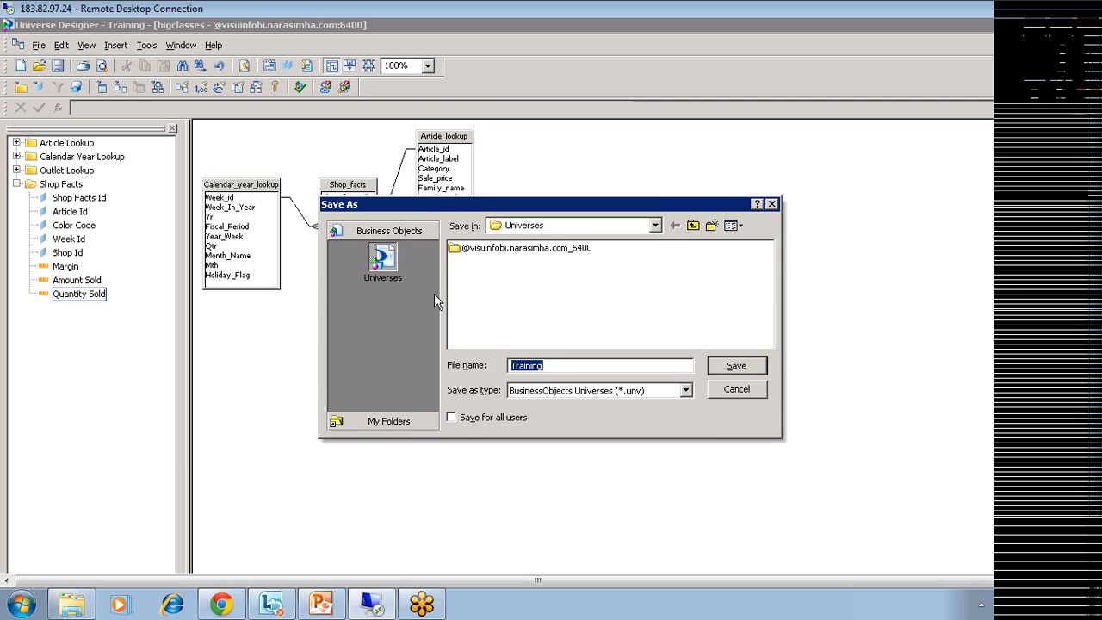
click(724, 368)
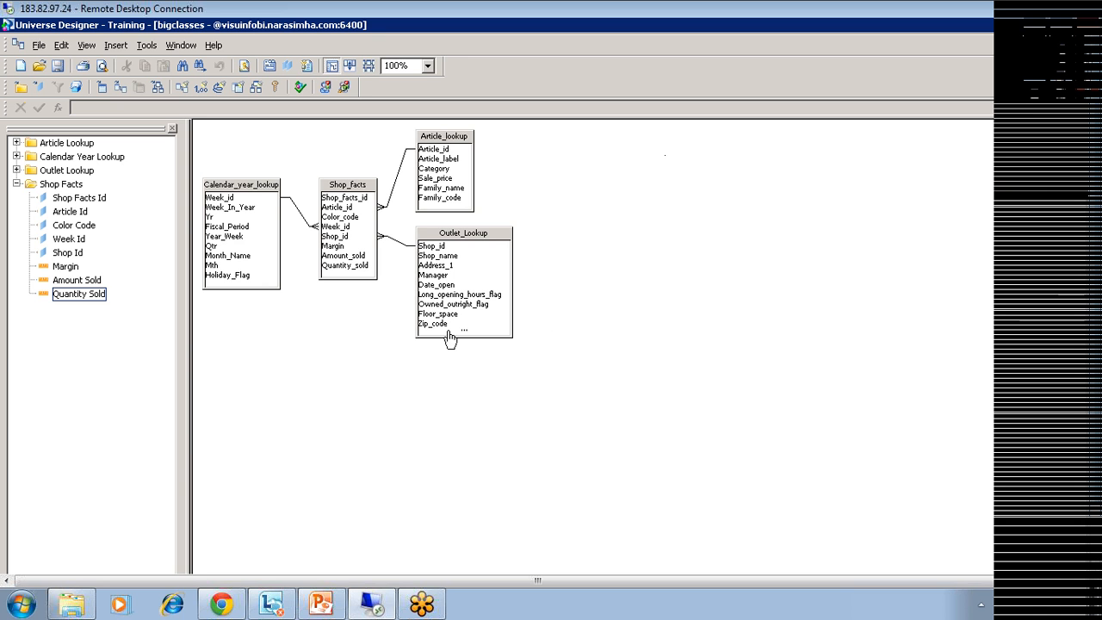
Enlarge the Outlet_Lookup table to show all its columns and display the list of values of the State object.
drag(463, 338, 459, 394)
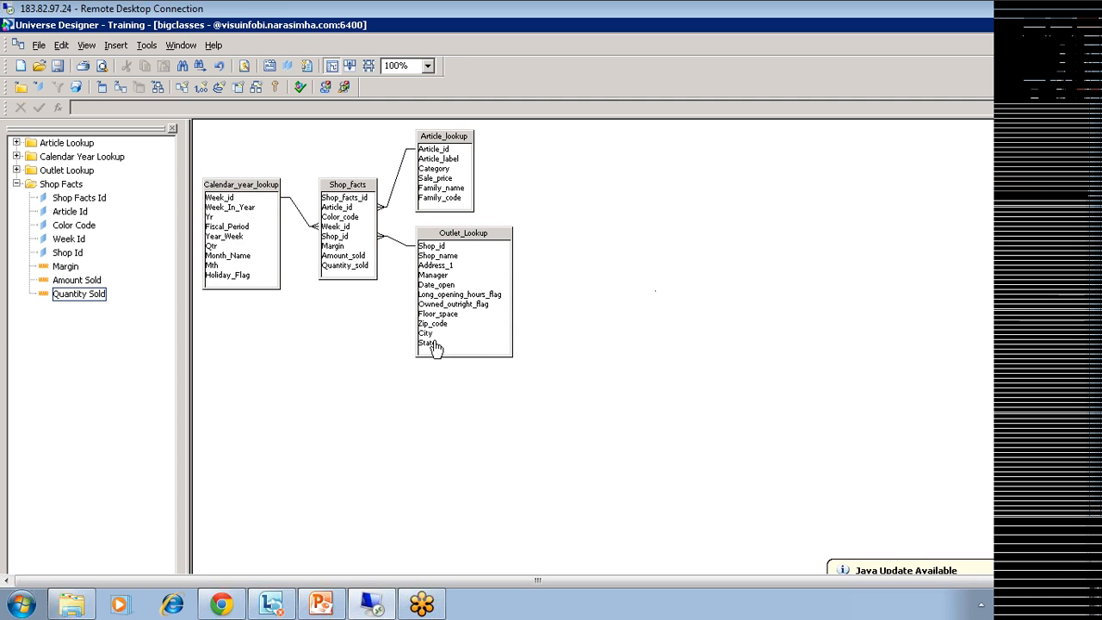
click(16, 170)
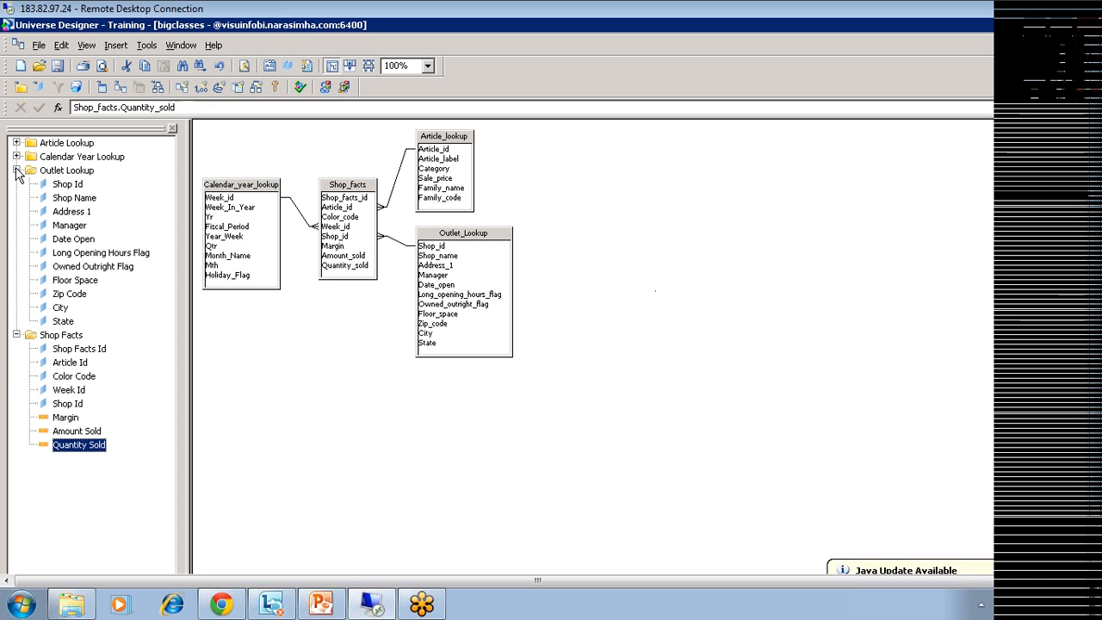
double_click(64, 324)
click(263, 153)
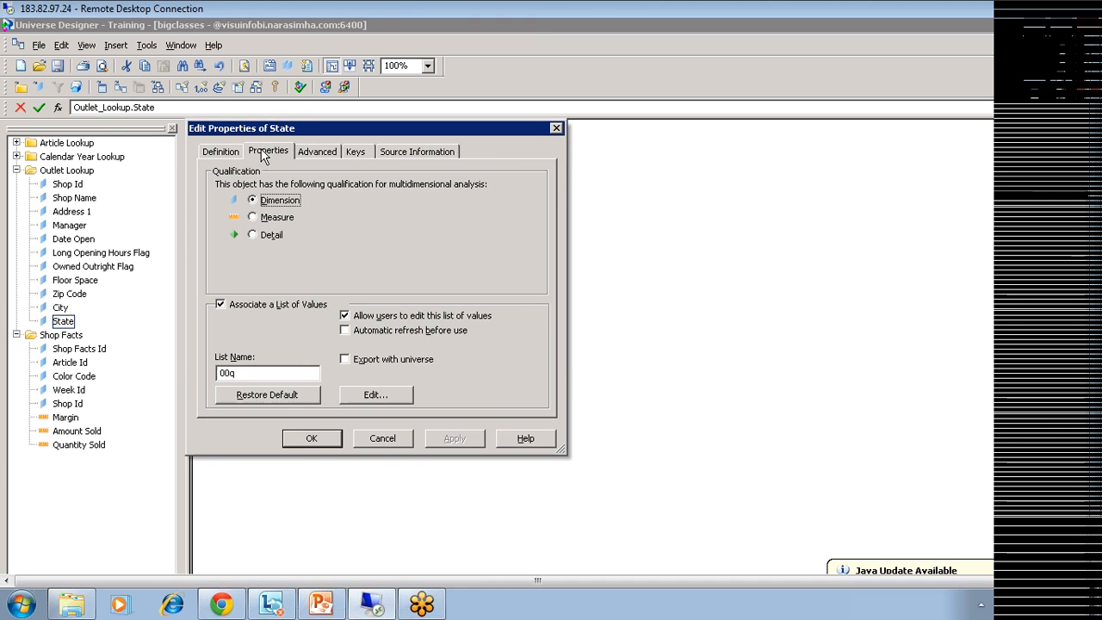
click(446, 396)
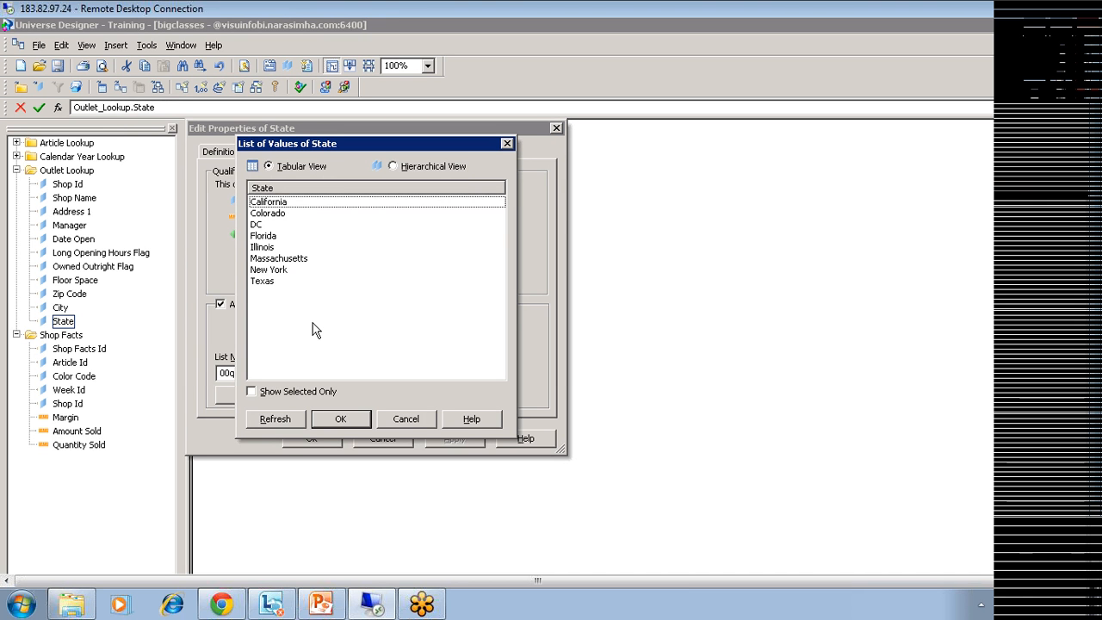
click(405, 419)
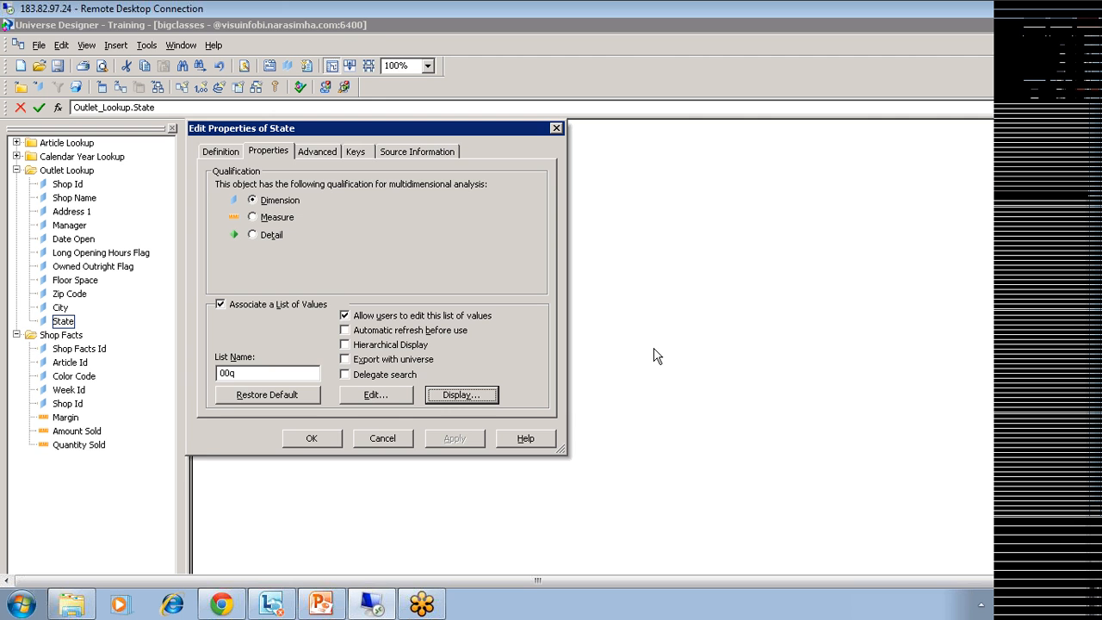
click(384, 440)
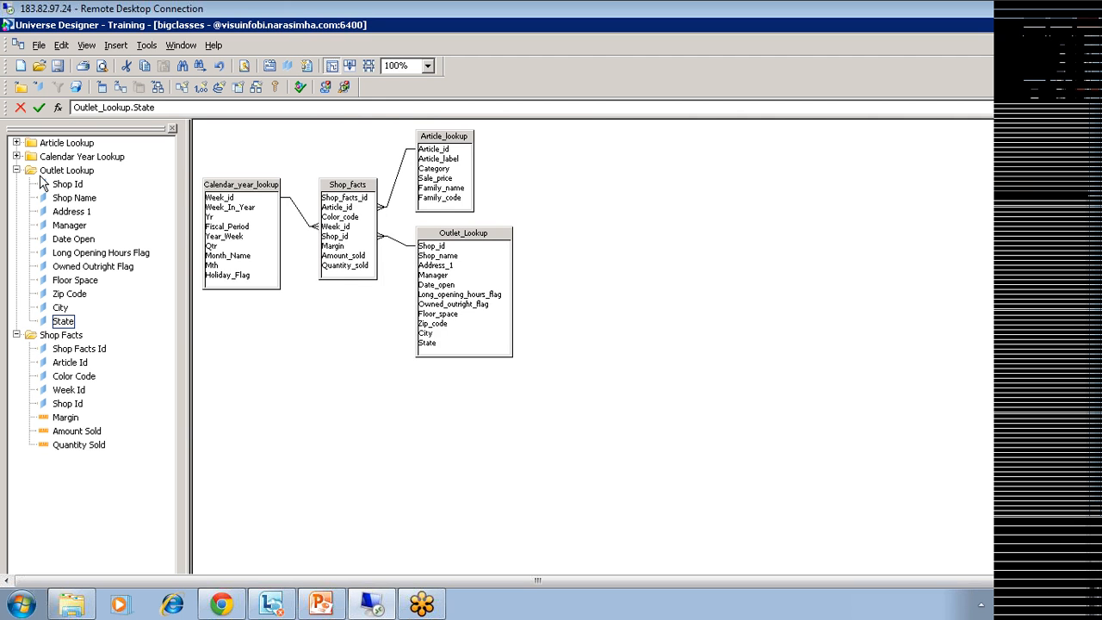
click(59, 309)
click(63, 323)
right_click(614, 190)
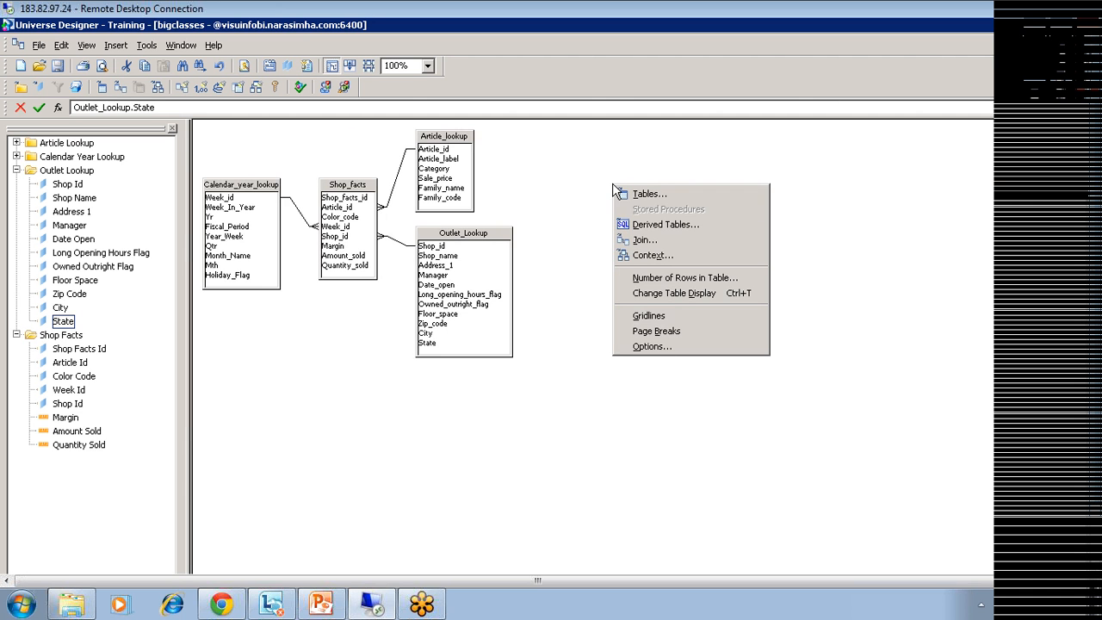
click(679, 226)
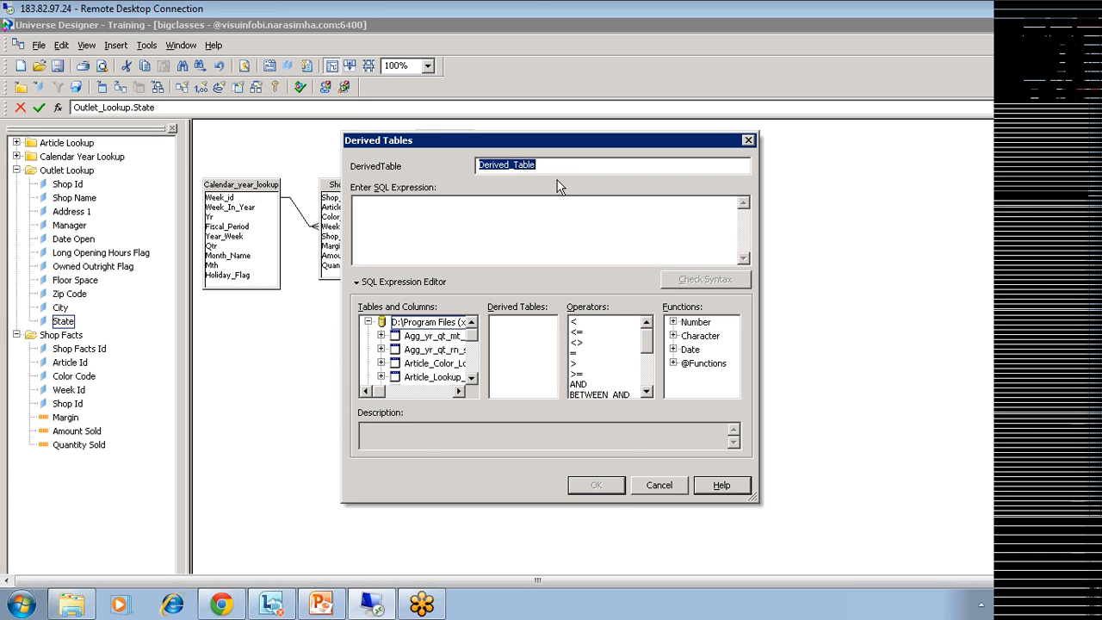
text(@LOV)
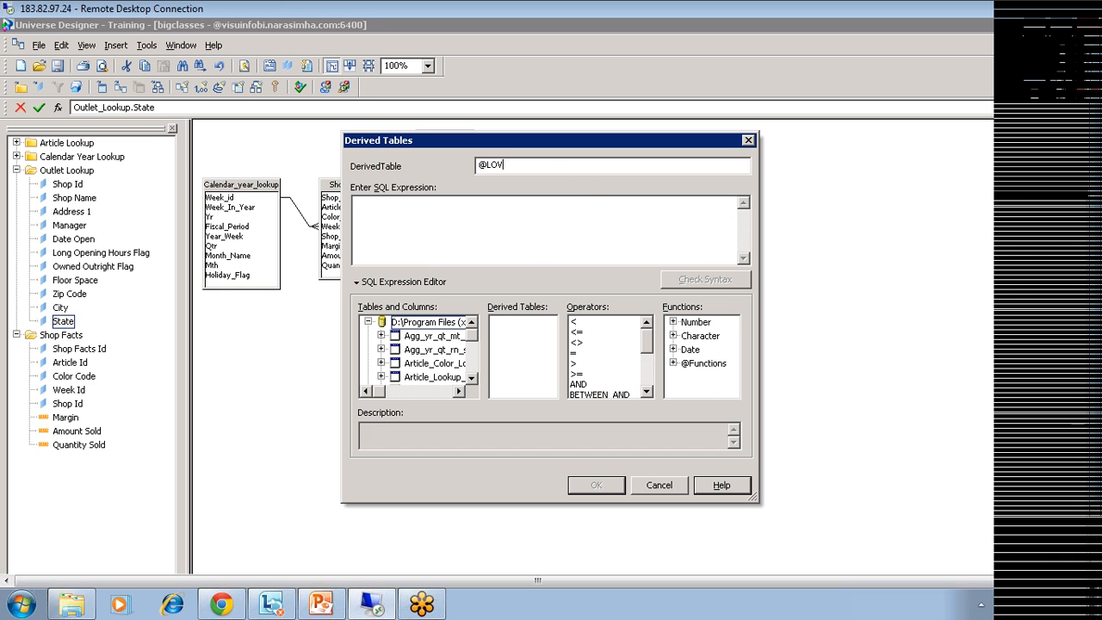
click(357, 203)
drag(542, 145, 764, 159)
text(select )
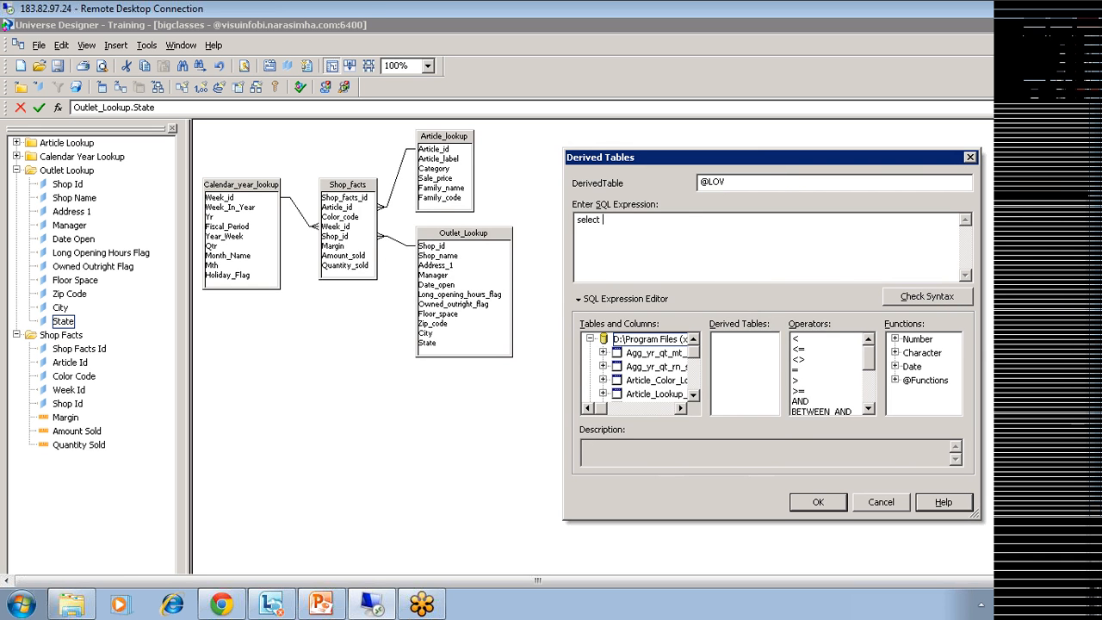
text(state from outlet_)
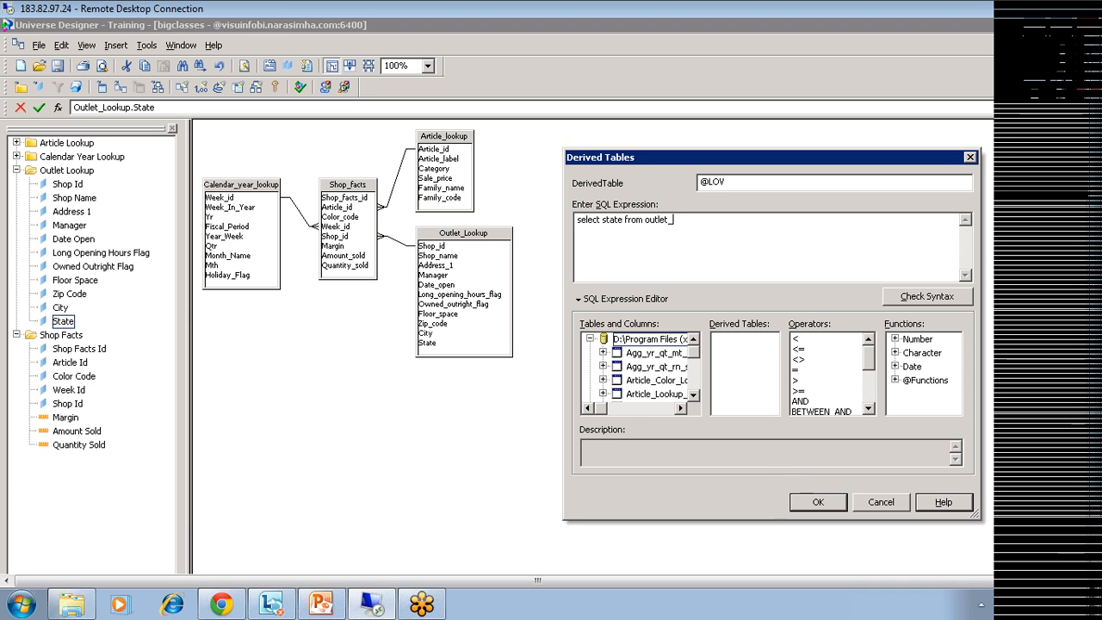
text(lookup)
click(944, 305)
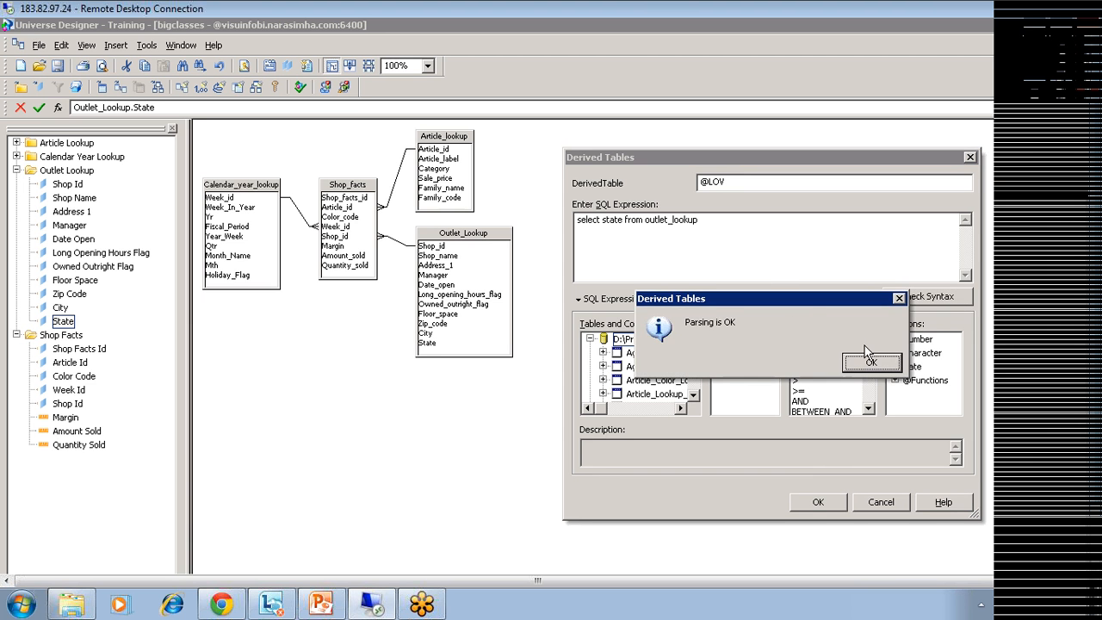
click(864, 363)
Make the query select distinct states, add a union with "select 'ALL'" and check the syntax.
click(604, 220)
text(tinct )
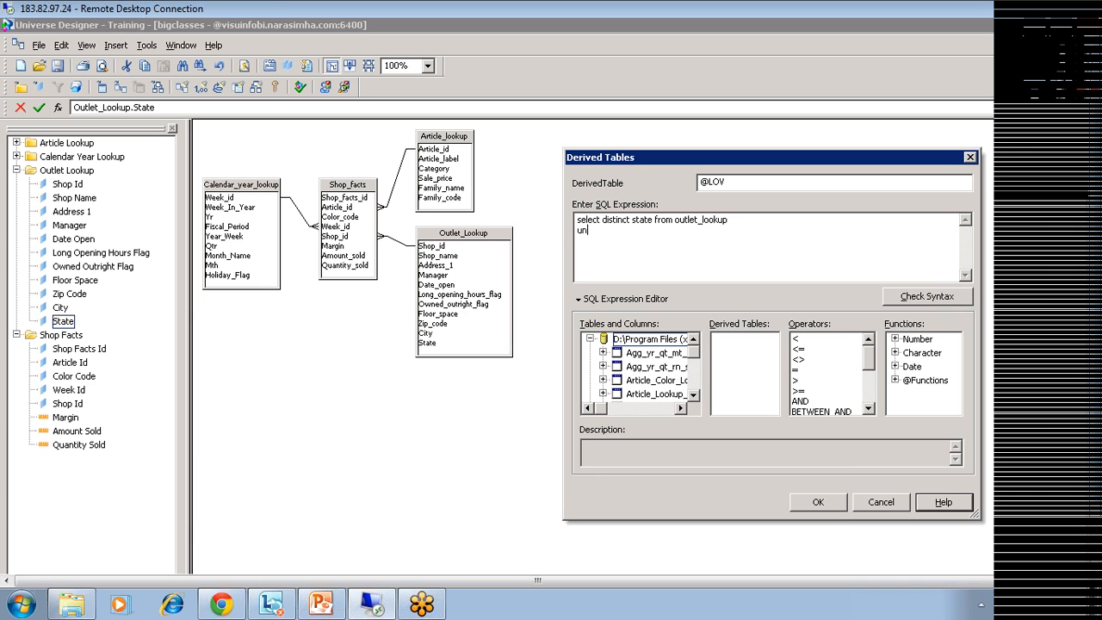
text(n)
text(select )
text('ALL')
click(926, 297)
click(893, 363)
text(from)
drag(676, 219, 730, 220)
key(ctrl+c)
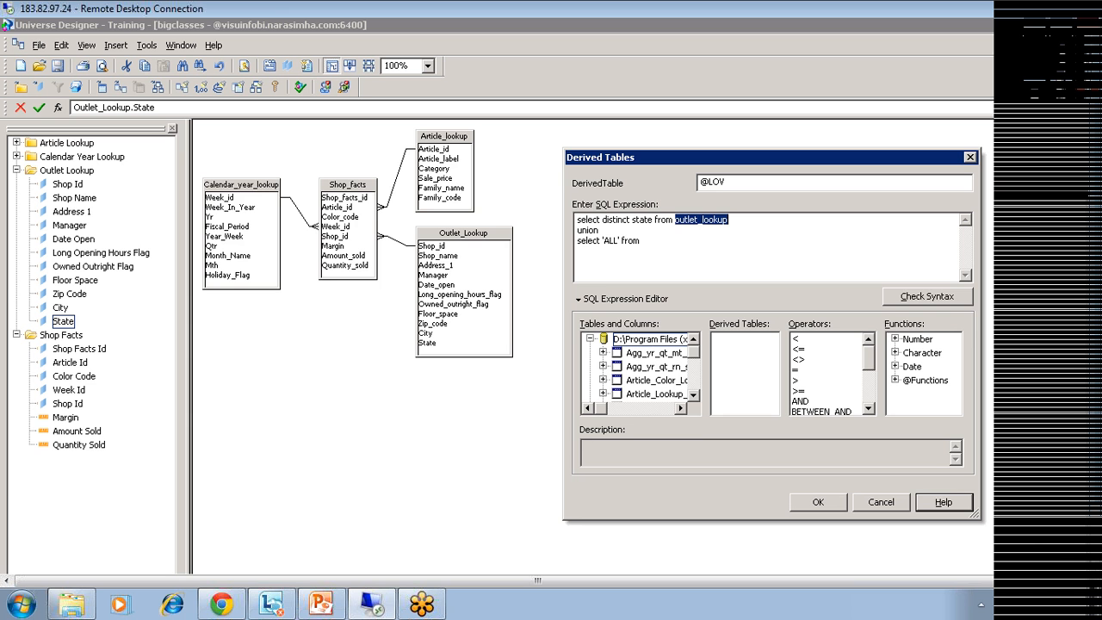
click(644, 241)
key(ctrl+v)
click(900, 302)
click(872, 362)
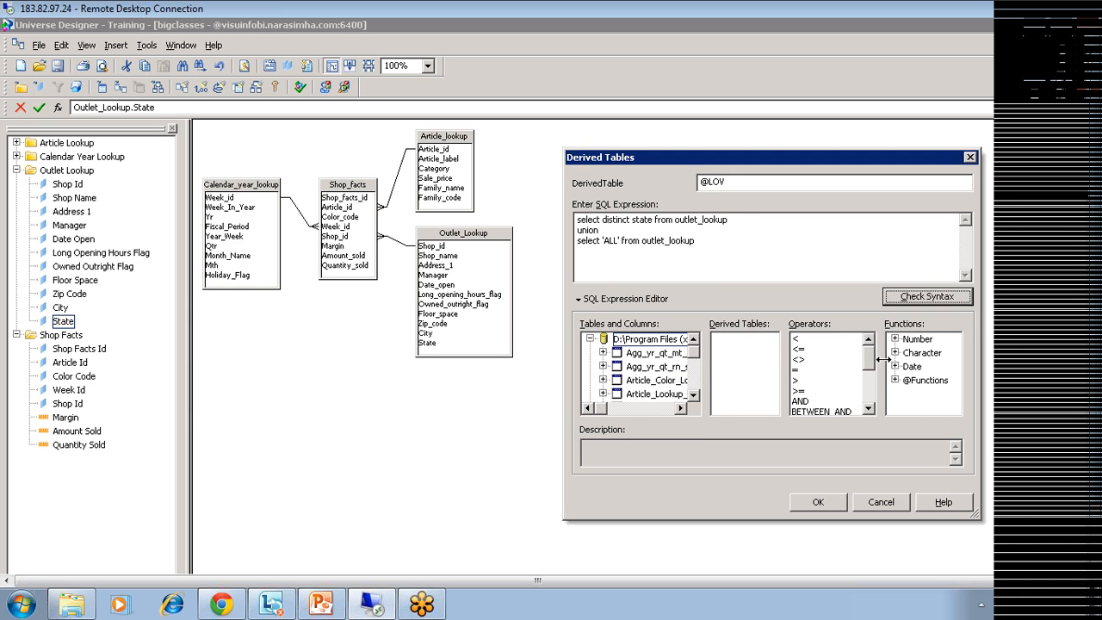
click(820, 502)
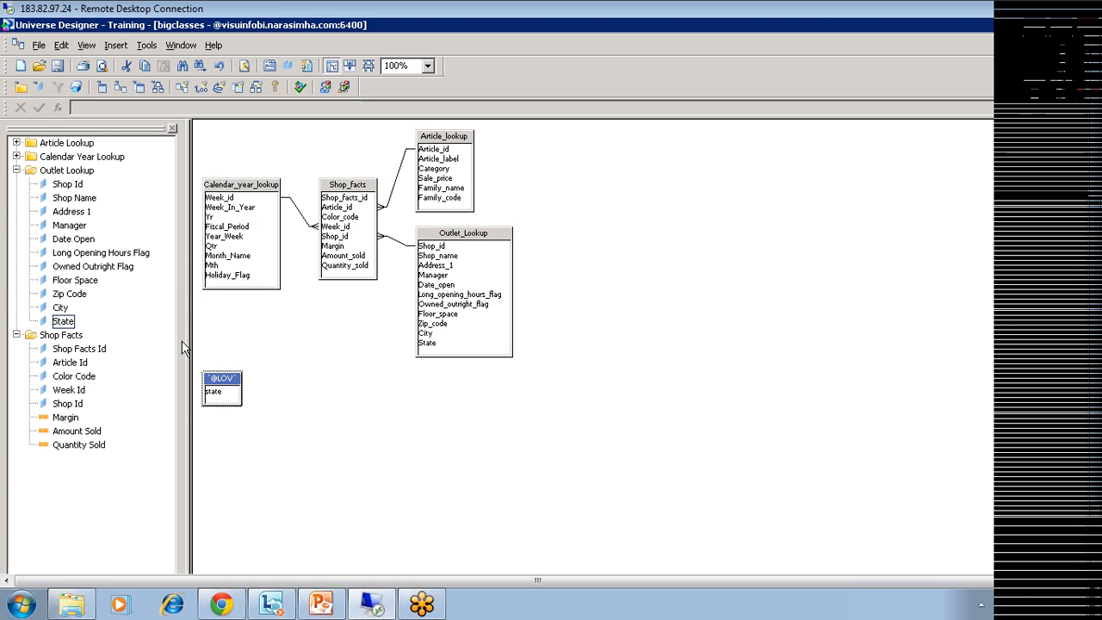
drag(226, 385, 293, 355)
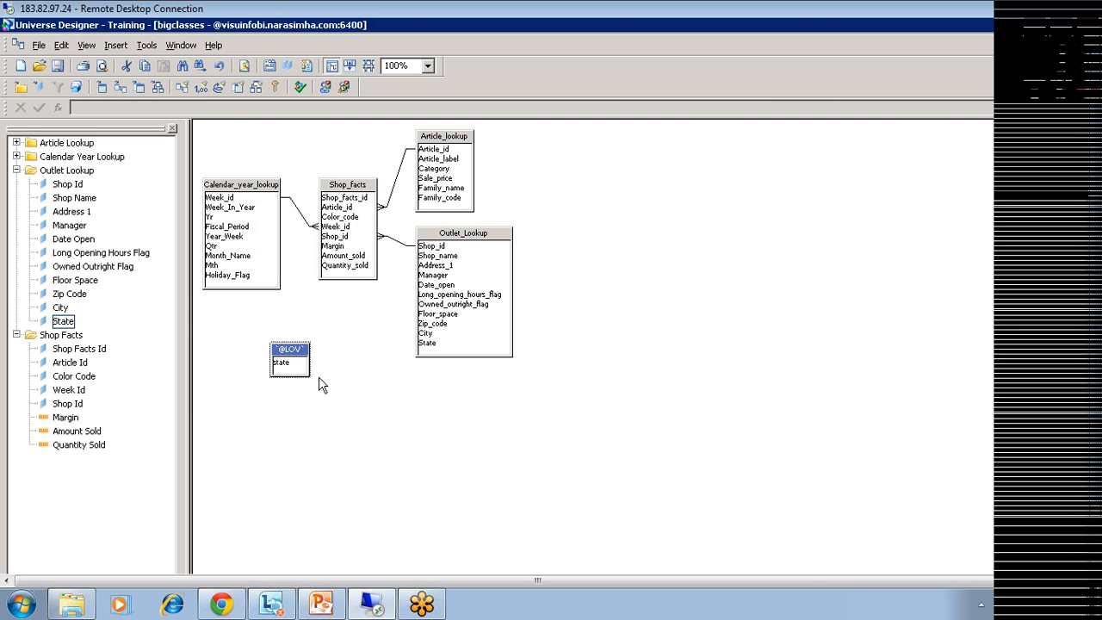
click(17, 335)
click(16, 171)
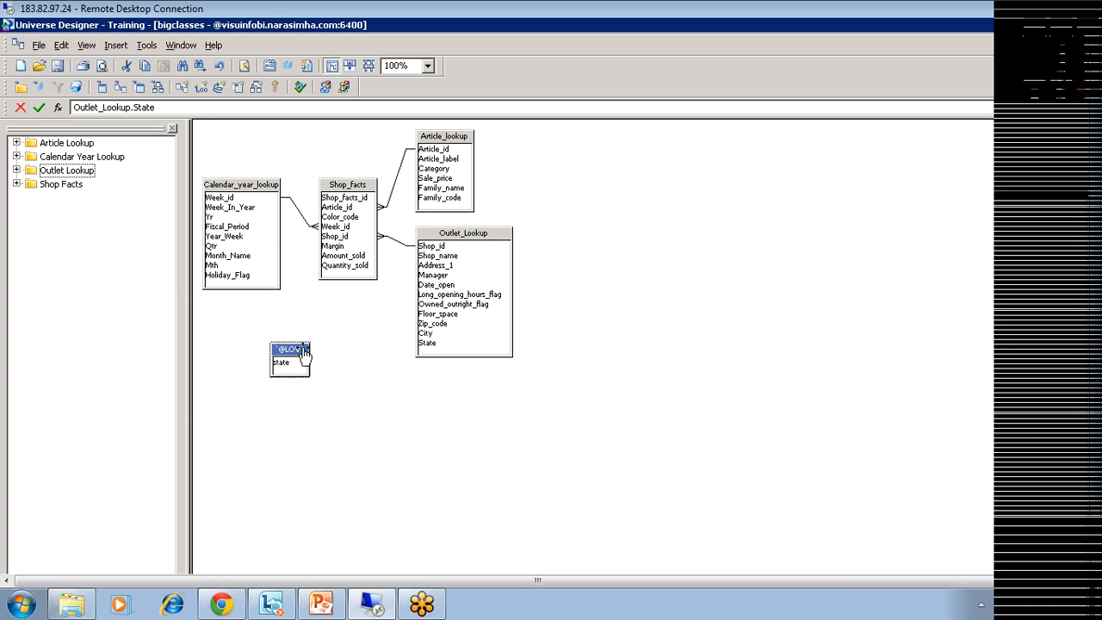
drag(303, 353, 34, 203)
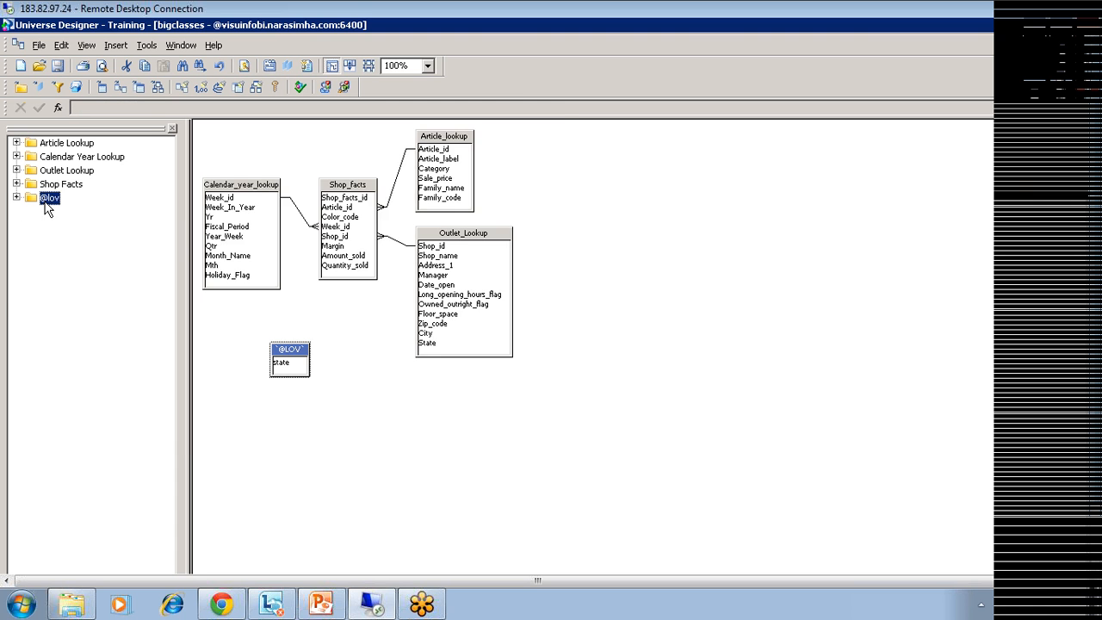
Rename the class made from the derived table to LOV.
double_click(46, 201)
text(LOV)
click(455, 439)
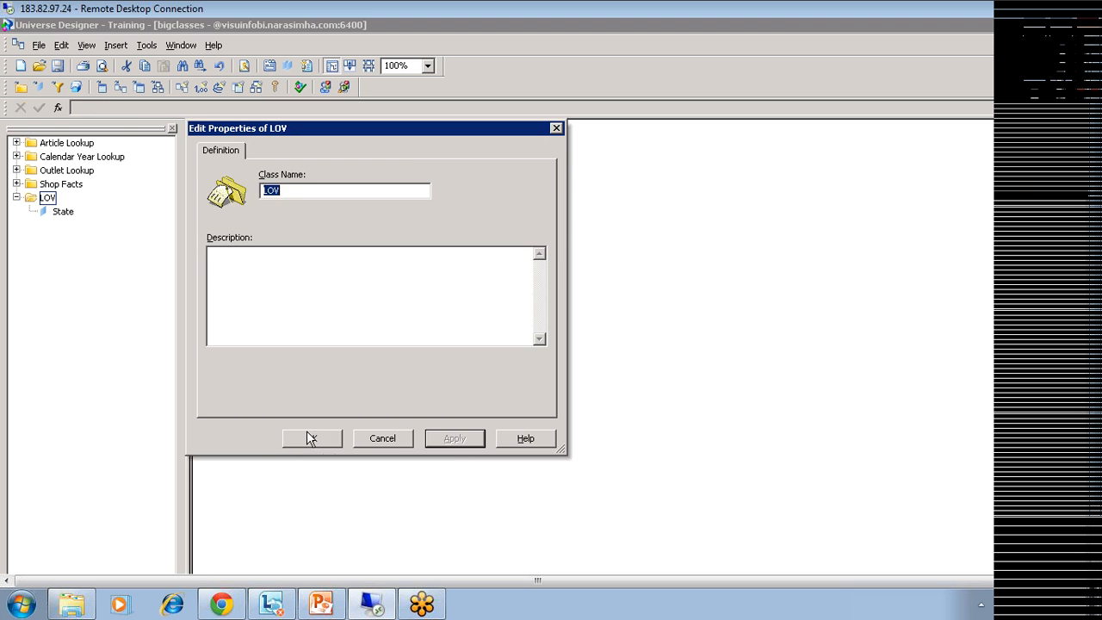
click(312, 438)
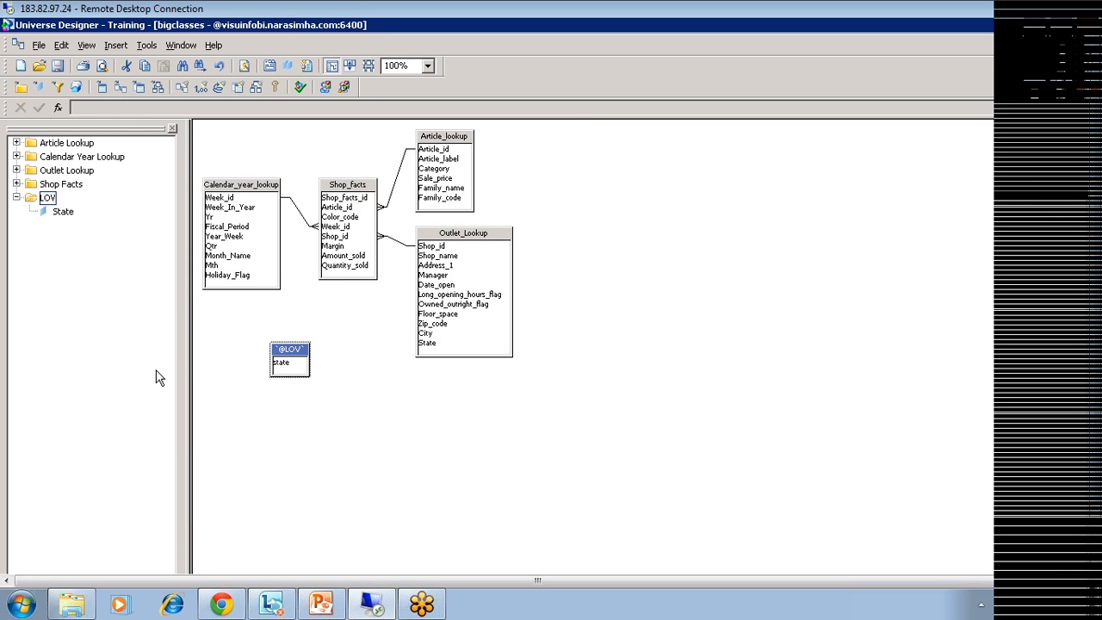
Display the list of values of the LOV class's State object and check for the ALL entry, leaving the object's properties unchanged.
double_click(62, 212)
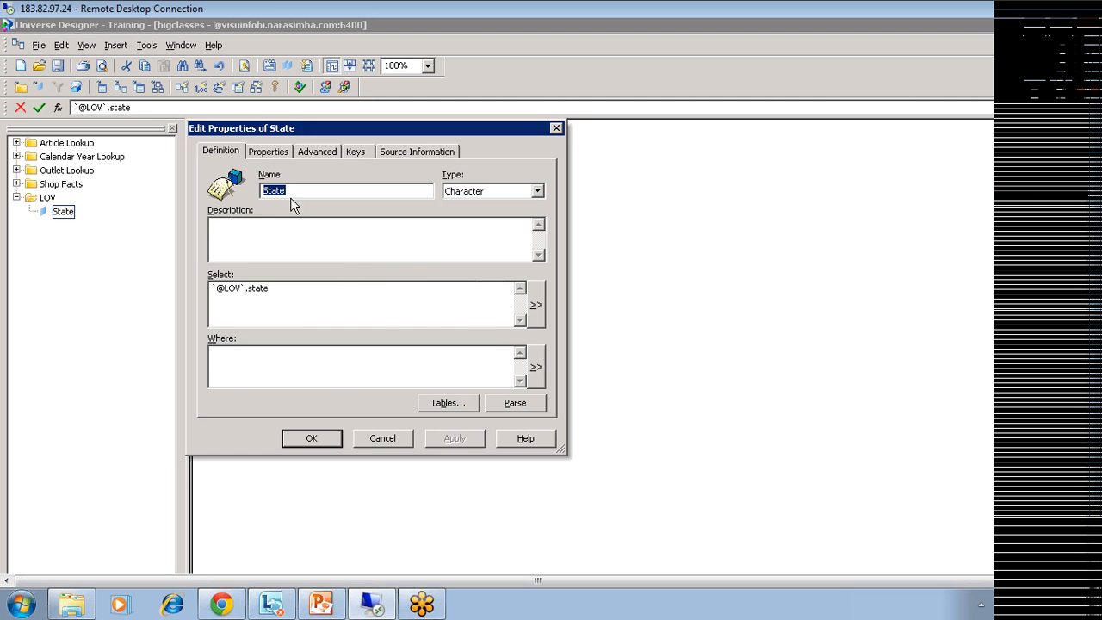
click(274, 153)
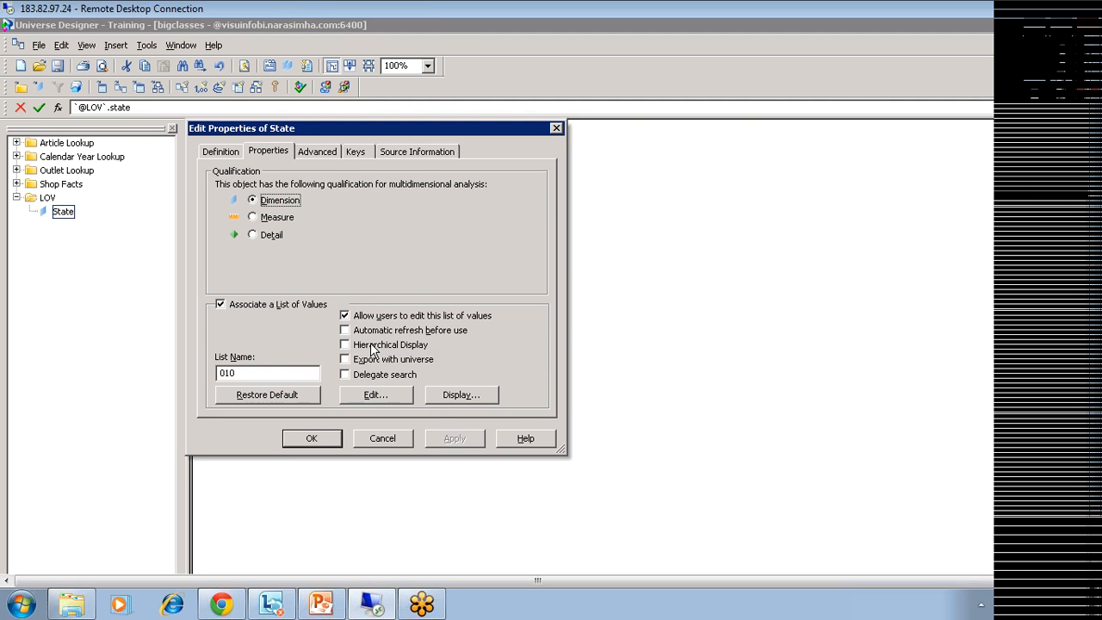
click(454, 398)
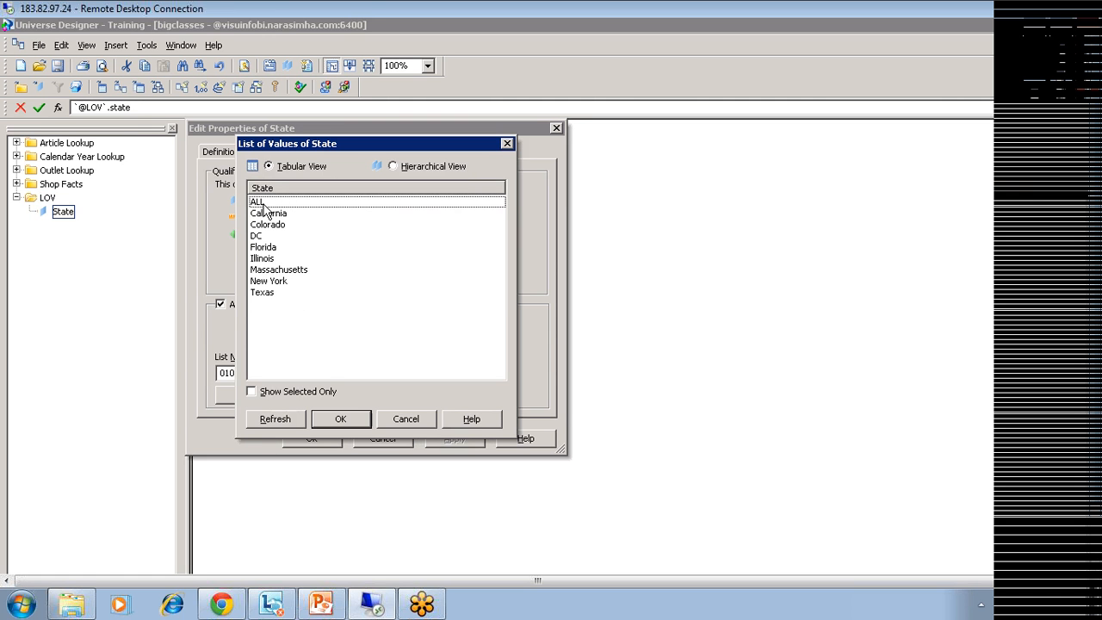
click(263, 204)
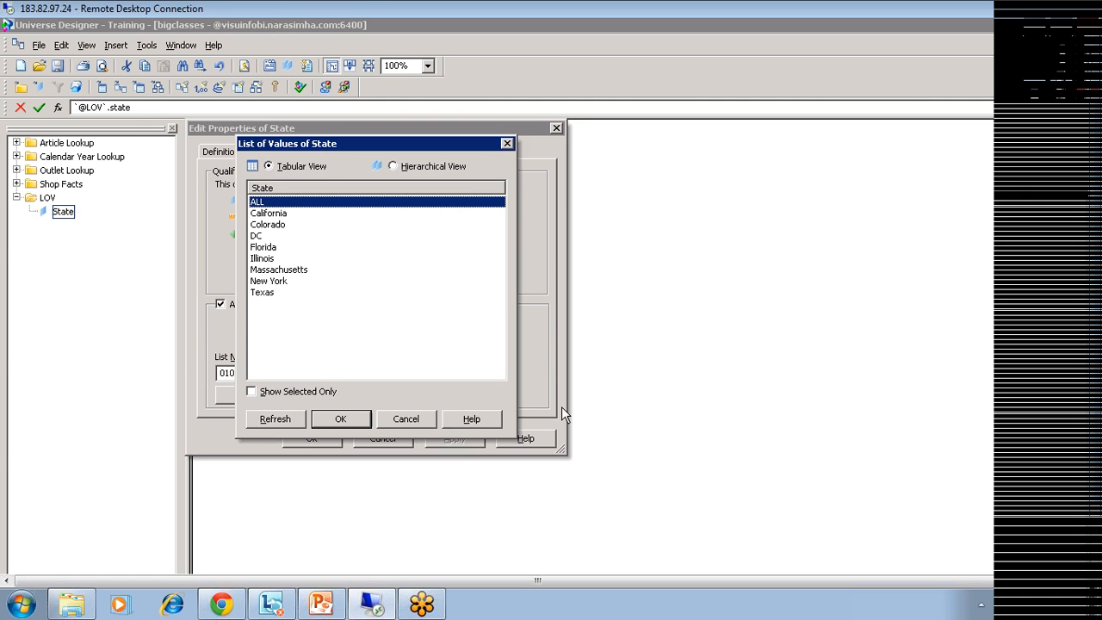
click(410, 420)
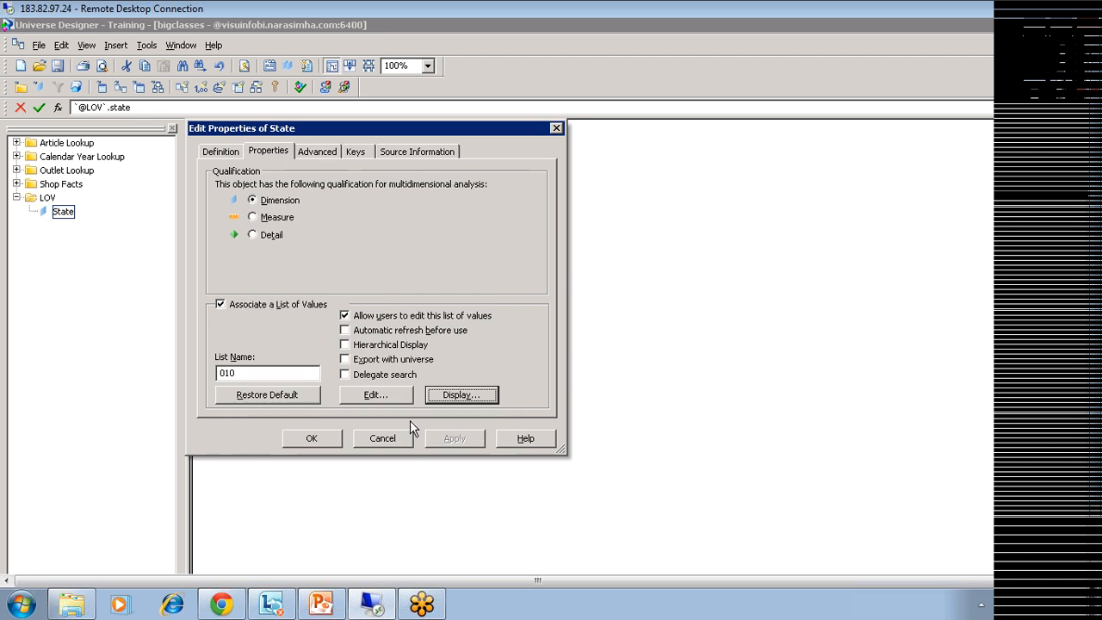
click(403, 441)
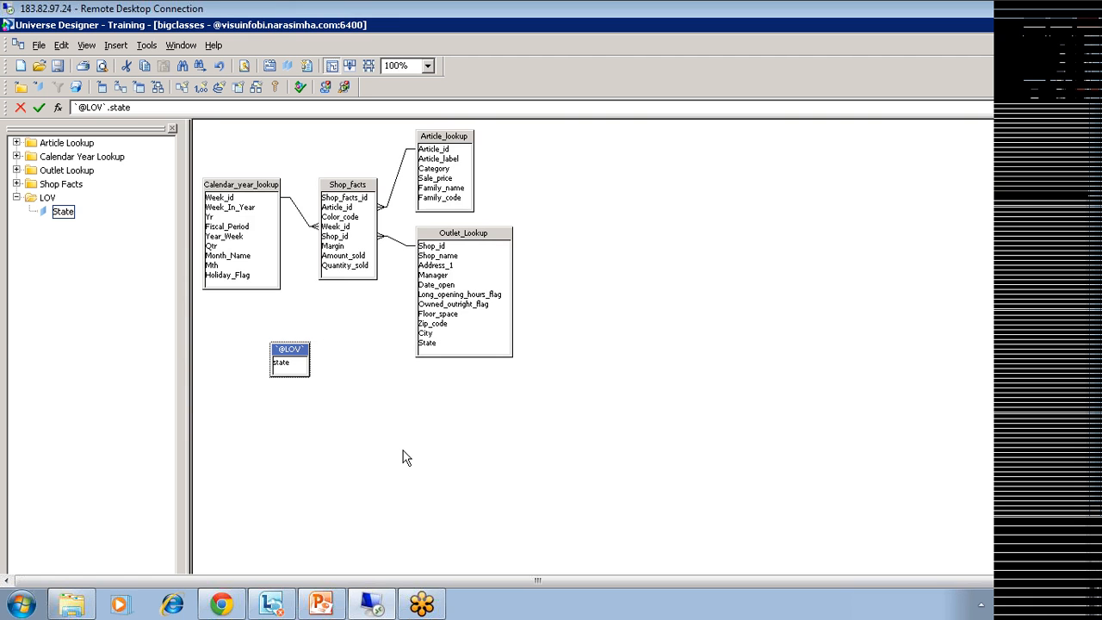
click(79, 300)
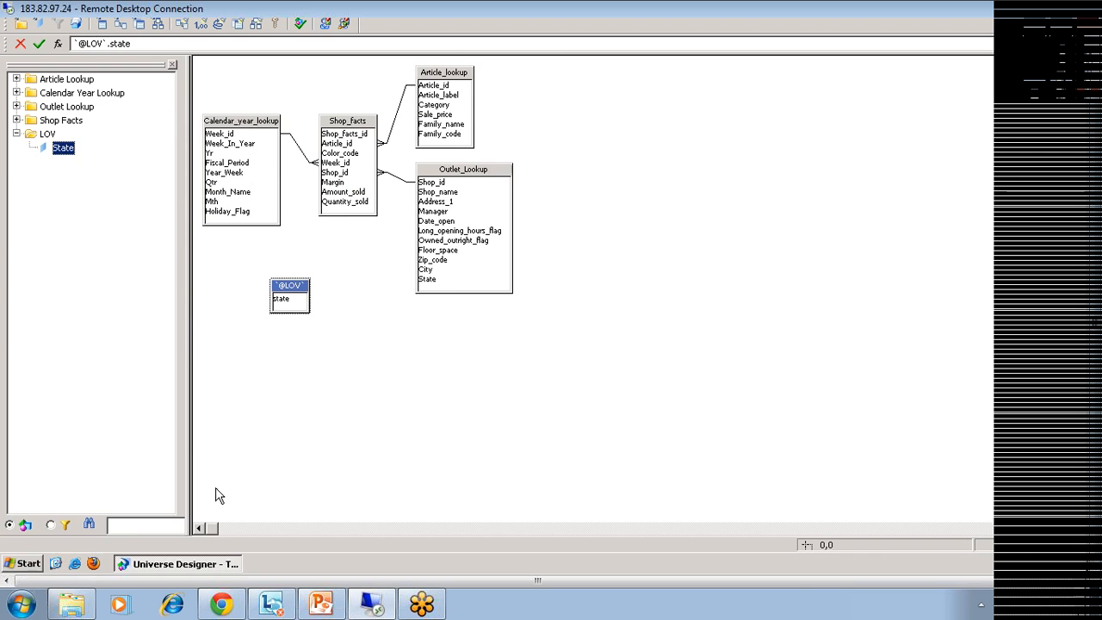
Switch to SQL Server Management Studio and expand the Databases and System Databases folders of the VISUINFOBI server.
click(28, 564)
mouse_move(111, 354)
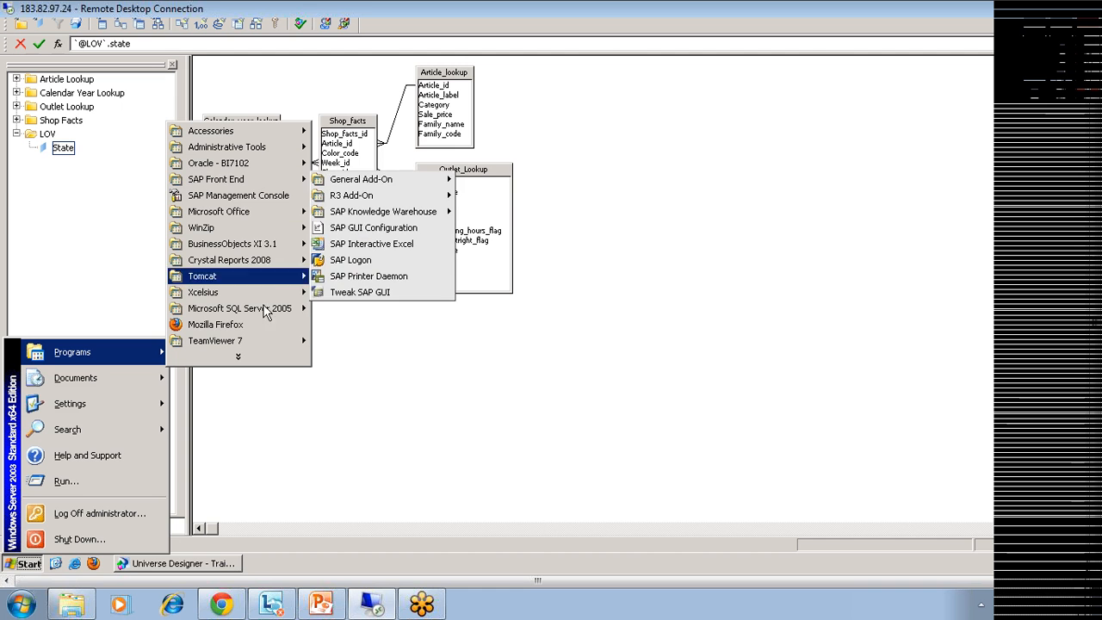
mouse_move(268, 317)
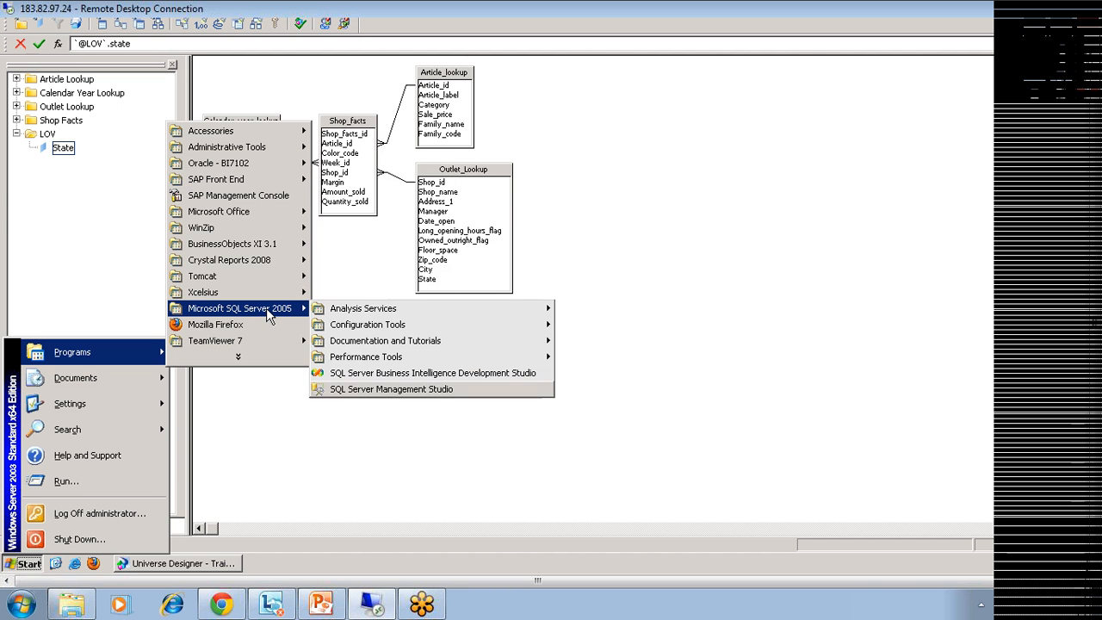
click(408, 386)
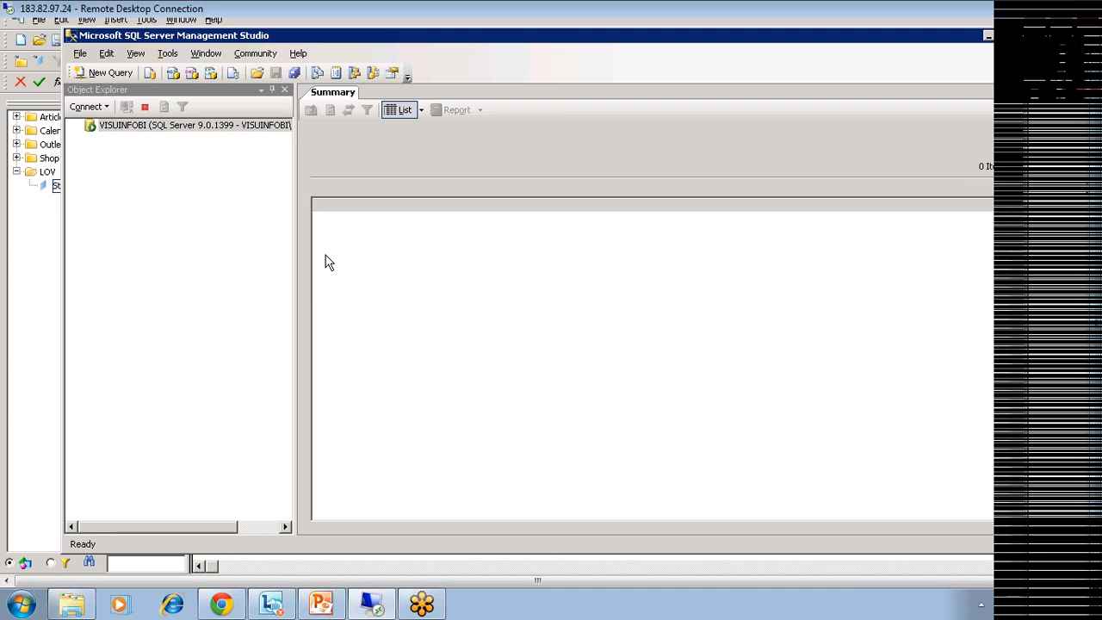
click(26, 102)
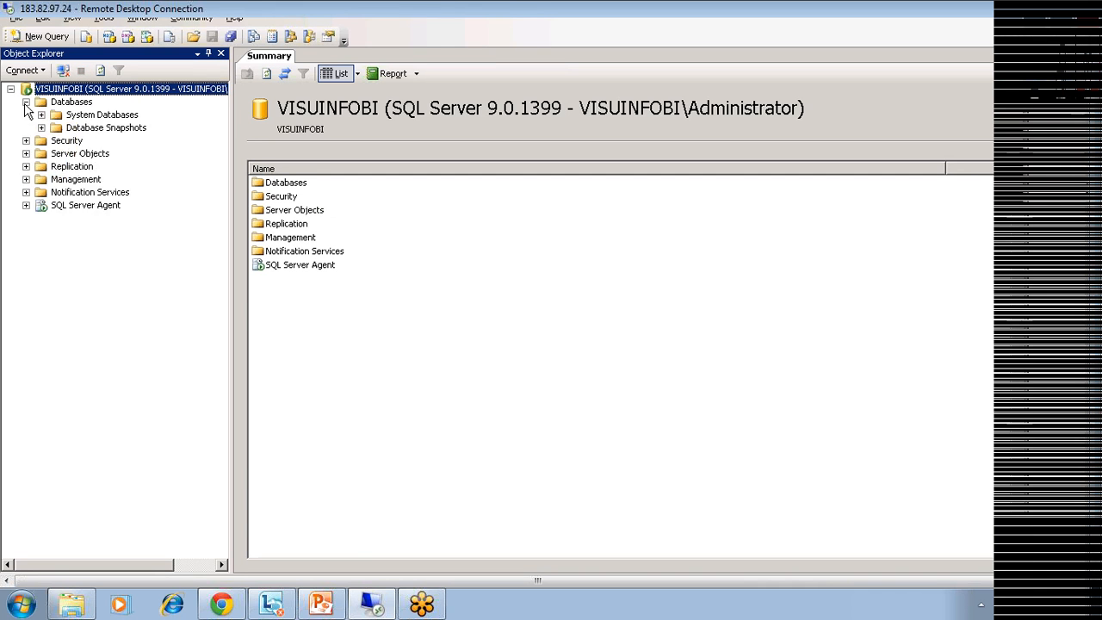
click(41, 114)
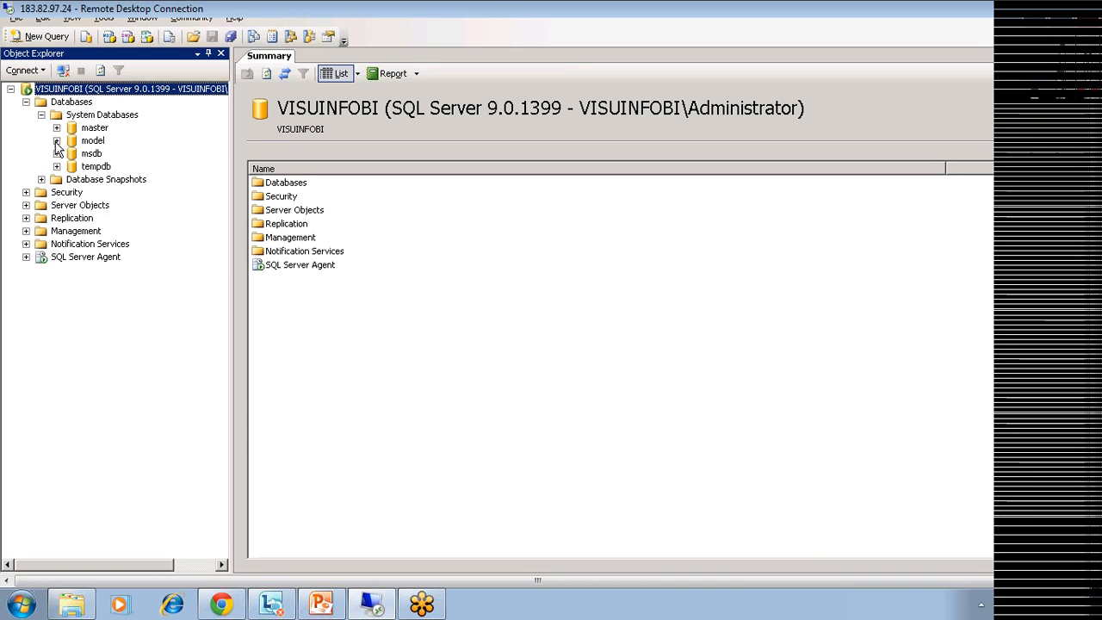
click(56, 166)
click(56, 167)
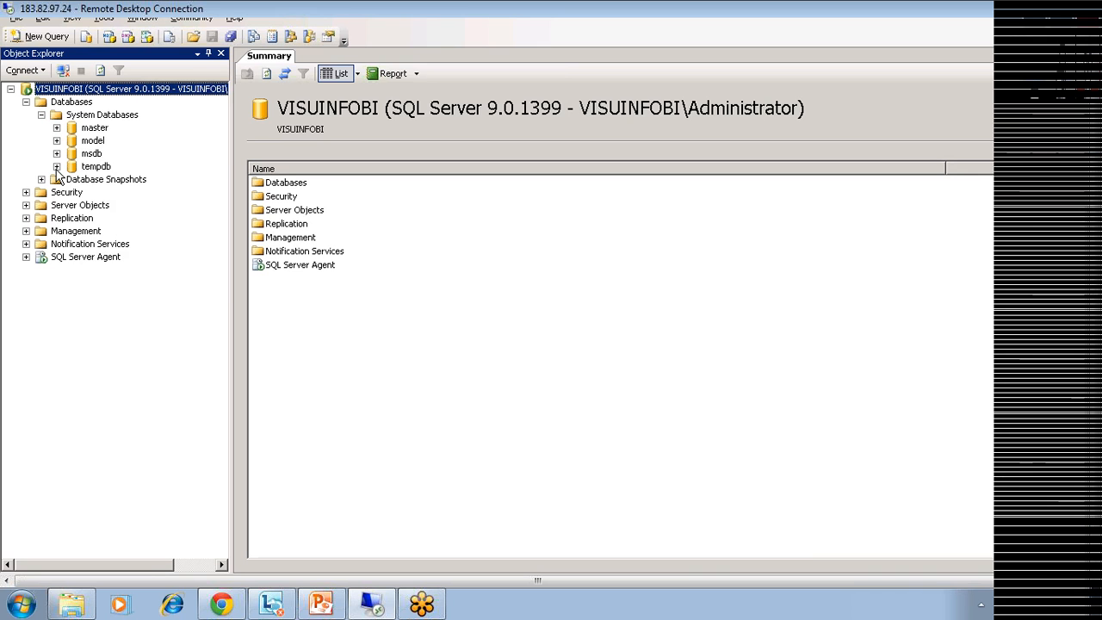
click(74, 104)
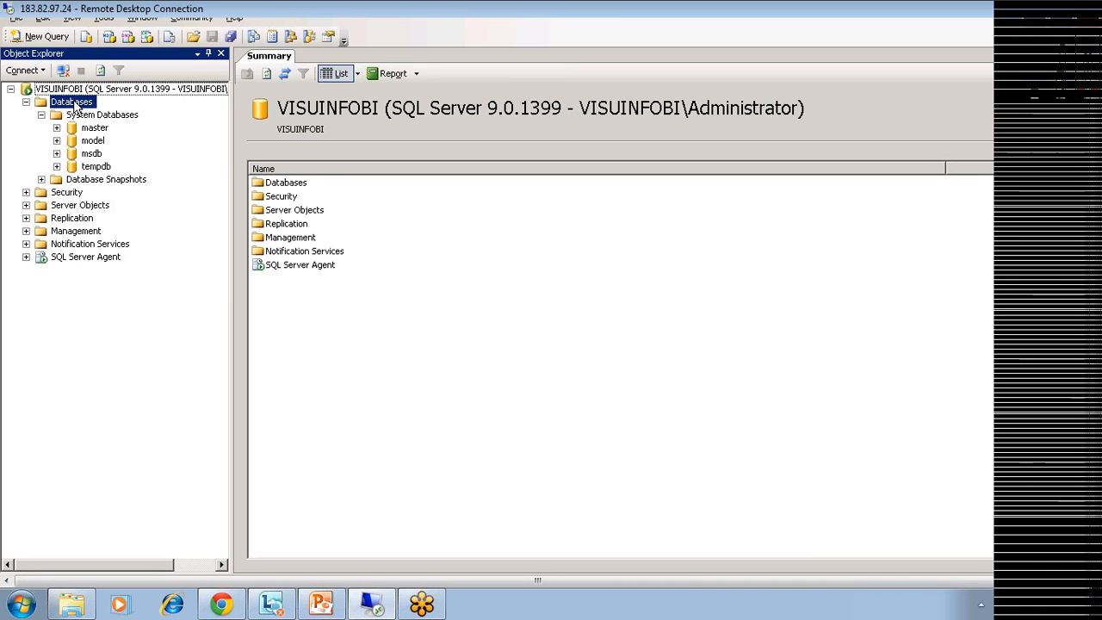
right_click(75, 105)
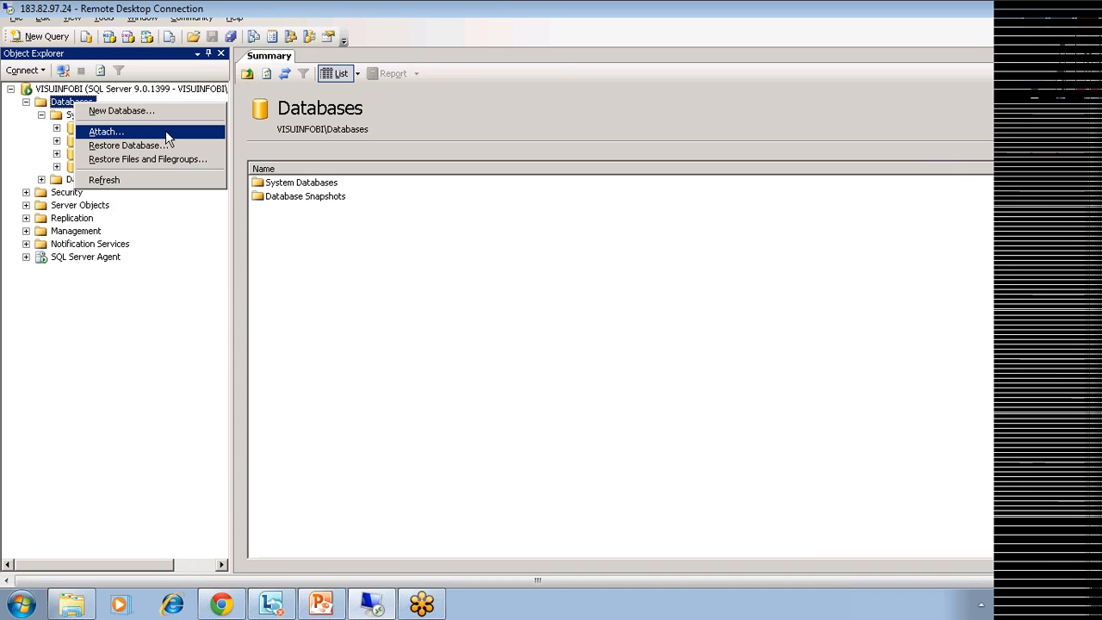
click(198, 327)
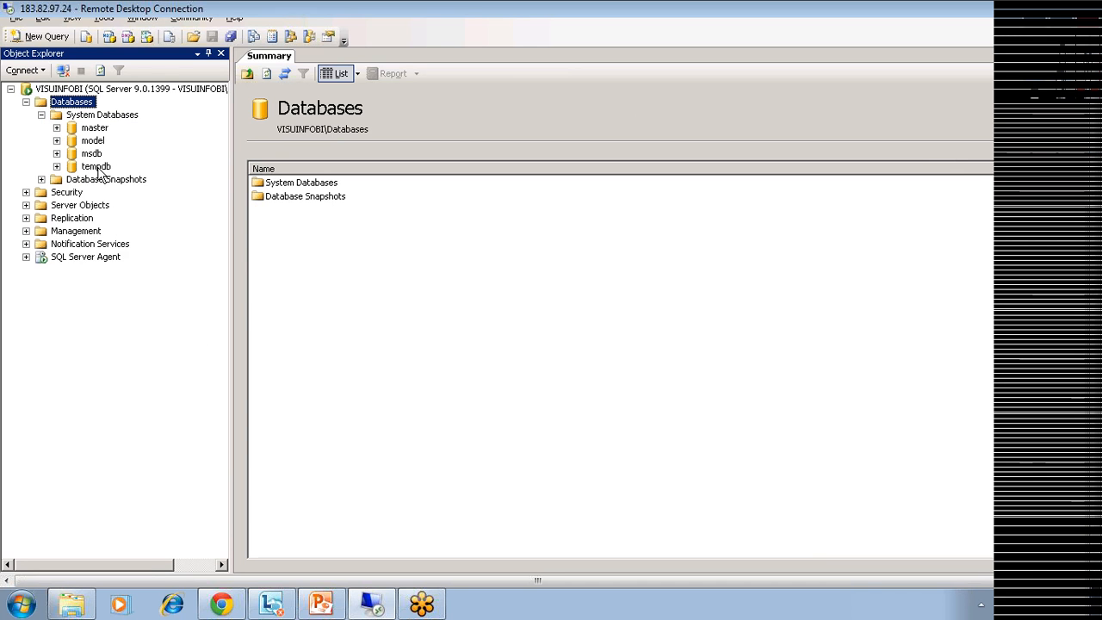
right_click(99, 129)
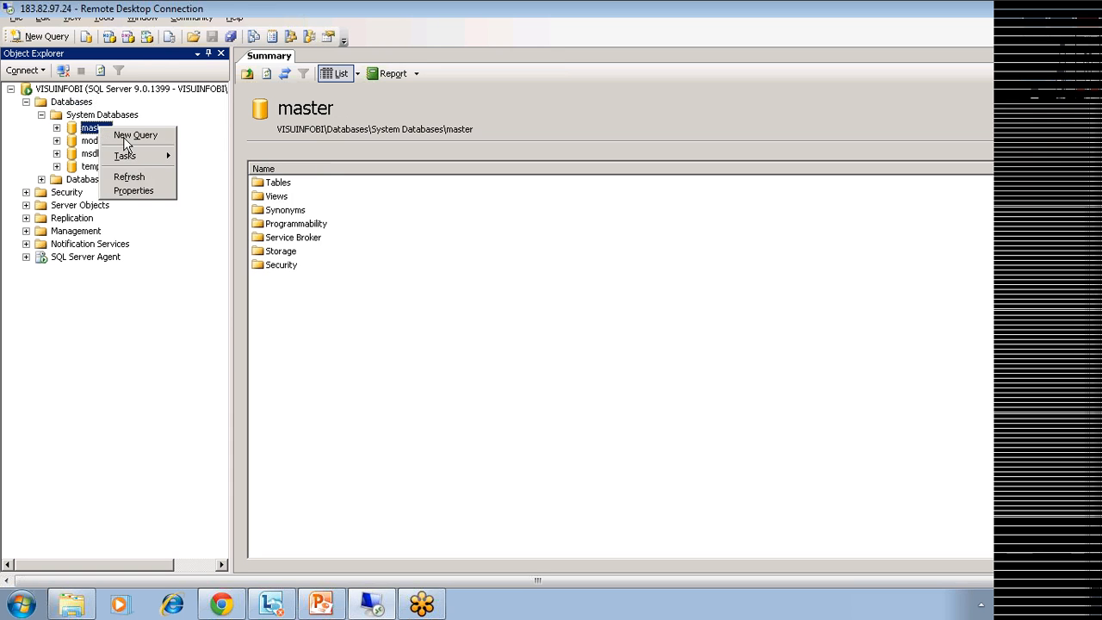
click(99, 115)
Create a new database named Xtreme on the VISUINFOBI server, keeping the default owner and file settings.
right_click(75, 103)
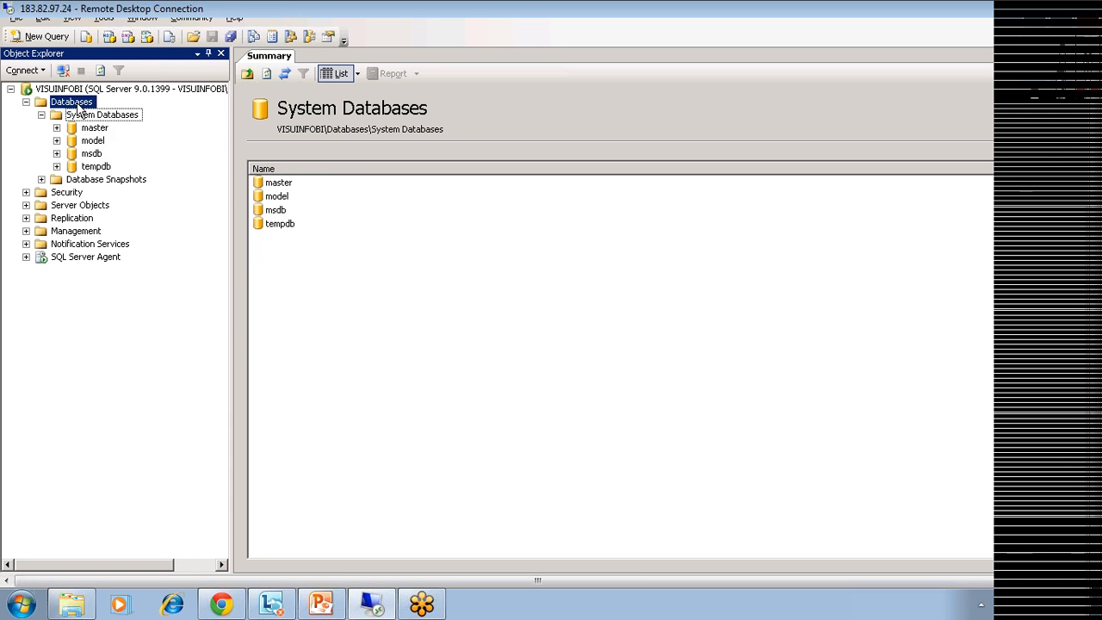
click(110, 112)
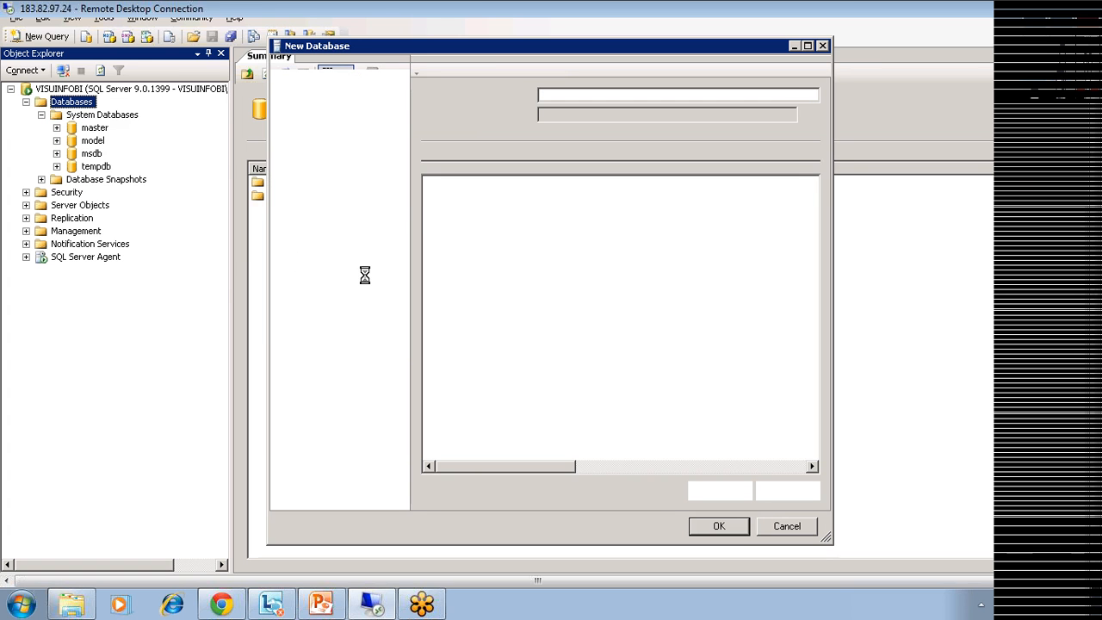
text(Xtre)
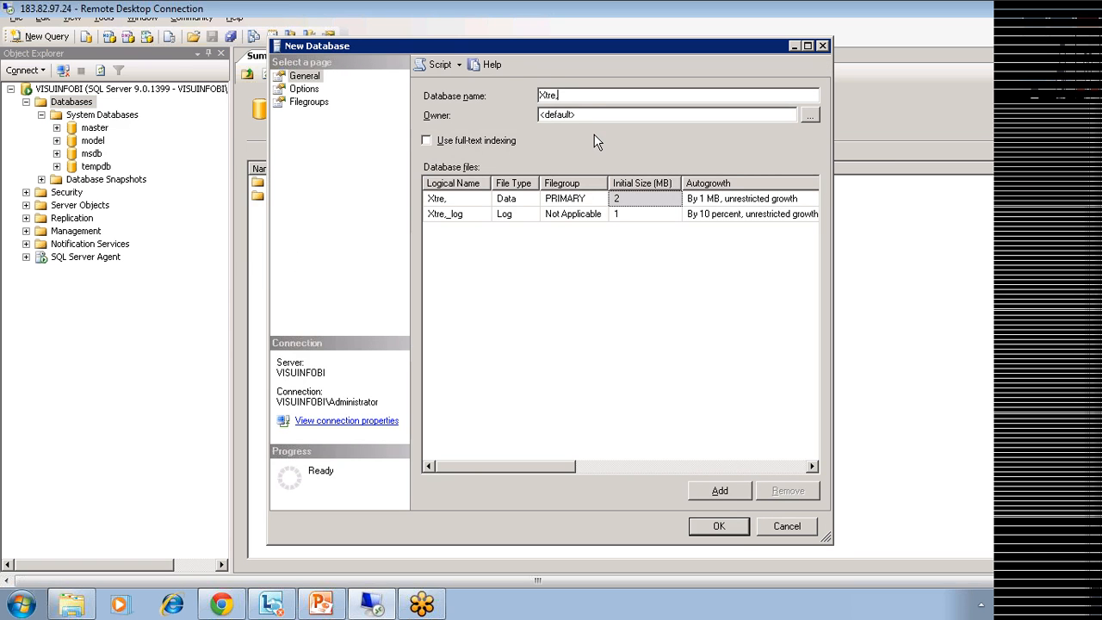
text(me)
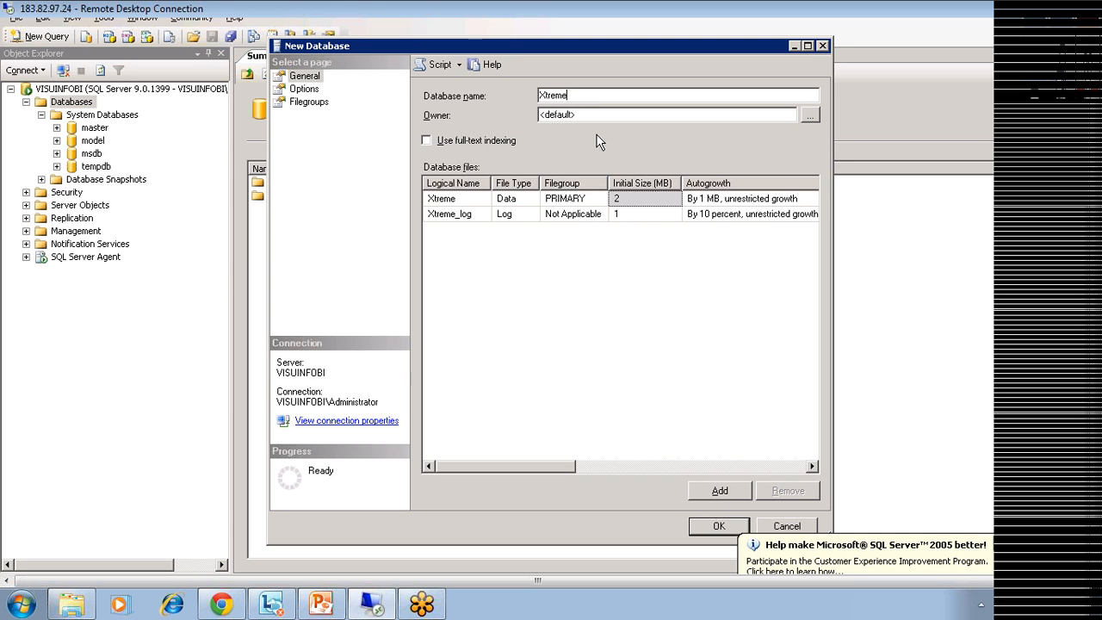
click(718, 525)
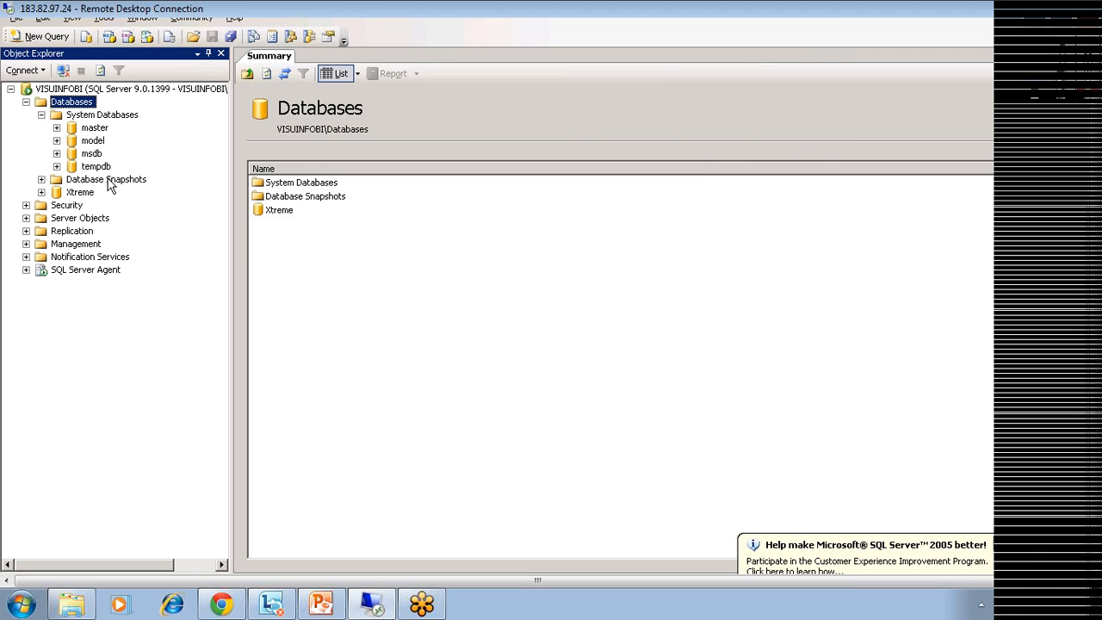
Start the Import Data task for the Xtreme database and continue past the wizard's welcome page.
click(78, 193)
right_click(77, 197)
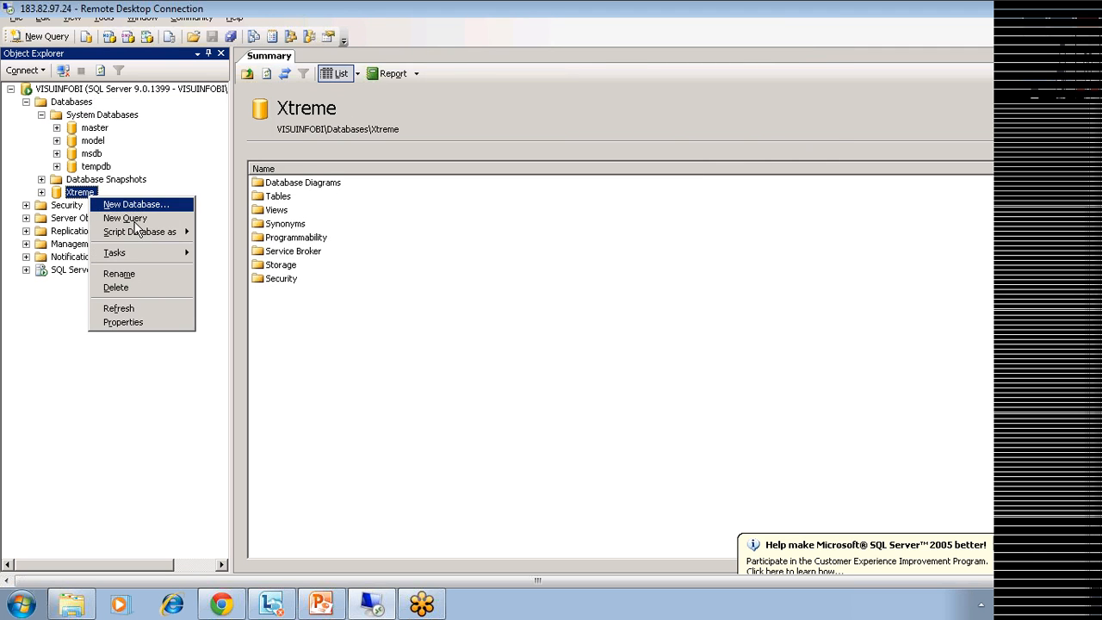
mouse_move(152, 253)
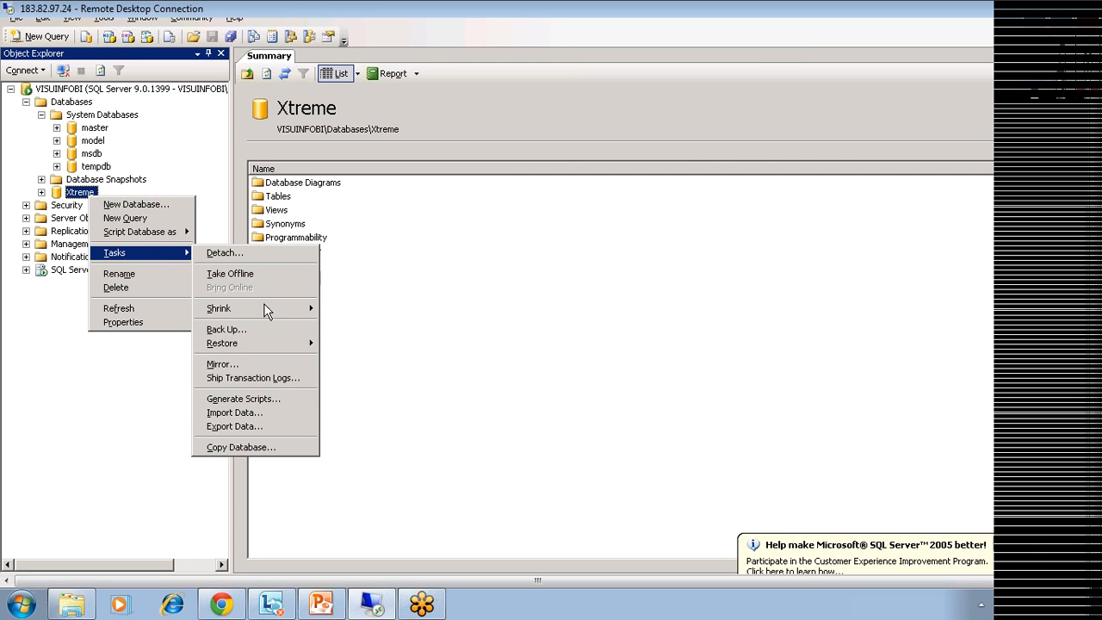
click(246, 417)
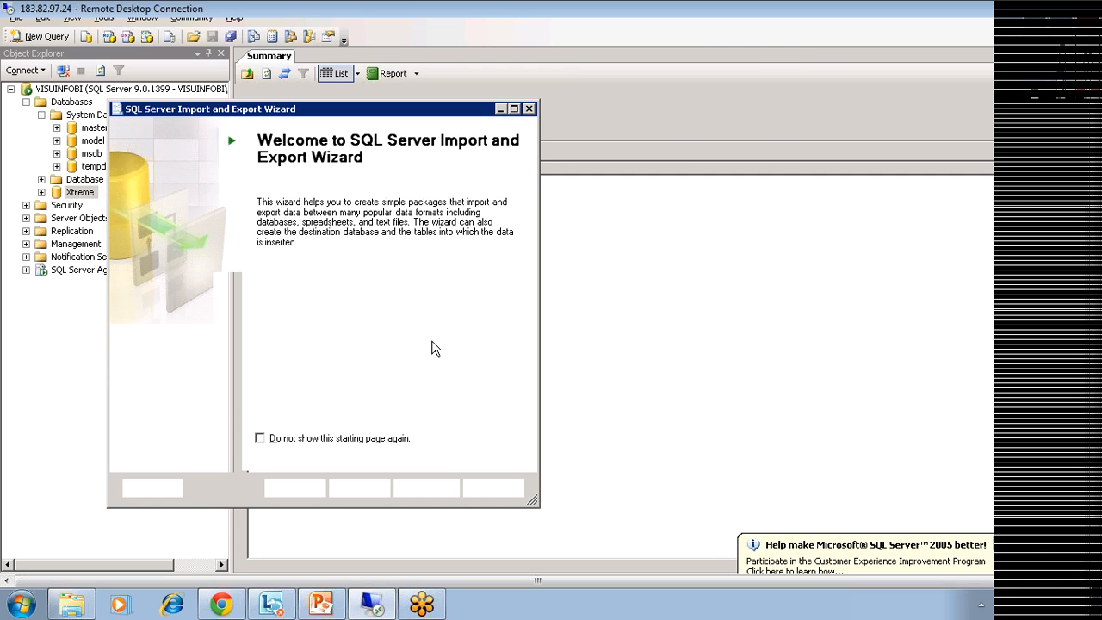
click(358, 488)
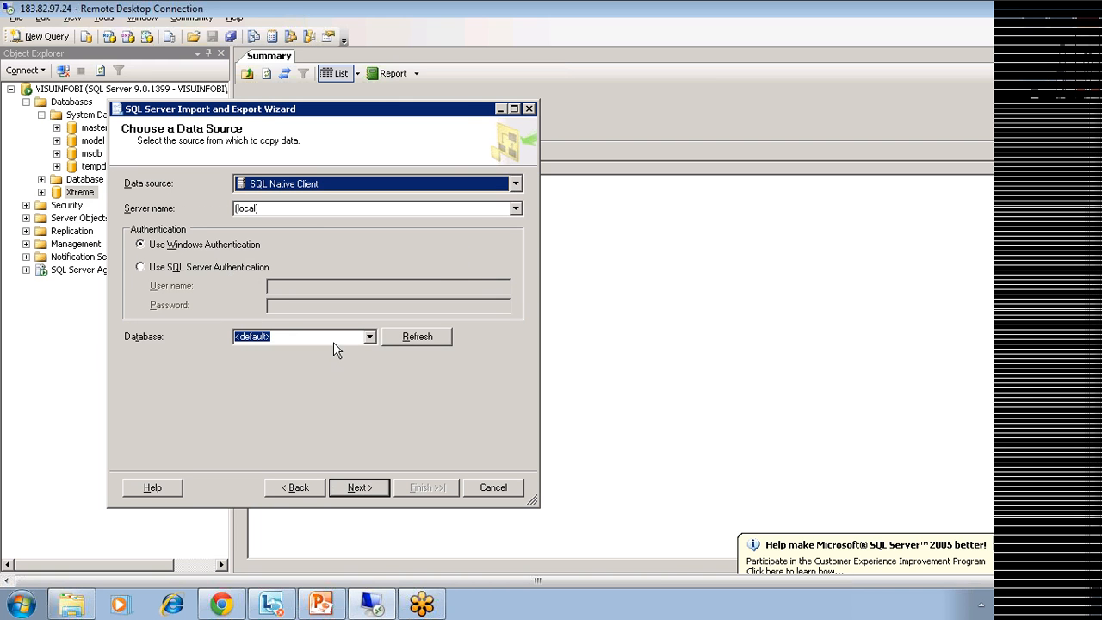
Choose Microsoft Access as the import data source and start browsing My Computer for the source file.
click(515, 185)
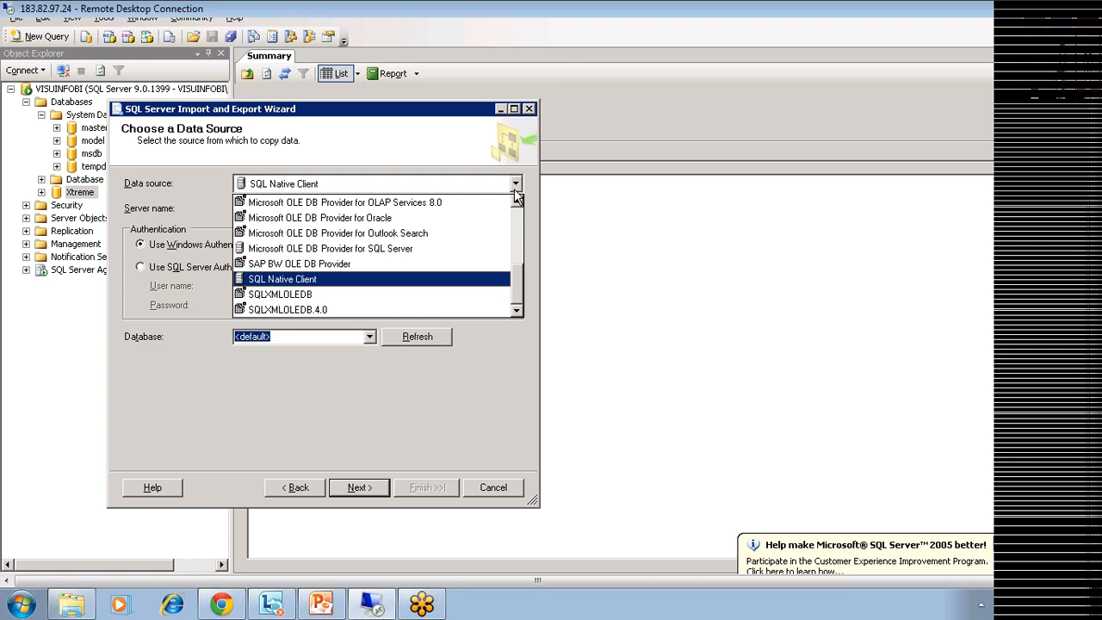
drag(517, 284, 517, 247)
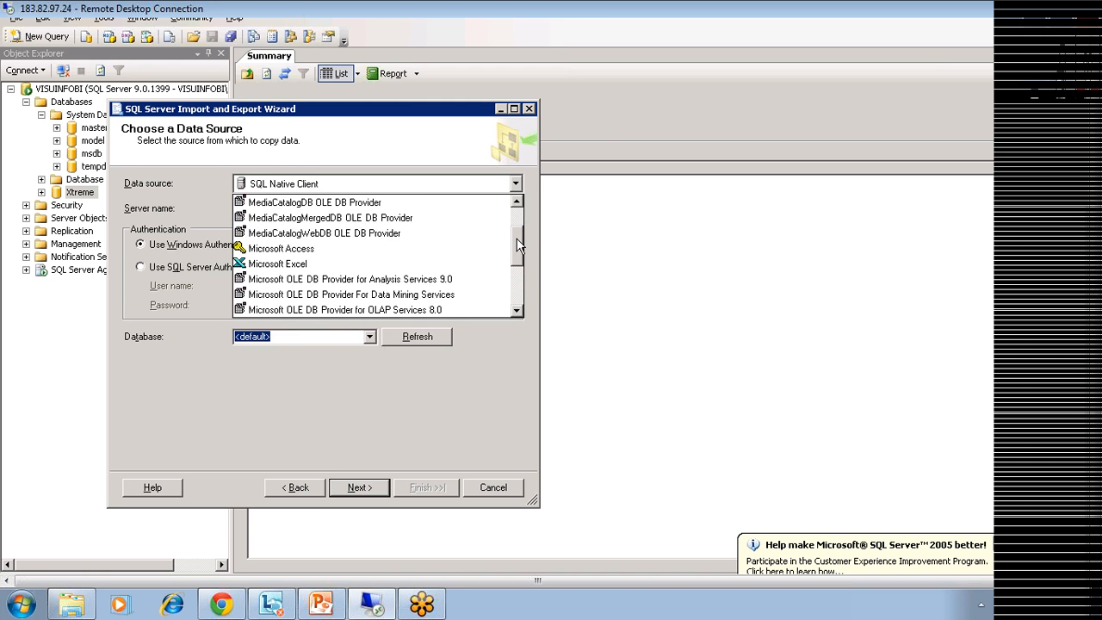
click(332, 251)
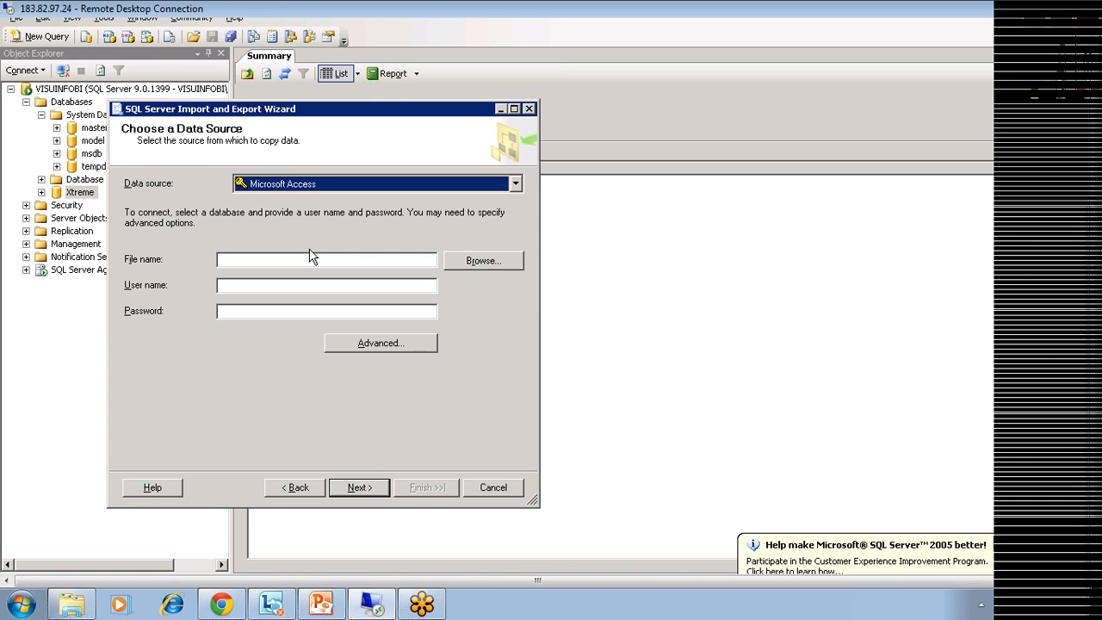
click(476, 263)
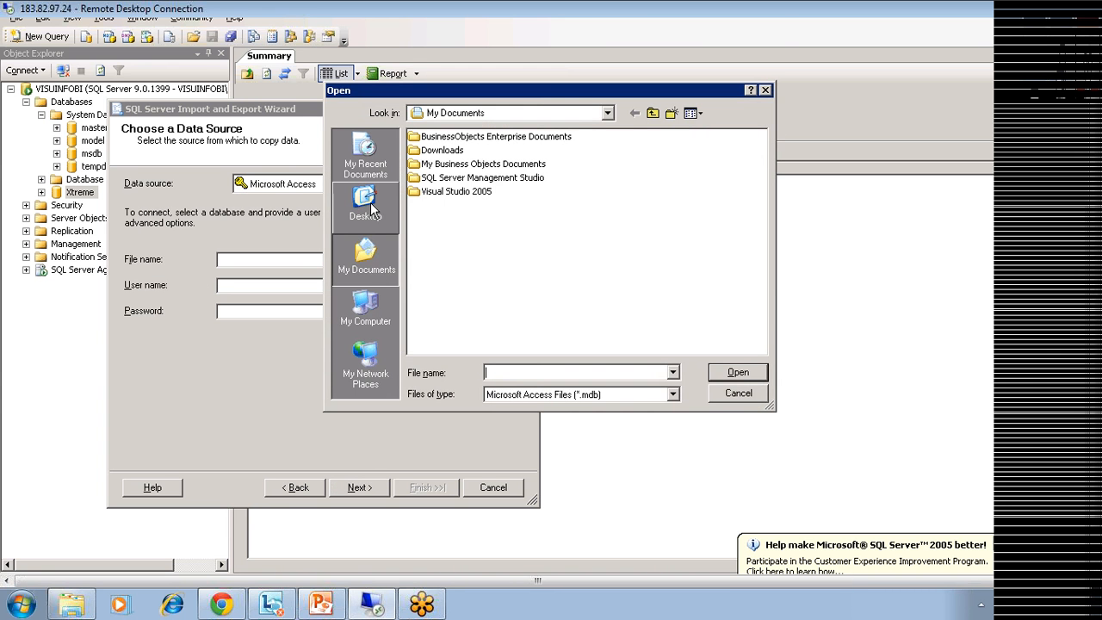
click(365, 309)
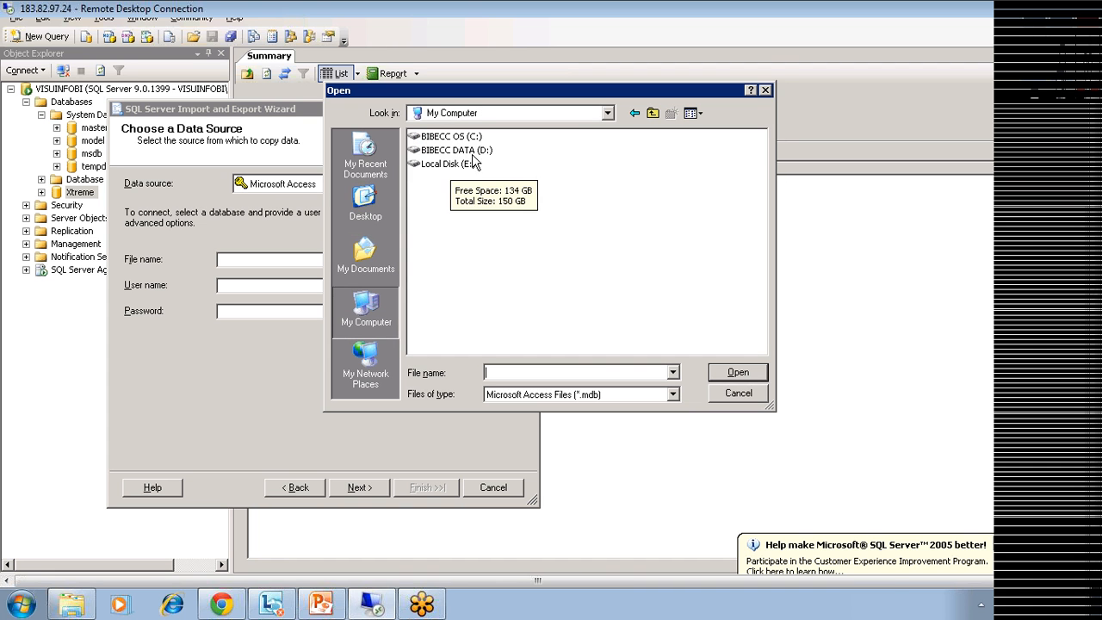
double_click(446, 138)
double_click(465, 234)
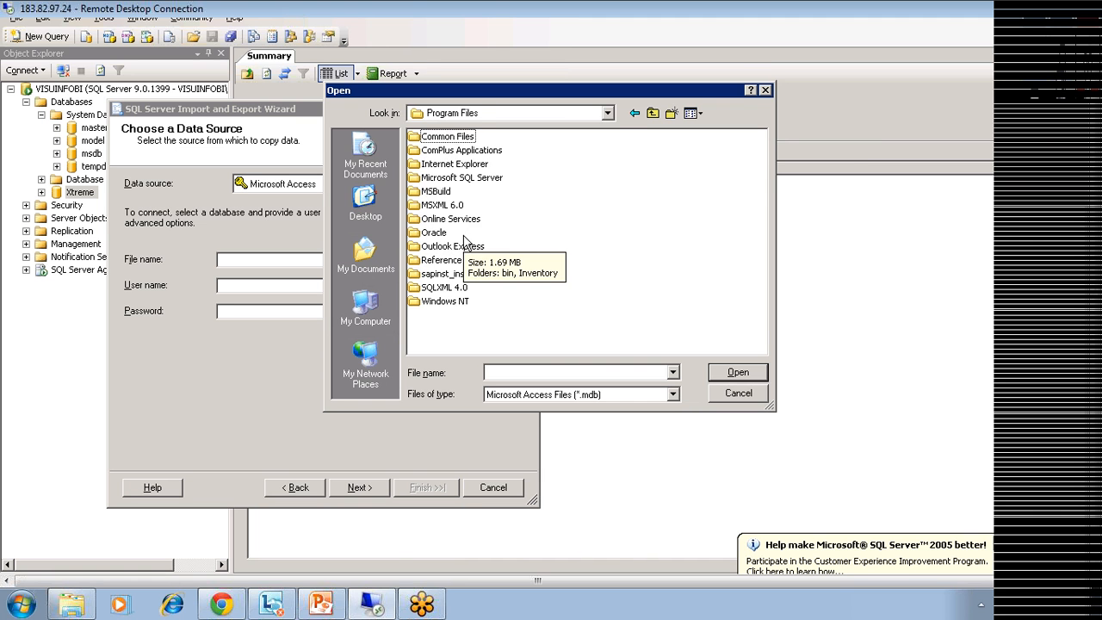
click(634, 113)
click(634, 114)
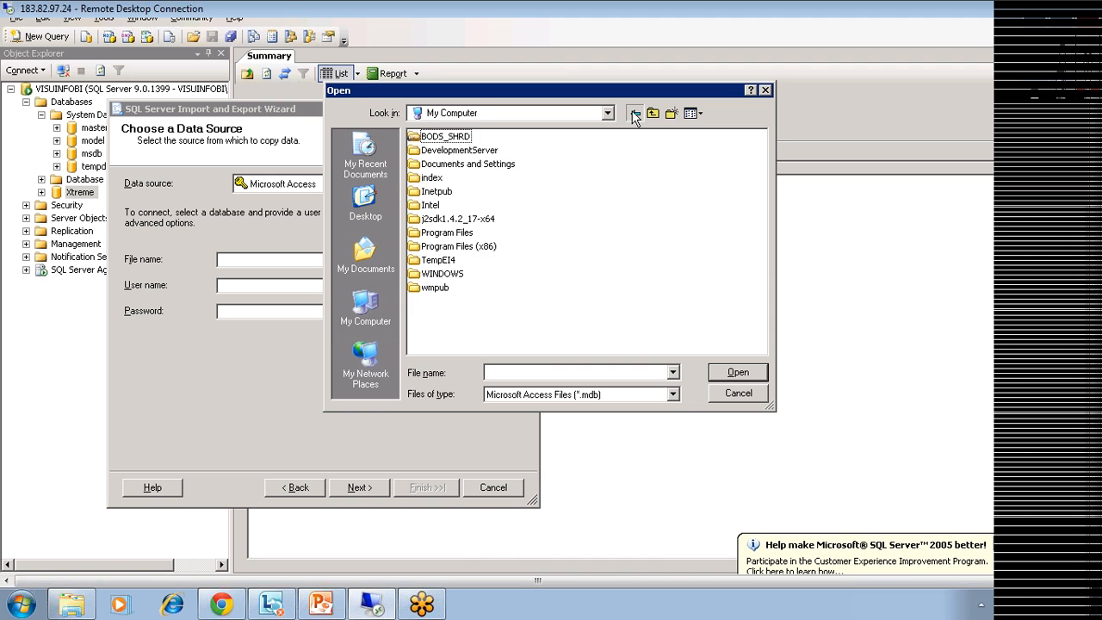
Browse to the Program Files (x86)\Business Objects folder on the BIBECC DATA (D:) drive.
double_click(465, 147)
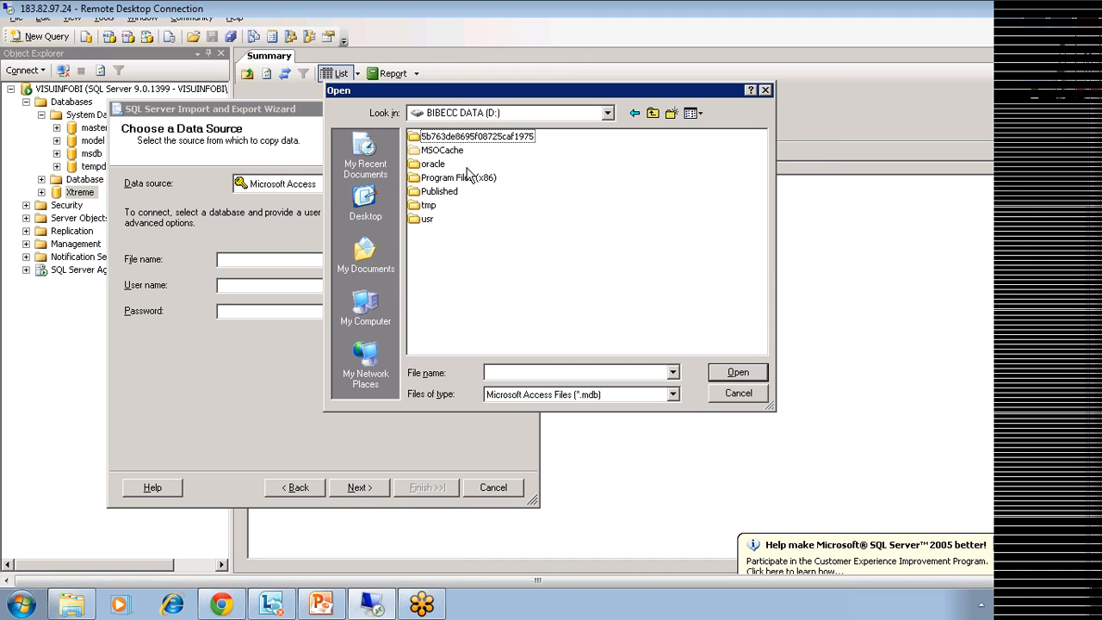
click(445, 195)
double_click(448, 180)
click(469, 137)
double_click(471, 138)
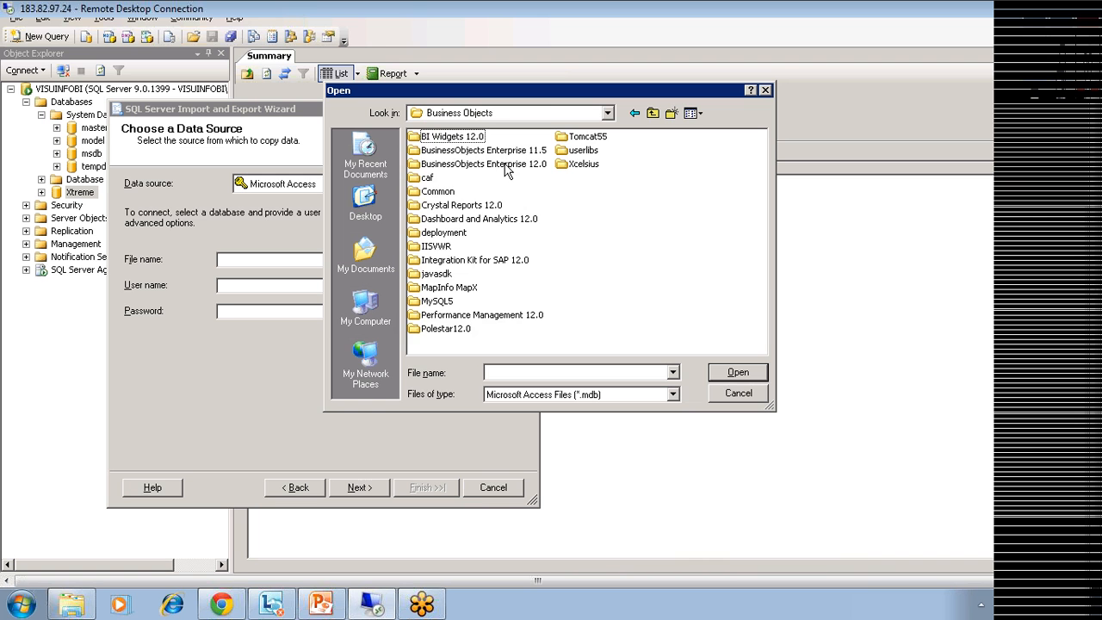
Check the Data folder of BusinessObjects Enterprise 11.5 for Access files, returning to the Business Objects folder.
double_click(497, 148)
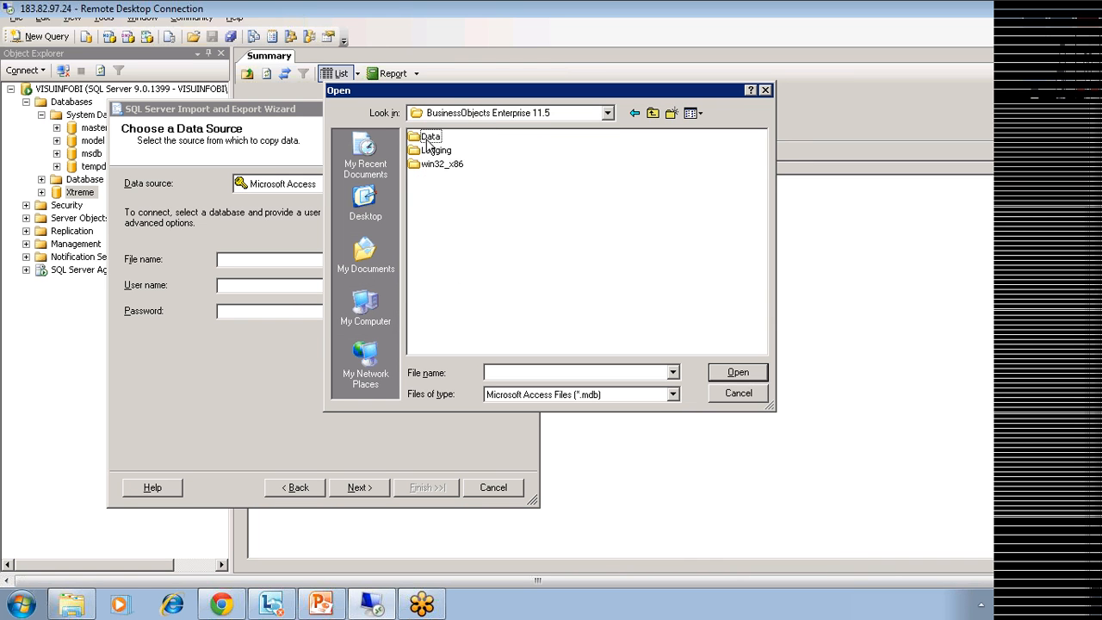
double_click(425, 138)
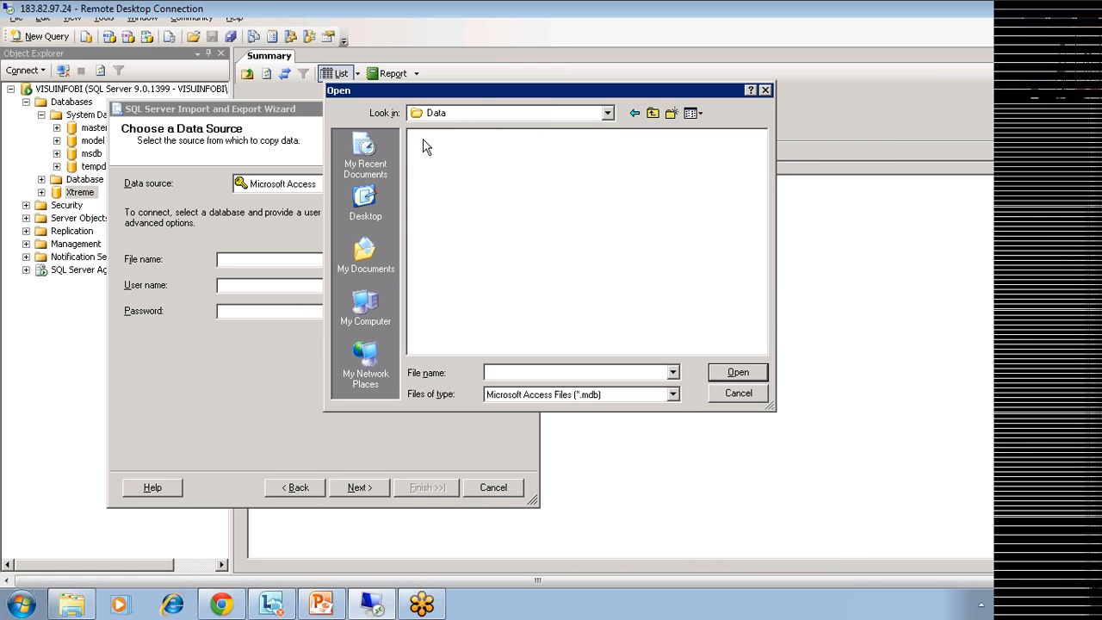
click(635, 113)
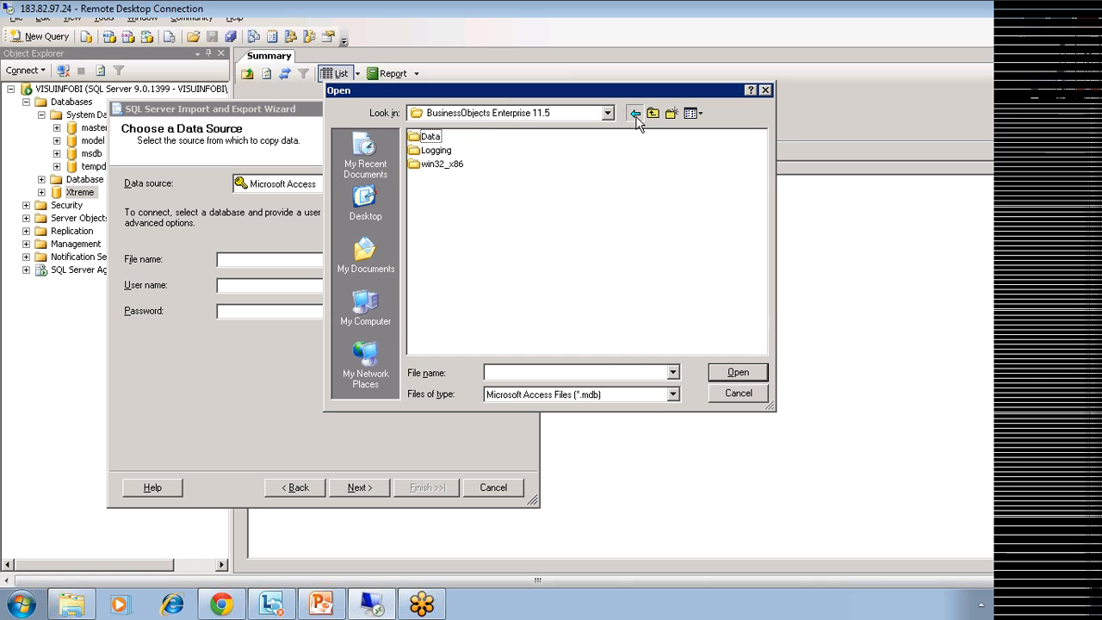
click(635, 113)
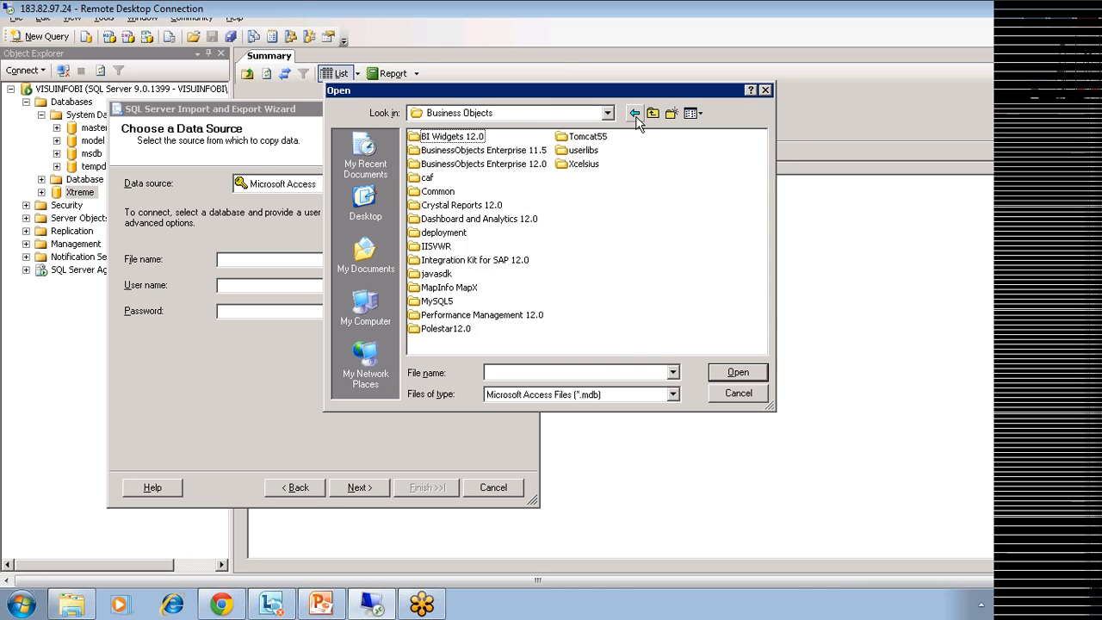
Open the BusinessObjects Enterprise 12.0 folder and check its Data subfolder for Access files.
click(491, 165)
double_click(492, 165)
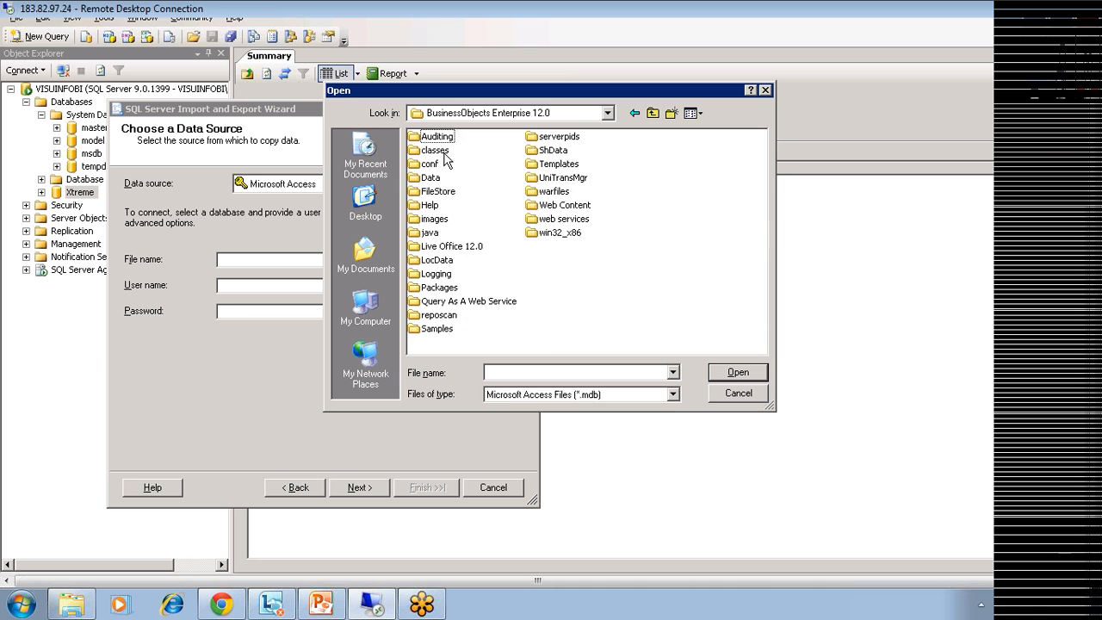
click(435, 179)
double_click(436, 180)
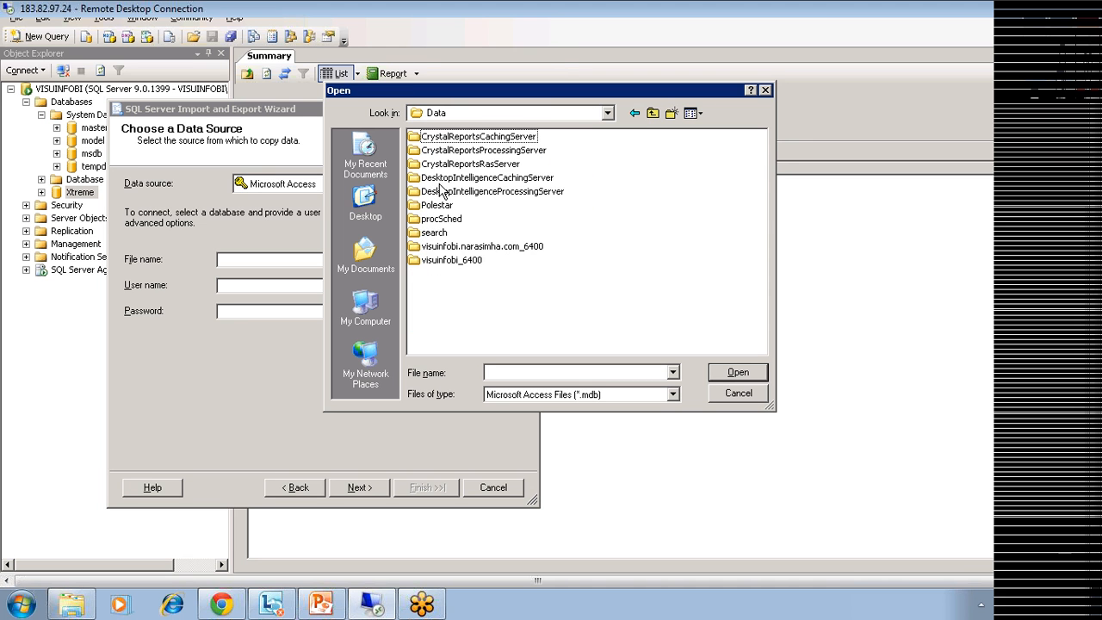
click(635, 114)
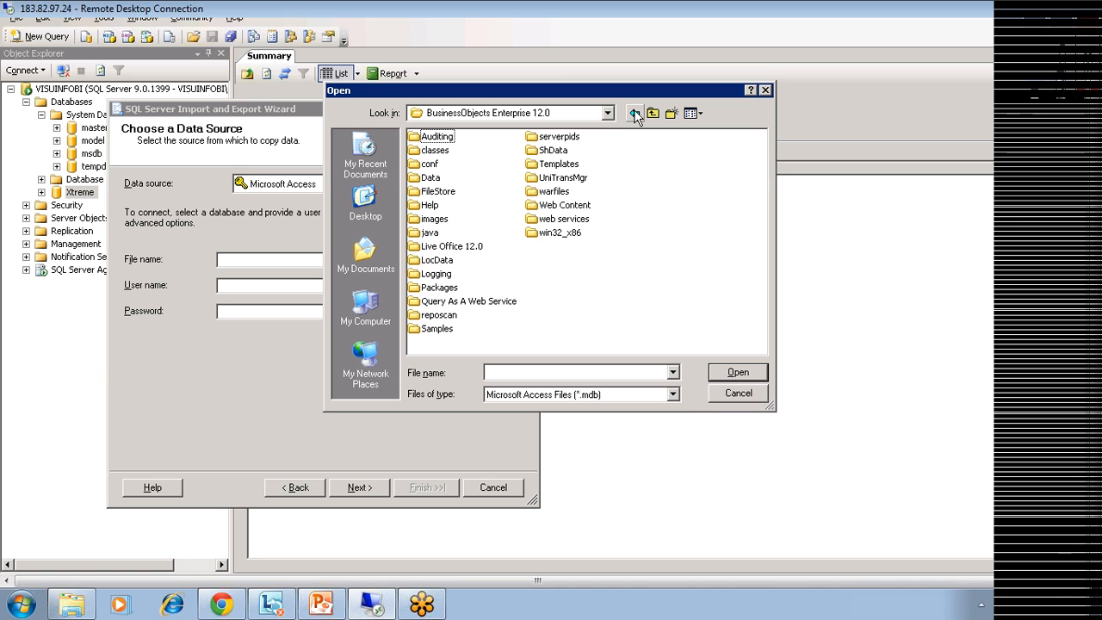
Search the Samples\en\Reports folders, including Feature Samples, for Access files and return to the BusinessObjects Enterprise 12.0 folder.
double_click(440, 329)
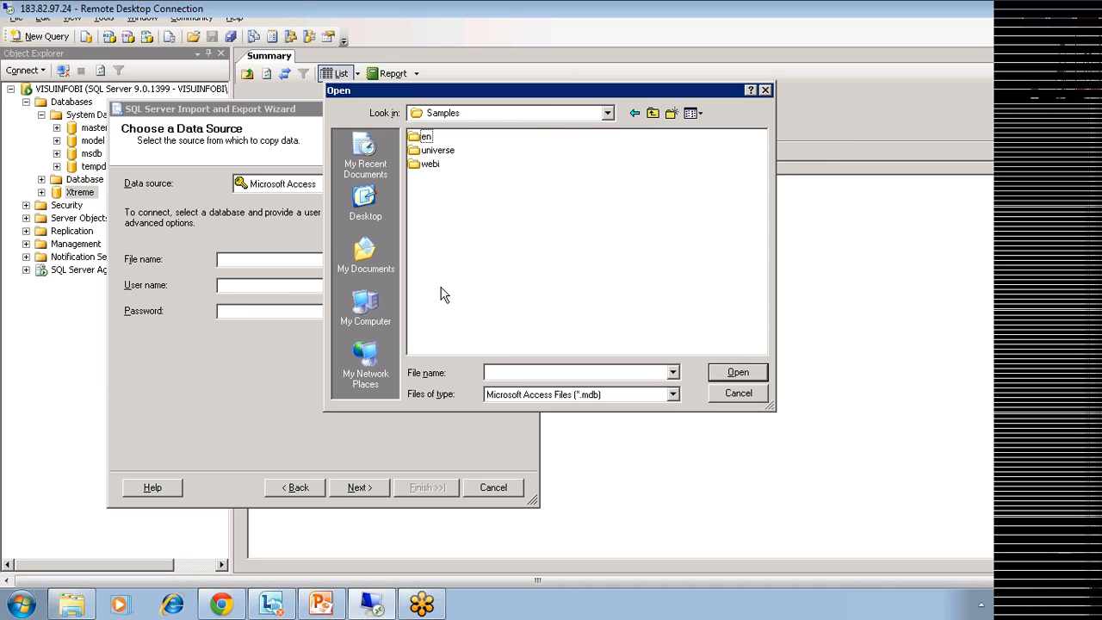
double_click(426, 138)
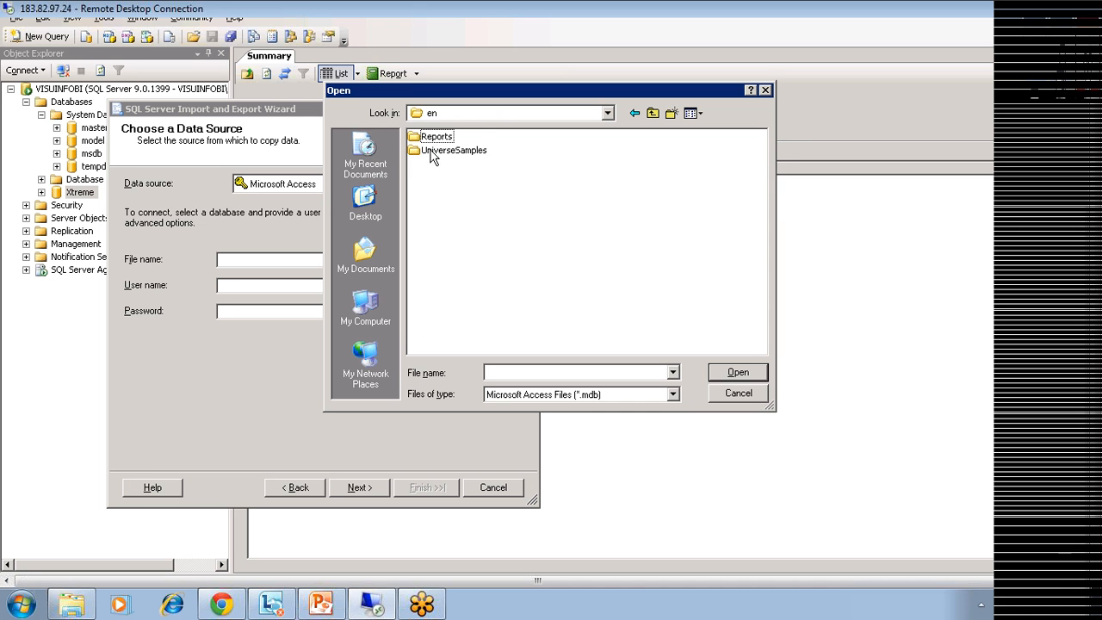
click(422, 143)
double_click(424, 139)
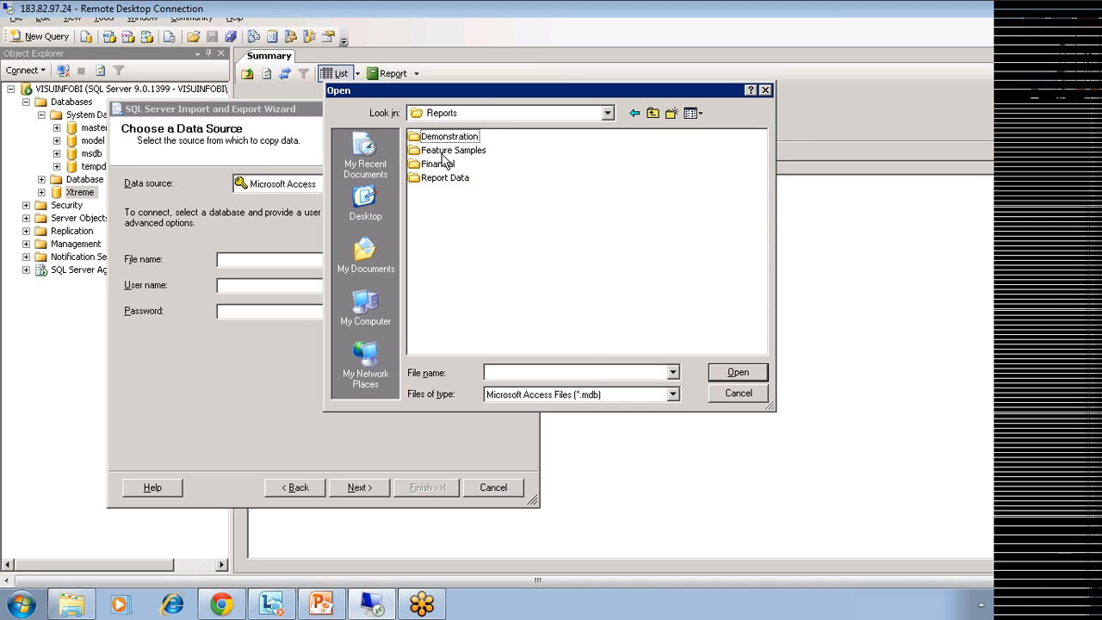
double_click(444, 151)
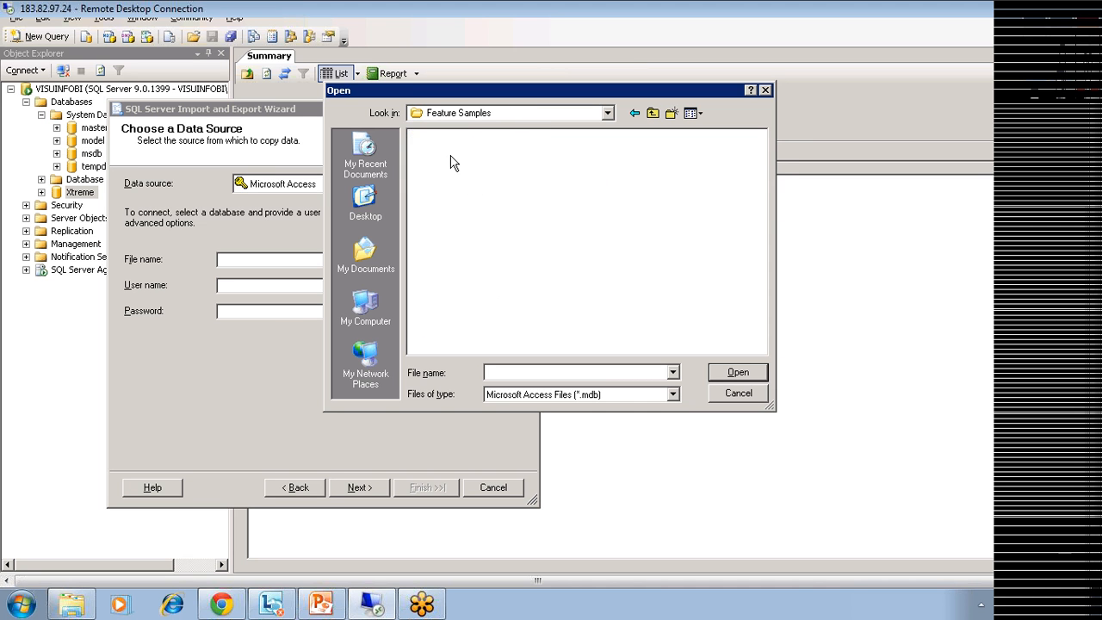
click(633, 113)
click(634, 113)
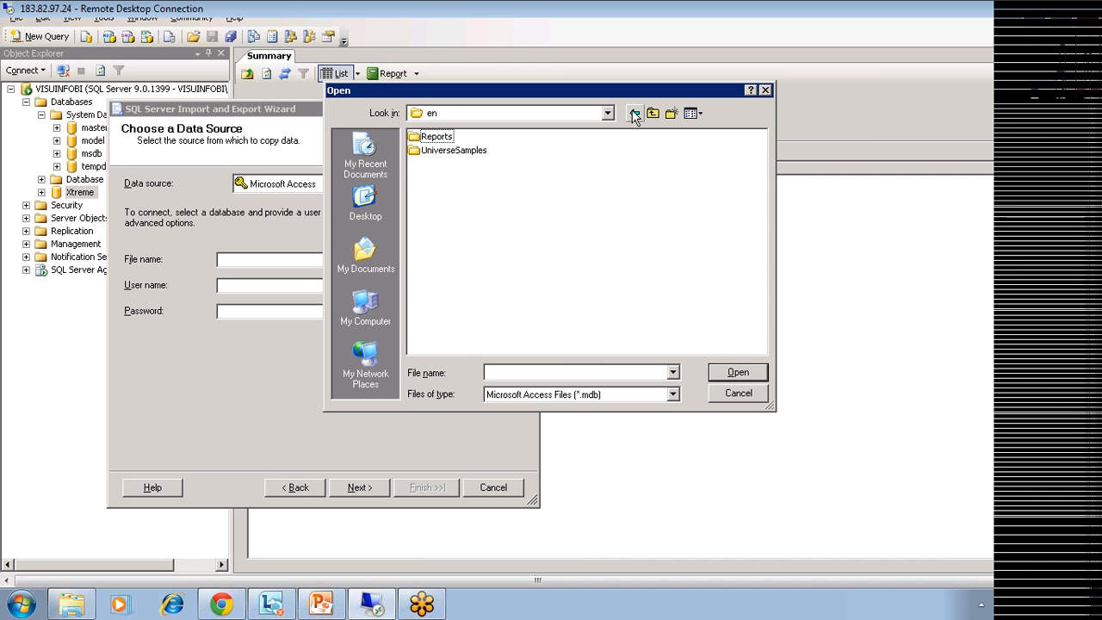
click(634, 114)
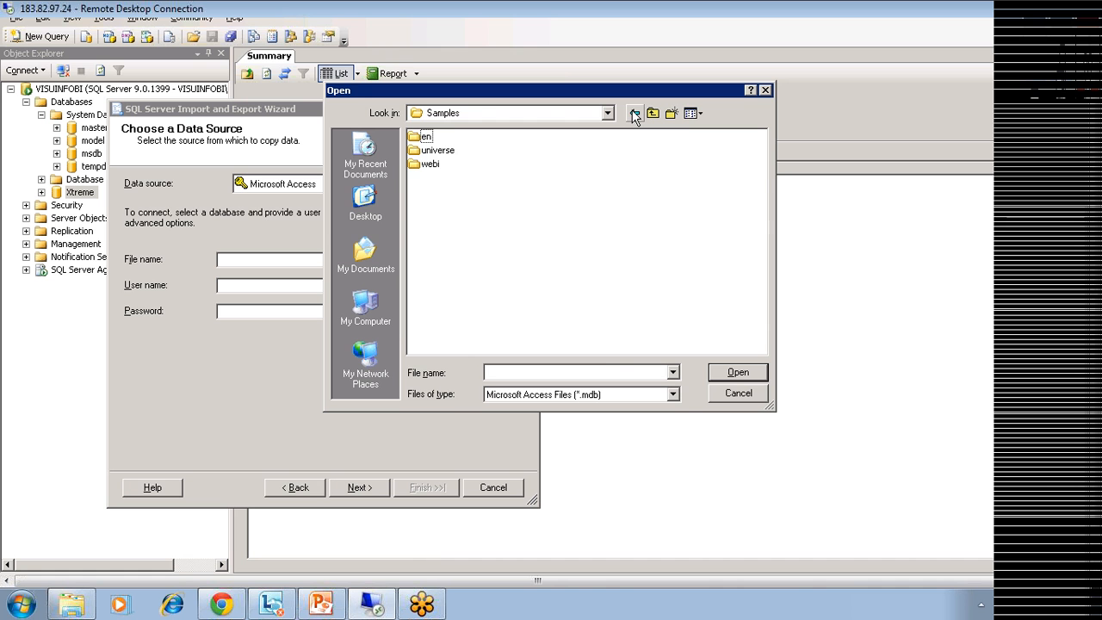
click(634, 114)
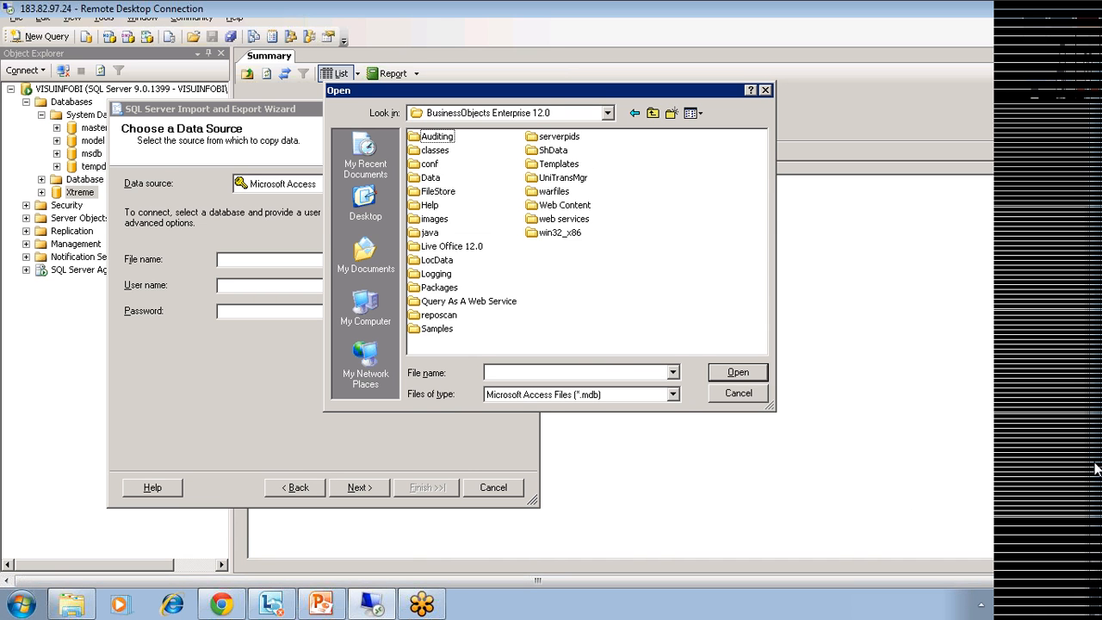
Open the ODBC data sources through the Control Panel's Administrative Tools on the remote server, leaving everything unchanged and closing the windows.
drag(1096, 470, 1098, 519)
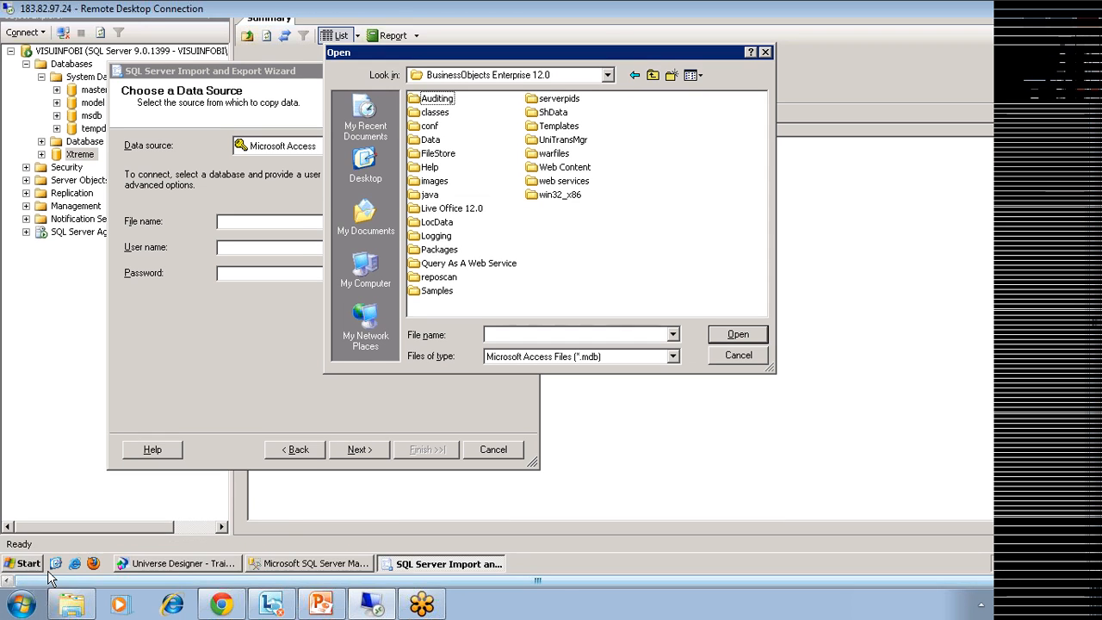
click(41, 568)
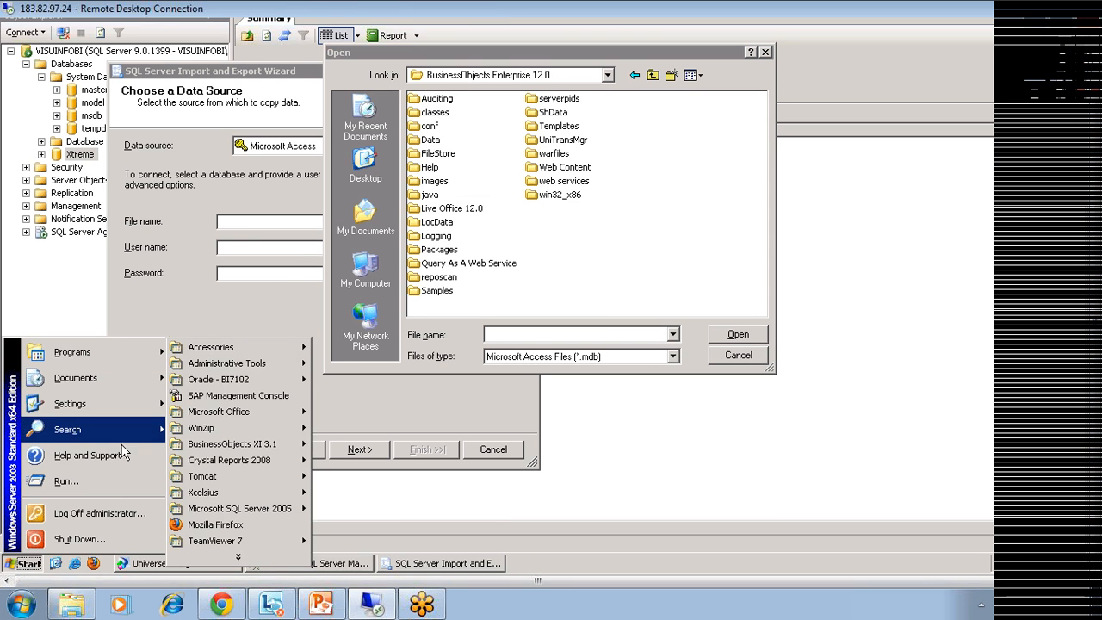
mouse_move(129, 415)
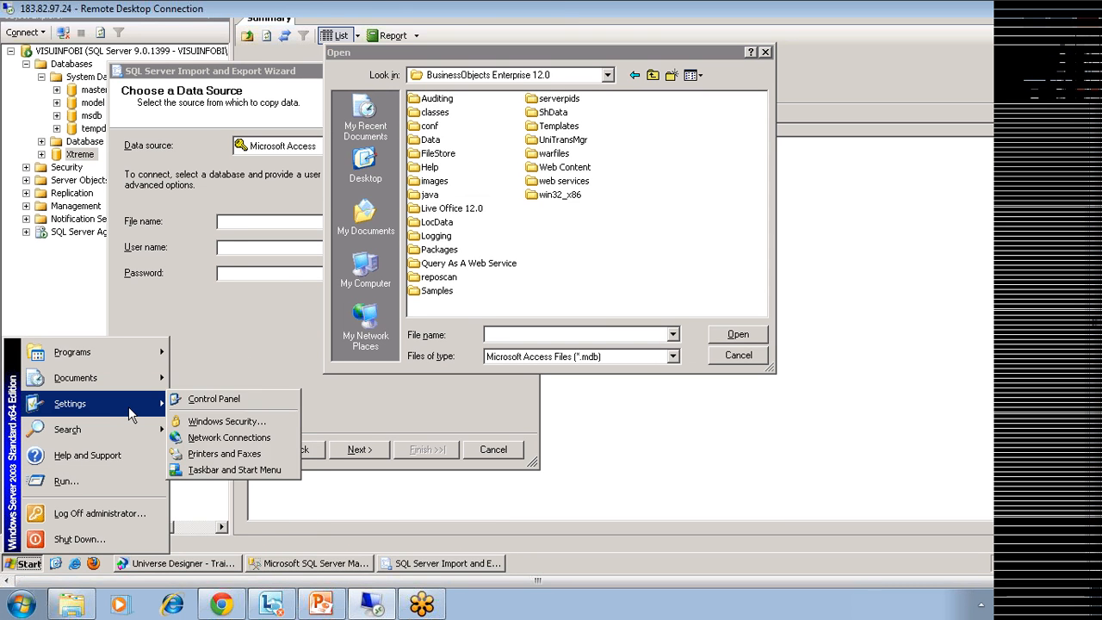
click(220, 400)
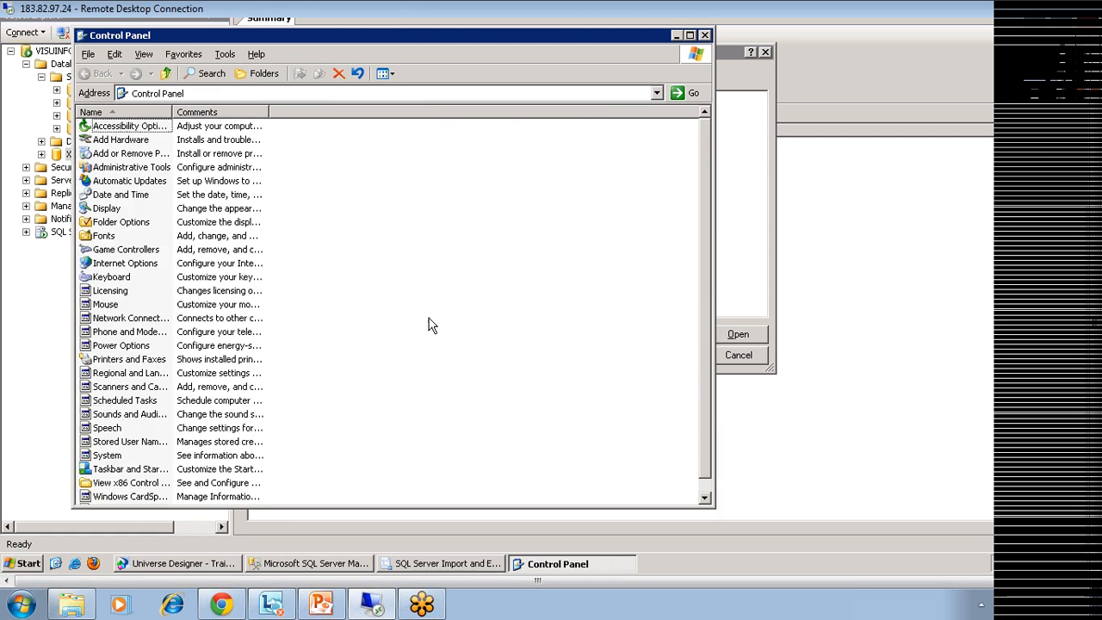
double_click(142, 168)
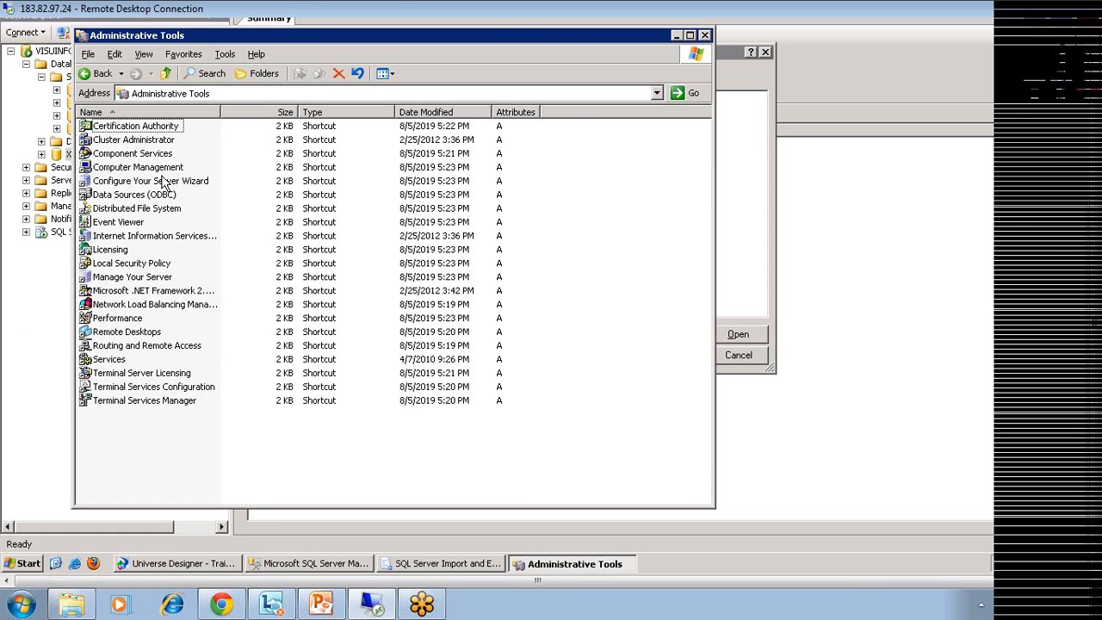
double_click(159, 195)
click(570, 399)
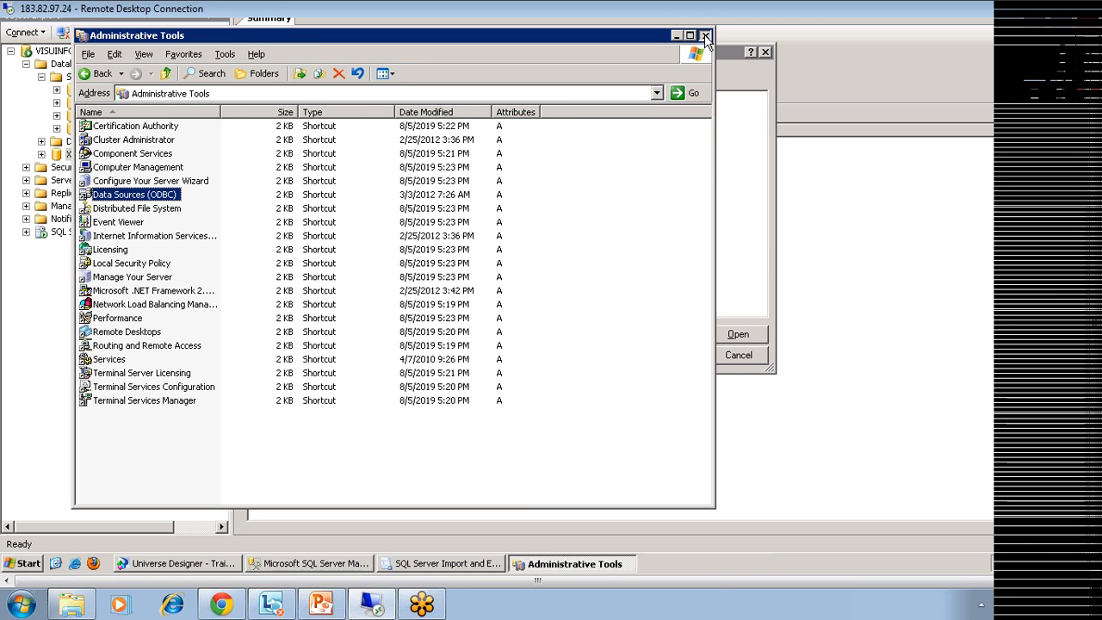
click(706, 38)
Examine the system data sources in the 32-bit ODBC administrator of Crystal Reports 2008, cancelling without changes.
click(28, 563)
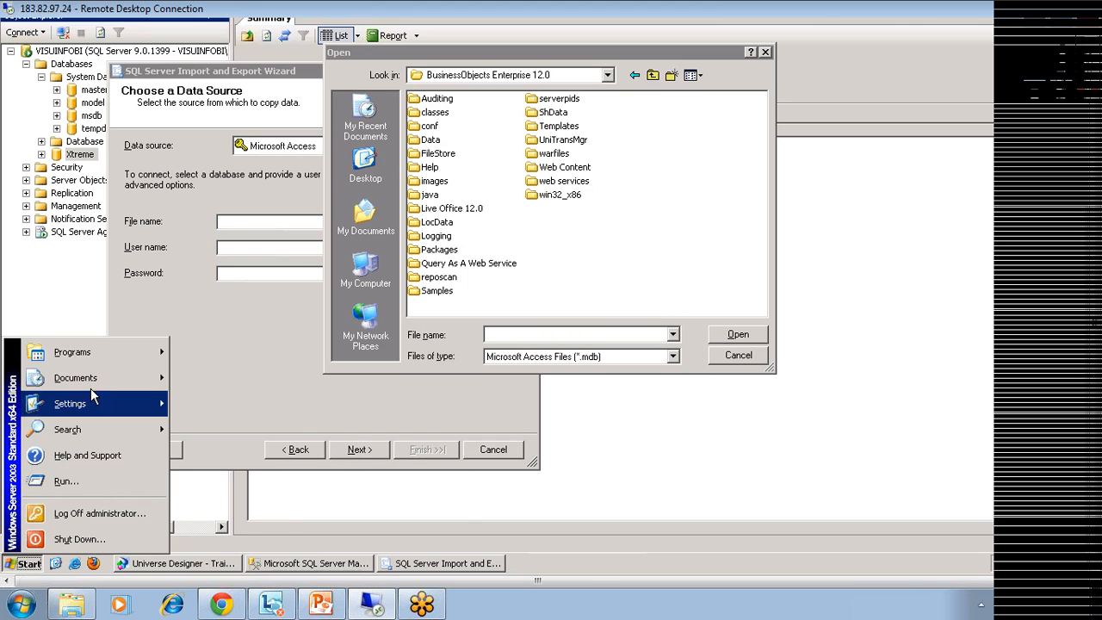
mouse_move(101, 345)
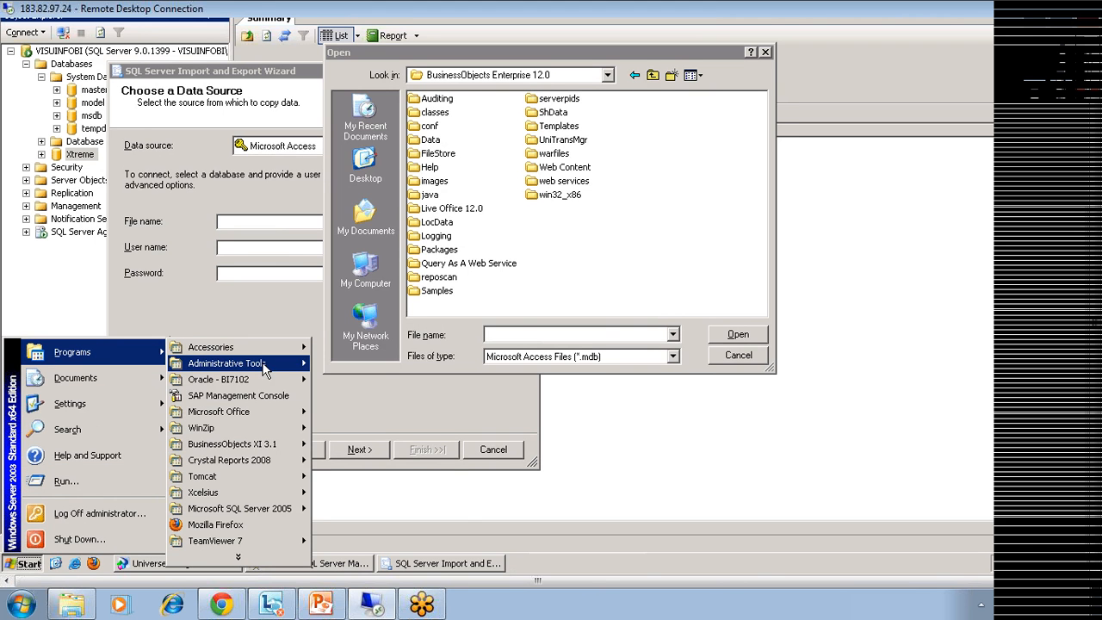
mouse_move(297, 466)
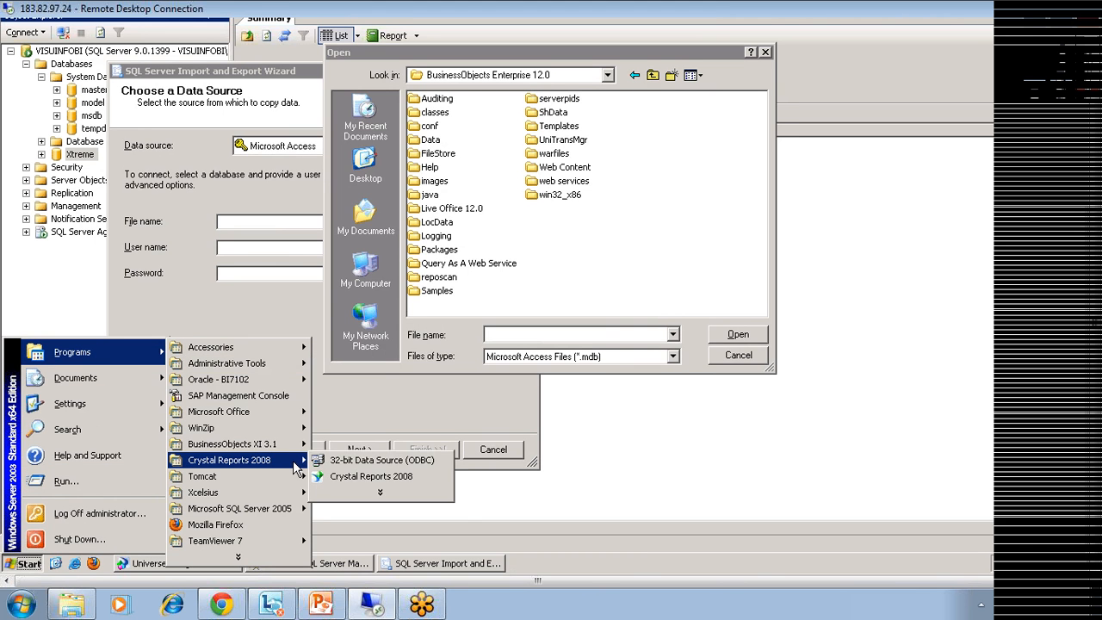
click(388, 460)
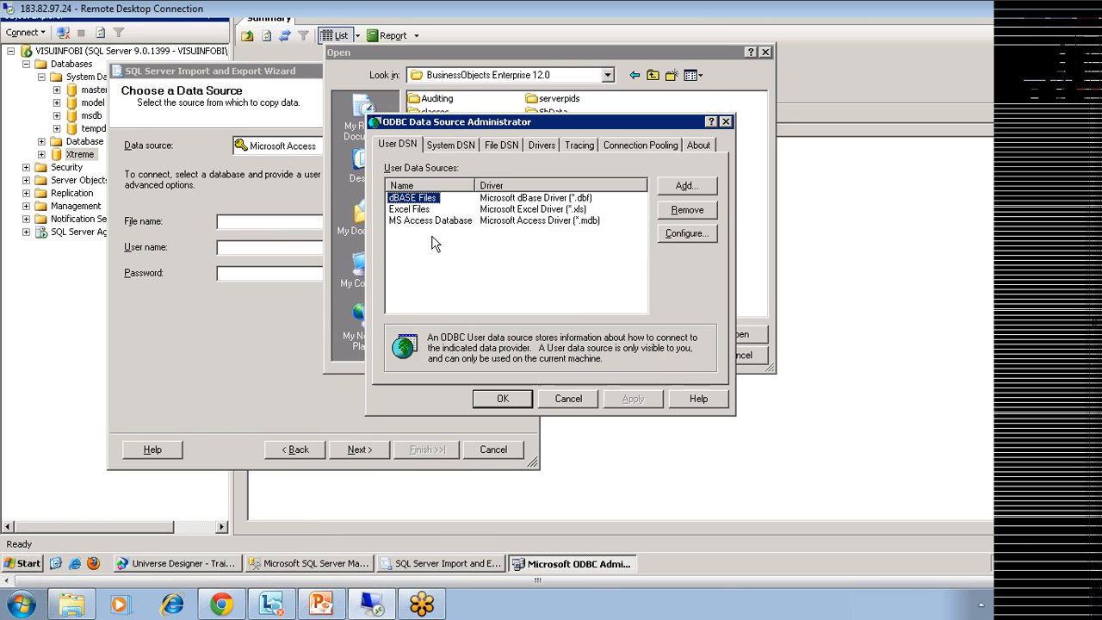
click(461, 146)
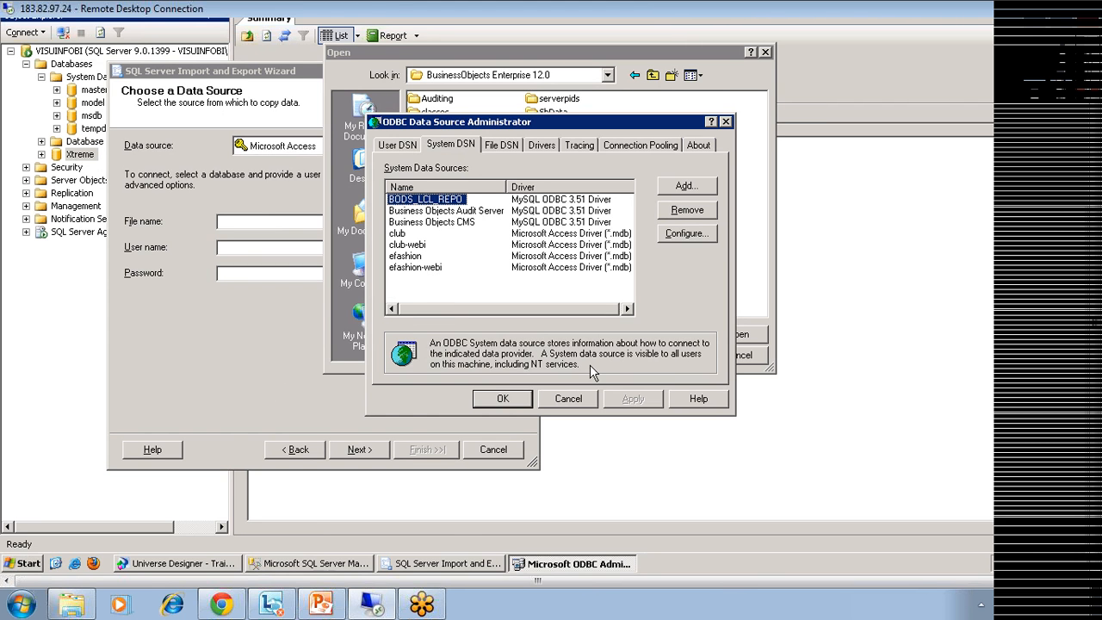
click(568, 398)
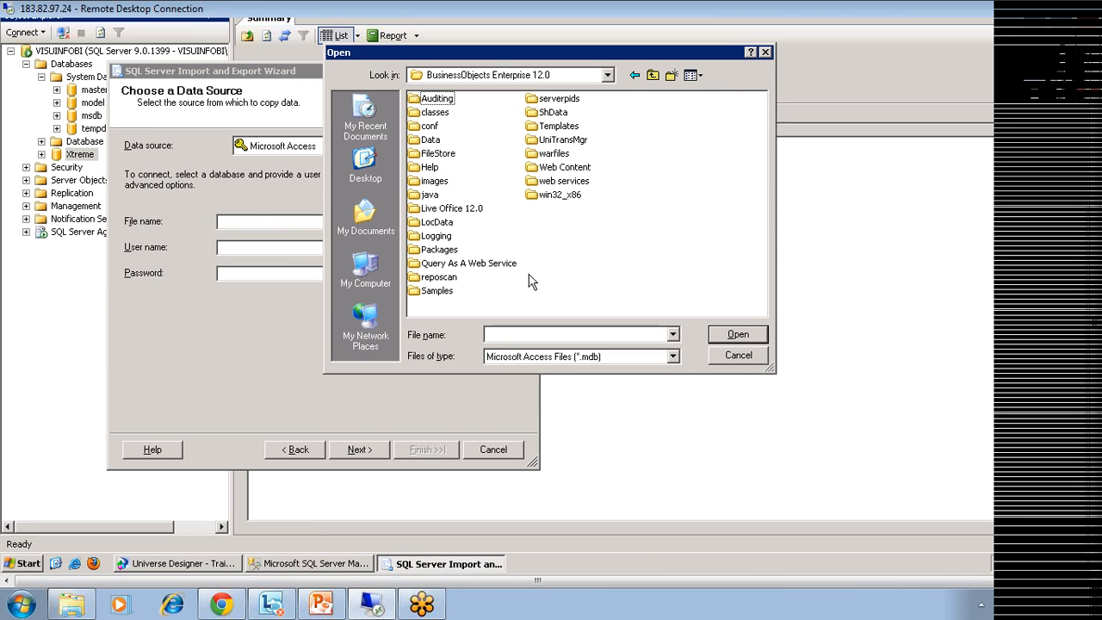
Select an Access database from the BusinessObjects Enterprise 12.0 Samples\webi folder as the import's source file.
double_click(440, 293)
double_click(436, 112)
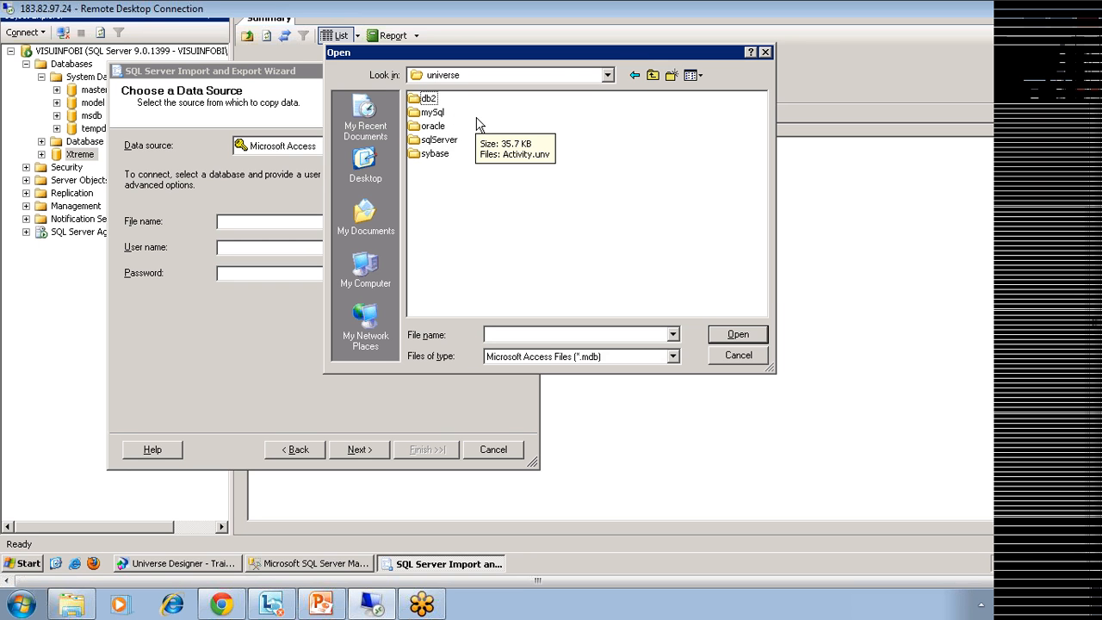
click(635, 75)
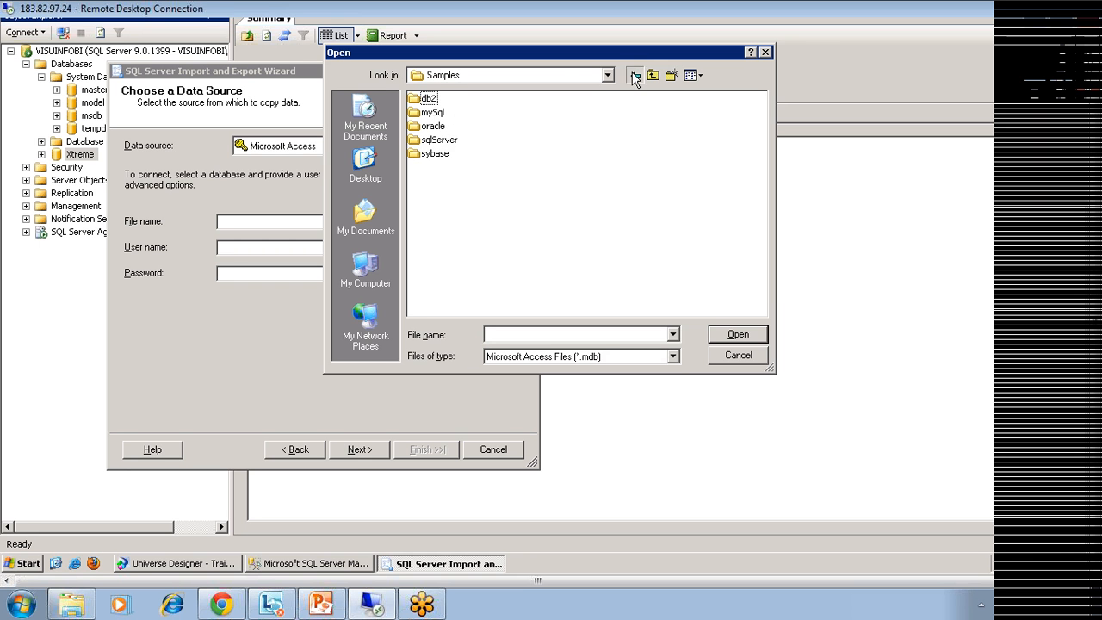
double_click(431, 126)
click(440, 113)
click(711, 341)
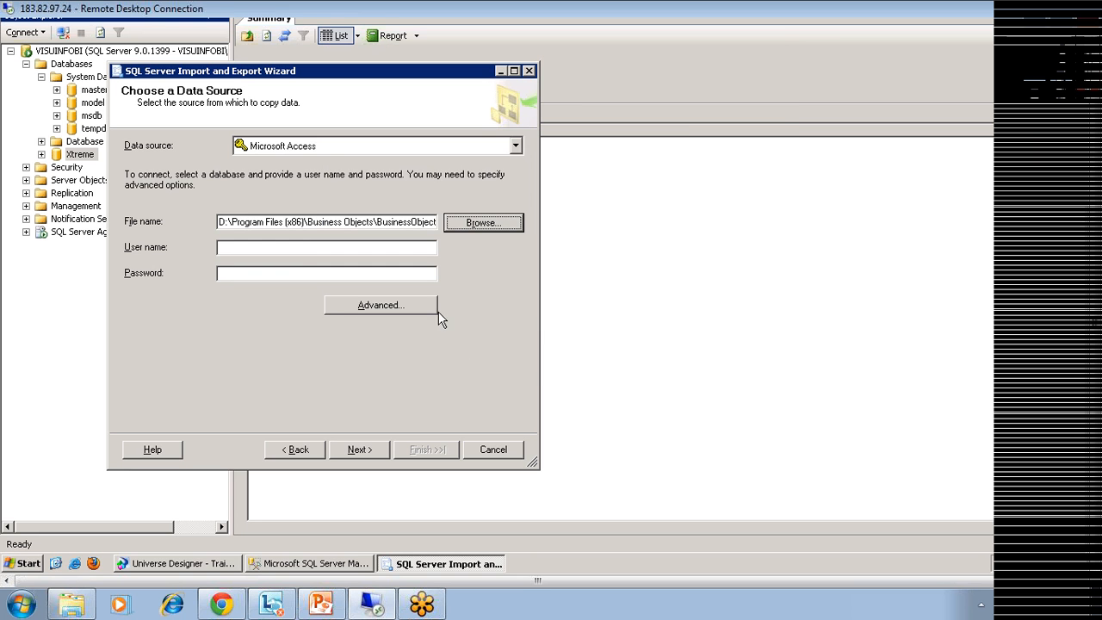
Accept the Xtreme database with Windows Authentication as the destination and choose to copy data from one or more tables or views.
click(361, 452)
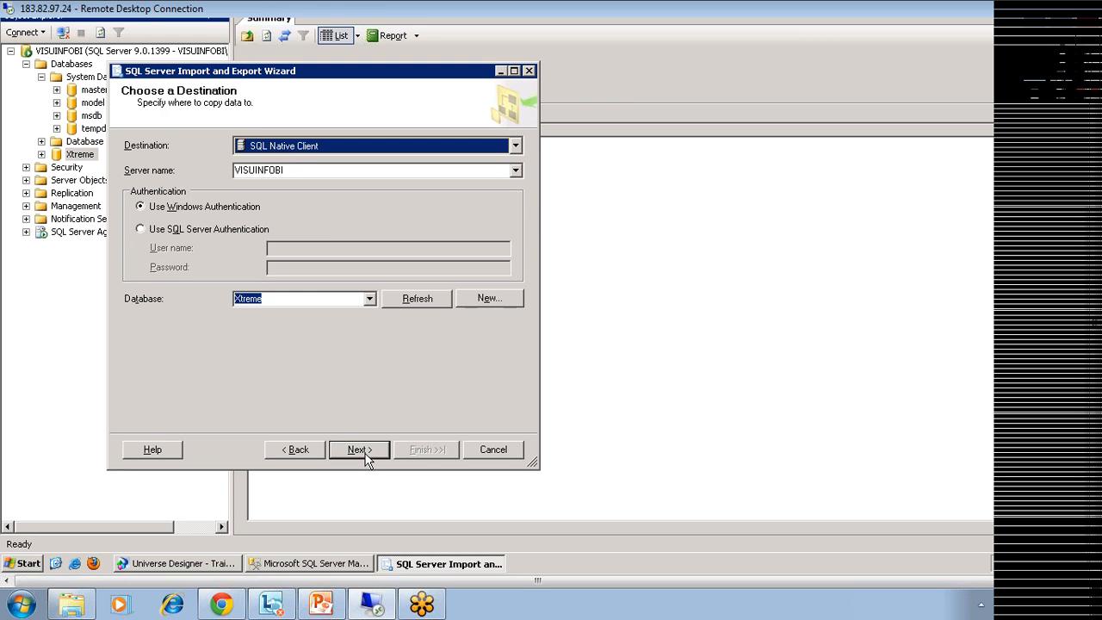
click(362, 451)
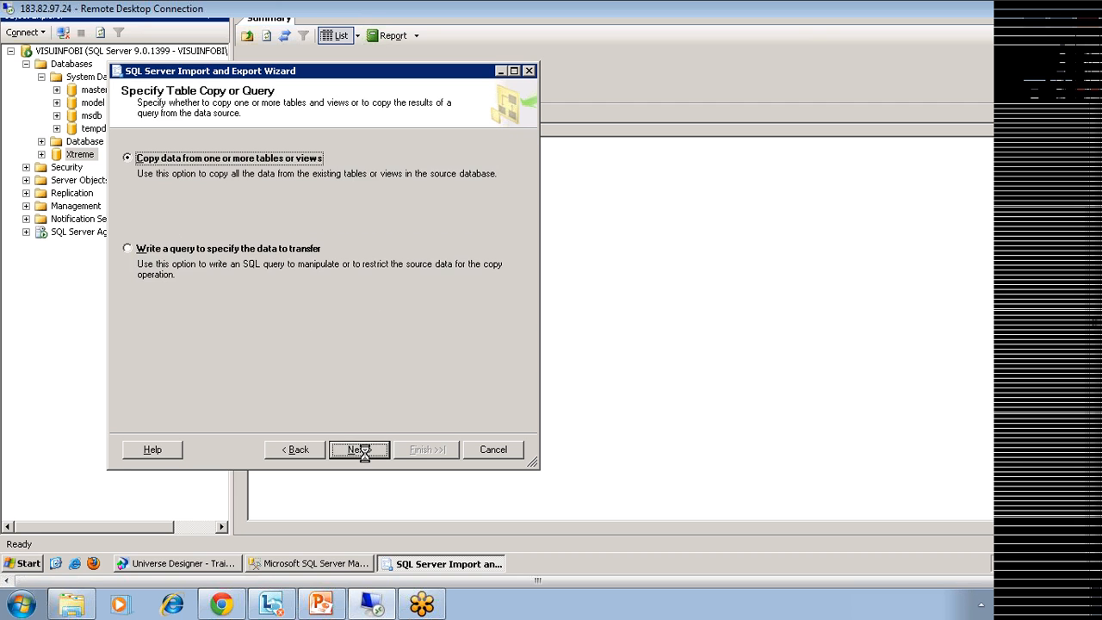
click(363, 455)
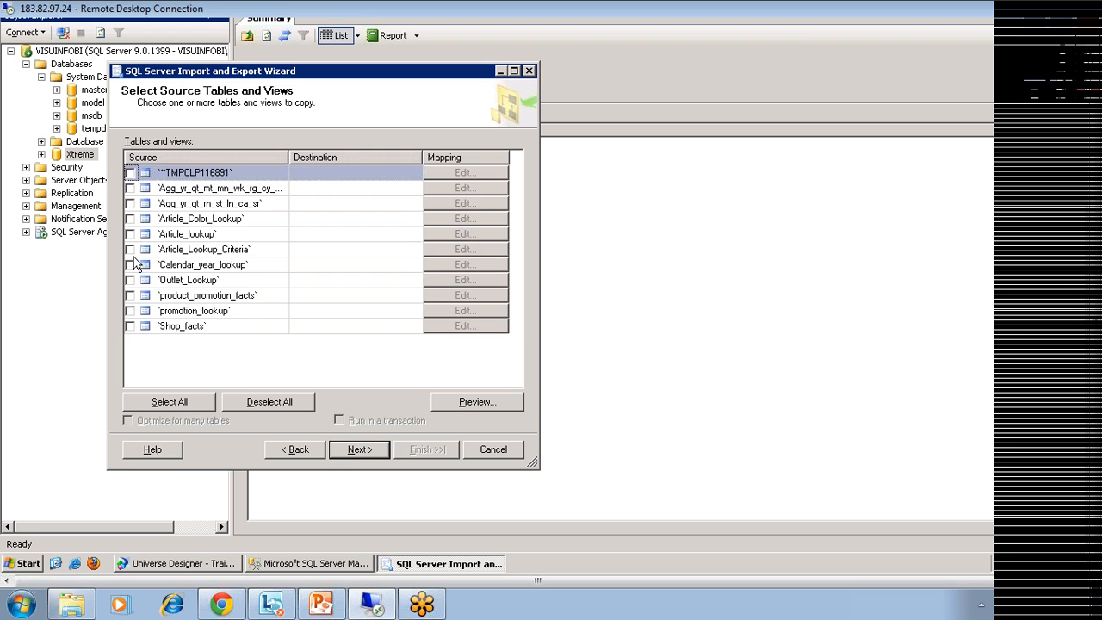
Select every source table except ~TMPCLP116891 for copying, from the two Agg_yr tables through Shop_facts.
click(130, 188)
click(131, 205)
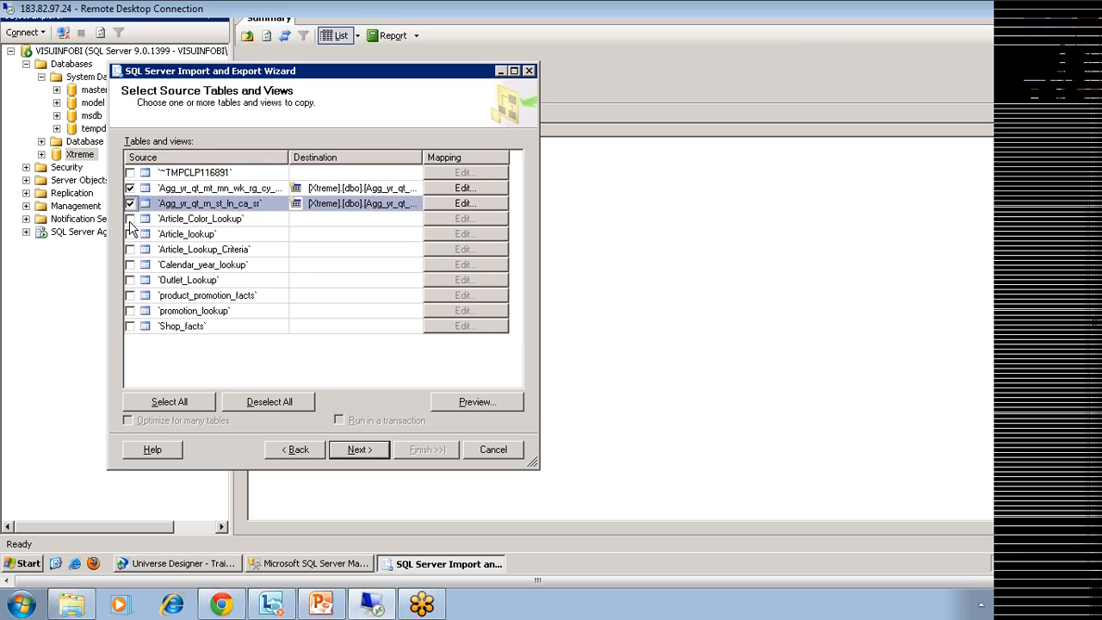
click(130, 219)
click(130, 234)
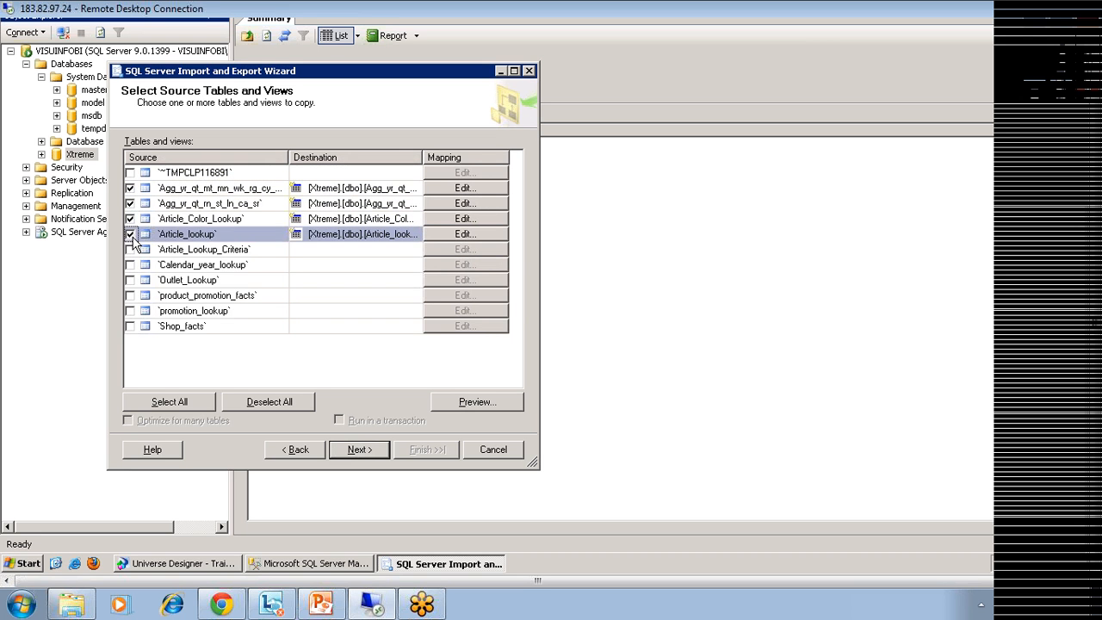
click(130, 250)
click(130, 265)
click(130, 280)
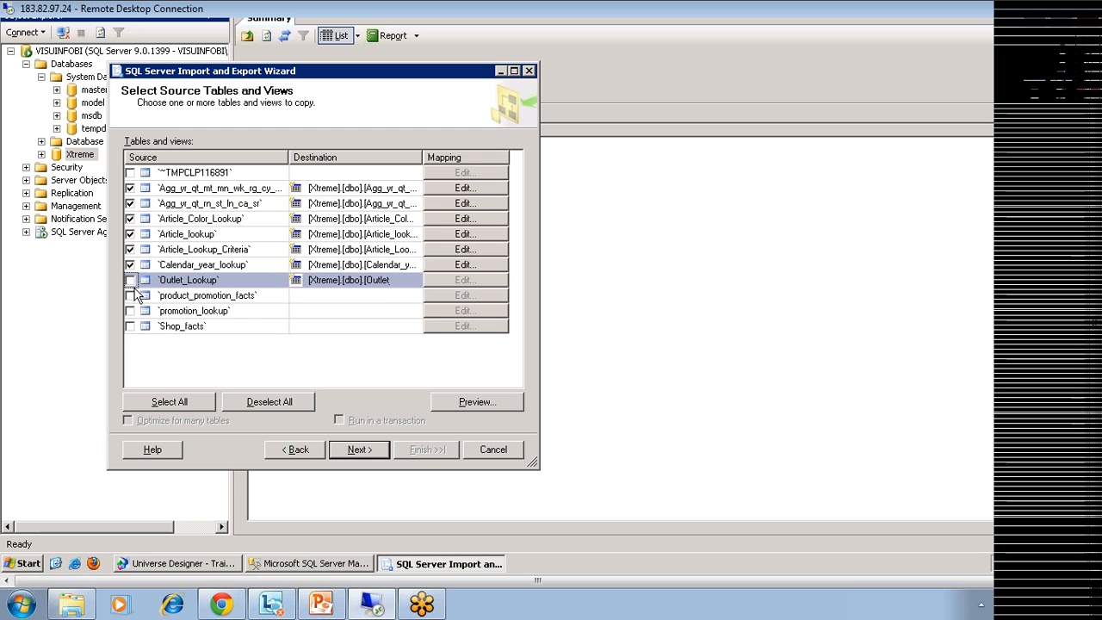
click(130, 295)
click(130, 311)
click(130, 327)
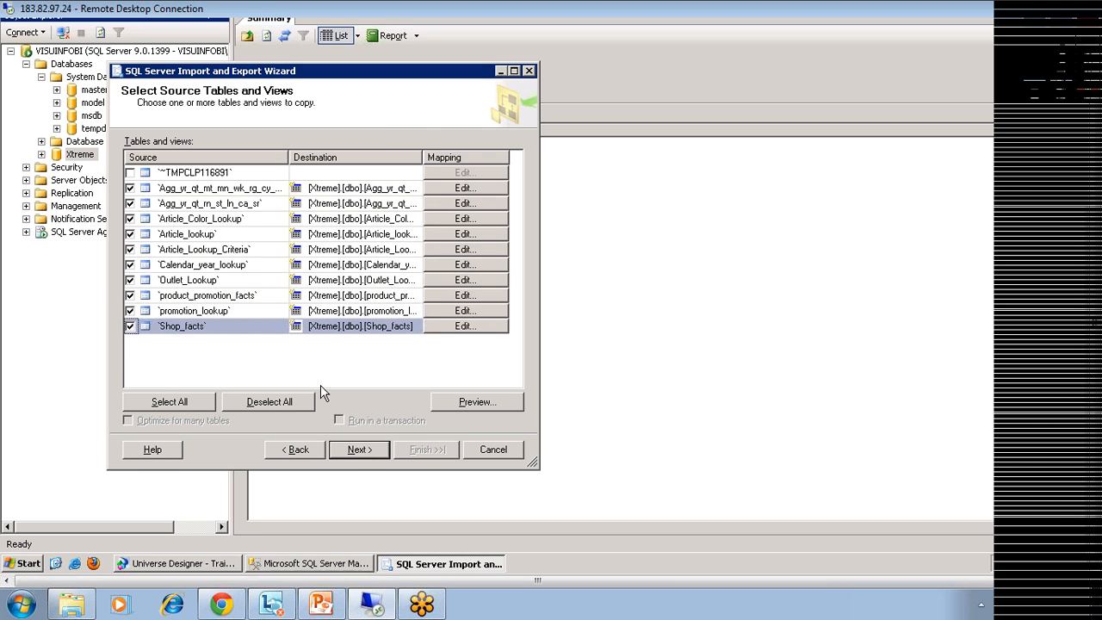
Execute the import immediately without saving an SSIS package, and close the wizard once the tables are copied.
click(360, 451)
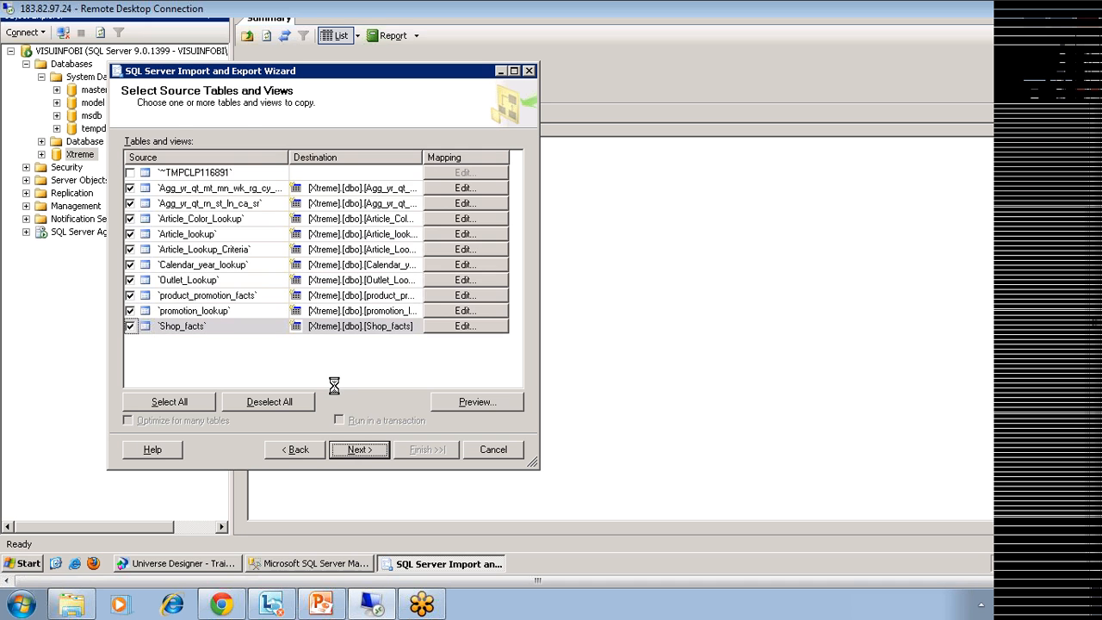
click(361, 450)
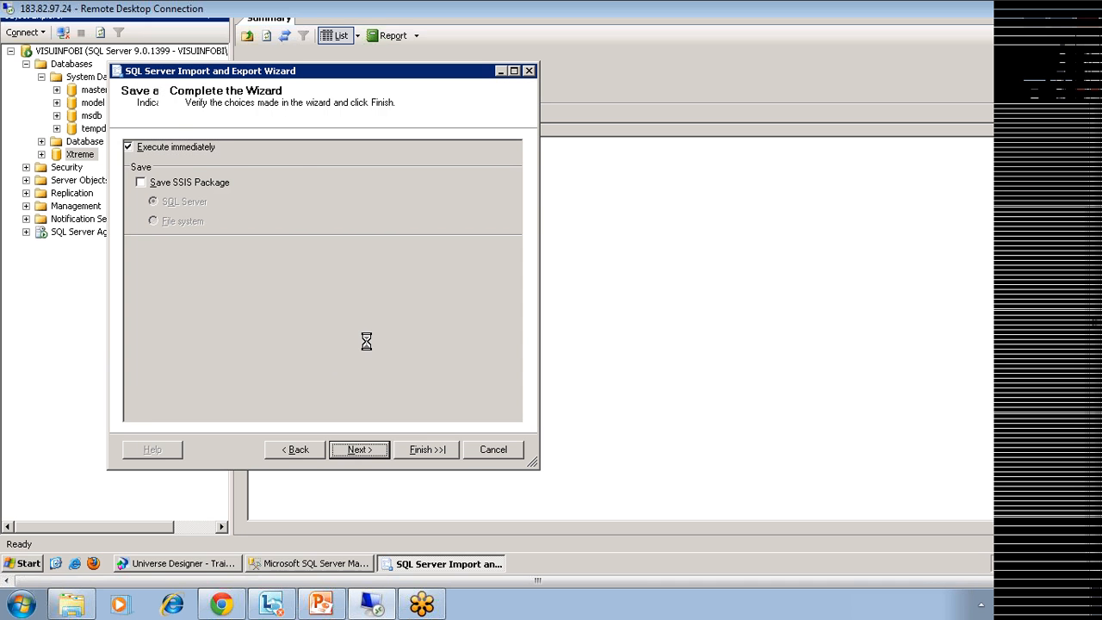
click(428, 449)
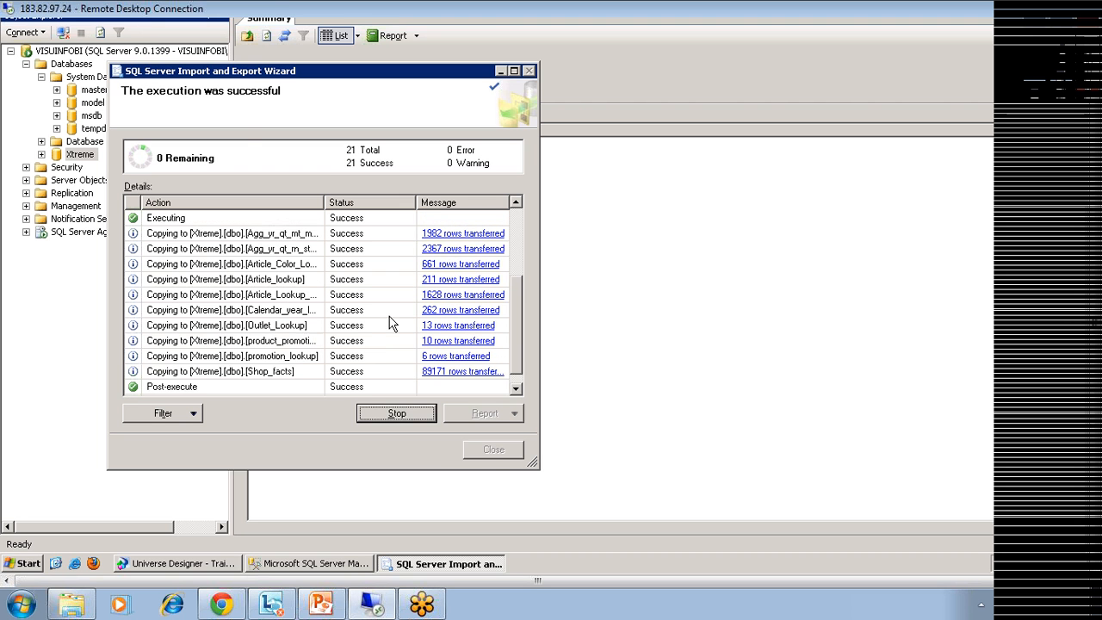
click(492, 457)
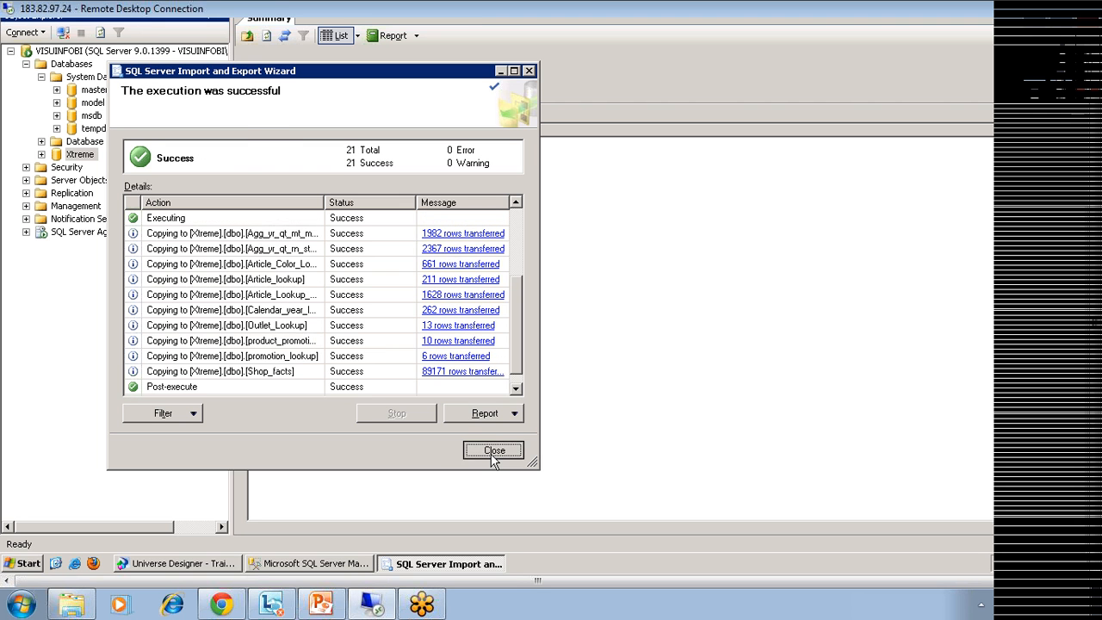
Refresh the Xtreme database and expand it to check its imported tables.
right_click(63, 158)
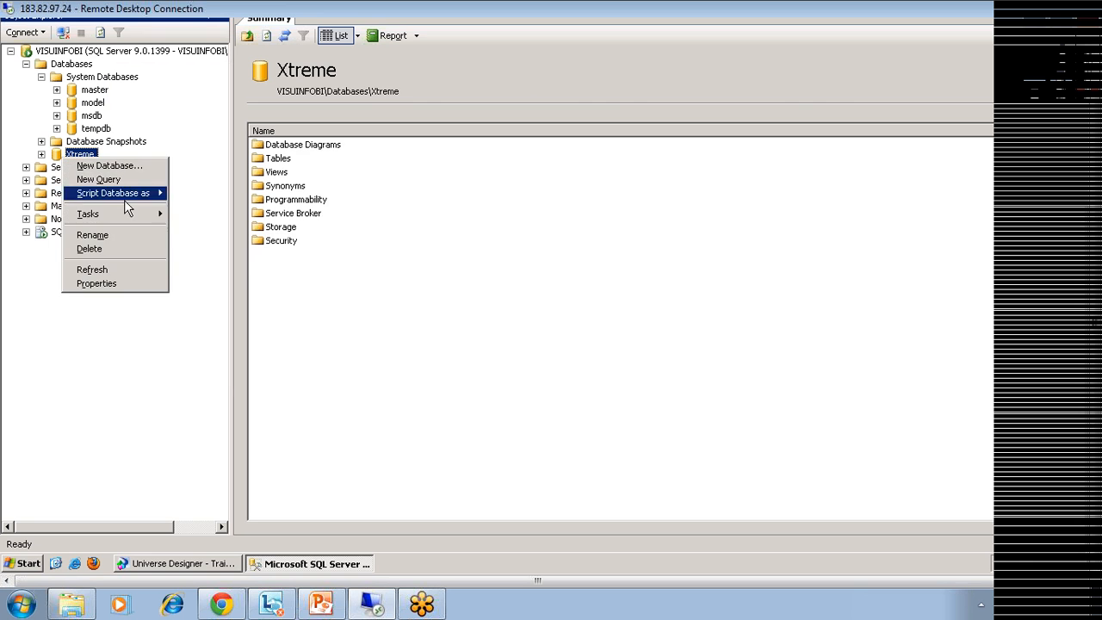
click(100, 272)
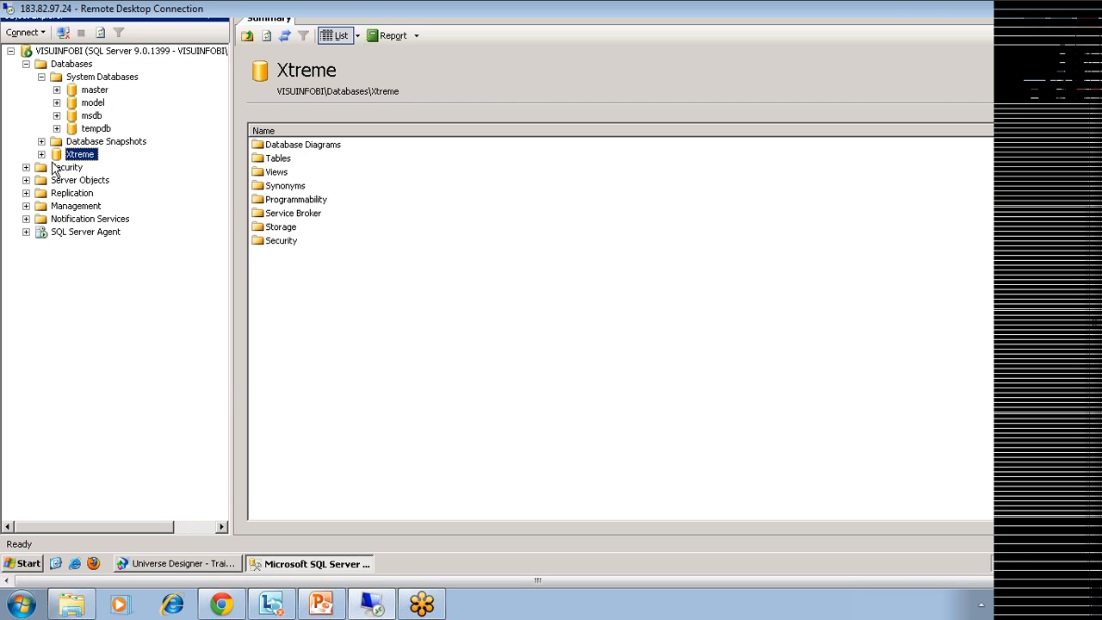
click(42, 155)
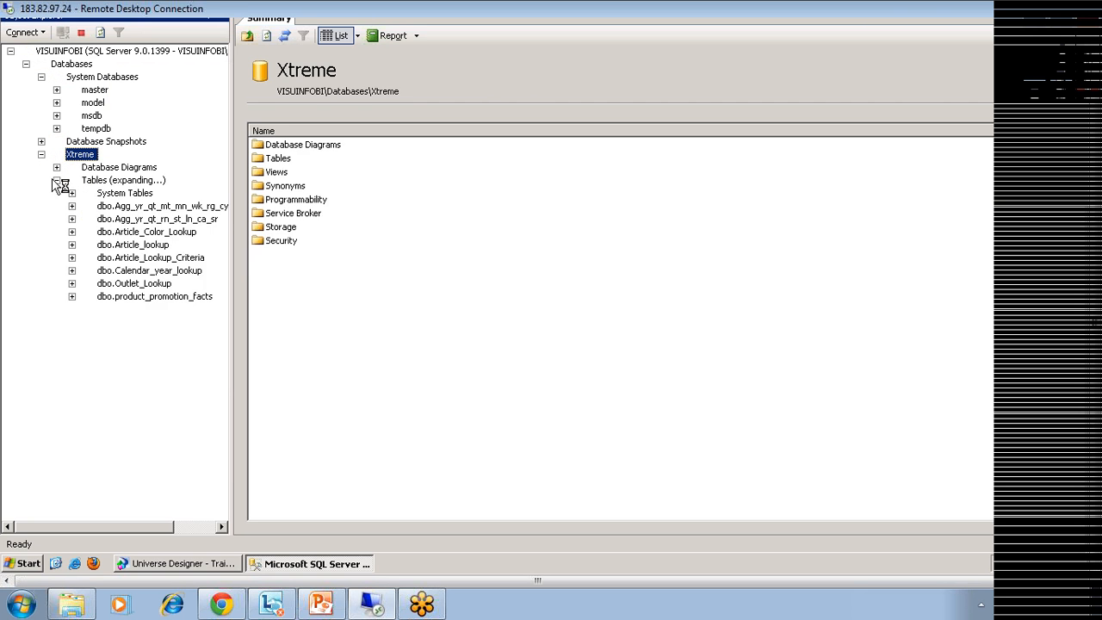
Rename the Xtreme database as efashion.
right_click(93, 155)
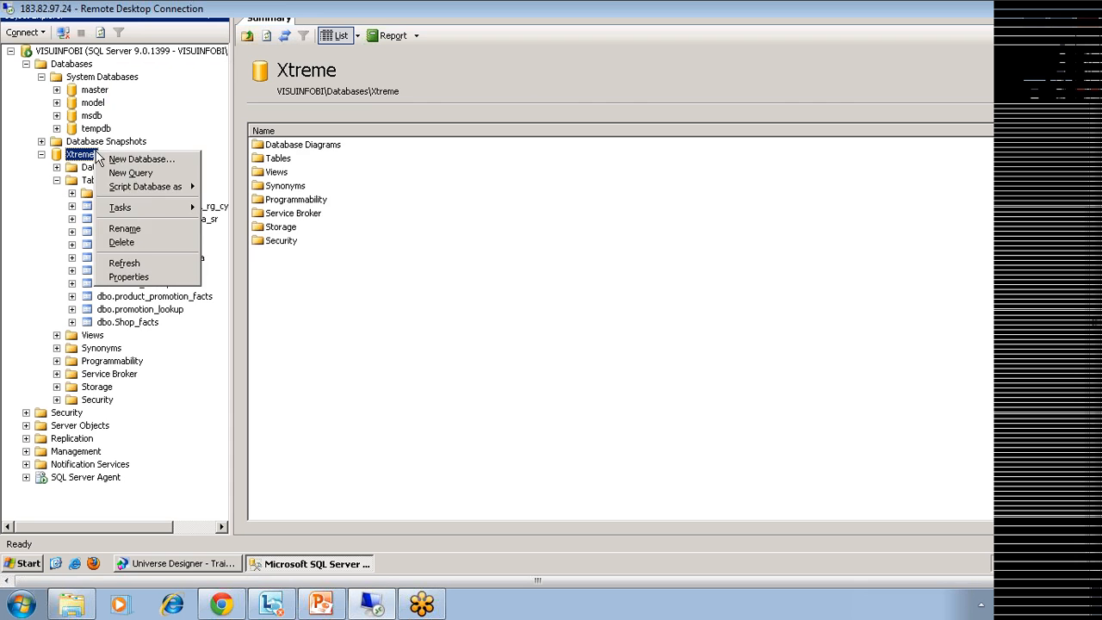
click(127, 229)
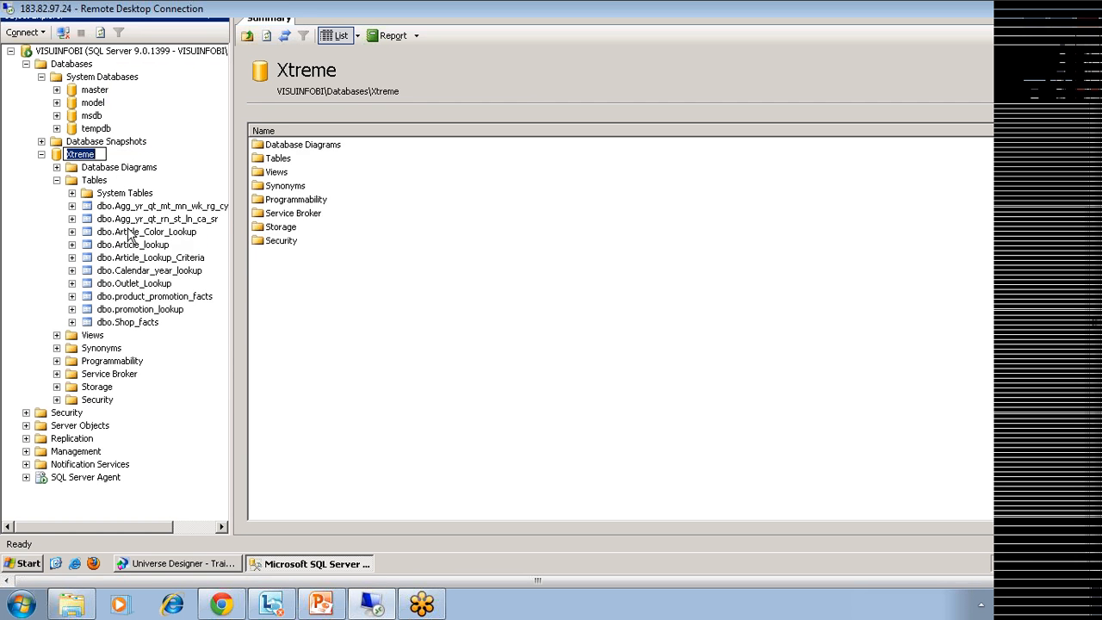
text(efashion)
key(Return)
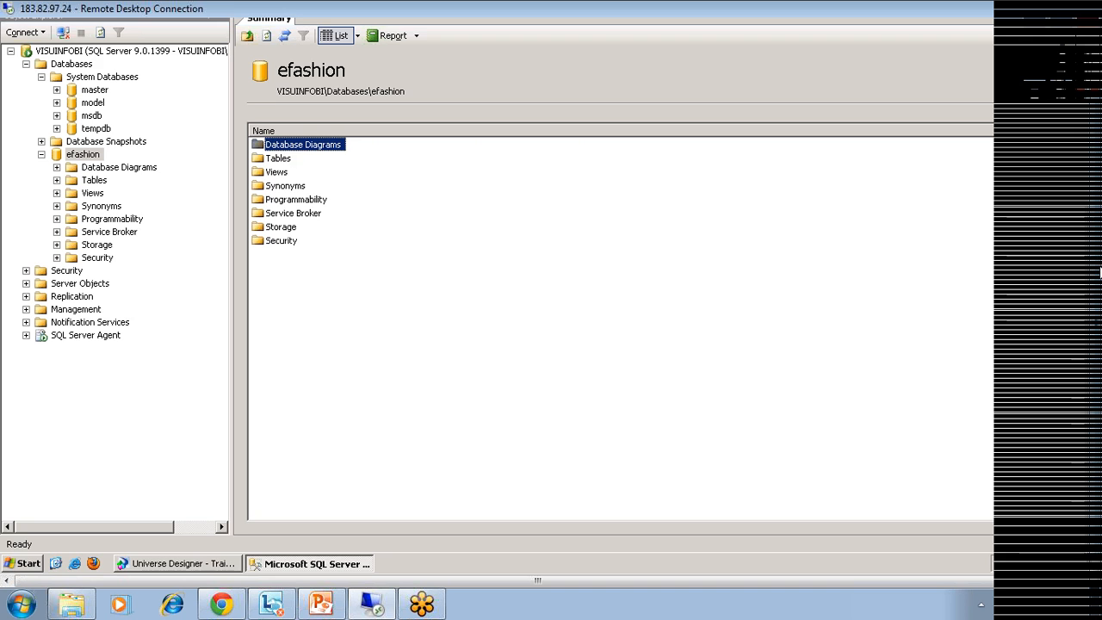
Create a new query on the efashion database and run "select * from outlet_lookup".
key(ctrl+n)
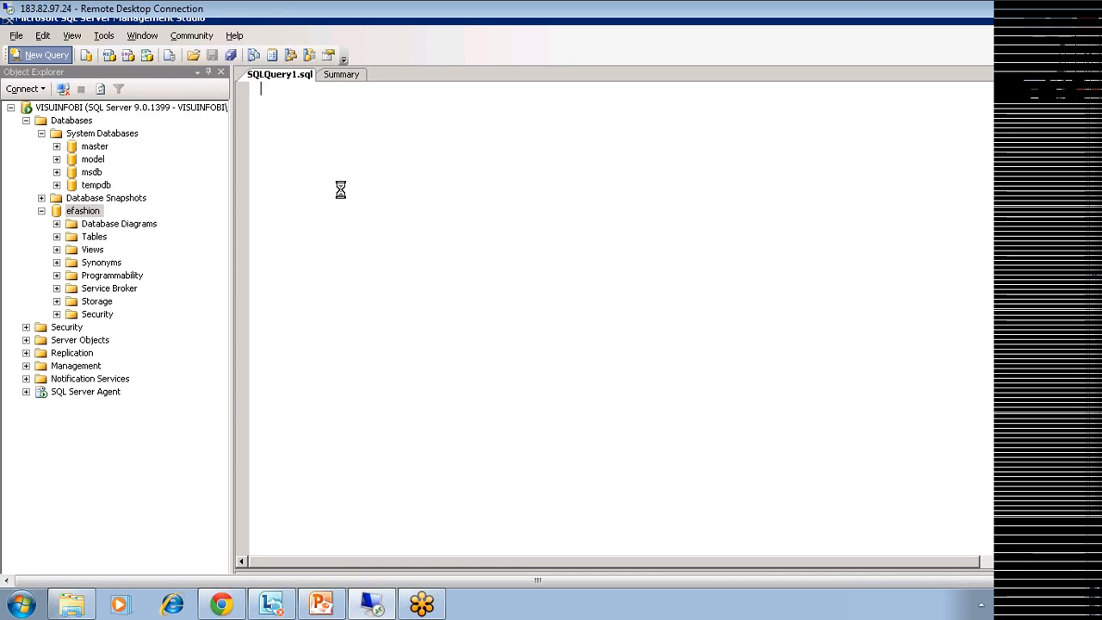
text(select * from)
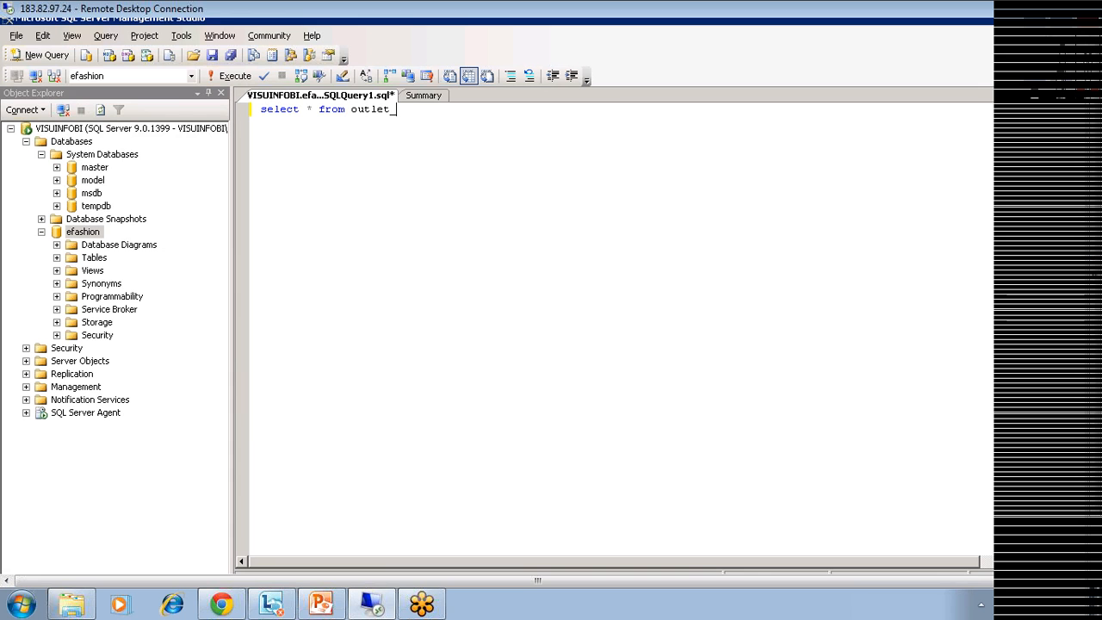
text(outlet_lookup)
key(F5)
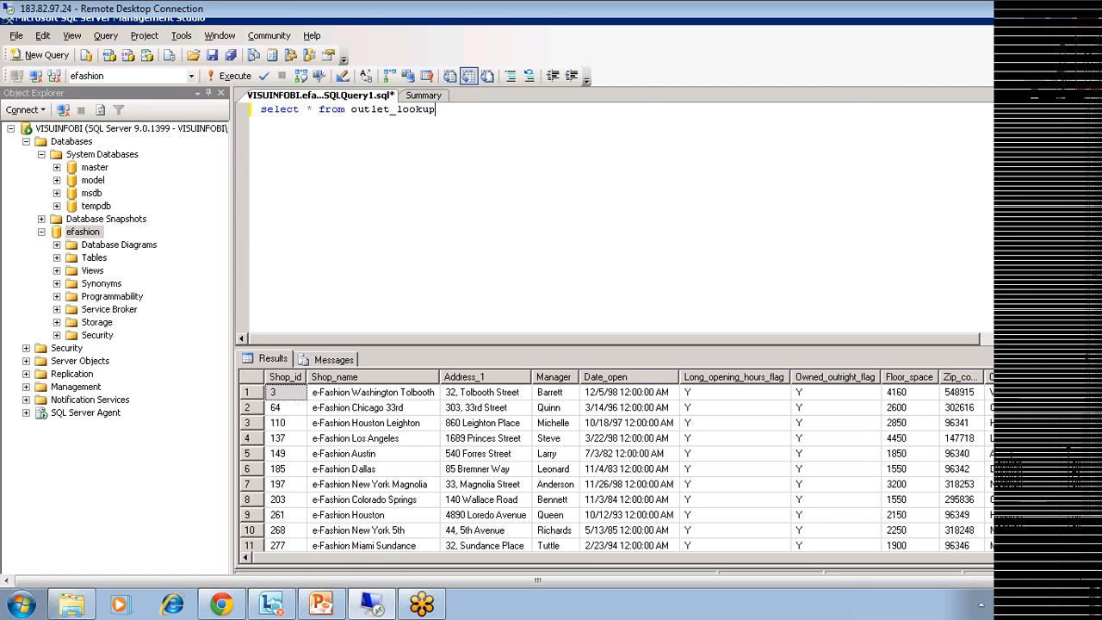
Add the condition where state='Texas' to the outlet_lookup query and run it.
text(te where)
text('Texas)
key(F5)
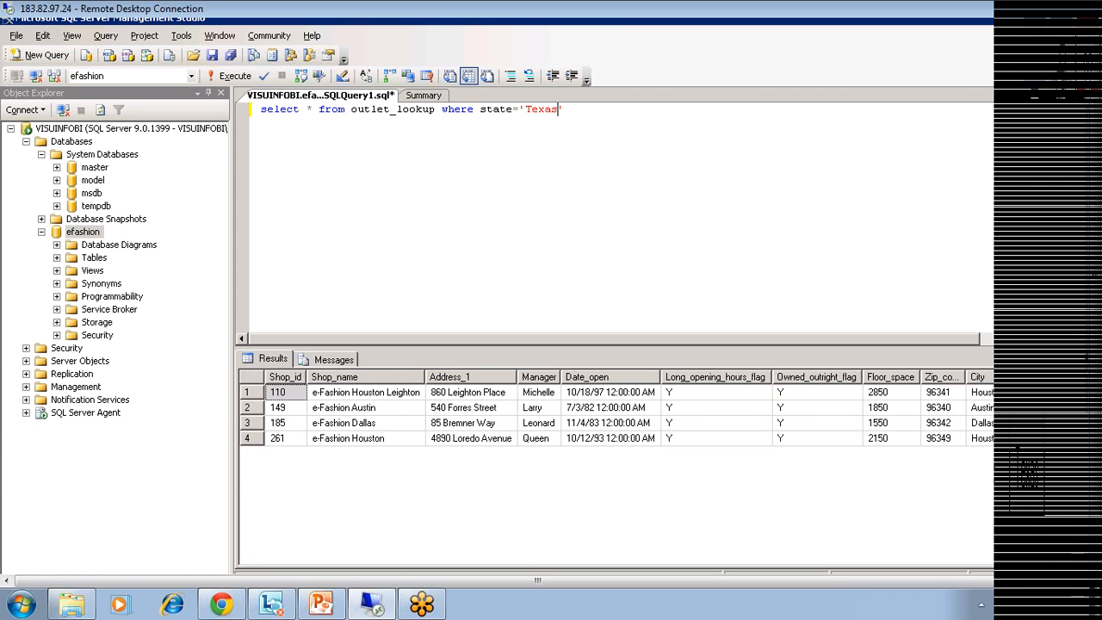
drag(565, 109, 250, 113)
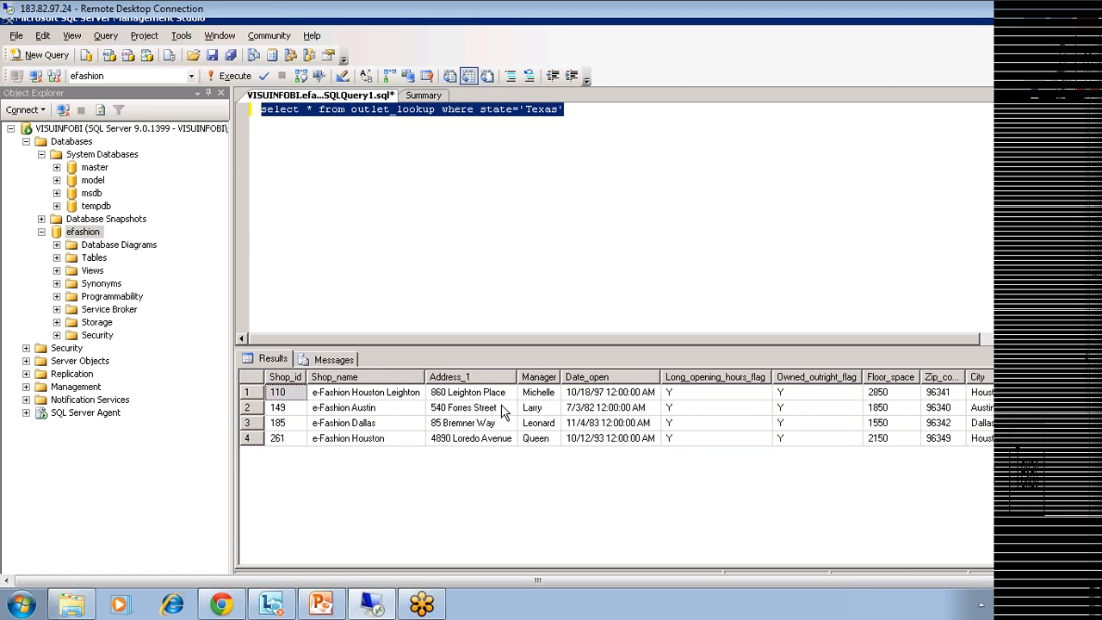
click(565, 109)
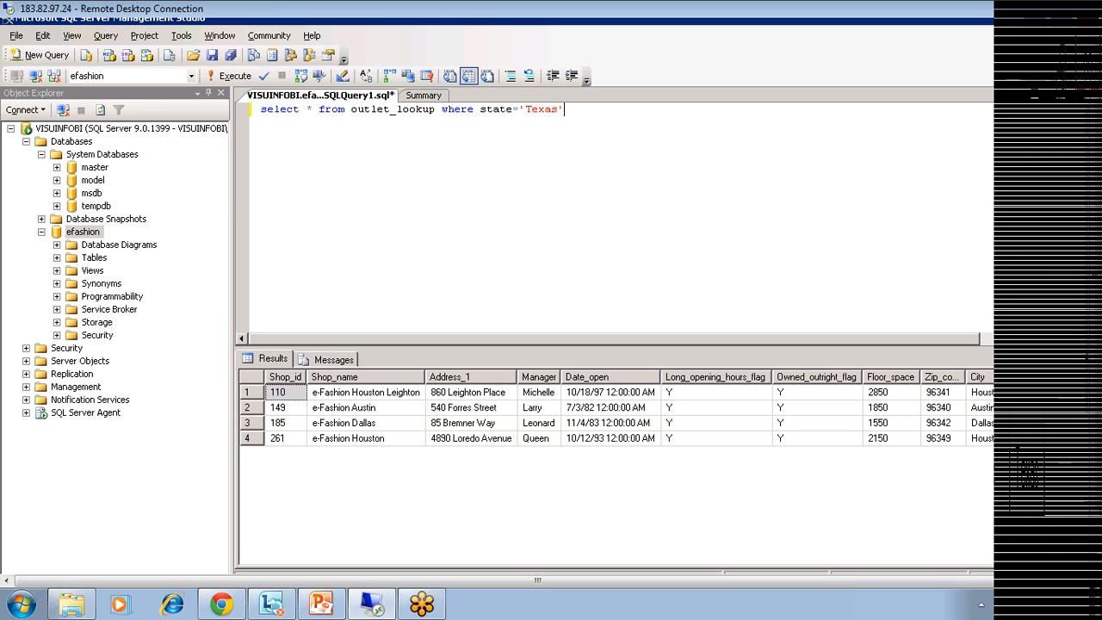
Replace the state value in the query's condition with 'ALL' and run the query.
drag(559, 109, 526, 109)
text(Ala)
key(BackSpace)
key(BackSpace)
text(LL)
click(226, 77)
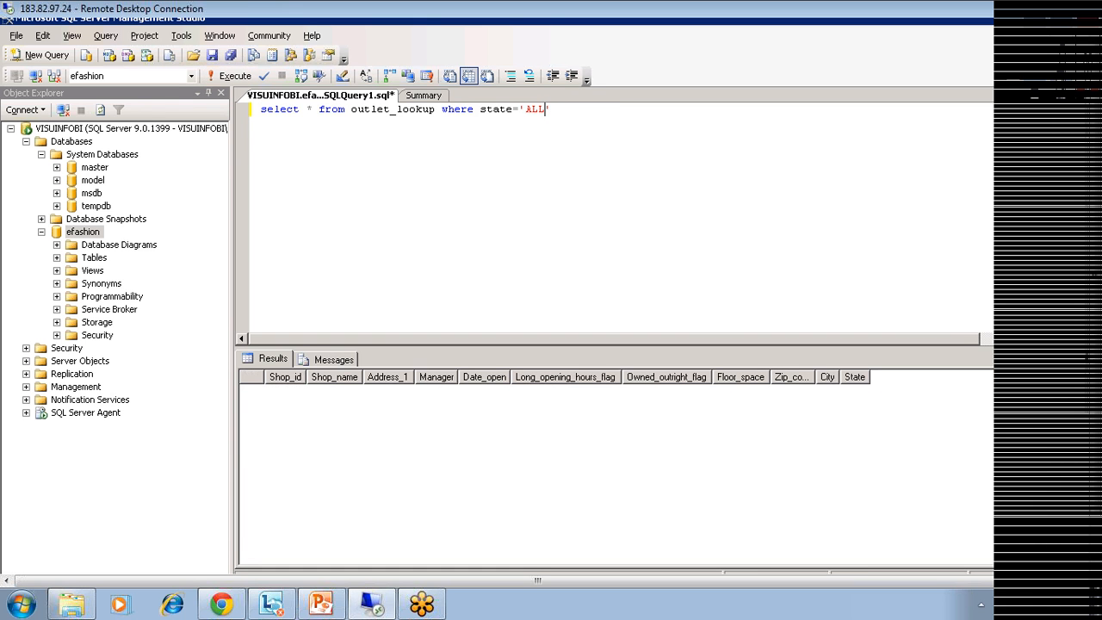
drag(552, 110, 480, 110)
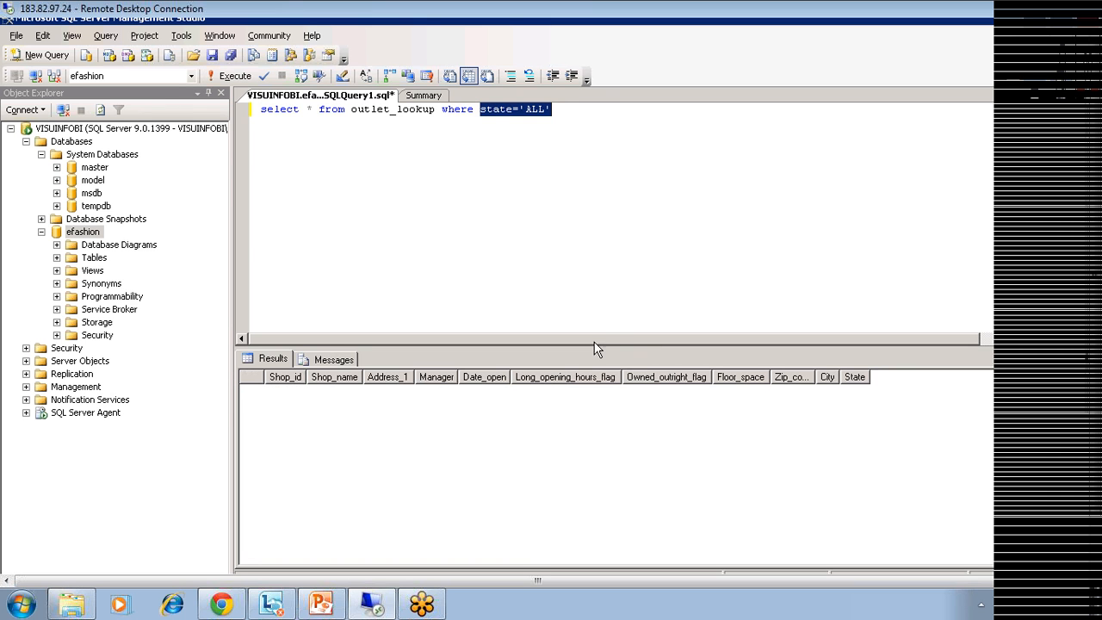
click(475, 110)
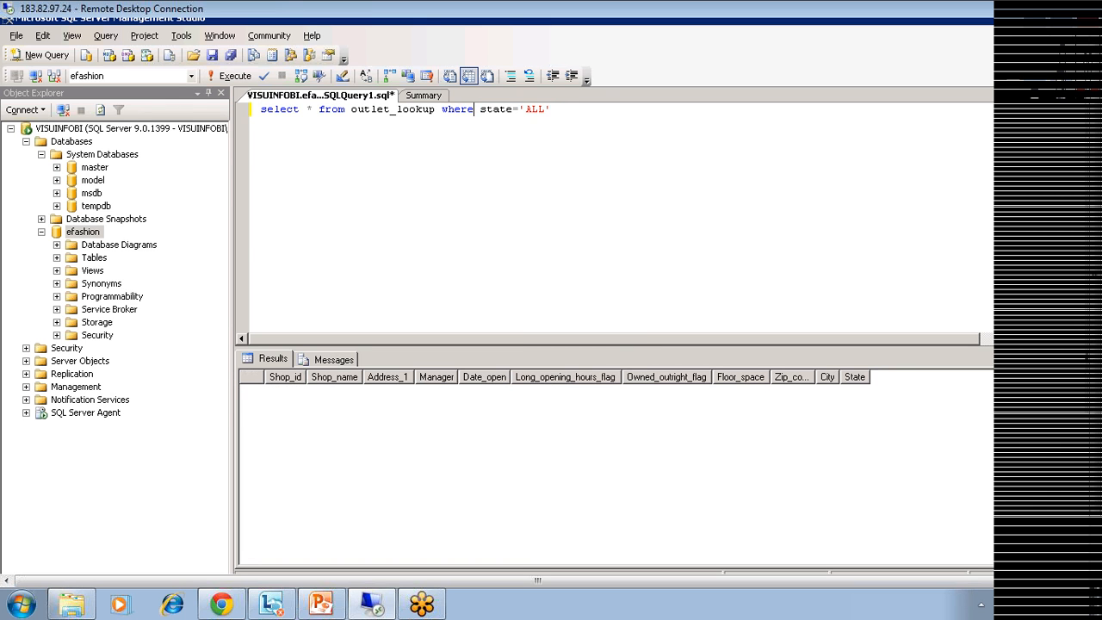
drag(552, 110, 260, 109)
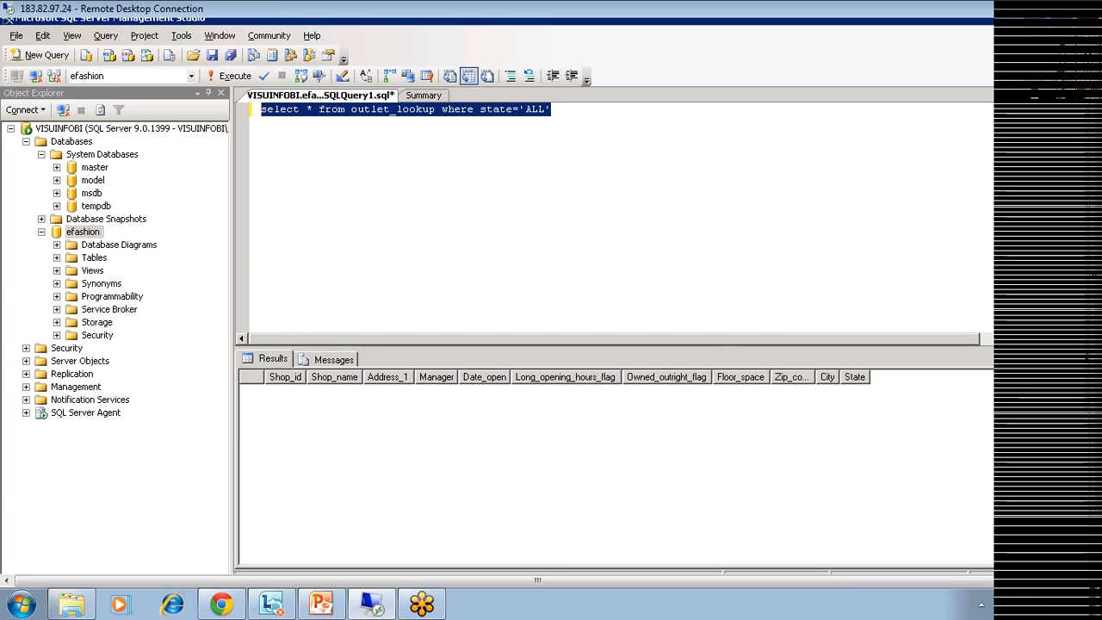
click(538, 109)
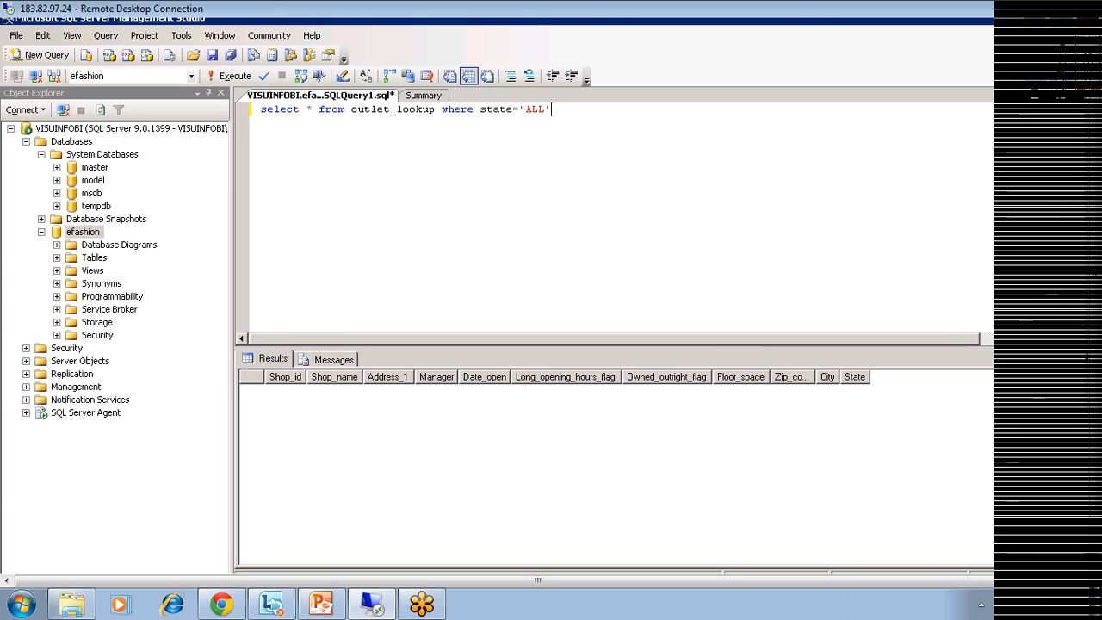
Extend the query's where clause with the alternative condition or 'ALL'='ALL'.
text(or state)
key(BackSpace)
key(BackSpace)
key(BackSpace)
key(BackSpace)
key(BackSpace)
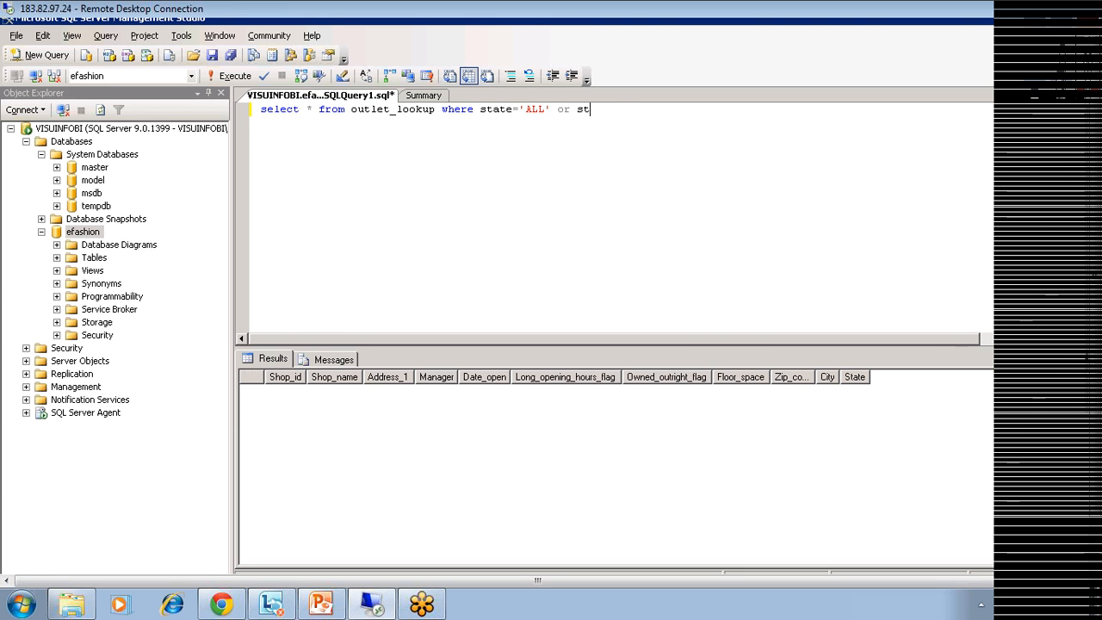
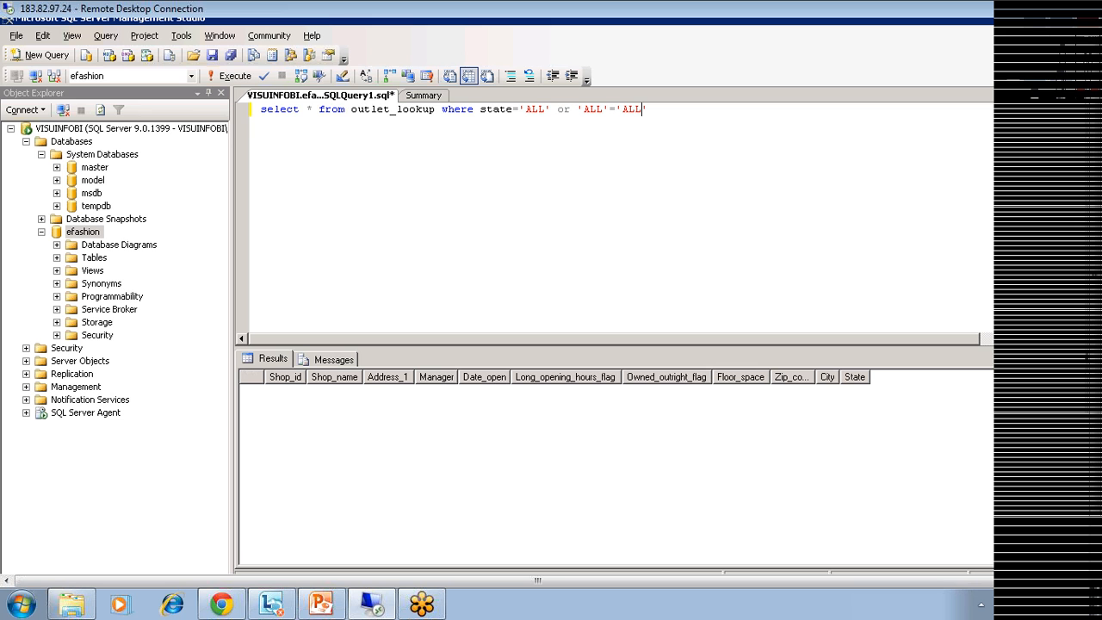
drag(551, 109, 519, 109)
drag(616, 110, 647, 110)
Change the where clause to state='Texas' or 'ALL'='Texas', run the query and review its two conditions.
drag(547, 109, 526, 110)
text(Texas)
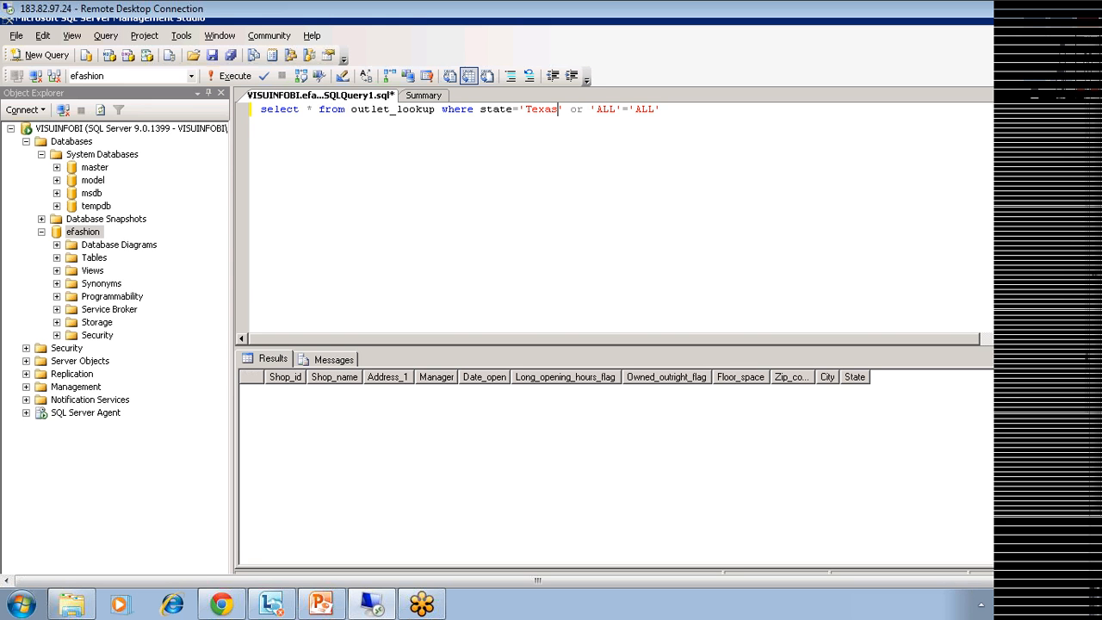
drag(636, 109, 656, 110)
text(Texas')
key(ctrl+a)
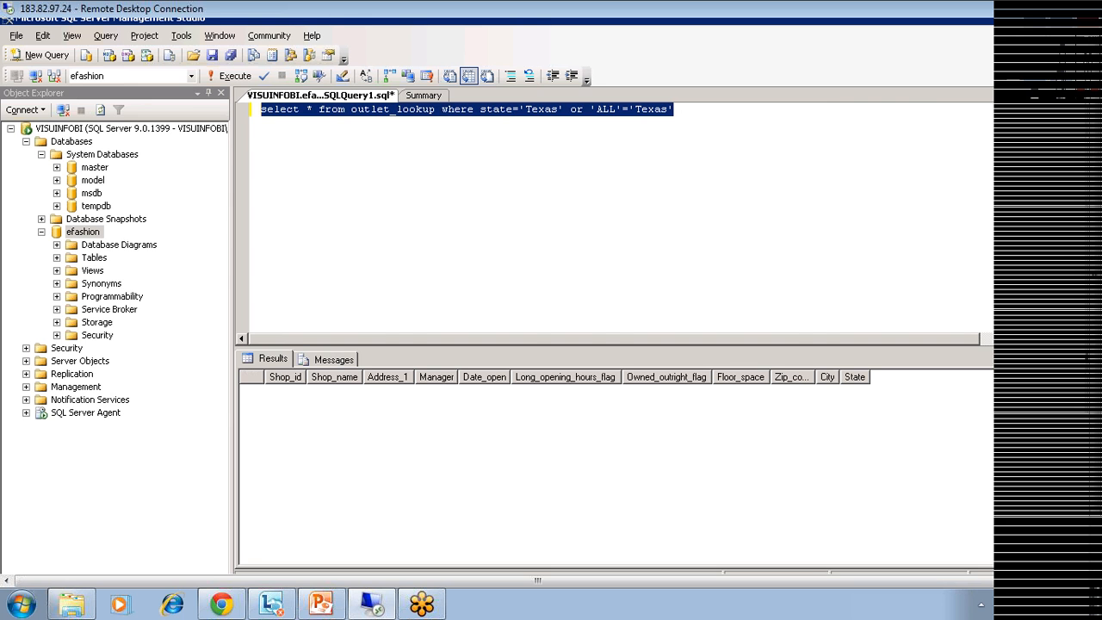
click(230, 76)
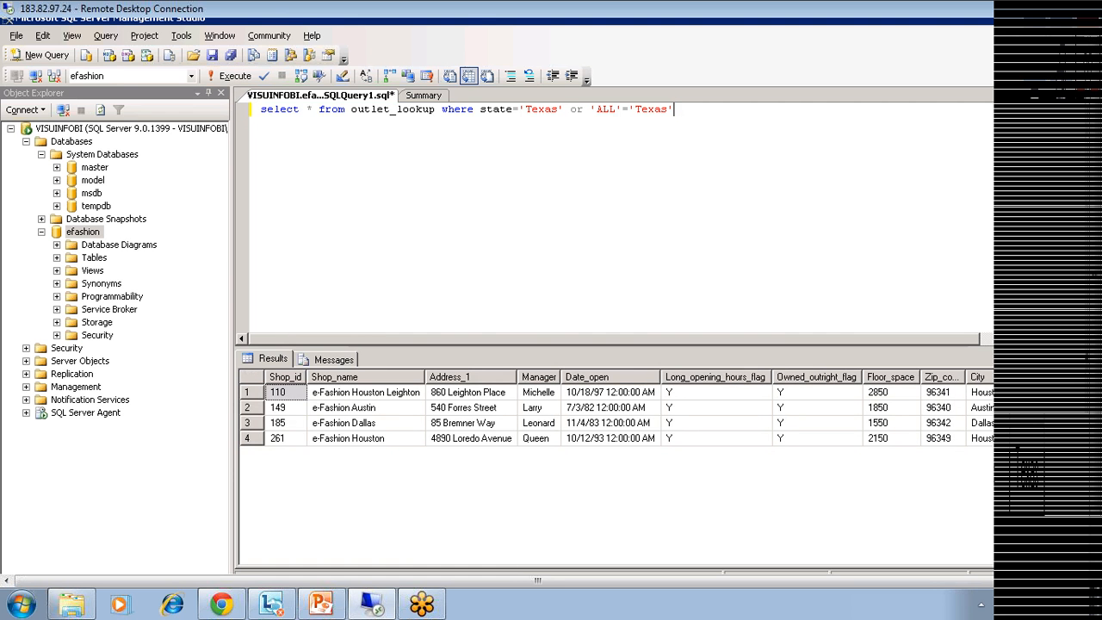
drag(591, 110, 674, 109)
drag(591, 109, 481, 109)
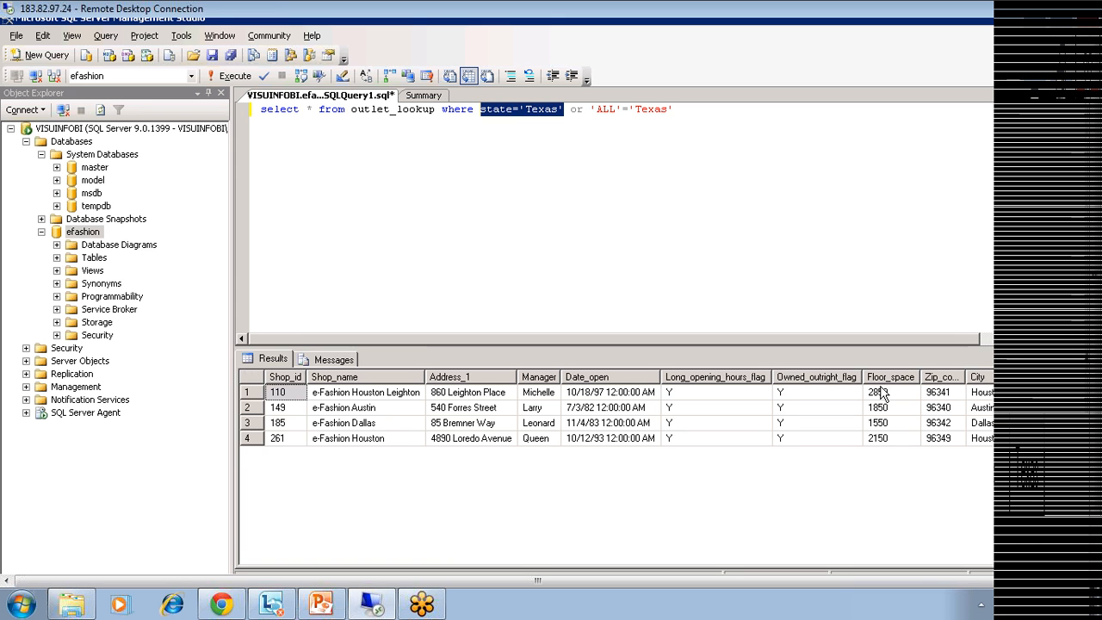
click(558, 110)
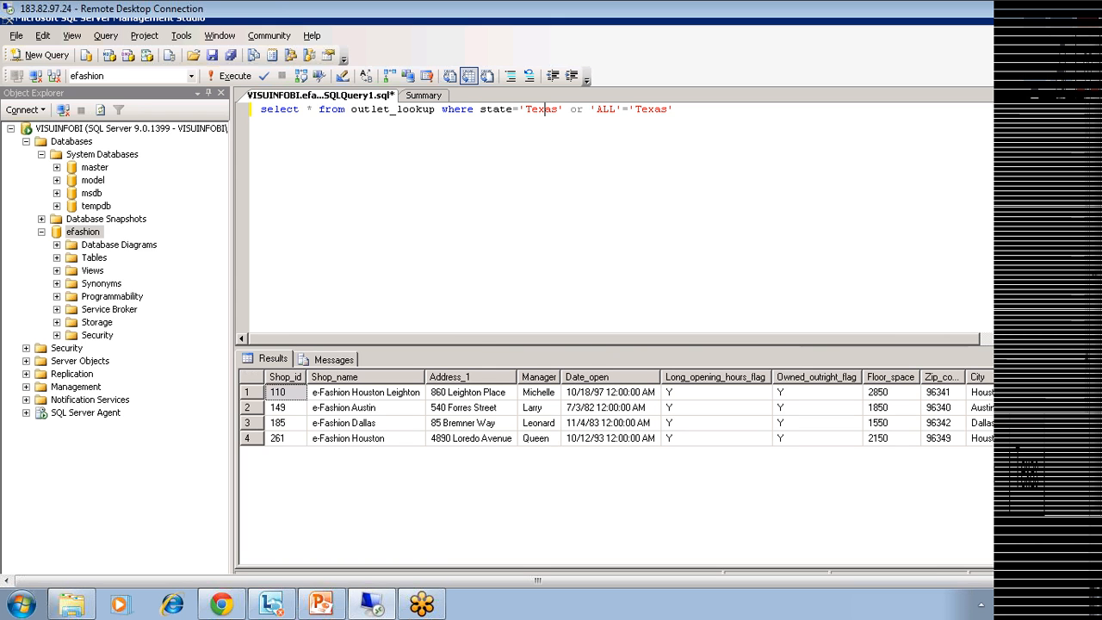
Replace both Texas values so the where clause reads state='ALL' or 'ALL'='ALL', and compare its two conditions.
drag(558, 109, 525, 110)
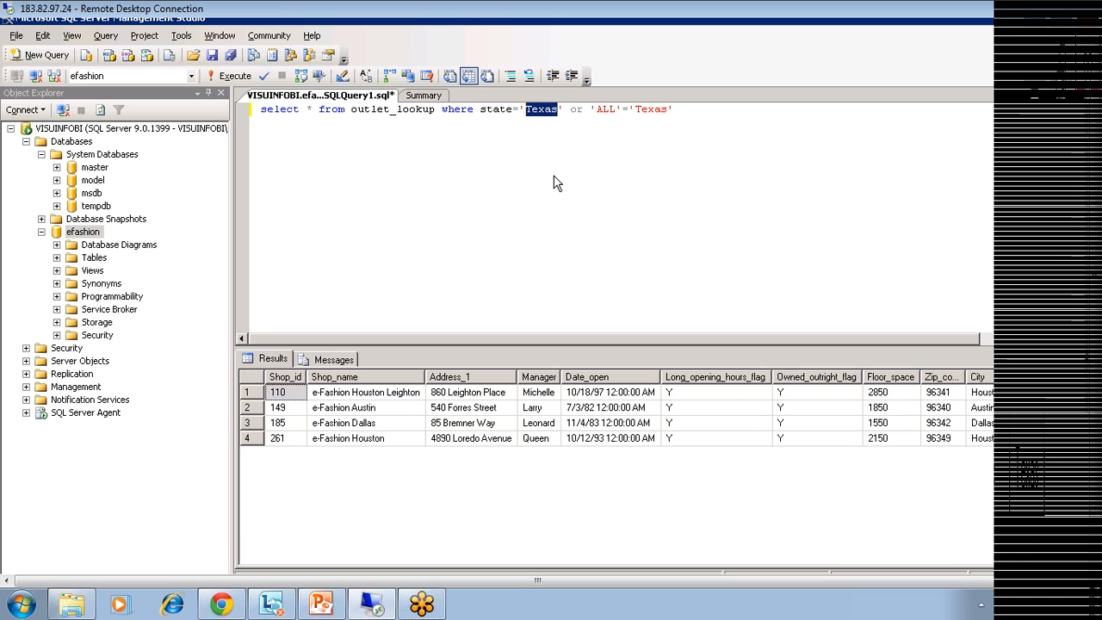
text(ALL)
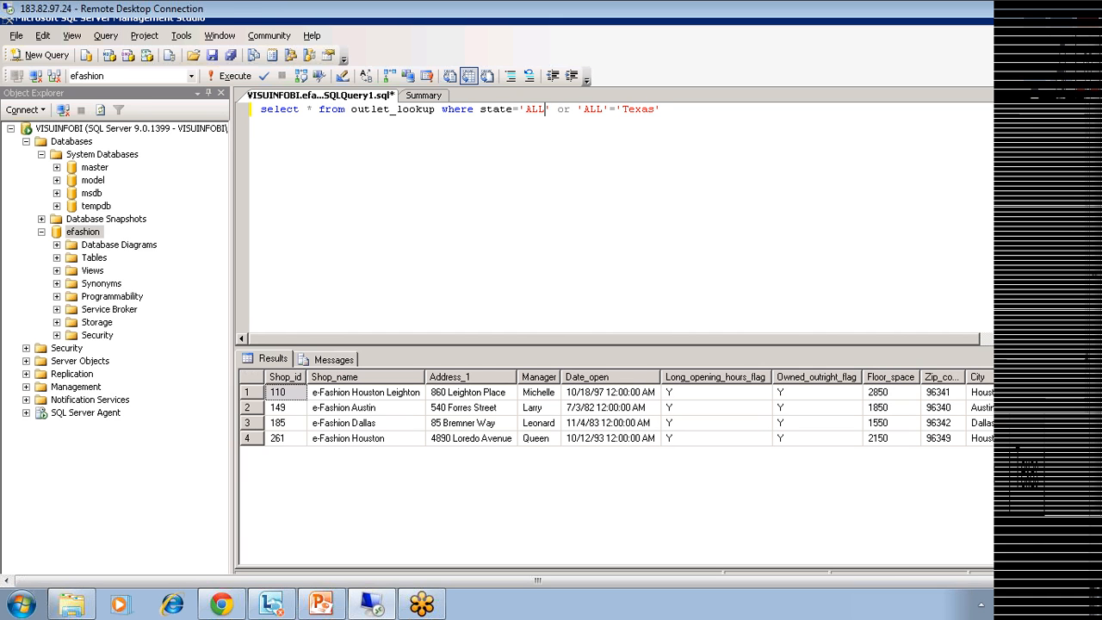
drag(623, 109, 656, 109)
text(ALL)
drag(551, 110, 474, 110)
drag(649, 110, 577, 109)
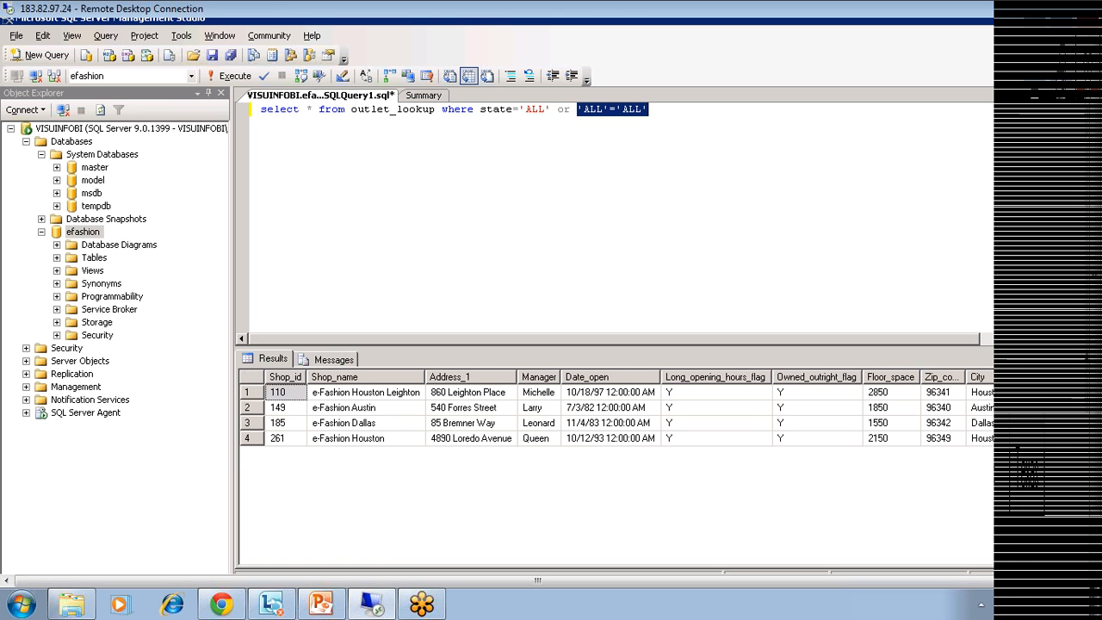
Run the outlet_lookup query with state='ALL' or 'ALL'='ALL' and review its statement and where clause.
click(651, 111)
click(234, 75)
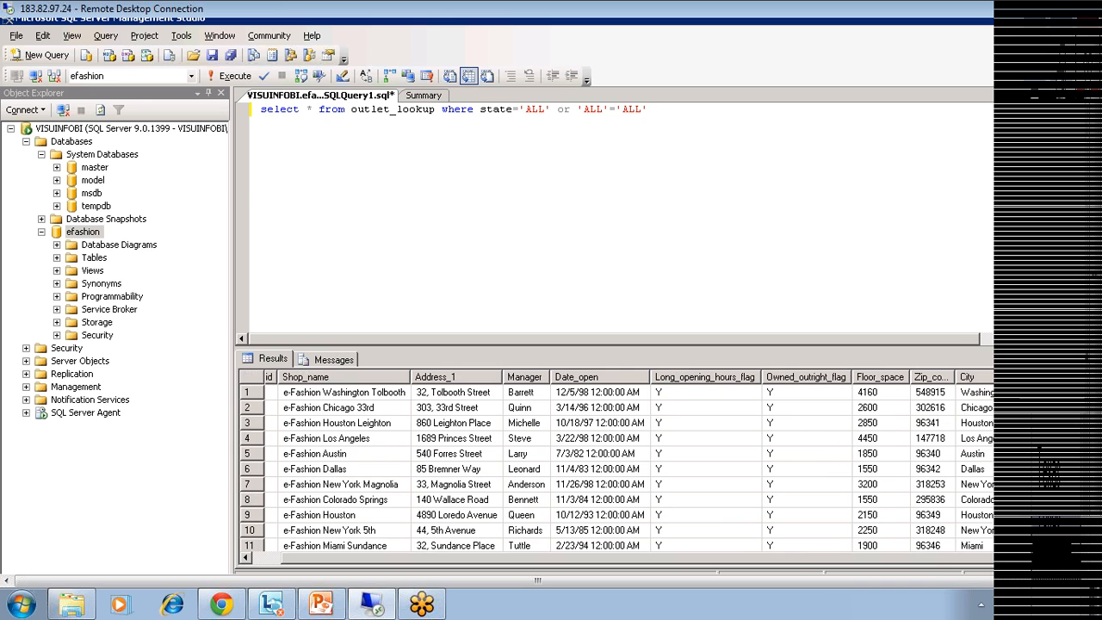
drag(648, 109, 260, 109)
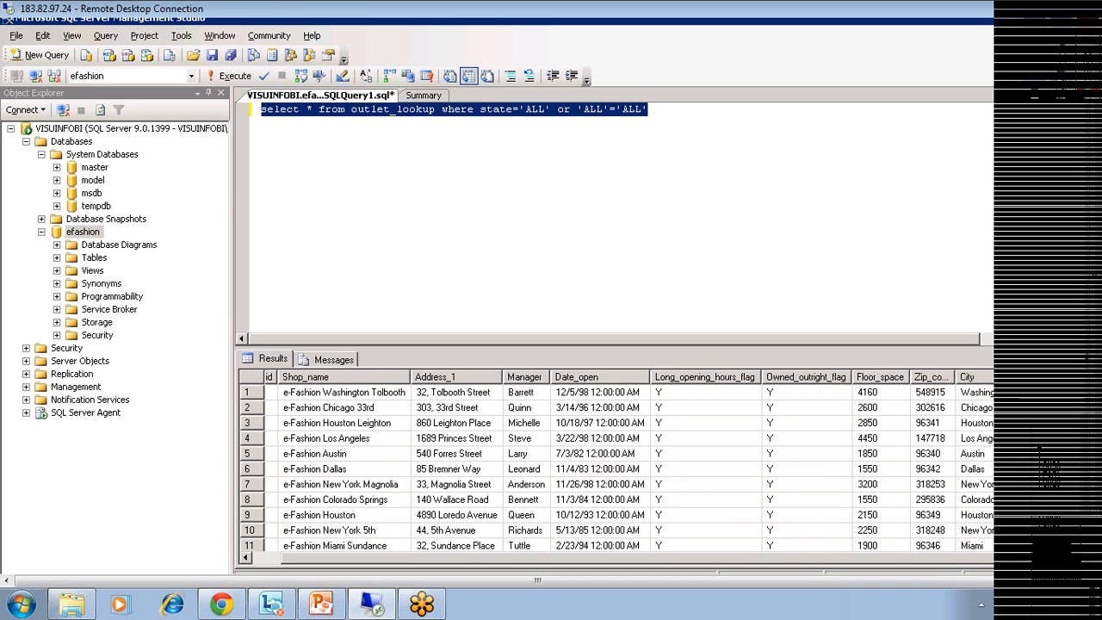
click(473, 108)
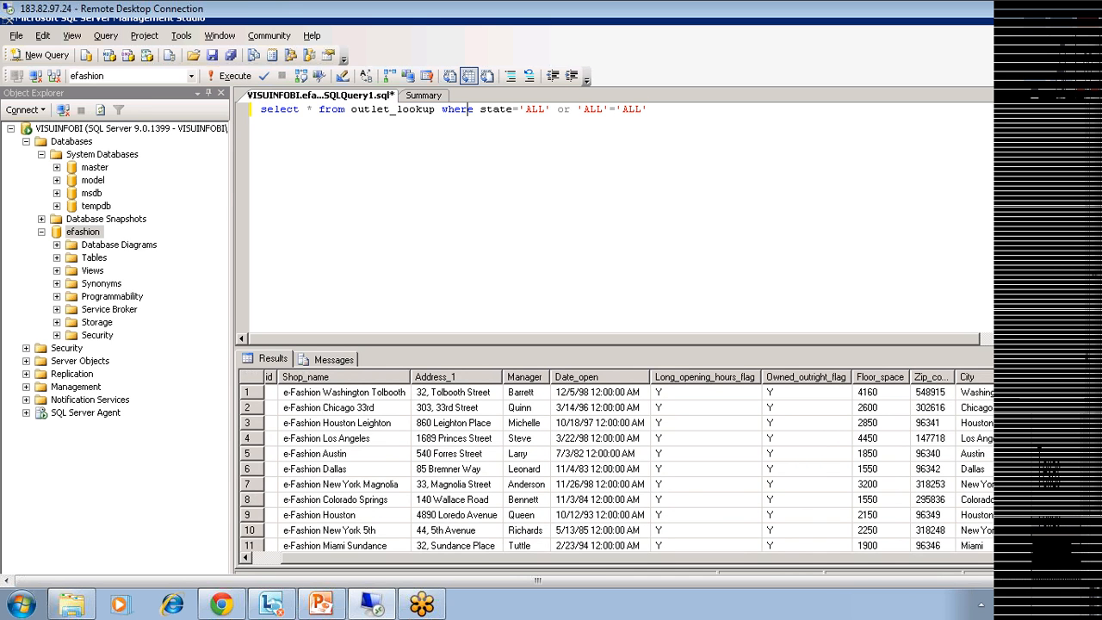
drag(480, 109, 648, 109)
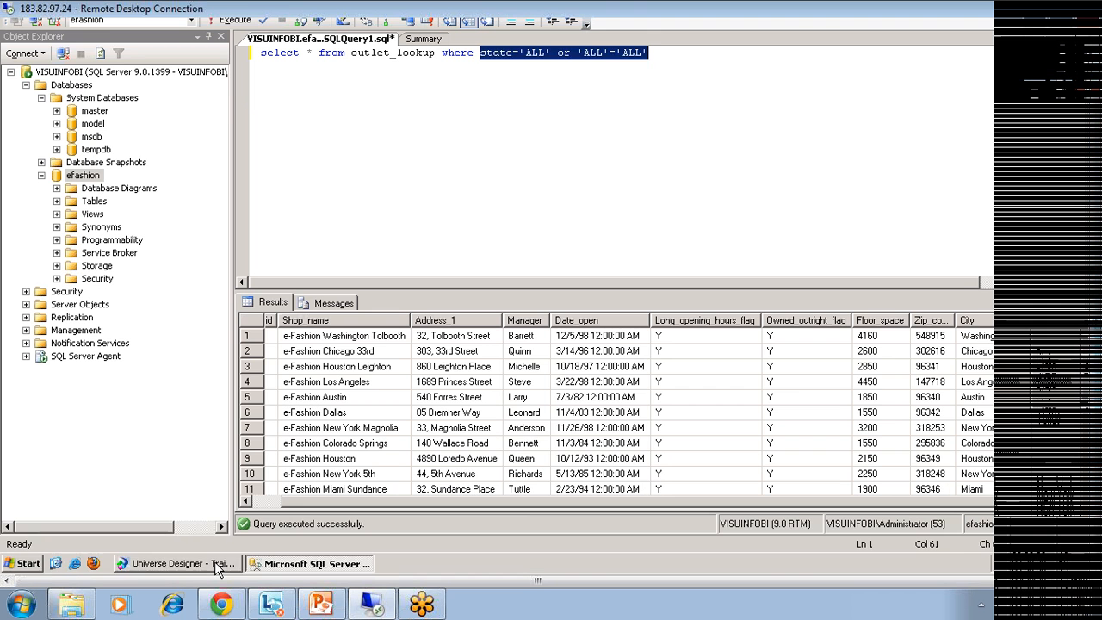
Switch to Universe Designer, show the universe's conditions and add a new condition to the LOV class.
click(218, 567)
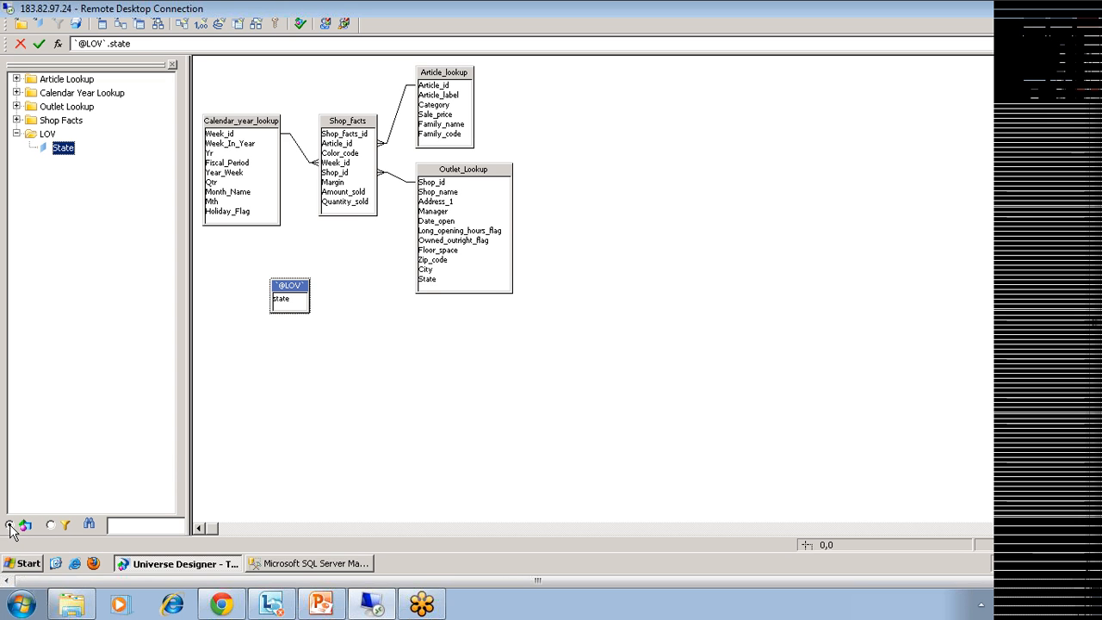
click(50, 525)
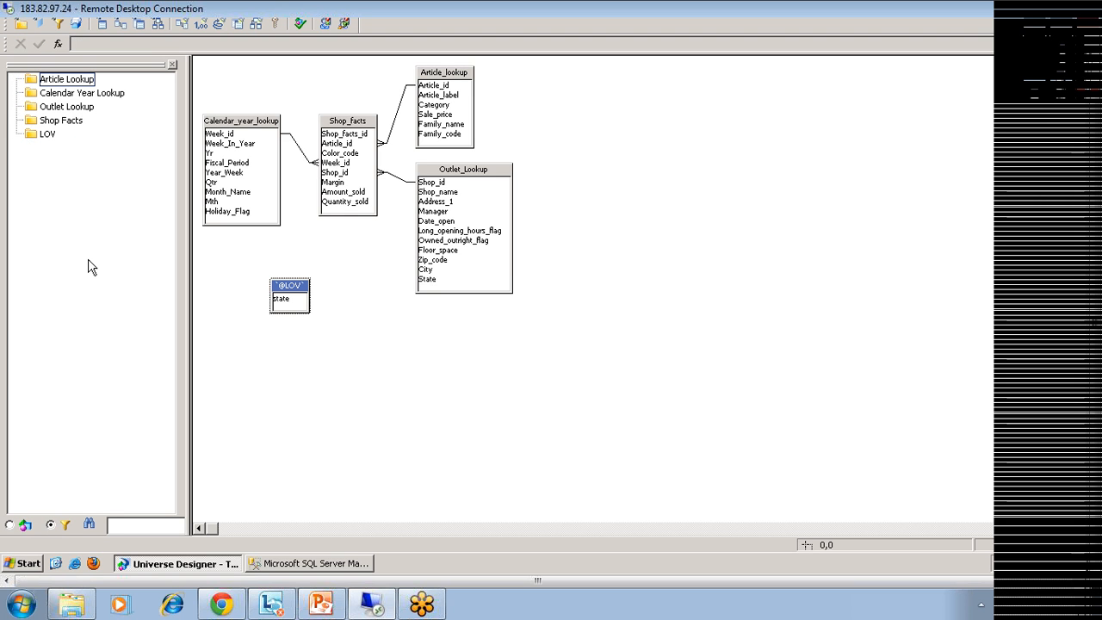
click(40, 134)
click(57, 23)
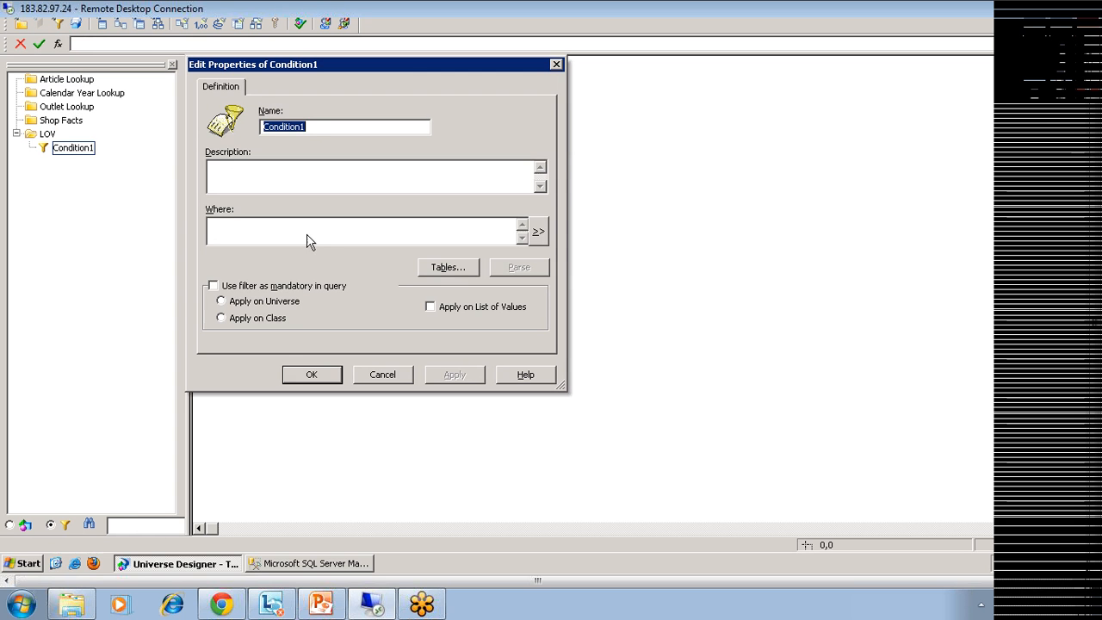
Enlarge the new condition's properties dialog and name the condition Filter.
click(249, 230)
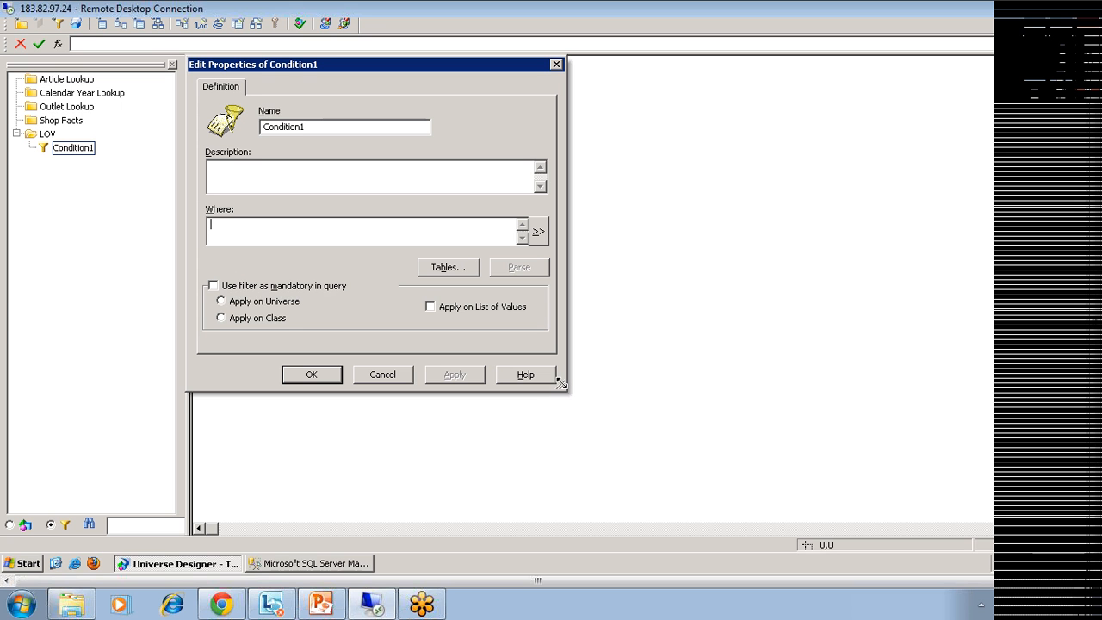
drag(561, 384, 600, 445)
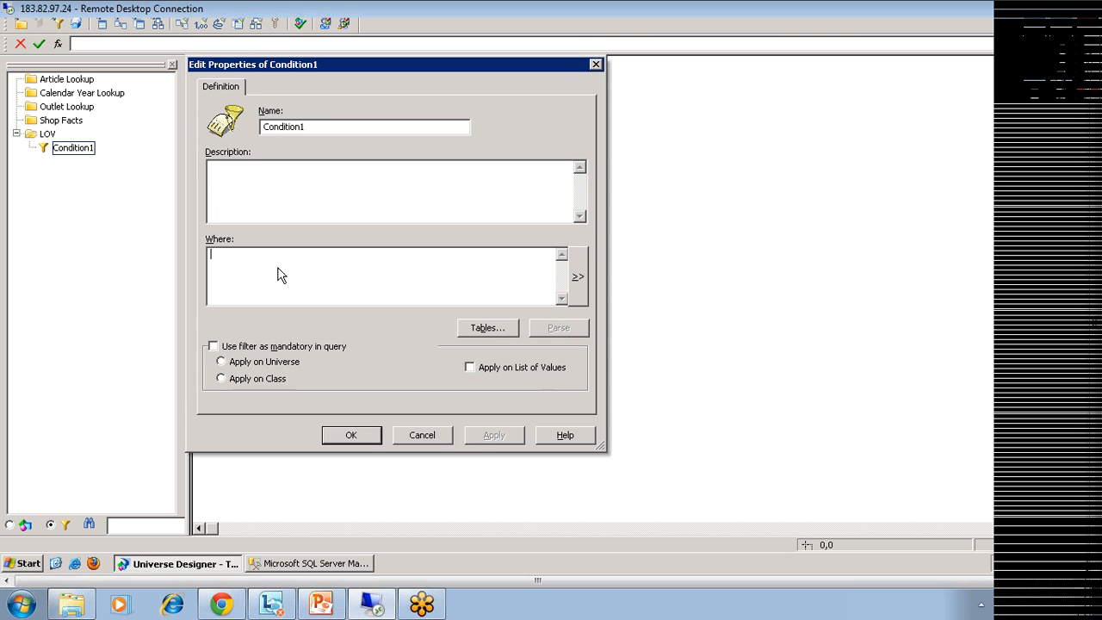
drag(311, 127, 192, 125)
text(Filter)
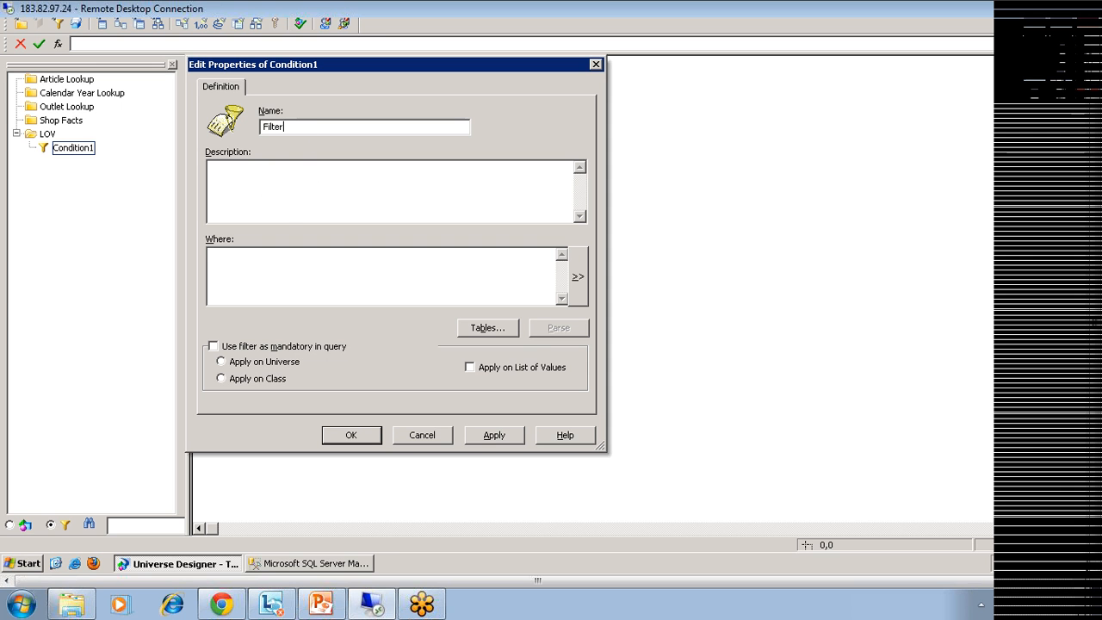
click(274, 178)
Open the editor for the condition's where clause and insert the State column of the Outlet_Lookup table.
click(578, 276)
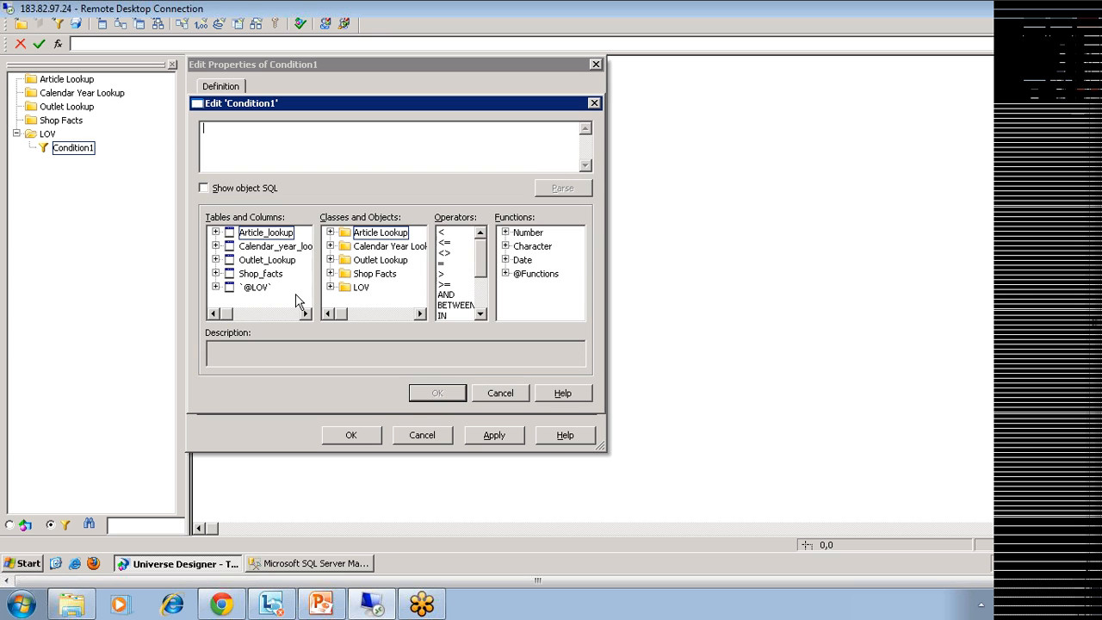
click(216, 260)
click(305, 301)
click(305, 301)
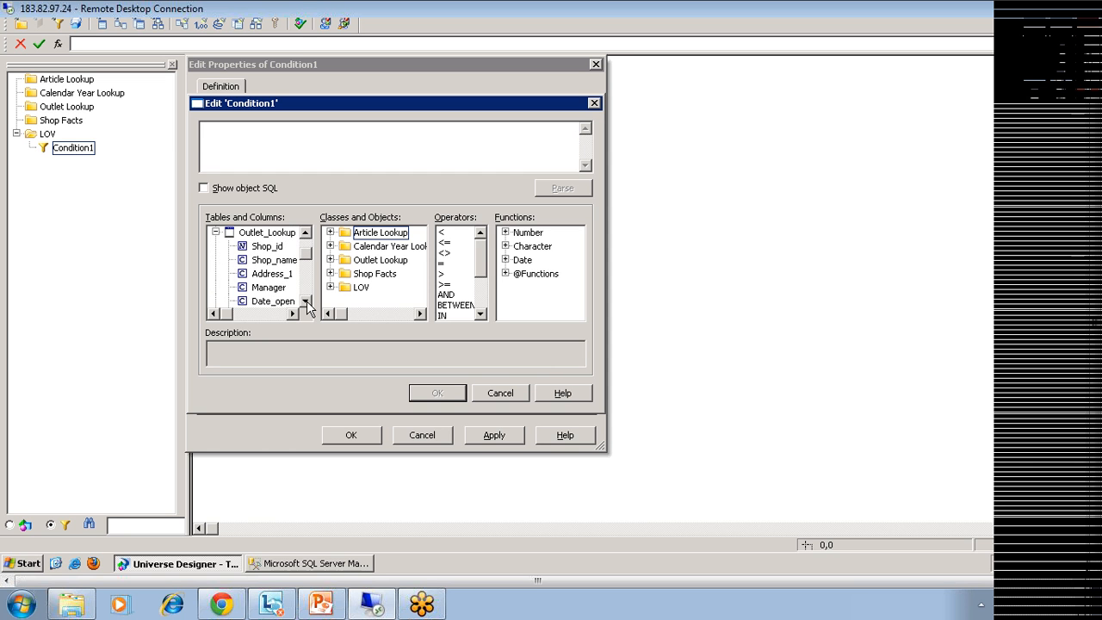
click(306, 303)
click(306, 303)
click(306, 303)
click(306, 303)
click(306, 303)
click(305, 302)
click(306, 302)
double_click(261, 288)
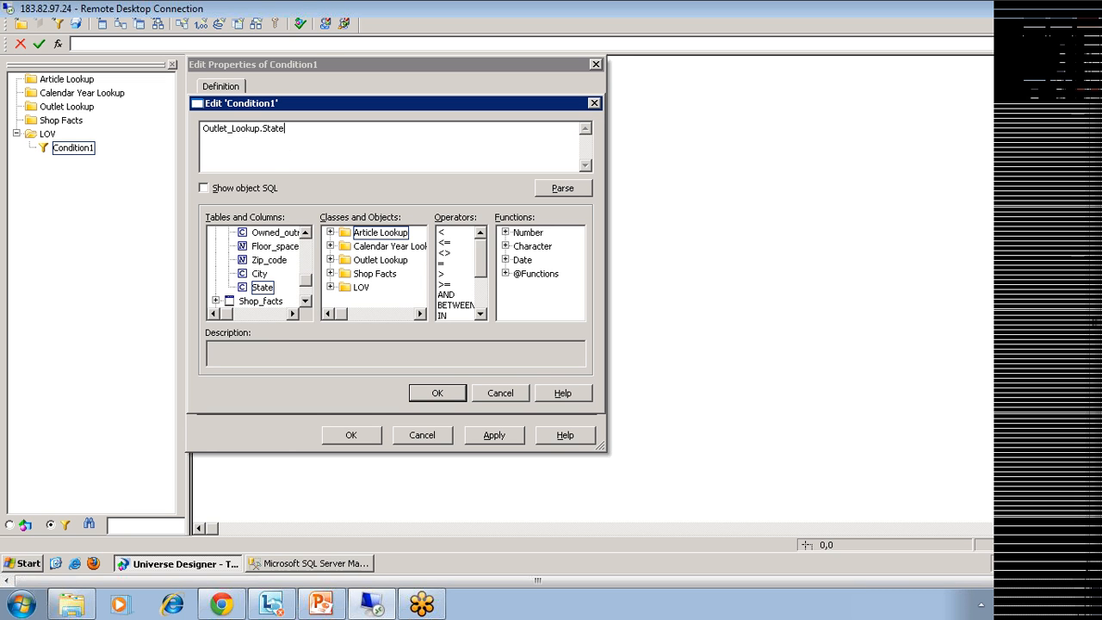
Append an equals sign so the condition's expression reads Outlet_Lookup.State=.
drag(285, 128, 201, 128)
click(270, 127)
drag(284, 128, 202, 128)
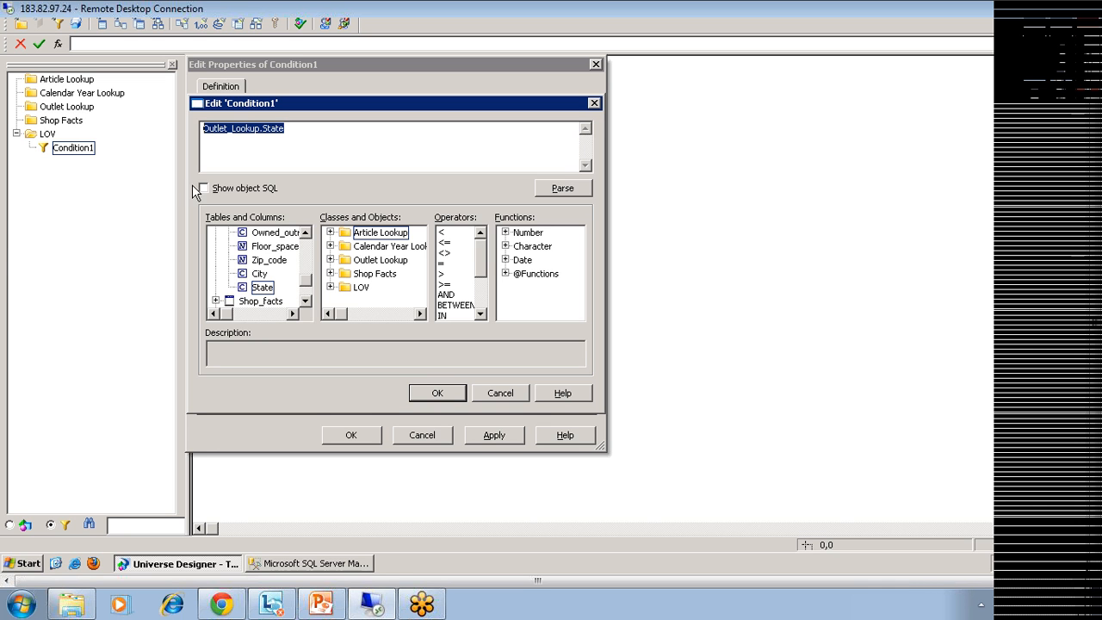
click(286, 128)
text(=)
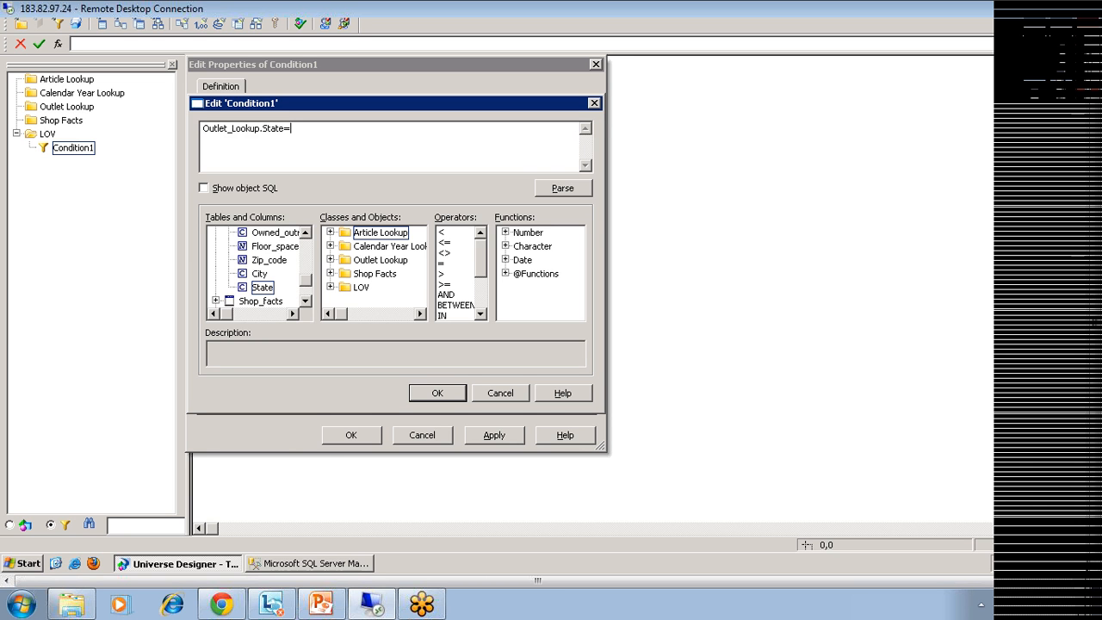
Switch to SQL Server Management Studio and examine the query's where clause and the value compared with state.
click(339, 567)
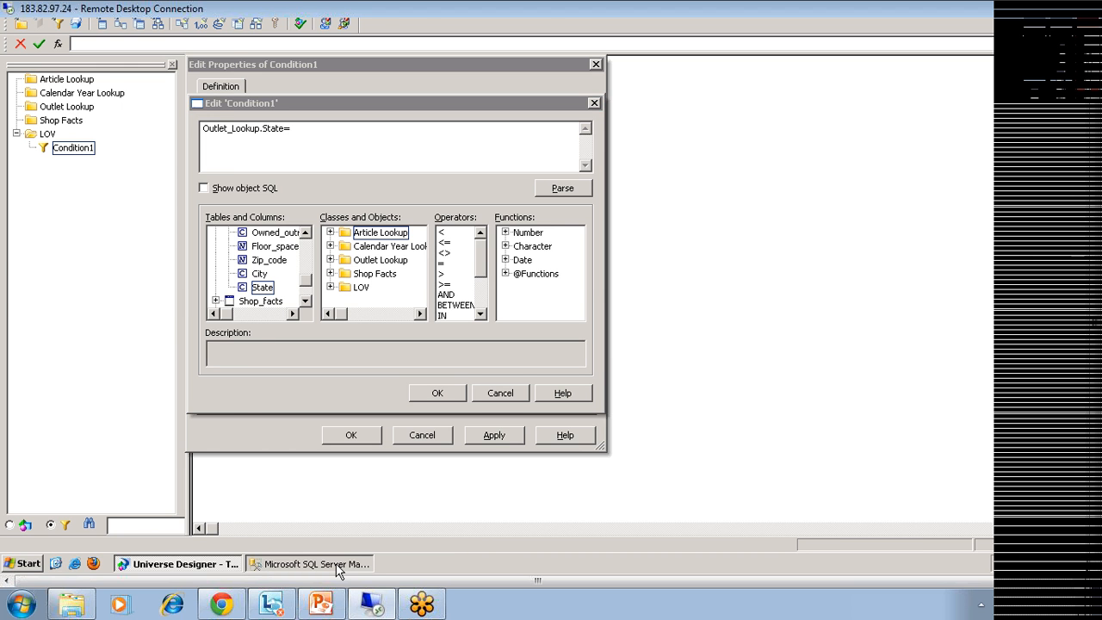
drag(481, 52, 648, 53)
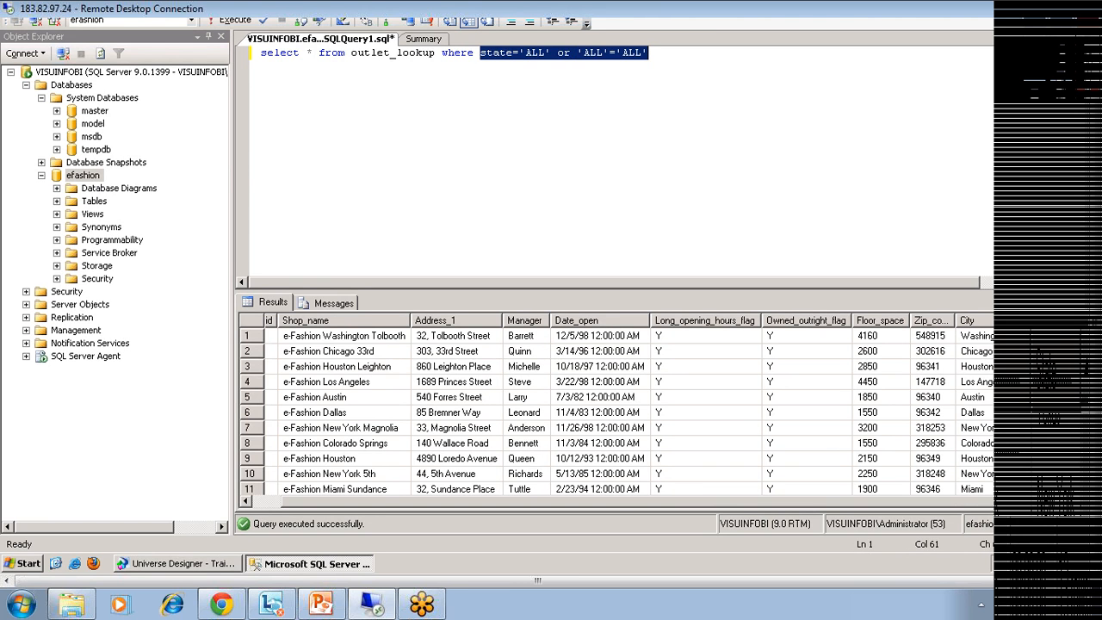
click(557, 53)
drag(551, 52, 526, 53)
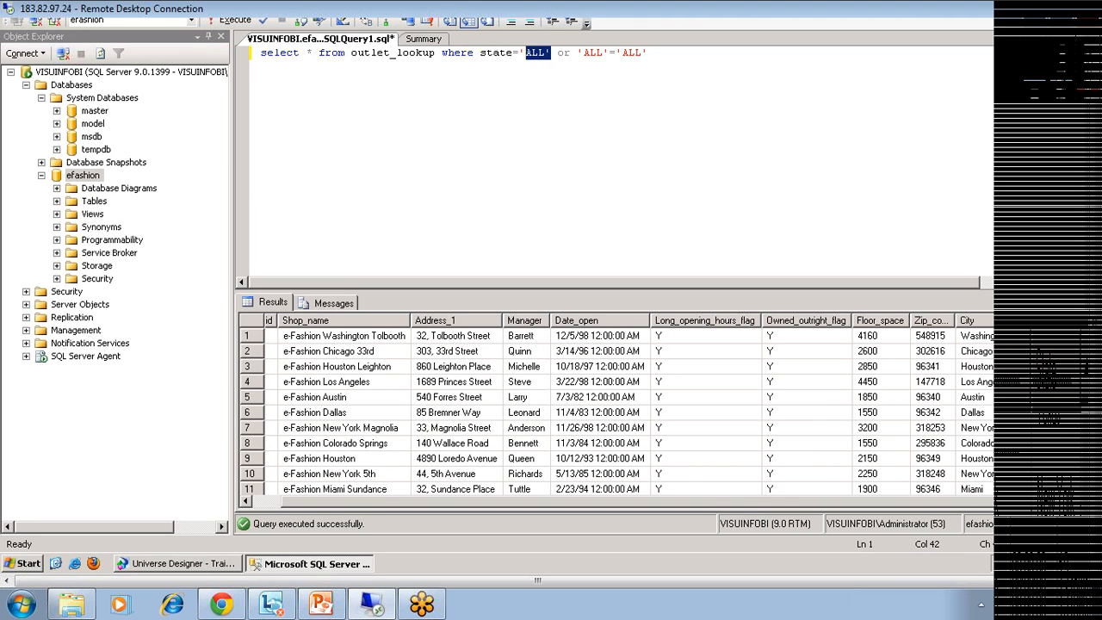
drag(526, 53, 519, 53)
click(531, 53)
double_click(532, 53)
click(221, 570)
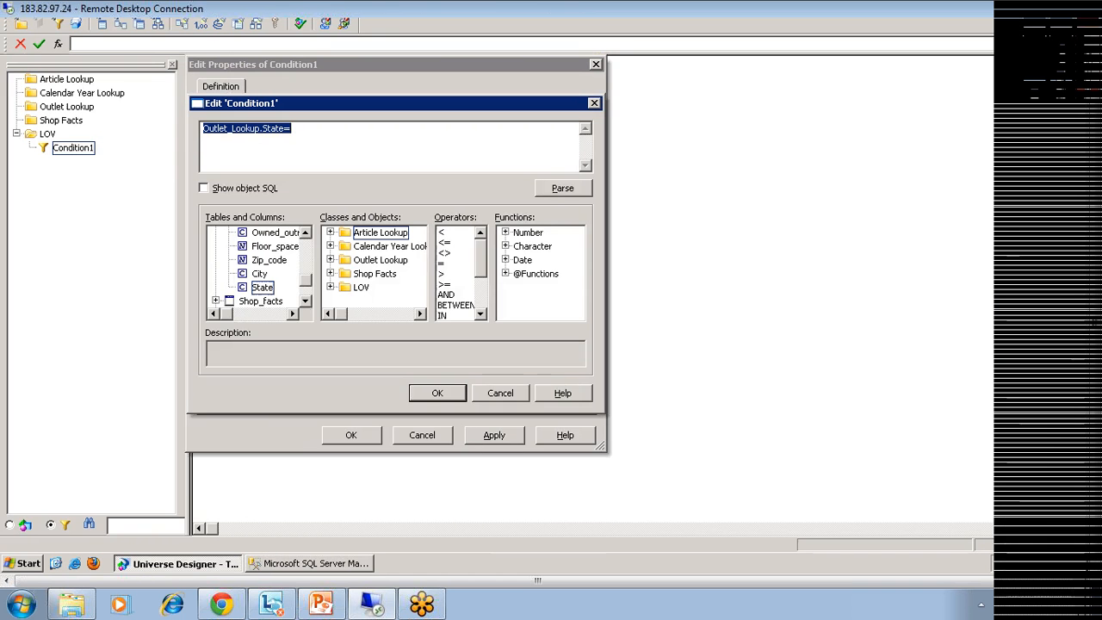
click(293, 130)
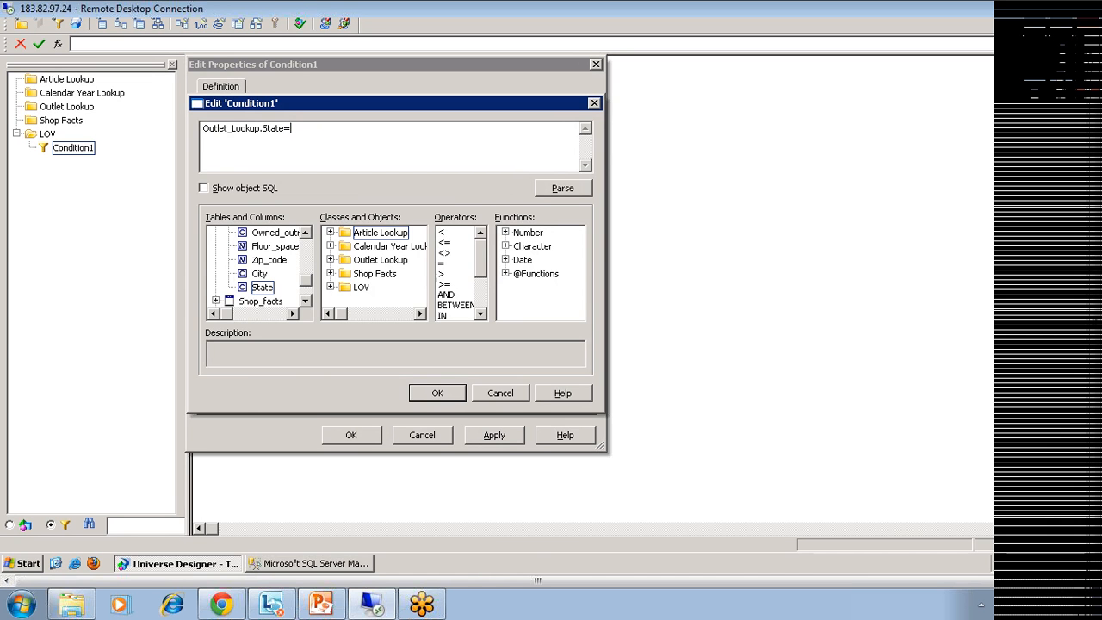
click(506, 274)
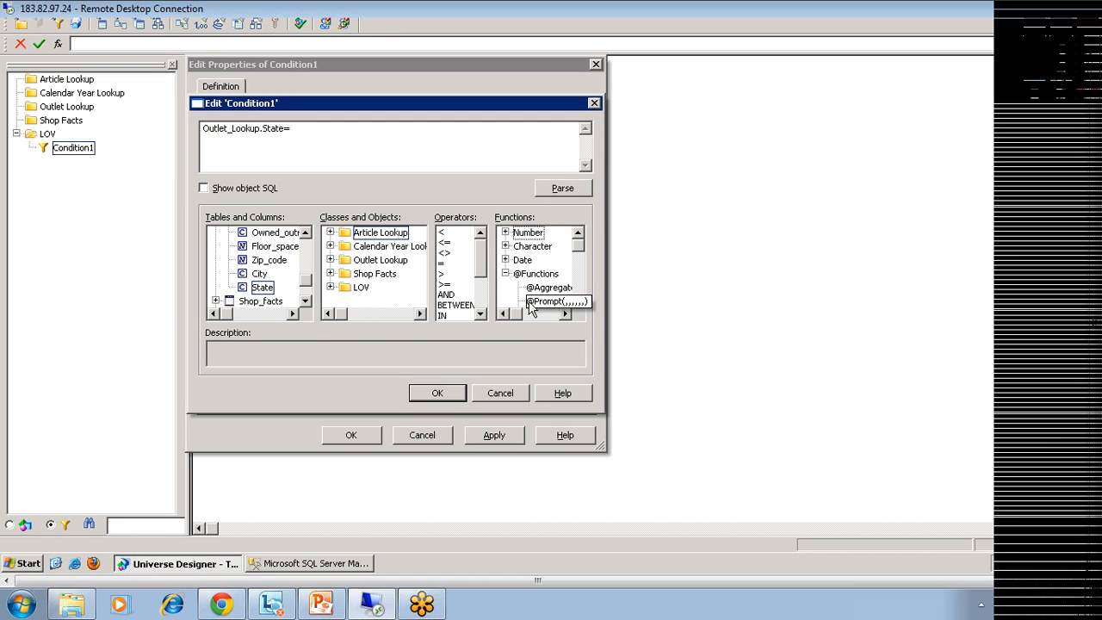
click(534, 302)
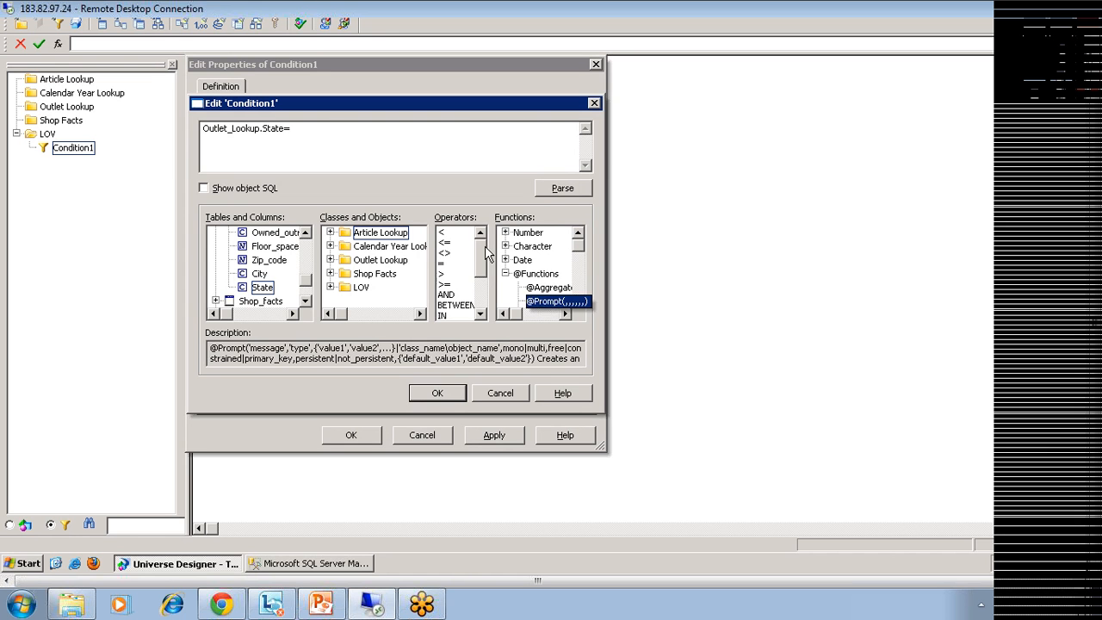
double_click(543, 302)
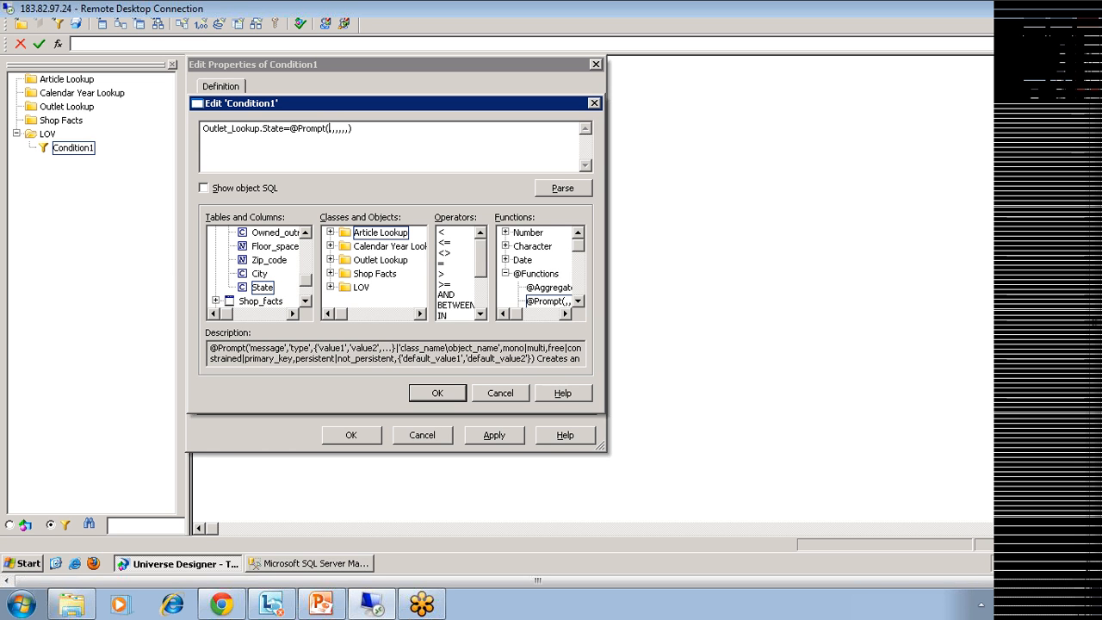
drag(290, 128, 352, 129)
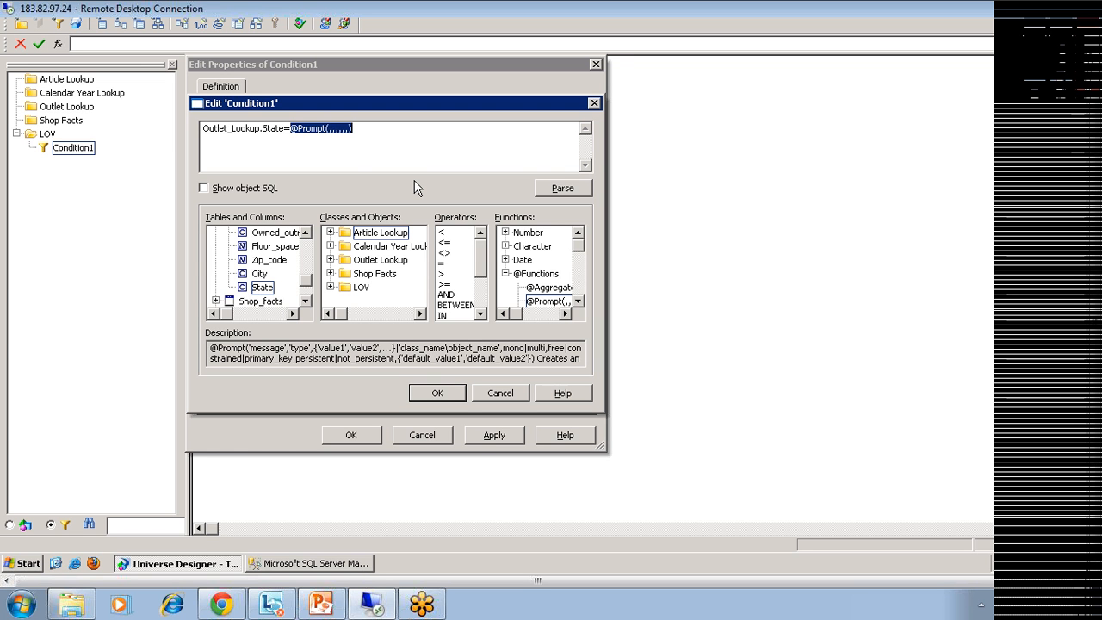
click(339, 128)
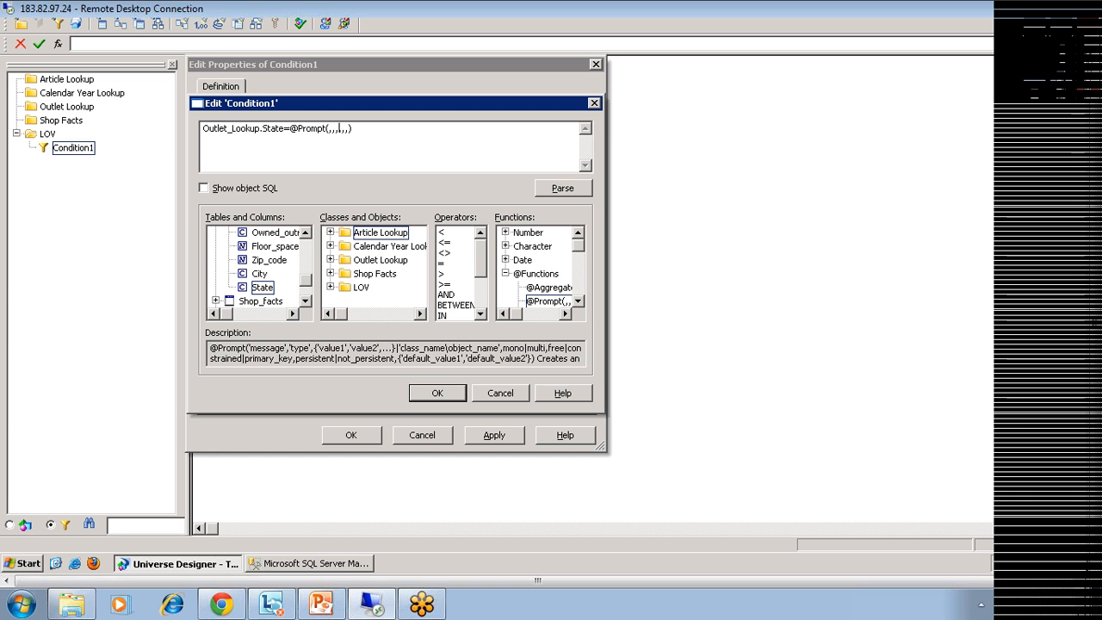
click(329, 129)
click(330, 287)
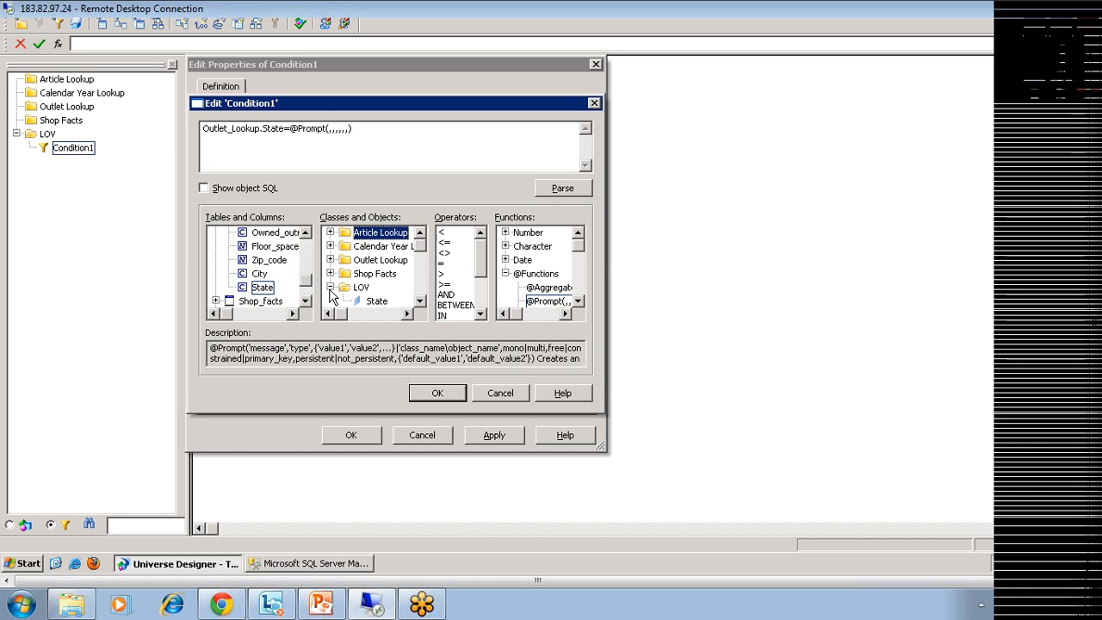
click(377, 302)
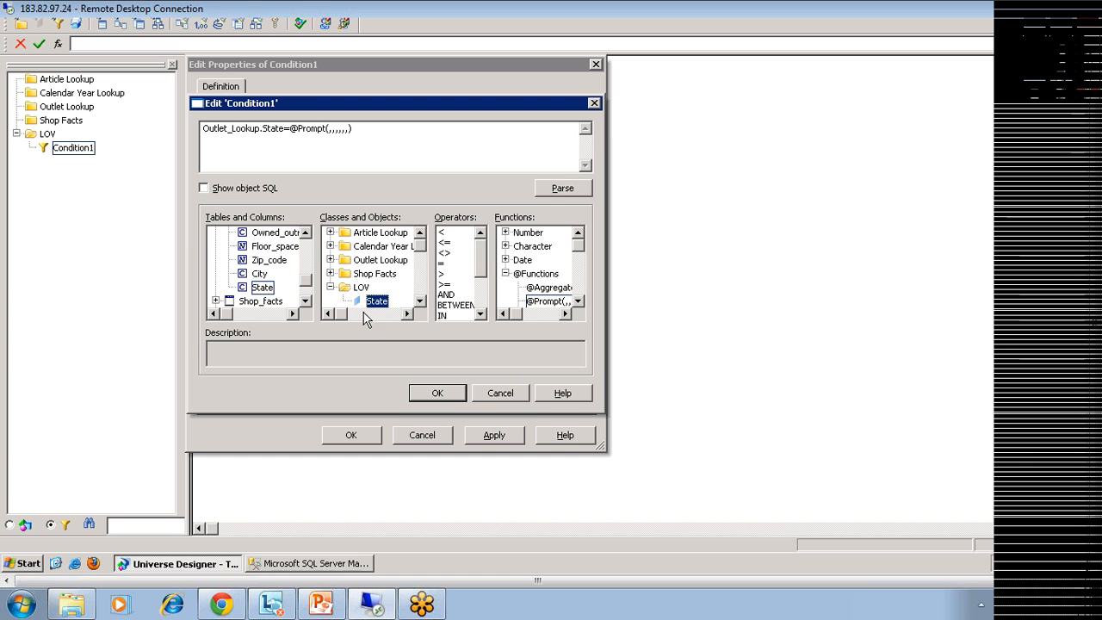
drag(290, 128, 353, 128)
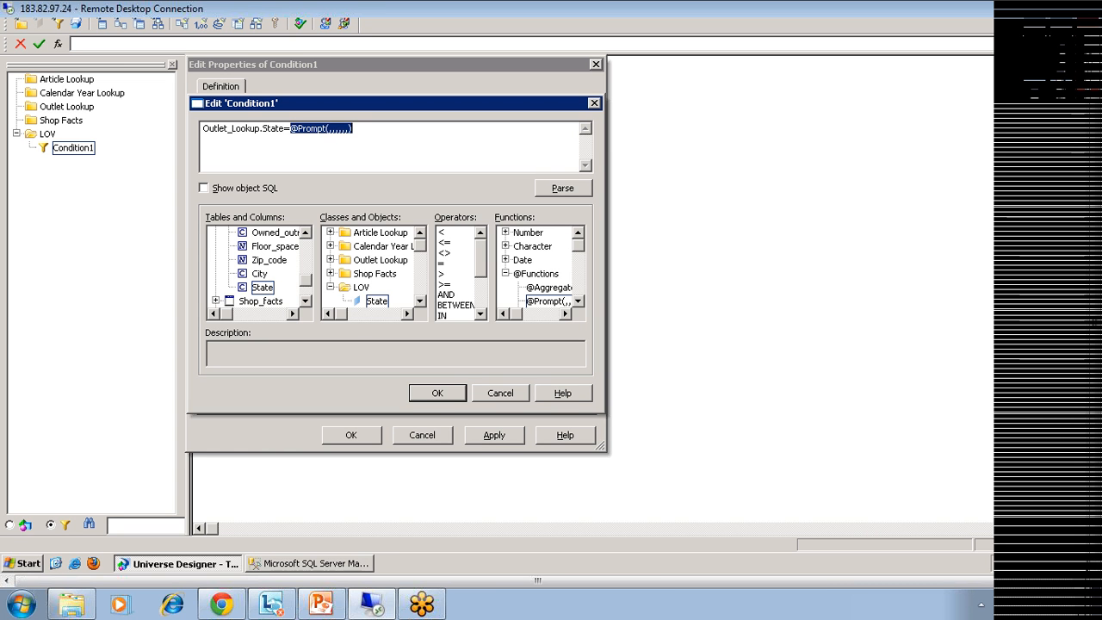
click(320, 128)
drag(290, 128, 353, 129)
click(323, 128)
click(541, 302)
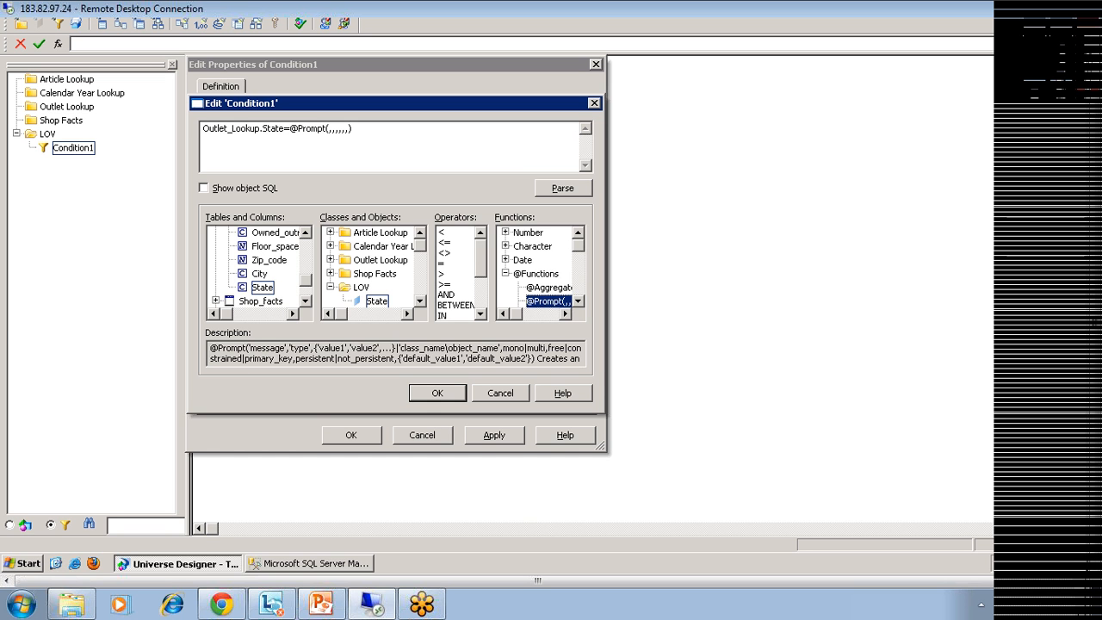
drag(248, 348, 397, 359)
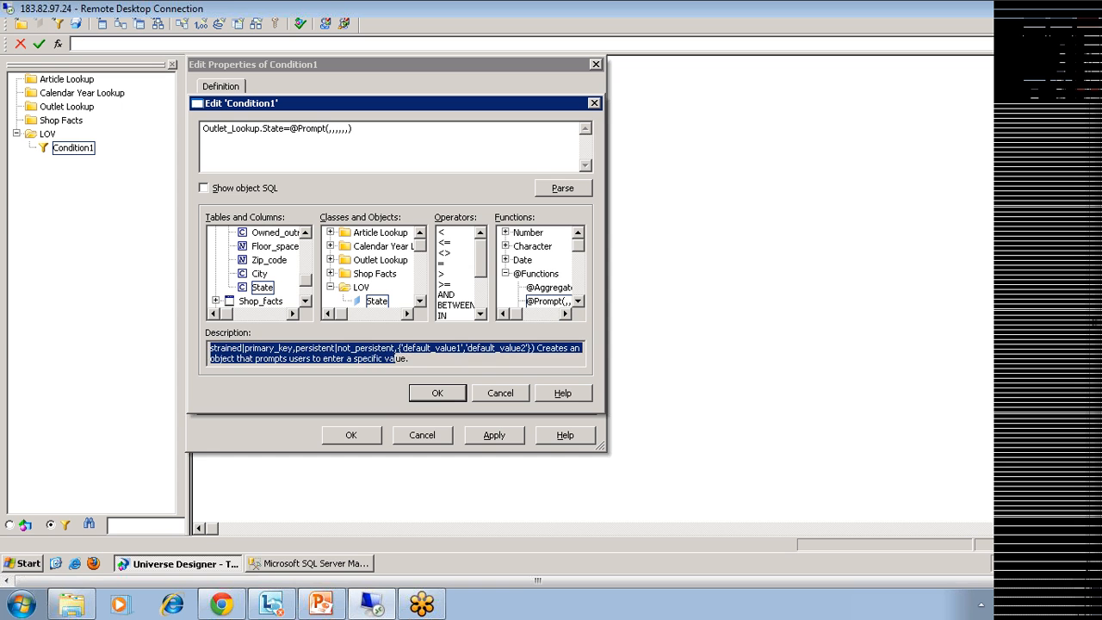
click(412, 360)
key(ctrl+a)
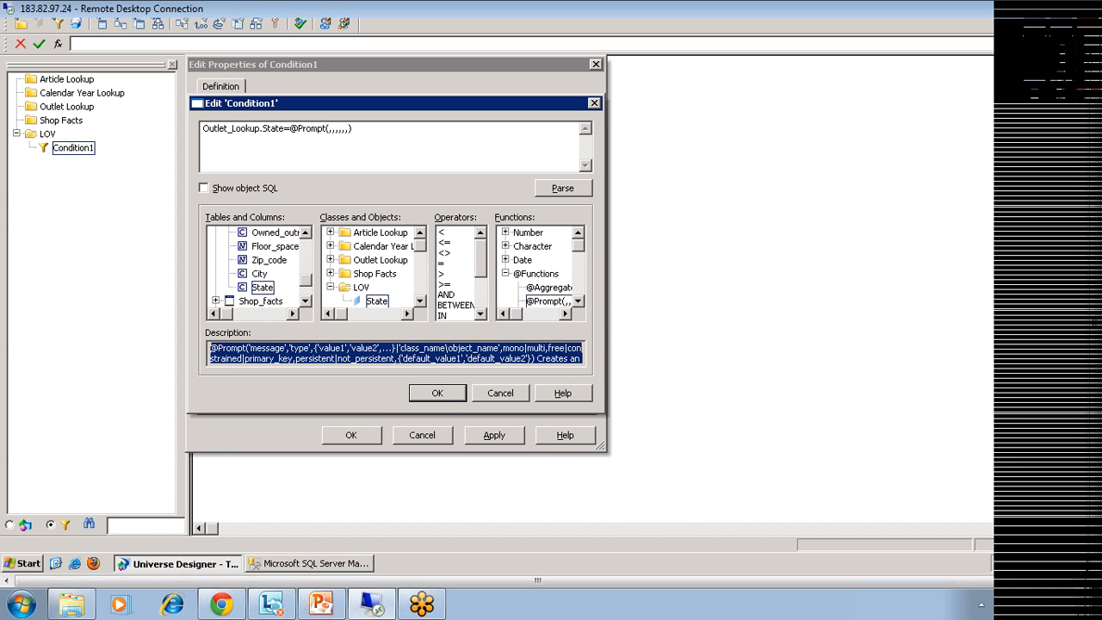
click(269, 358)
drag(251, 347, 285, 348)
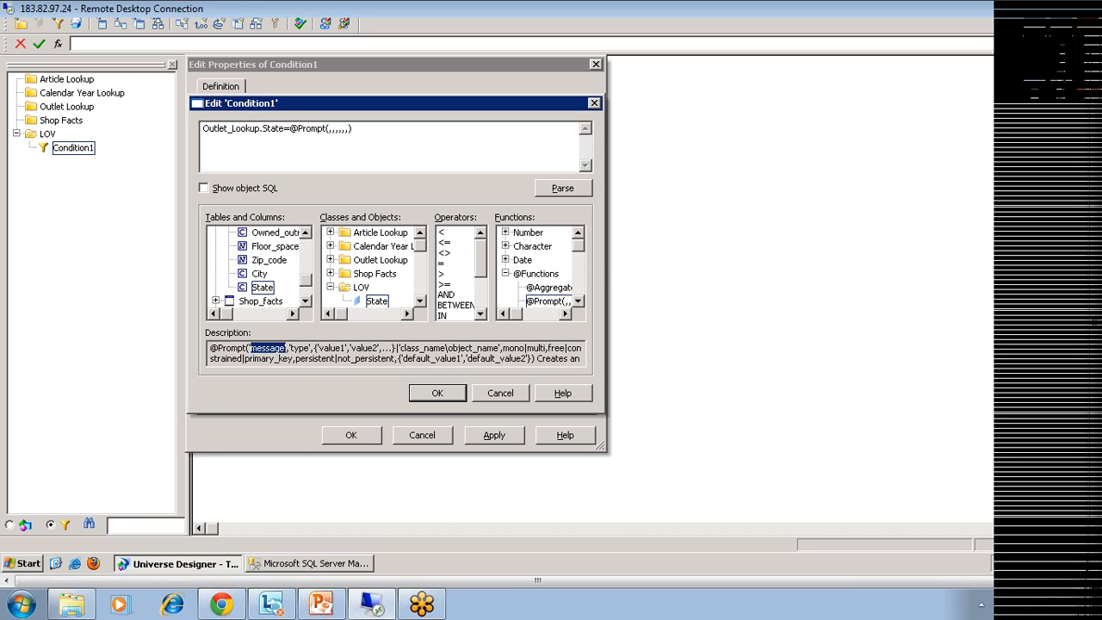
click(329, 128)
text('Slect)
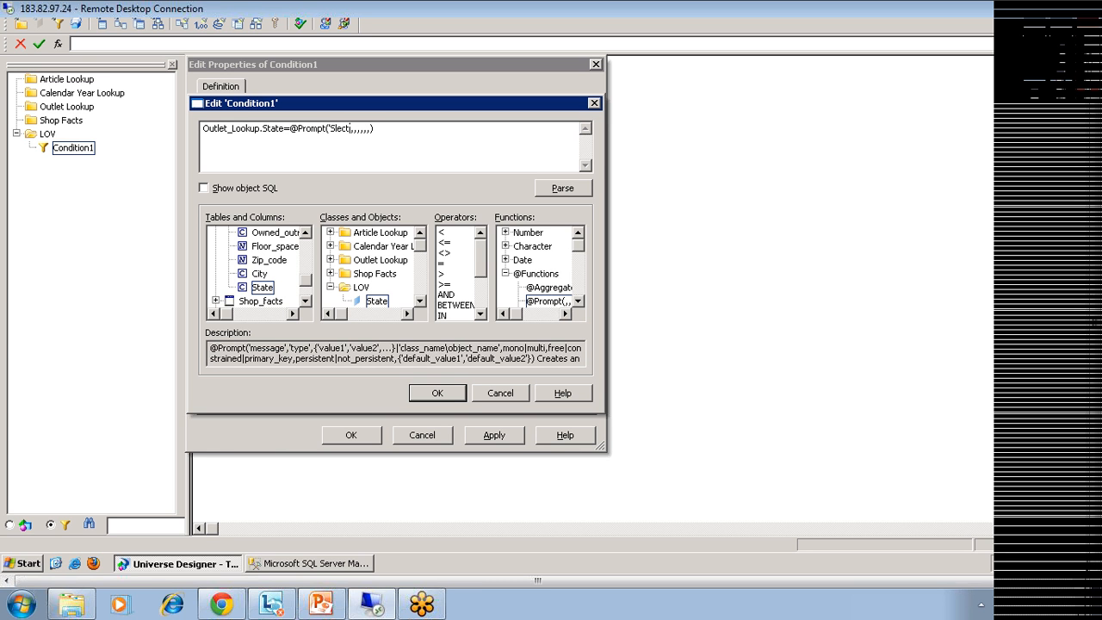
text( State:)
click(335, 128)
text(e)
click(376, 128)
text(:)
drag(292, 347, 316, 348)
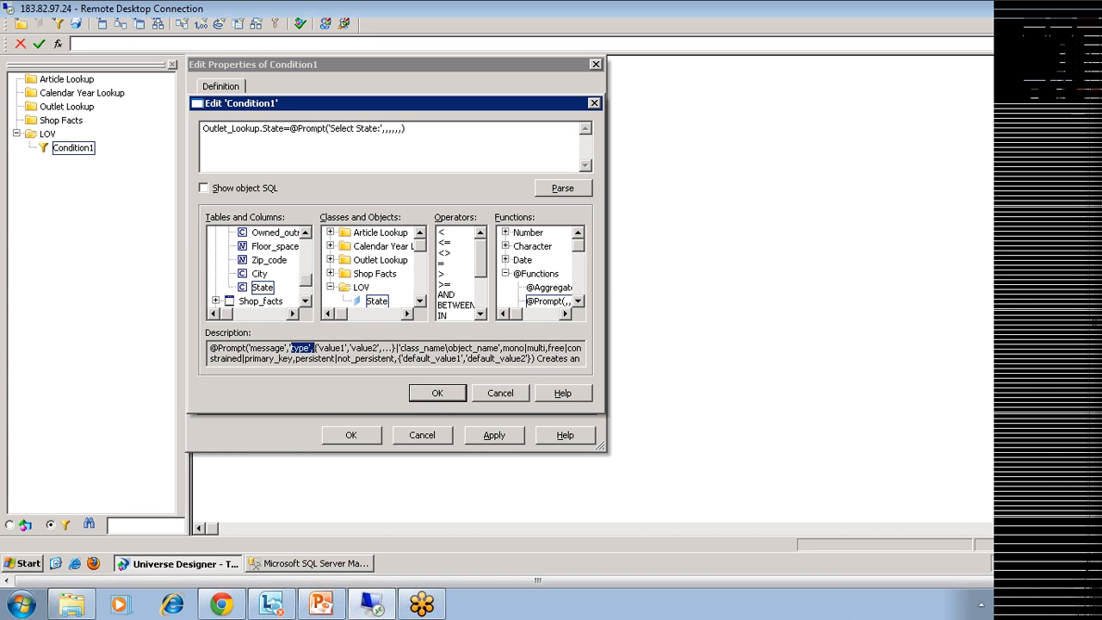
click(385, 128)
text('A')
drag(314, 349, 396, 349)
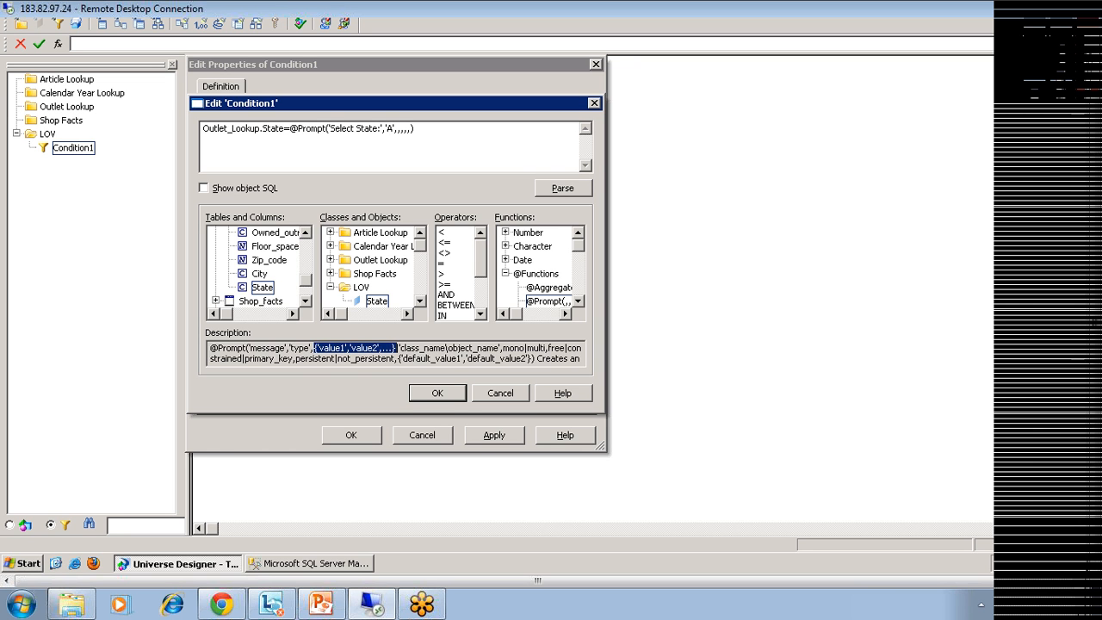
click(402, 348)
drag(400, 349, 500, 349)
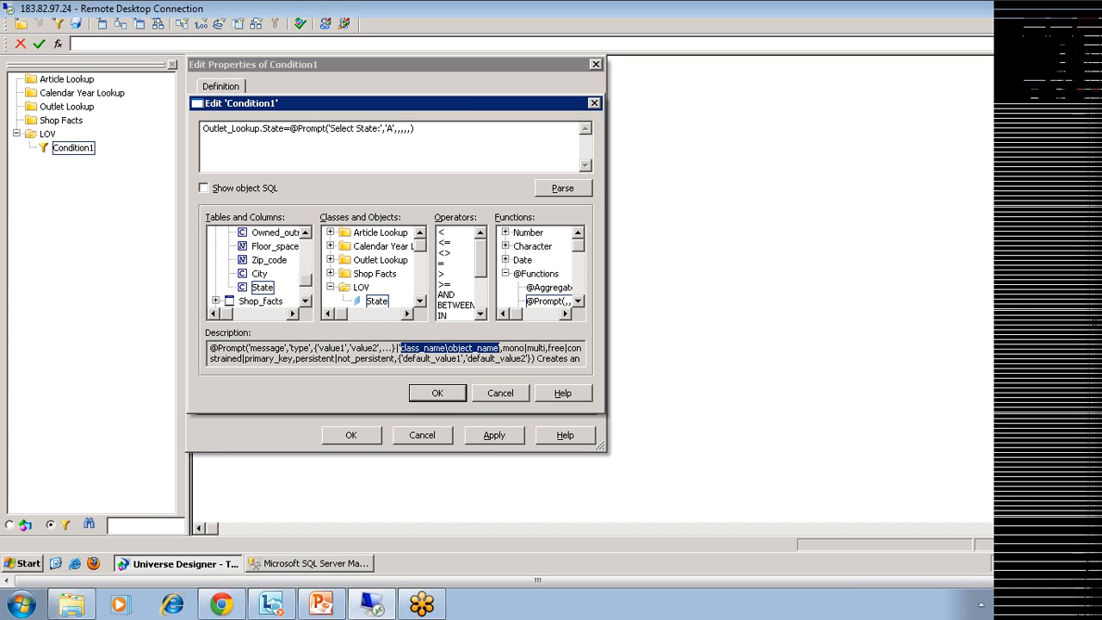
click(398, 128)
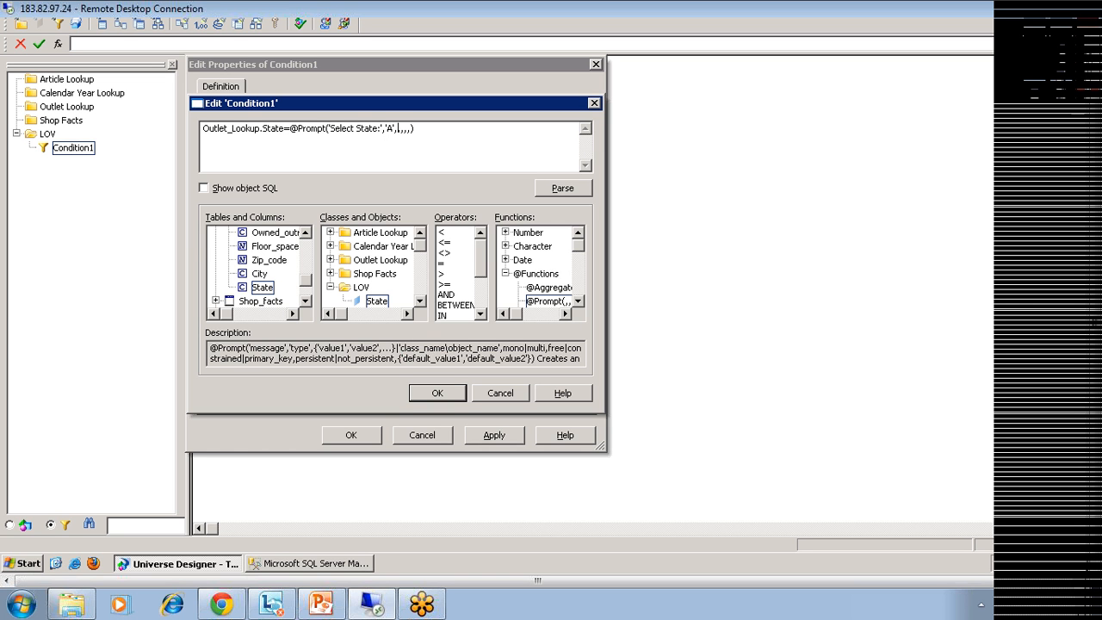
click(303, 292)
click(303, 293)
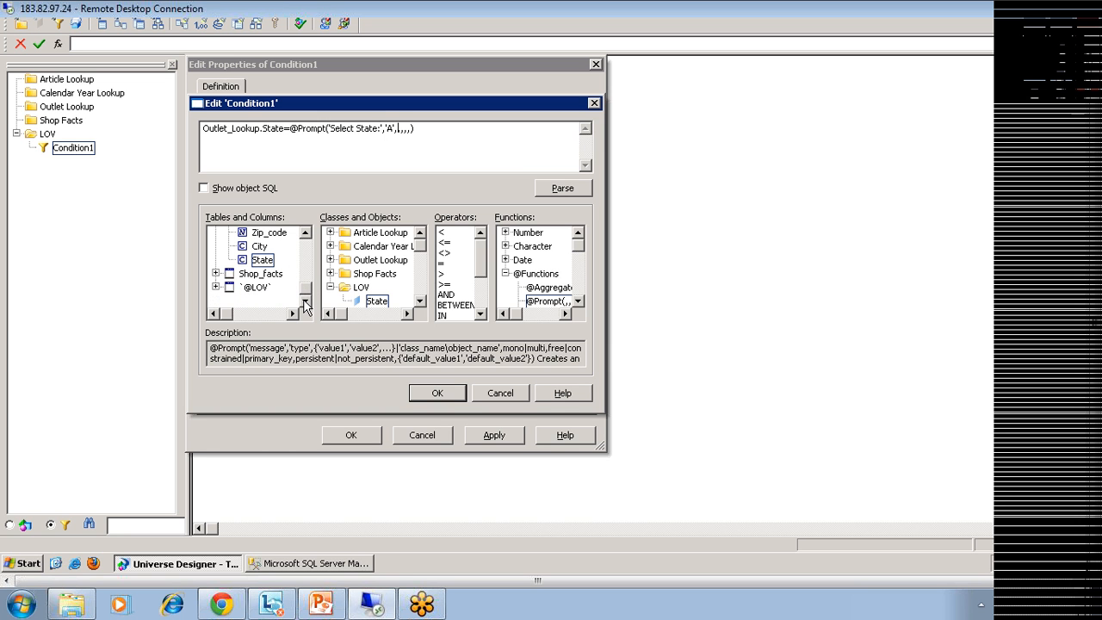
click(378, 303)
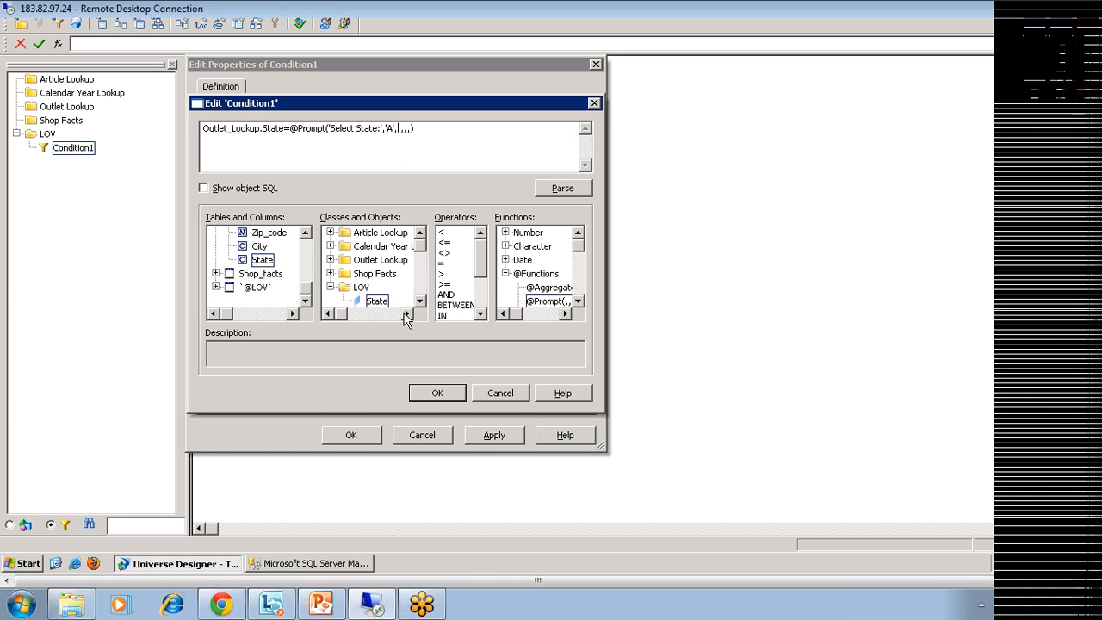
double_click(378, 301)
text('LOV\State)
click(440, 128)
text('LOV\State)
key(Right)
click(538, 302)
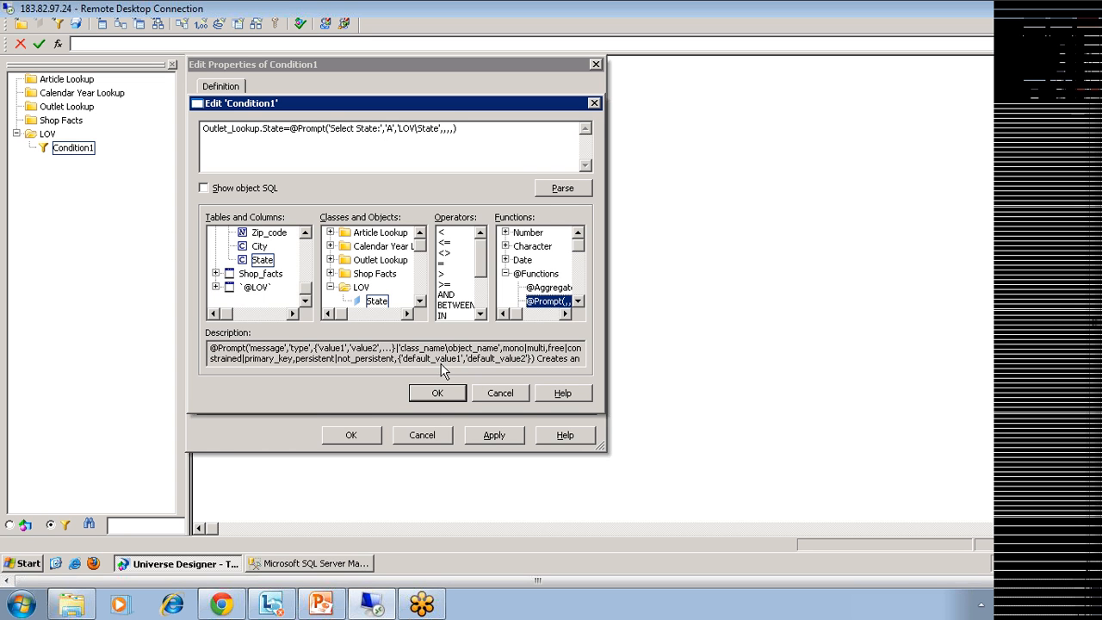
drag(503, 348, 546, 348)
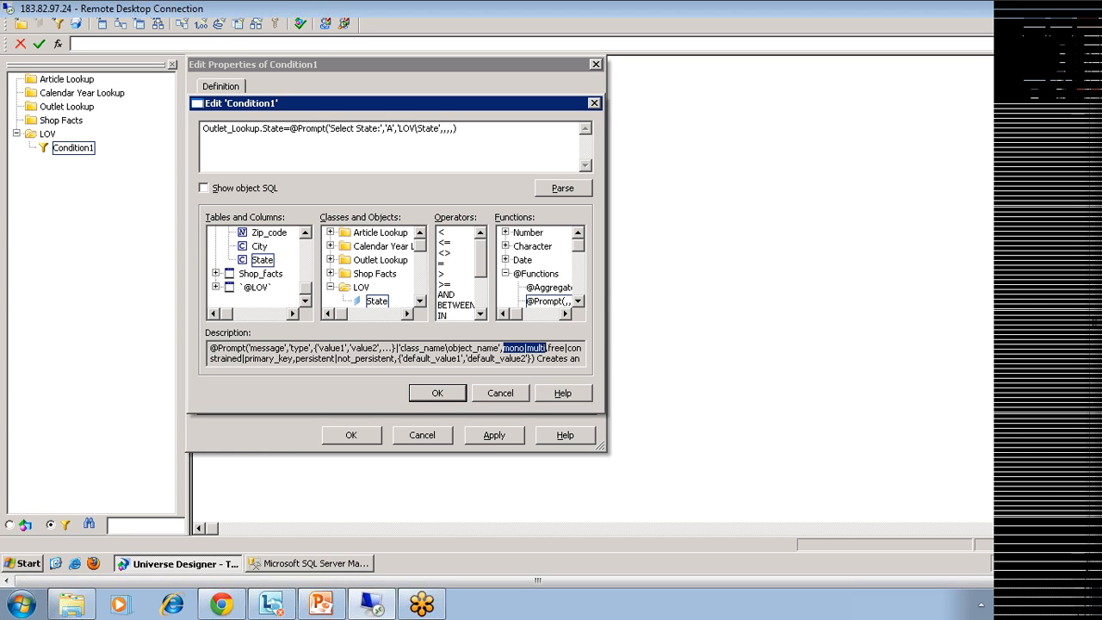
click(445, 128)
text(mono)
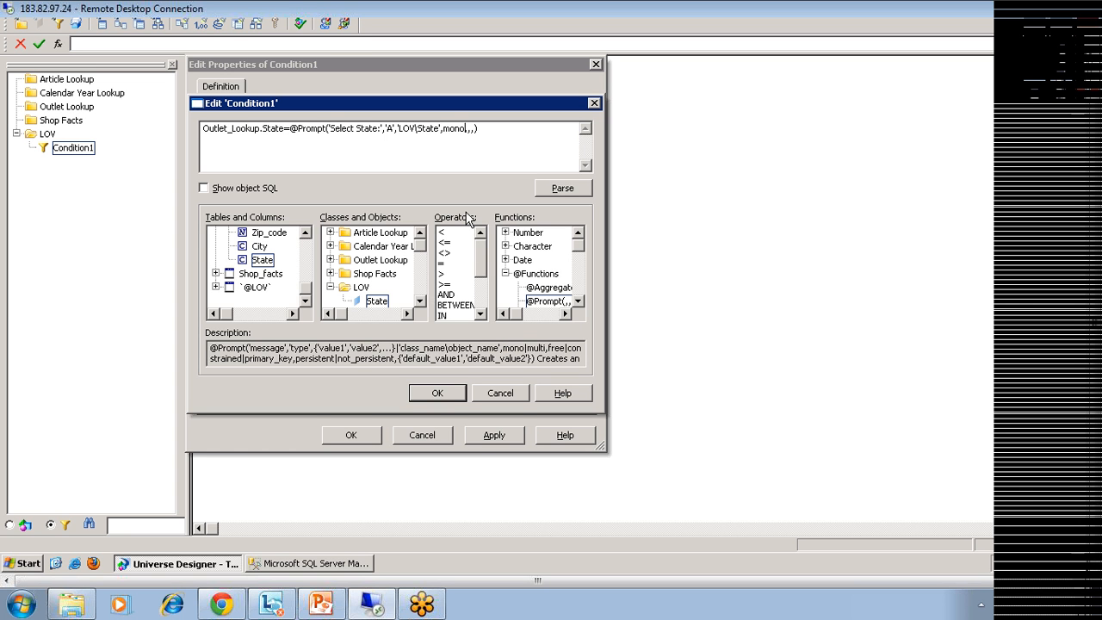
key(Right)
drag(548, 348, 566, 348)
click(468, 128)
text(constrained)
key(Right)
drag(293, 358, 396, 358)
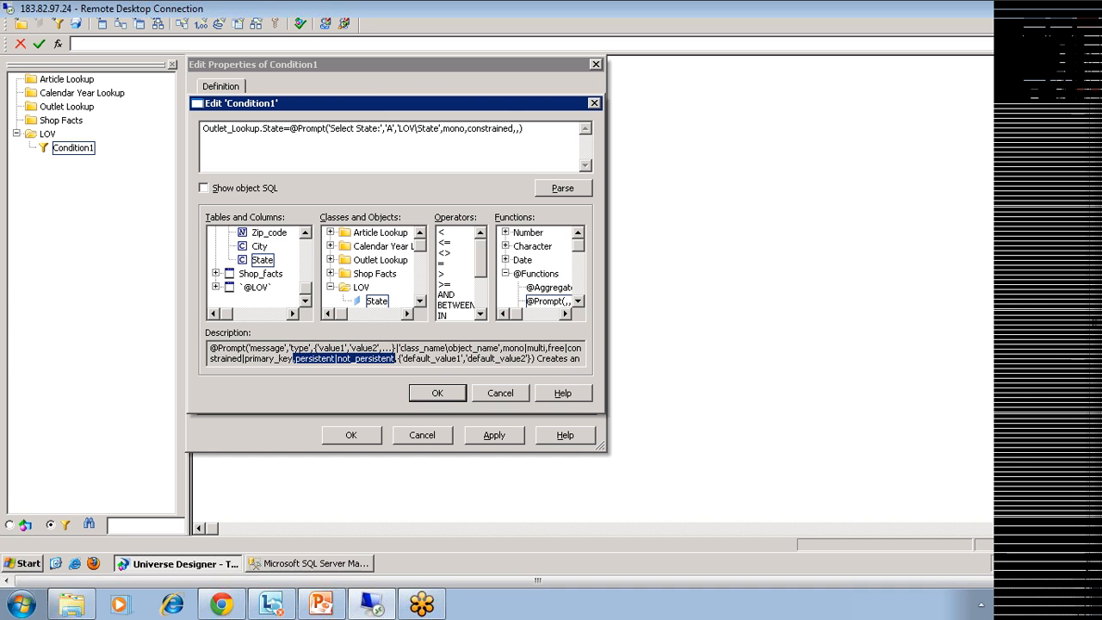
drag(401, 358, 536, 358)
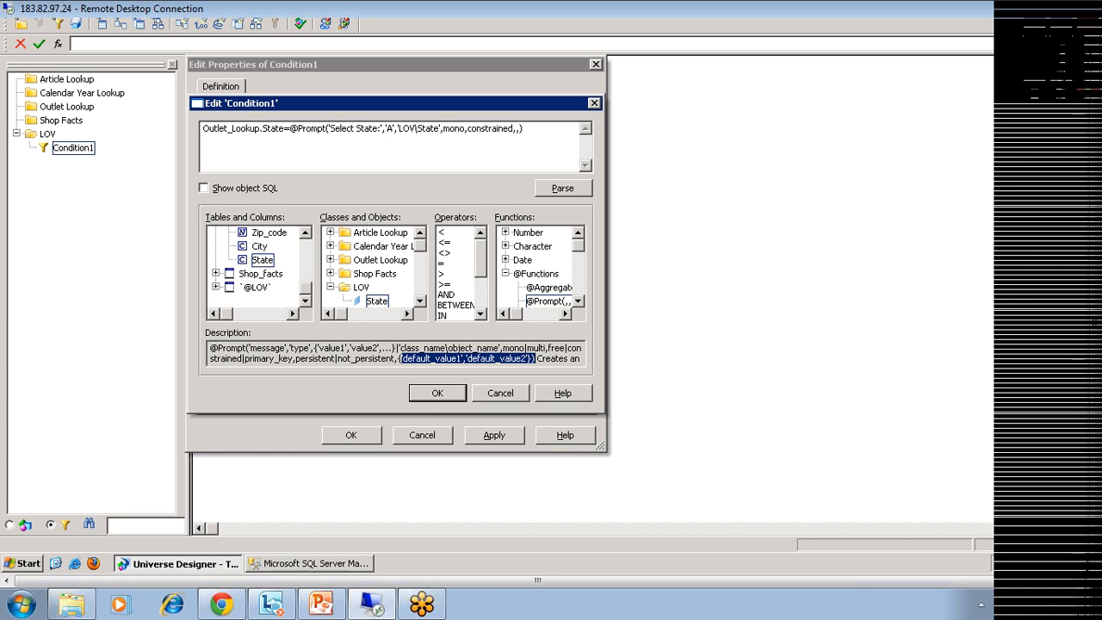
click(556, 191)
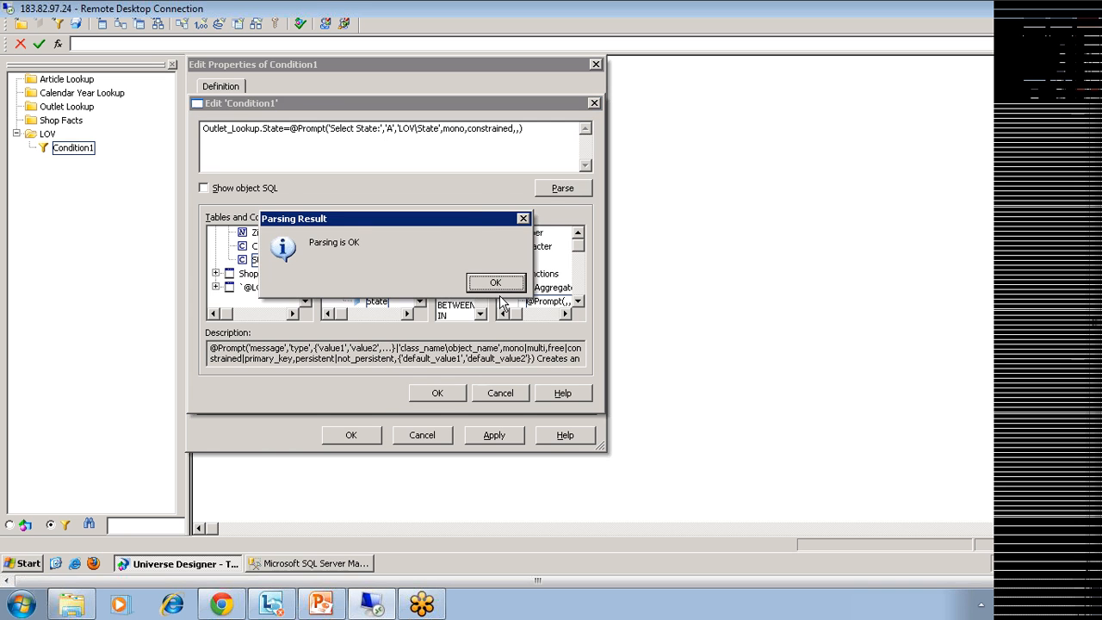
click(487, 282)
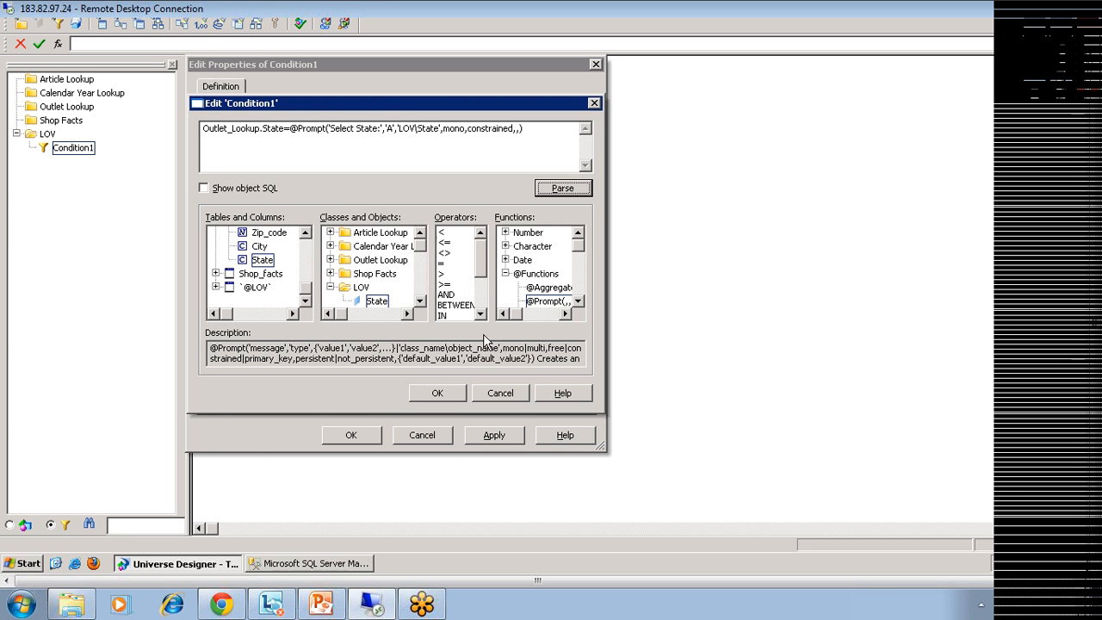
click(437, 393)
click(300, 128)
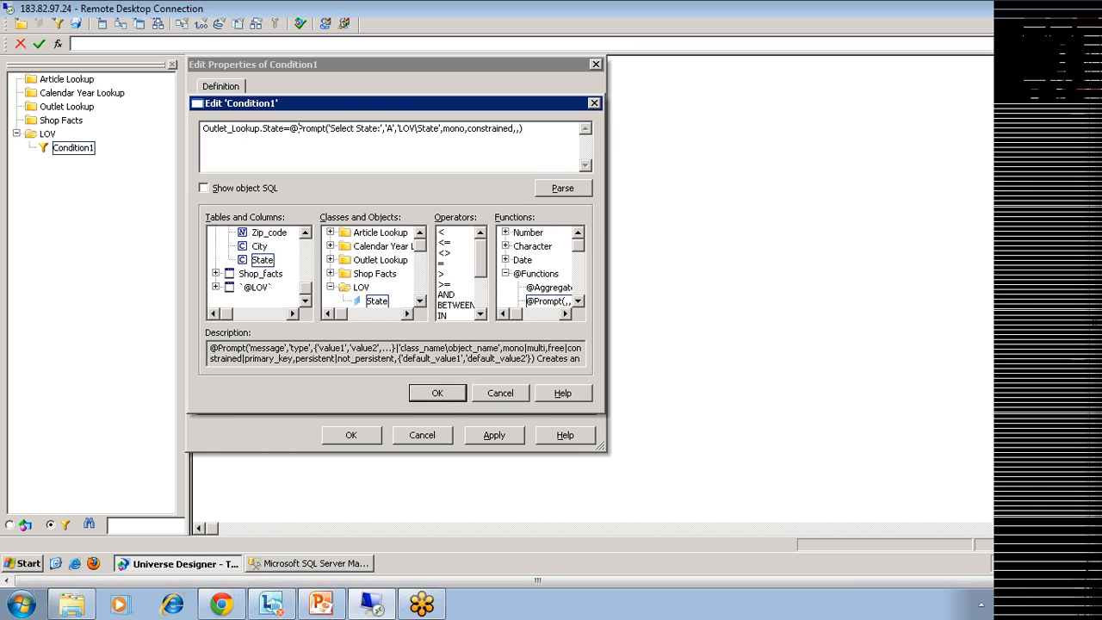
drag(204, 127, 285, 127)
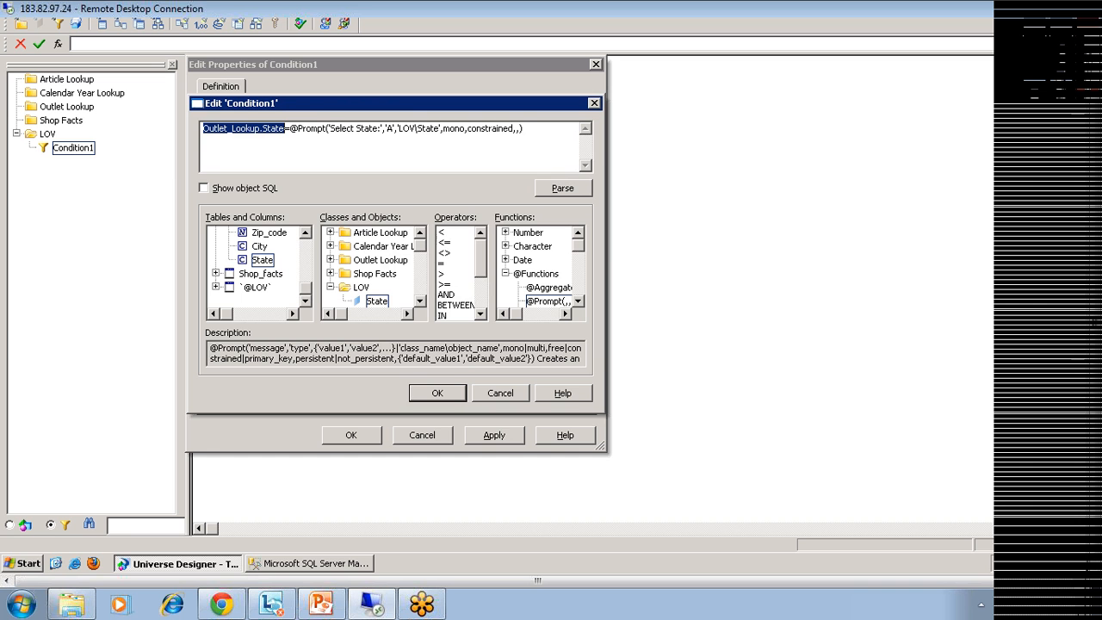
drag(289, 127, 524, 127)
click(525, 129)
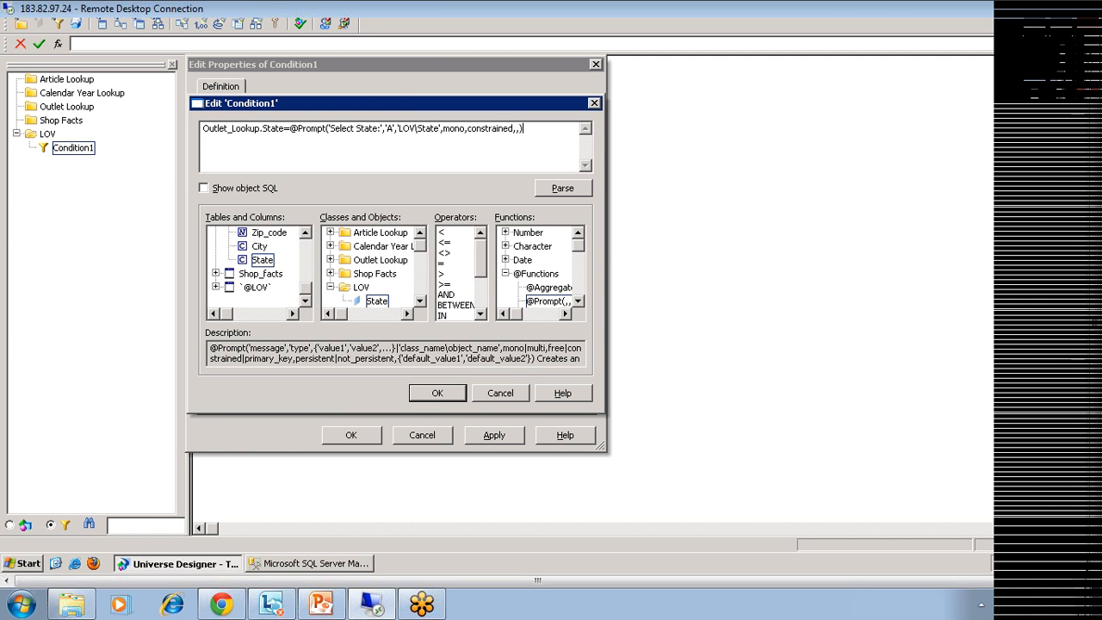
text(or 'ALL'=)
drag(290, 128, 525, 128)
key(ctrl+c)
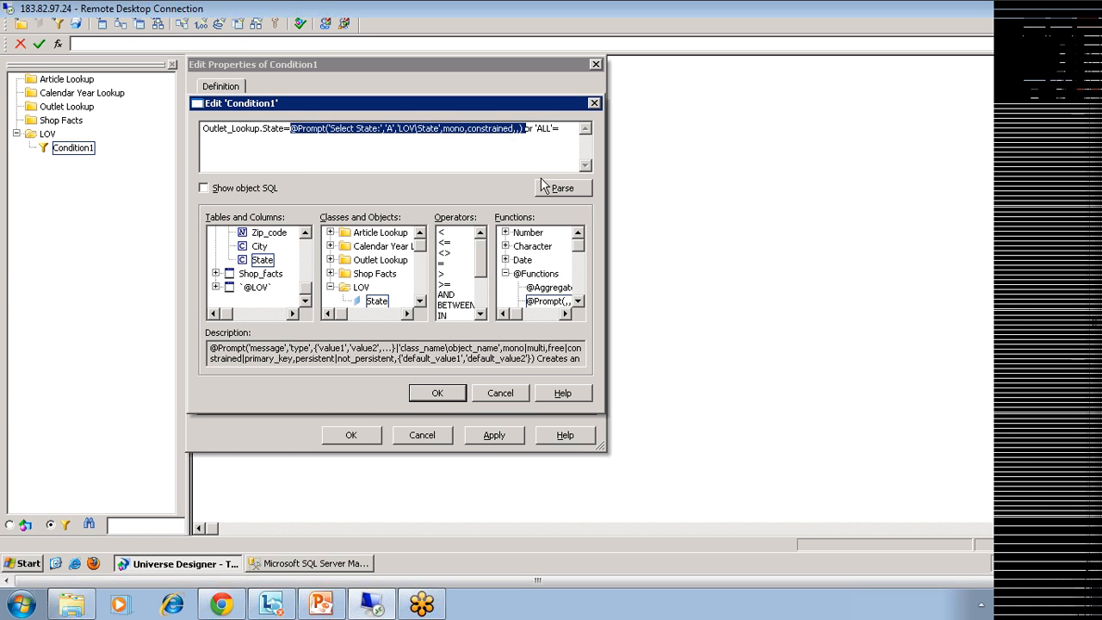
click(562, 128)
key(ctrl+v)
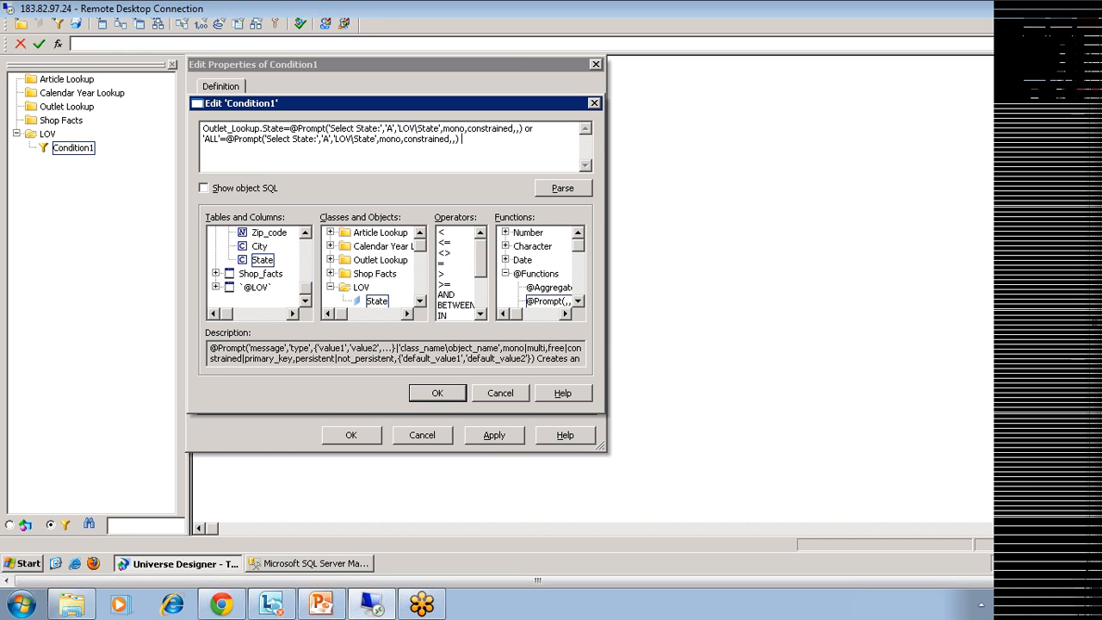
drag(290, 129, 523, 128)
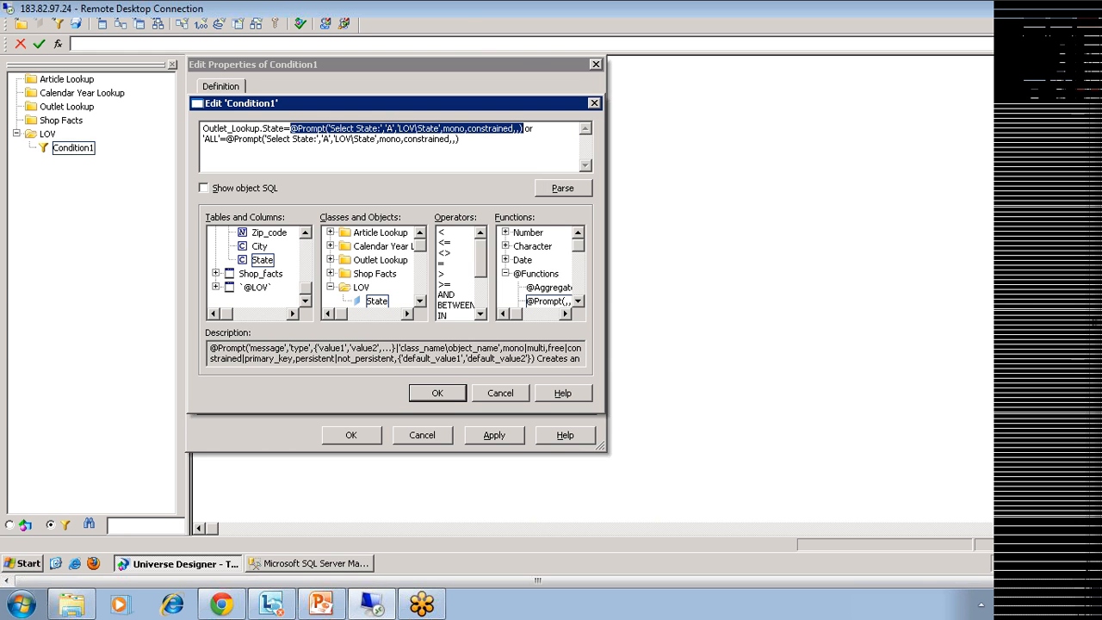
click(350, 138)
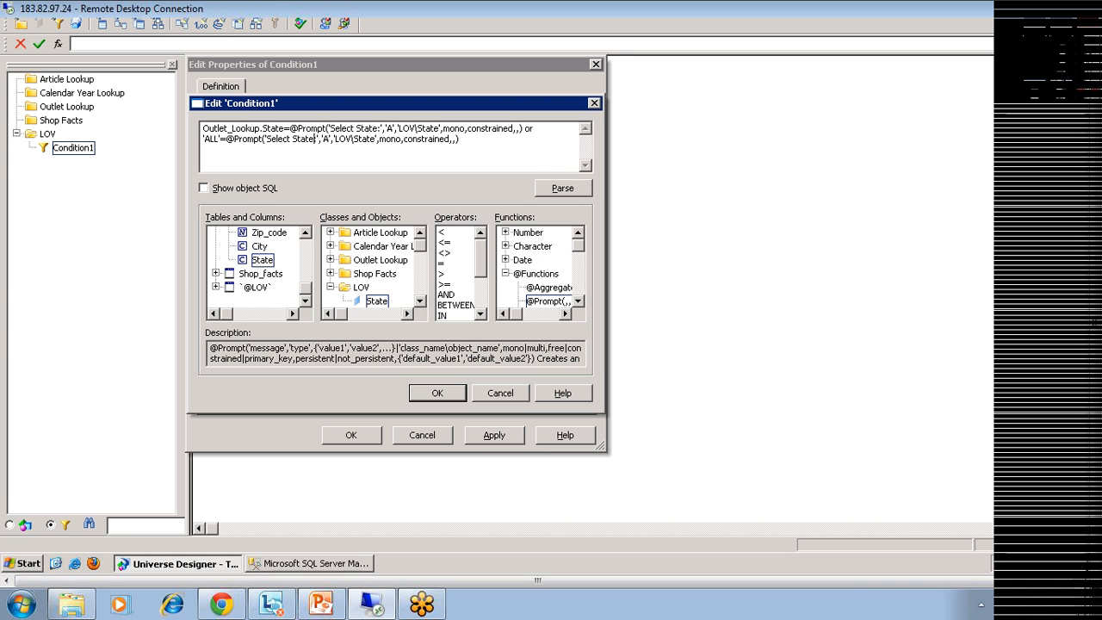
drag(315, 139, 267, 138)
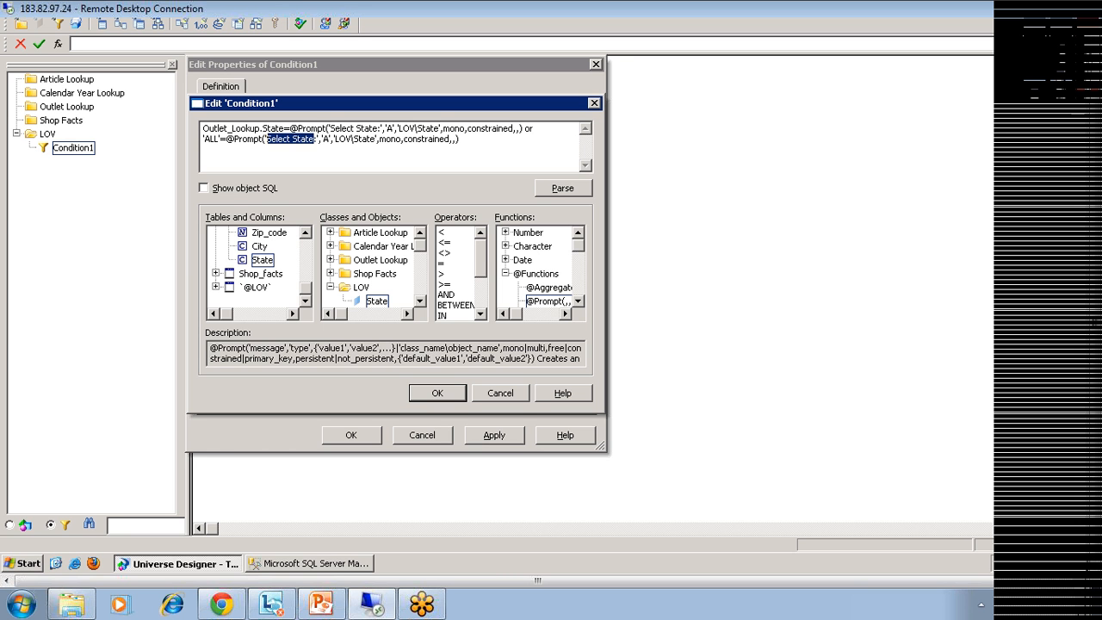
click(337, 138)
drag(290, 128, 525, 129)
drag(461, 139, 227, 139)
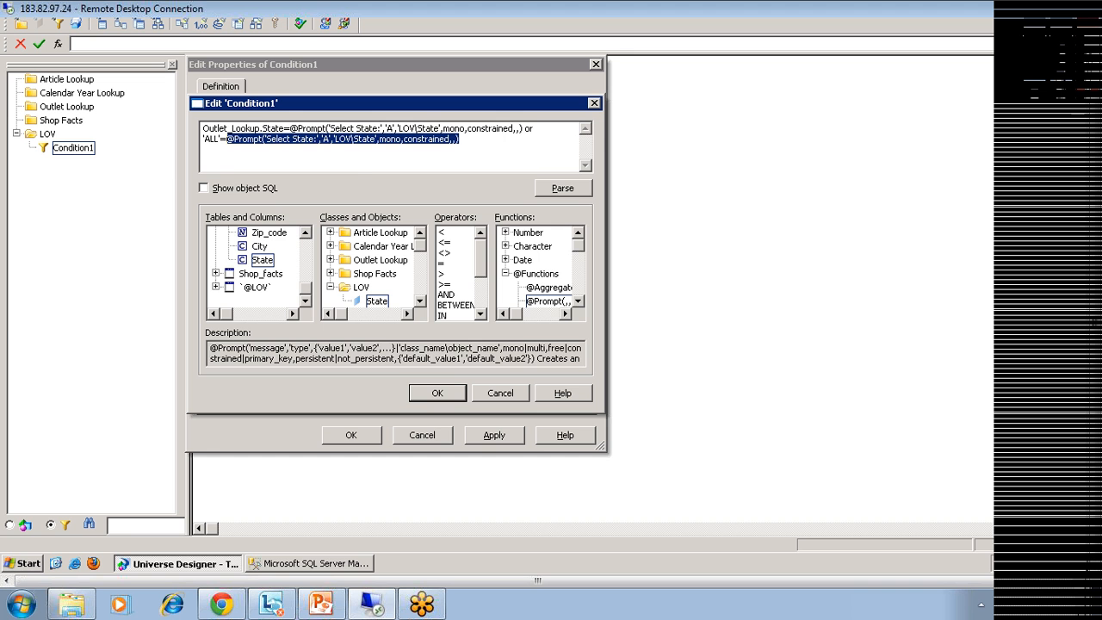
click(462, 140)
drag(463, 140, 235, 140)
key(Delete)
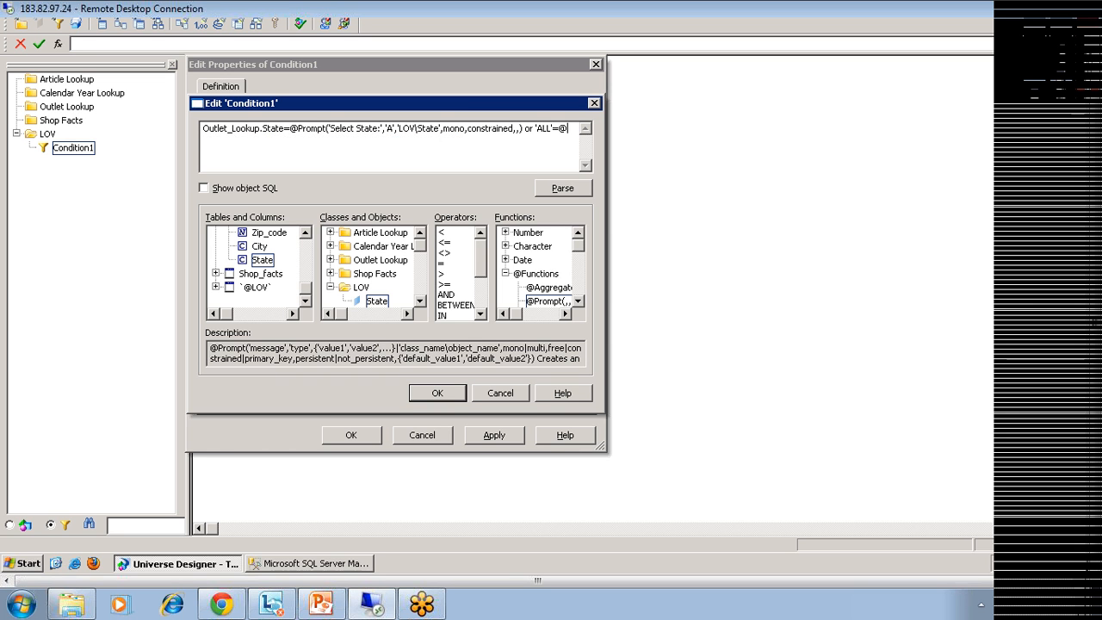
text(variab)
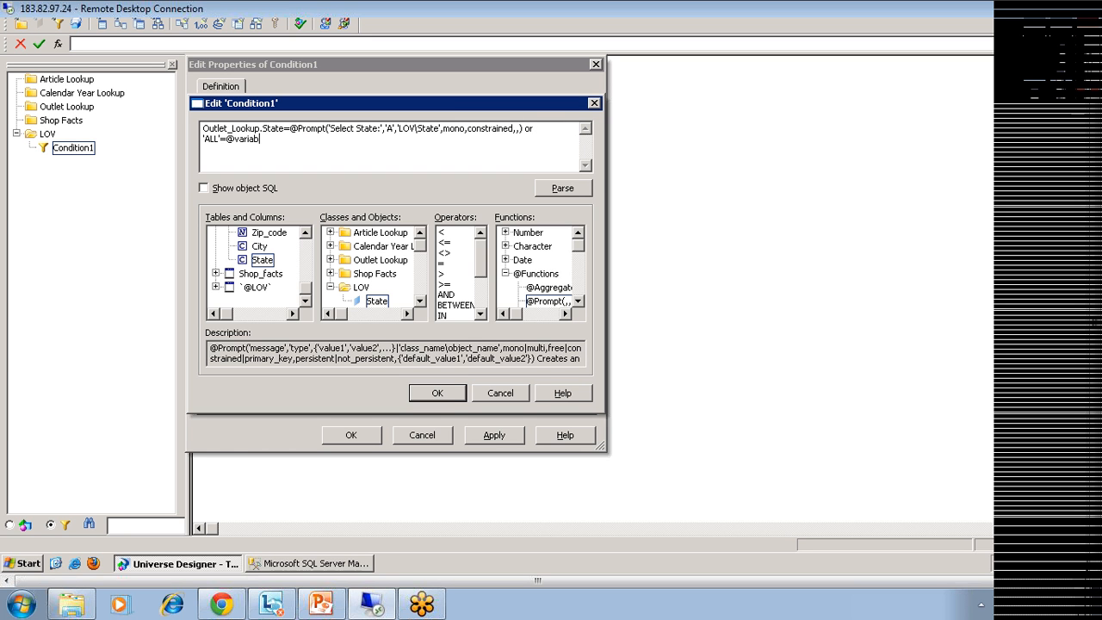
text(le())
key(Left)
text(')
text(')
drag(331, 128, 382, 128)
key(ctrl+c)
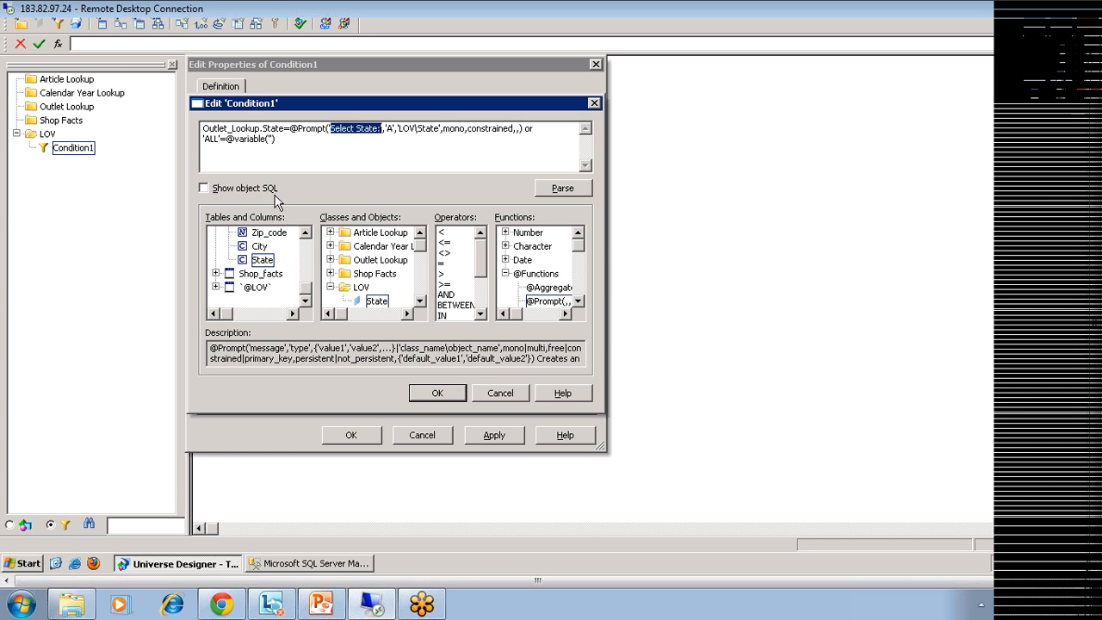
click(272, 138)
key(ctrl+v)
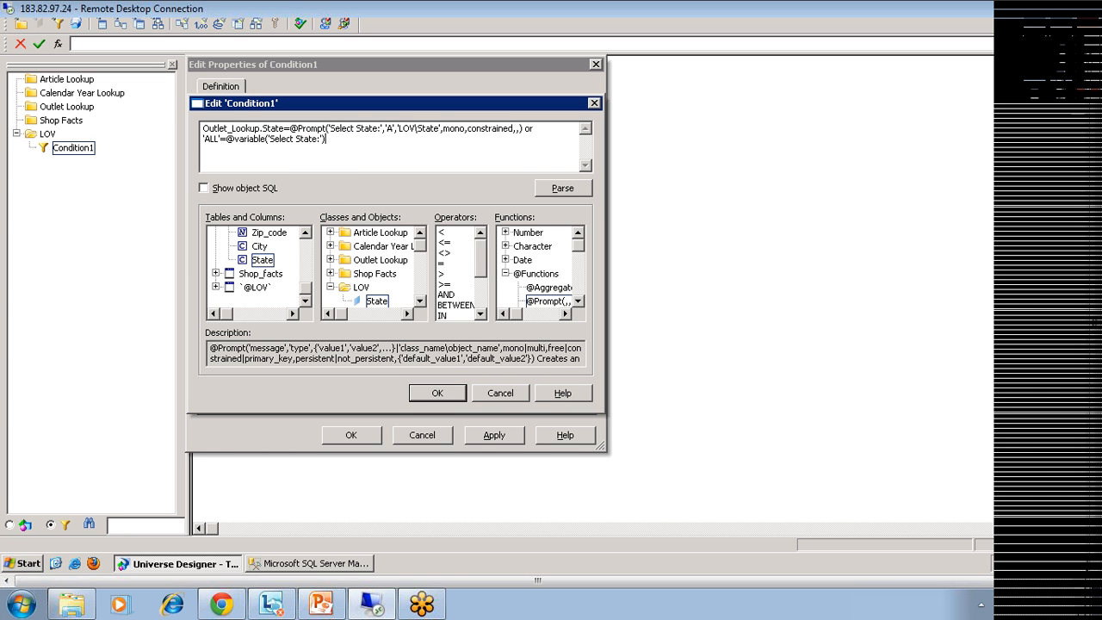
key(shift+Left)
key(shift+Left)
key(shift+Left)
key(shift+Left)
key(shift+Left)
key(shift+Left)
key(shift+Left)
key(shift+Left)
key(shift+Left)
key(shift+Left)
key(shift+Left)
key(shift+Left)
key(shift+Left)
key(shift+Left)
key(shift+Left)
key(shift+Left)
key(shift+Left)
key(shift+Left)
key(shift+Left)
key(shift+Left)
drag(291, 129, 527, 128)
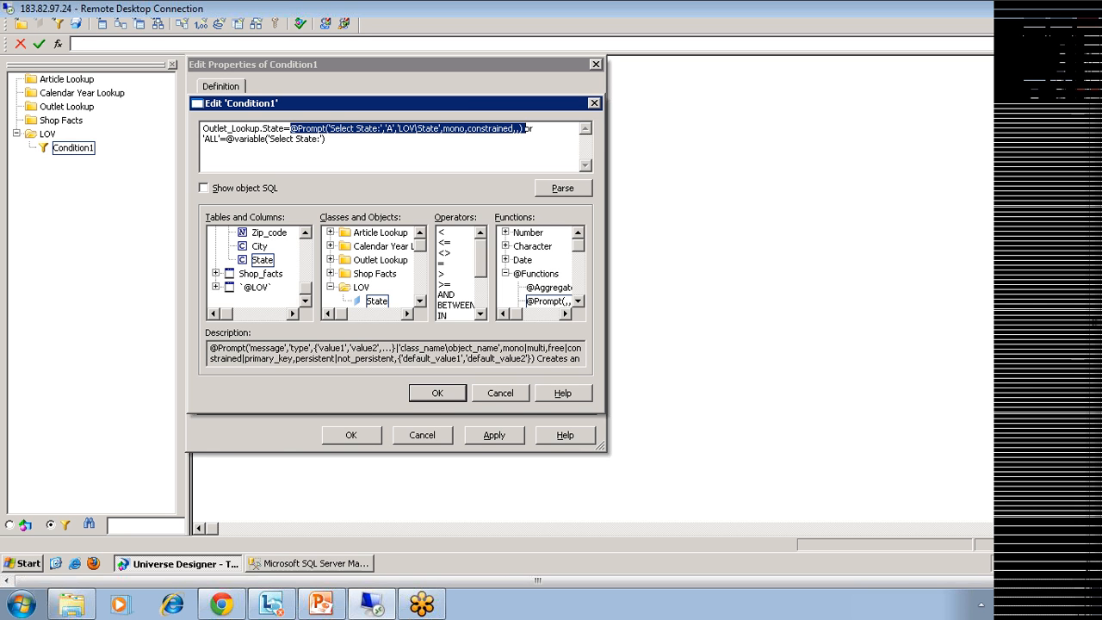
click(290, 128)
drag(291, 129, 488, 128)
click(326, 139)
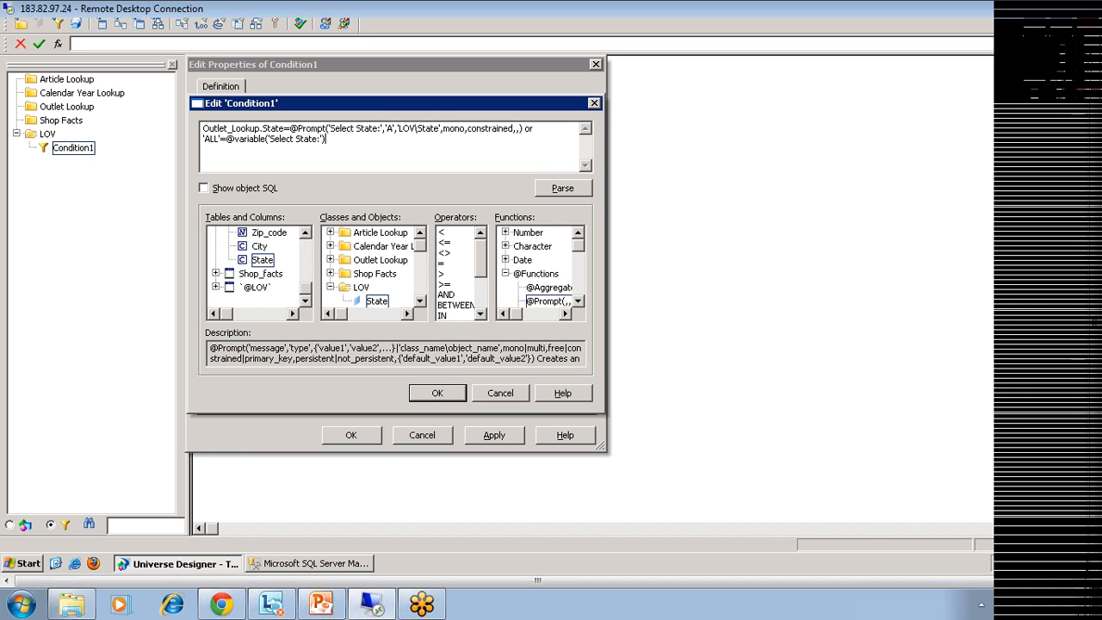
key(shift+Left)
key(shift+Left)
key(shift+Left)
key(shift+Left)
key(shift+Left)
key(shift+Left)
key(shift+Left)
key(shift+Left)
key(shift+Left)
key(shift+Left)
key(shift+Left)
key(shift+Left)
key(shift+Left)
key(shift+Left)
key(shift+Left)
key(shift+Left)
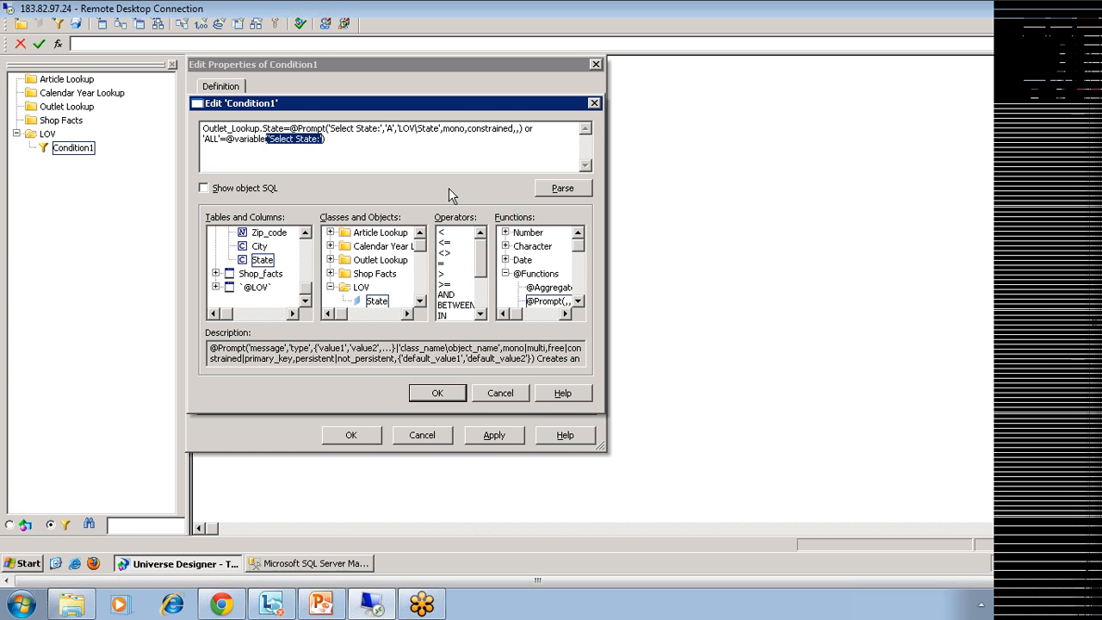
Parse the completed condition expression and accept it into the condition's Where clause.
click(540, 184)
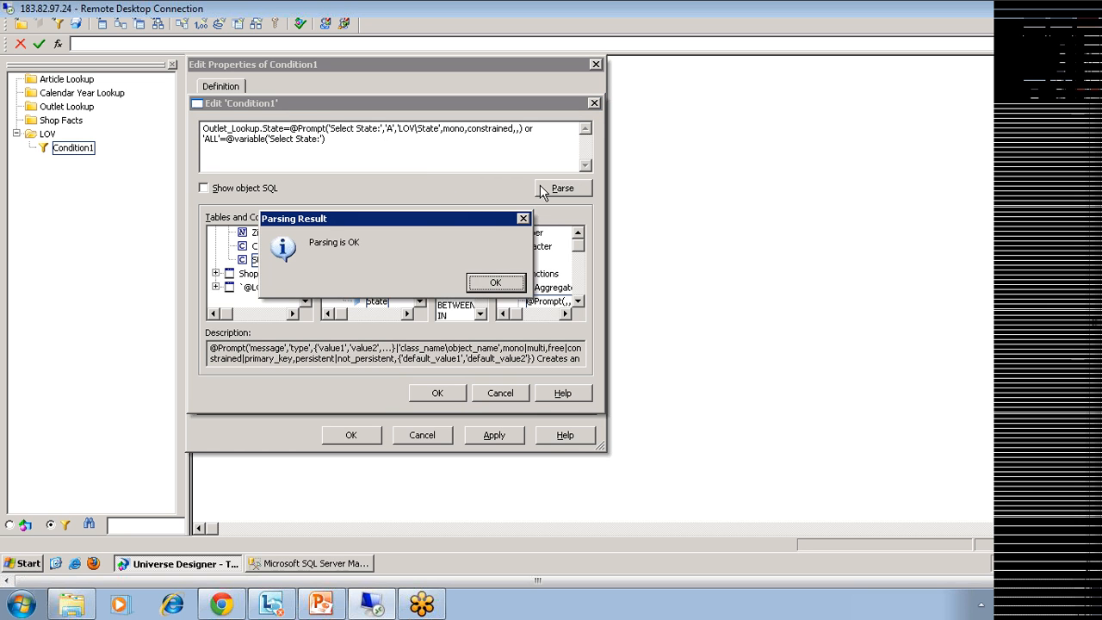
click(496, 283)
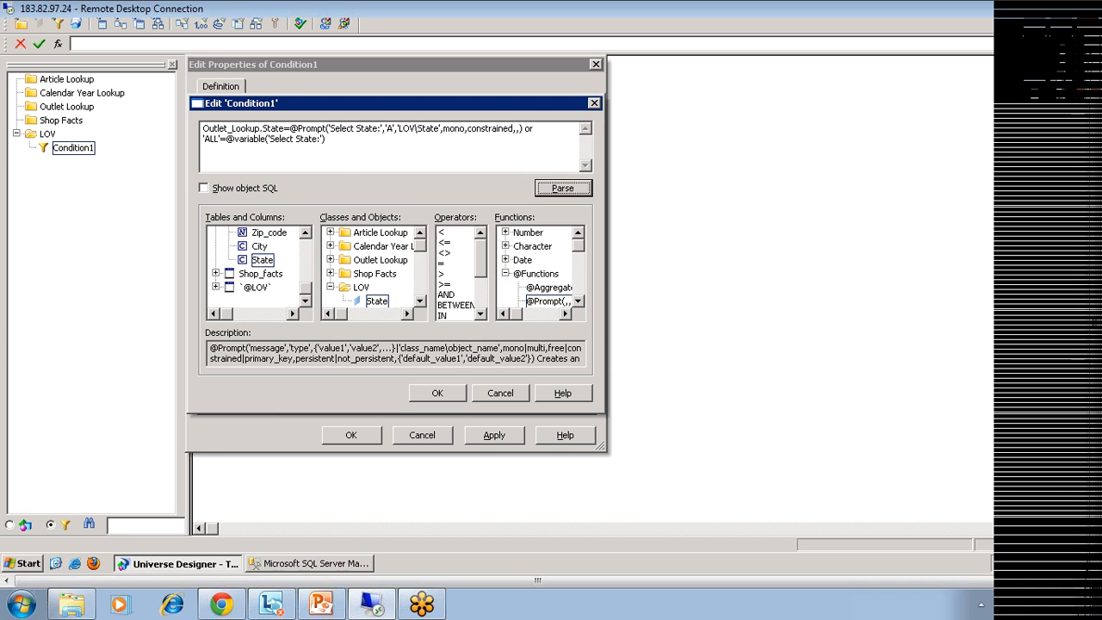
drag(326, 139, 203, 128)
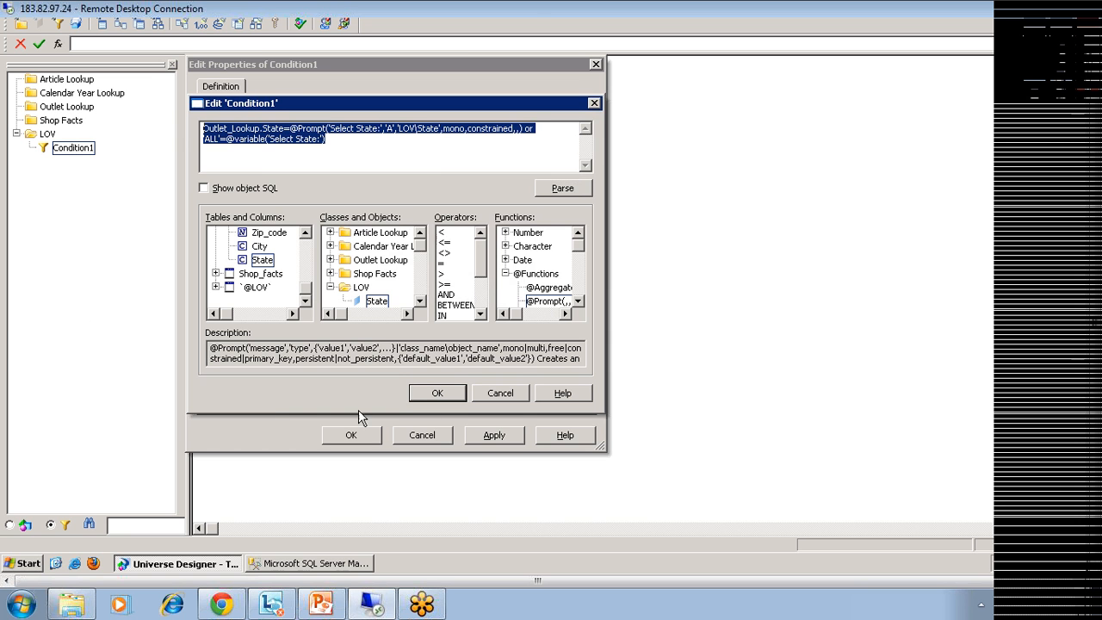
click(427, 396)
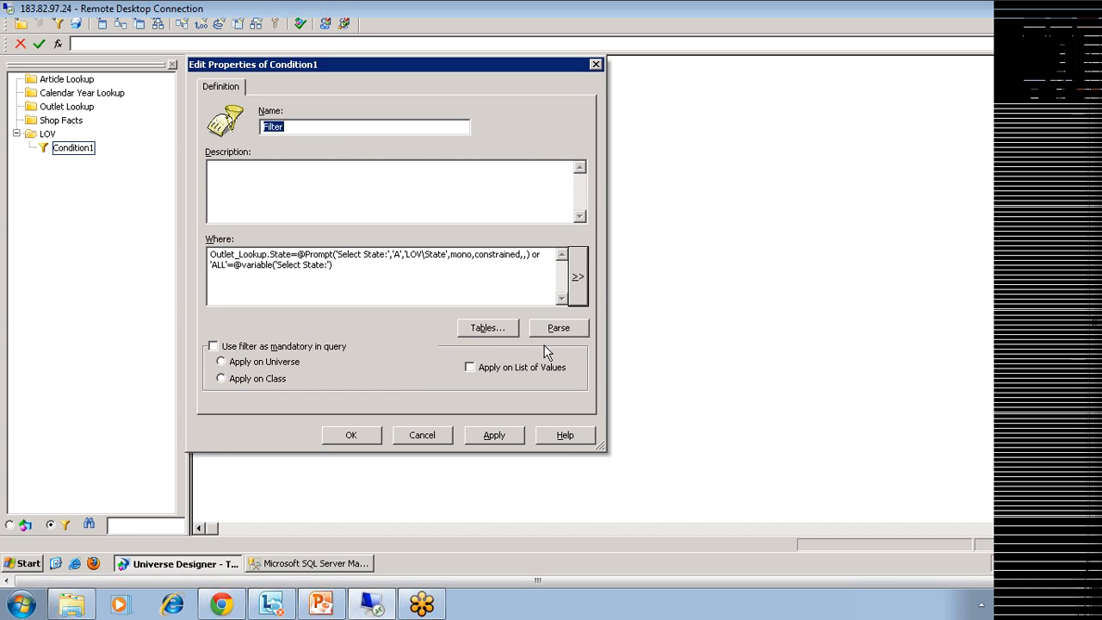
Apply the condition's properties with the name Filter and close its properties dialog.
click(499, 438)
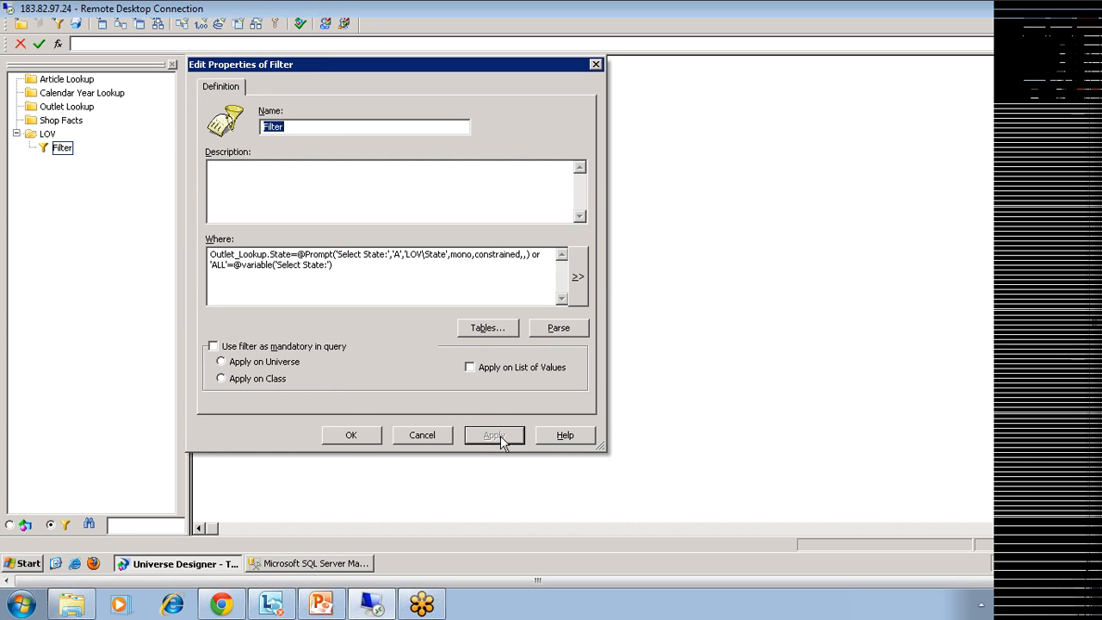
click(354, 438)
click(81, 171)
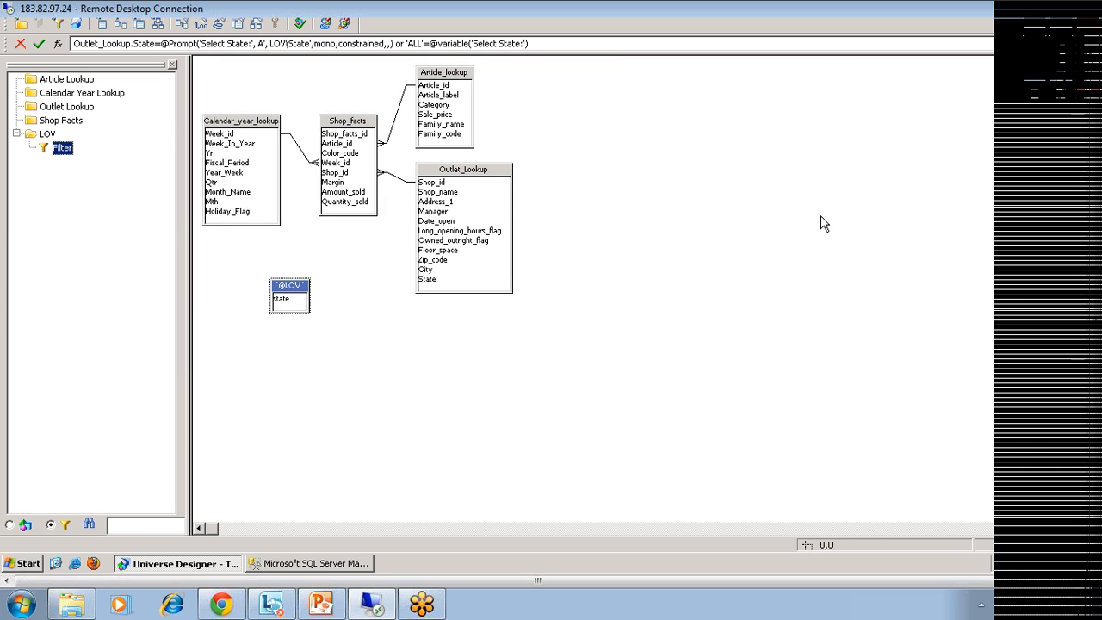
Export the Training universe to the repository domain and dismiss the export message.
click(702, 216)
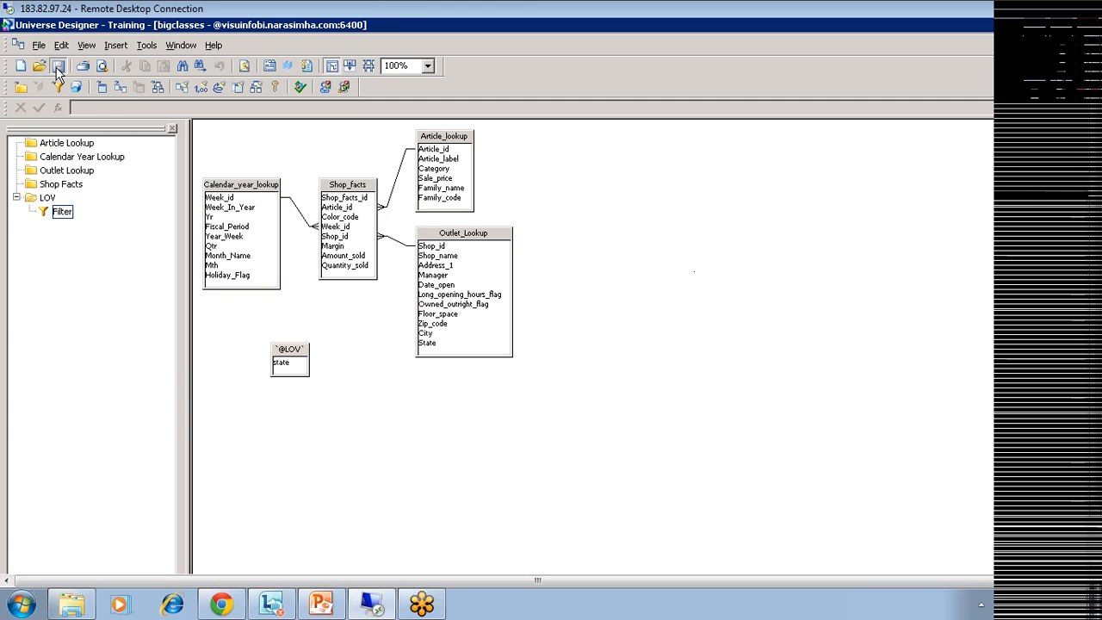
click(40, 48)
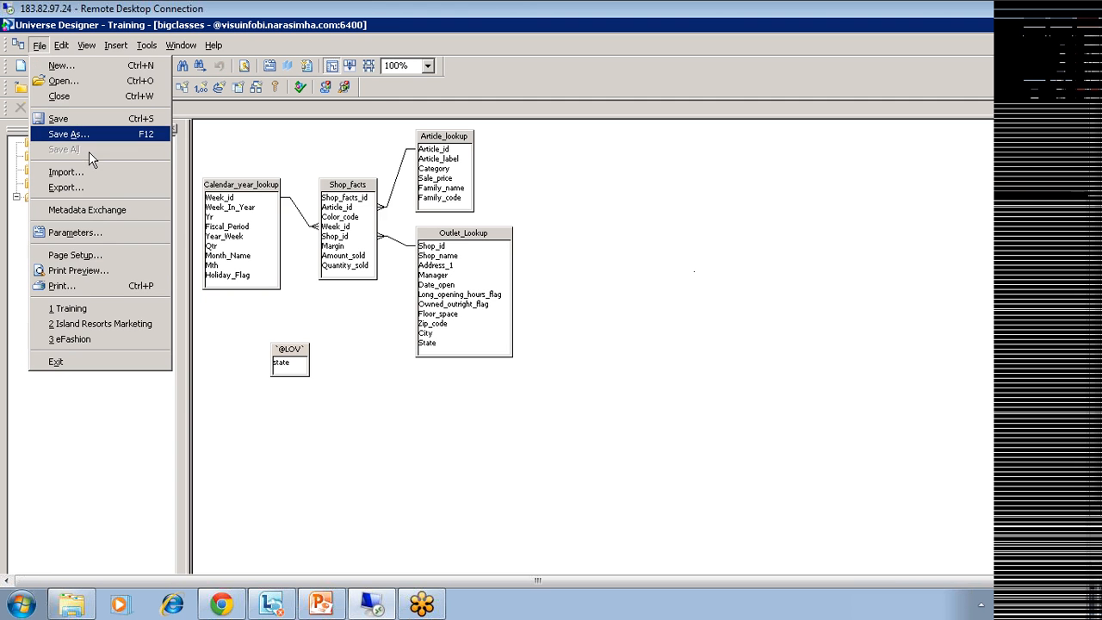
click(72, 189)
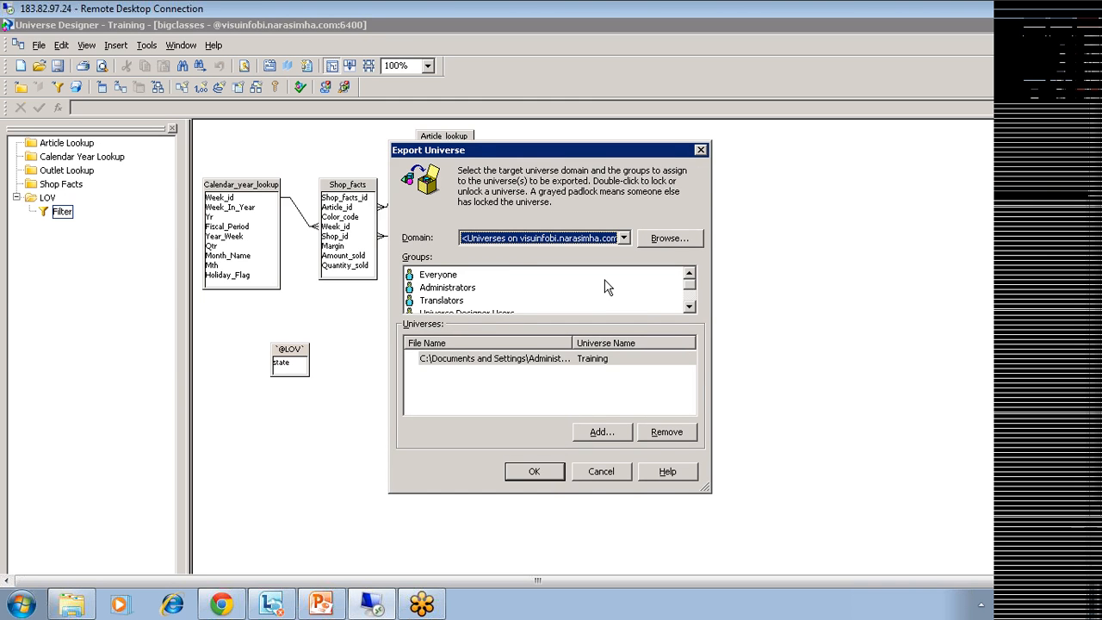
click(689, 306)
click(689, 306)
click(689, 305)
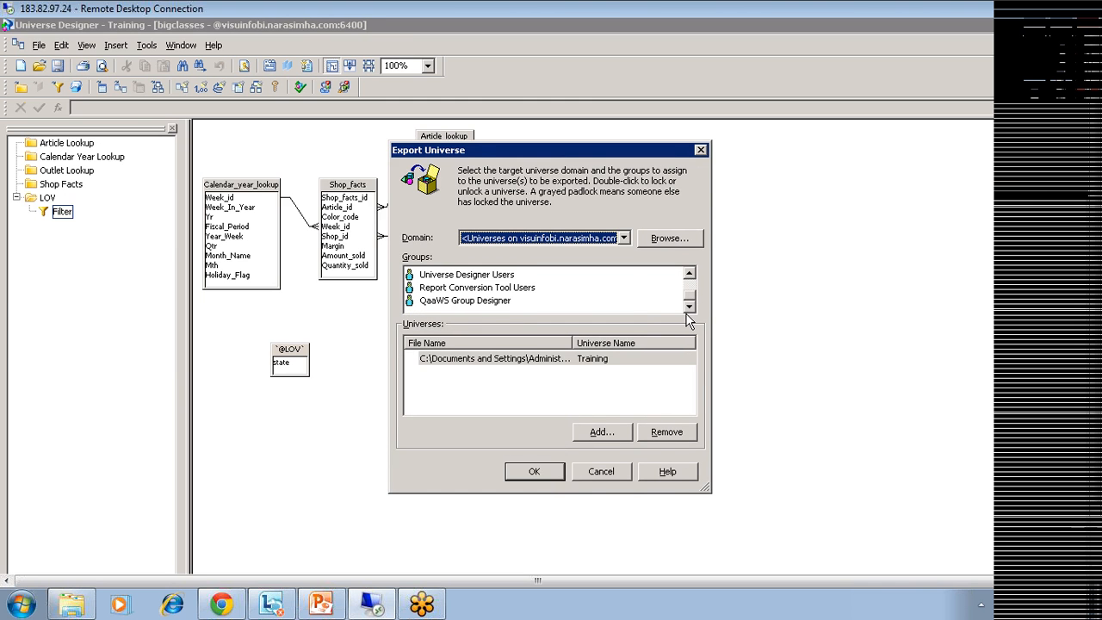
click(535, 472)
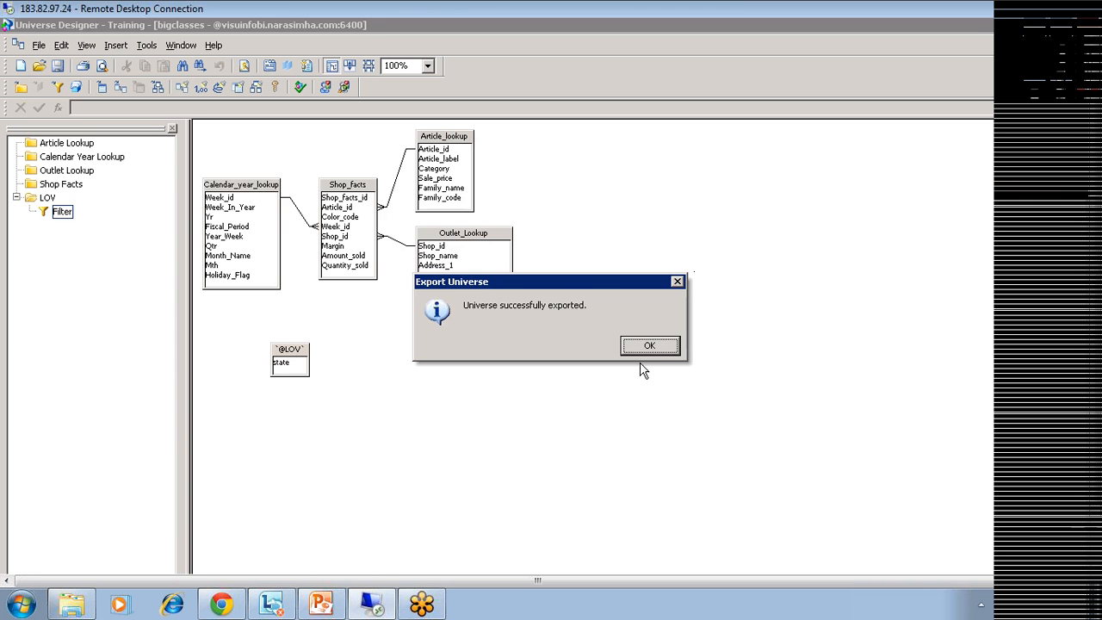
click(651, 346)
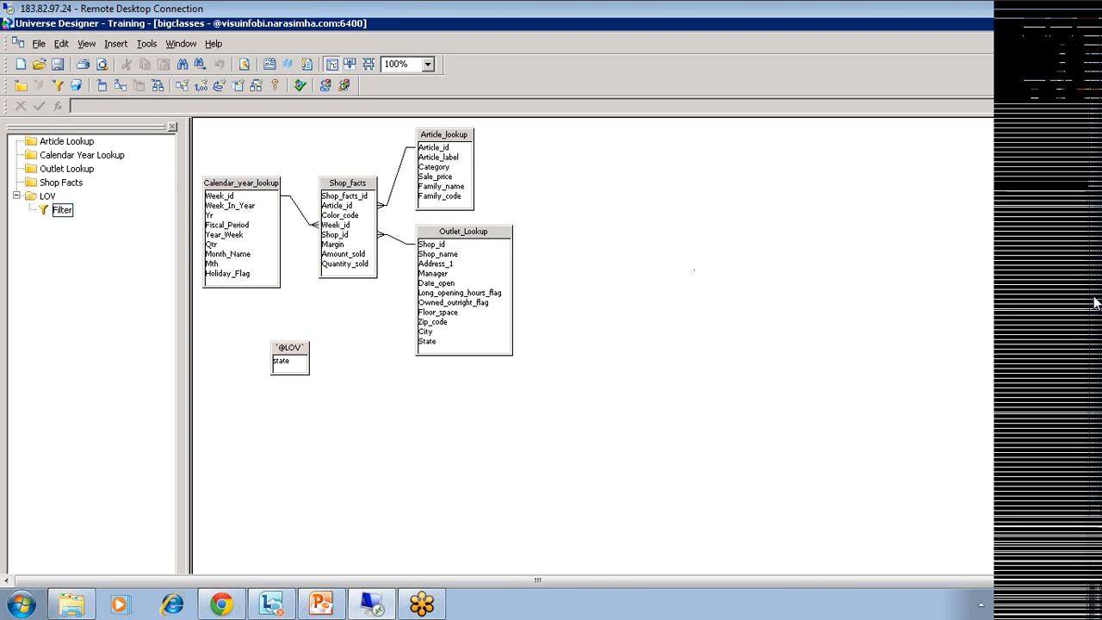
Launch Web Intelligence Rich Client from BusinessObjects Enterprise and log on by entering the account password.
click(29, 564)
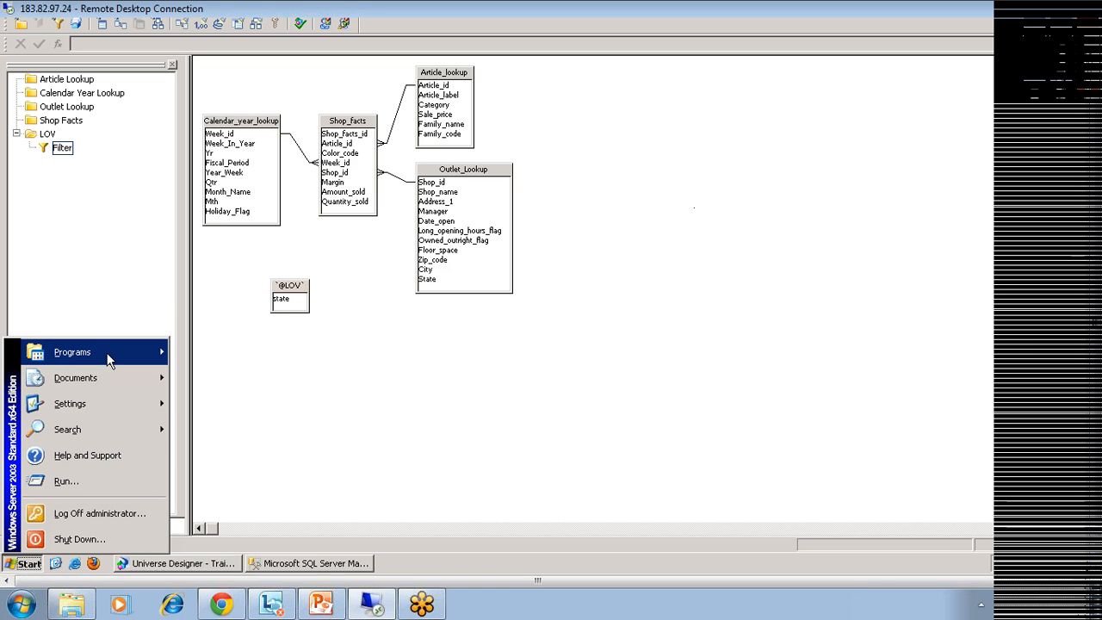
mouse_move(109, 360)
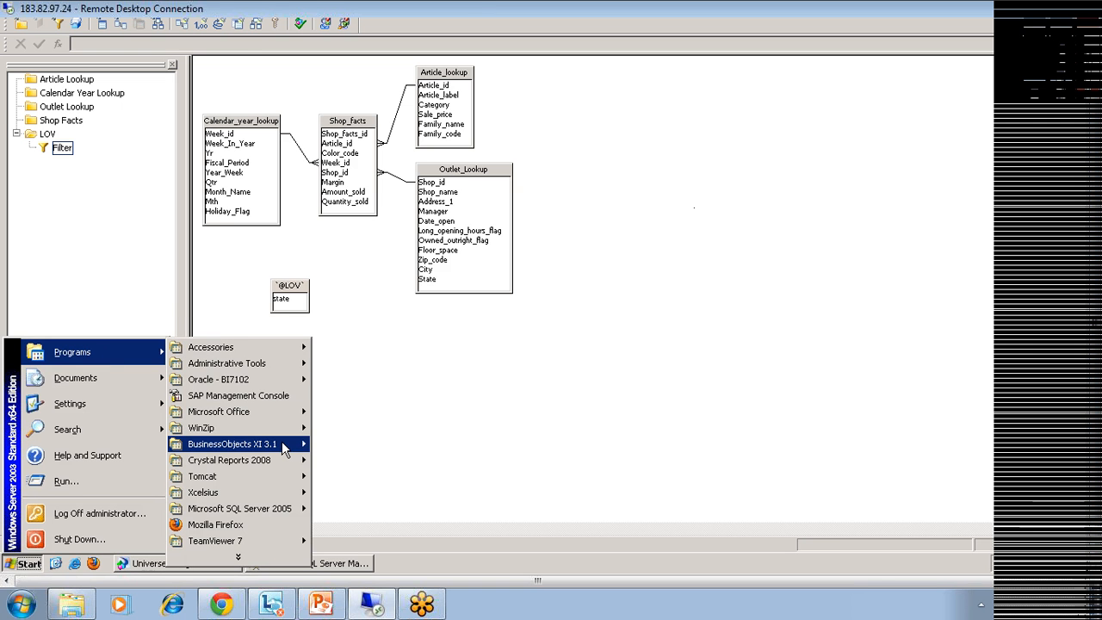
mouse_move(284, 449)
mouse_move(392, 450)
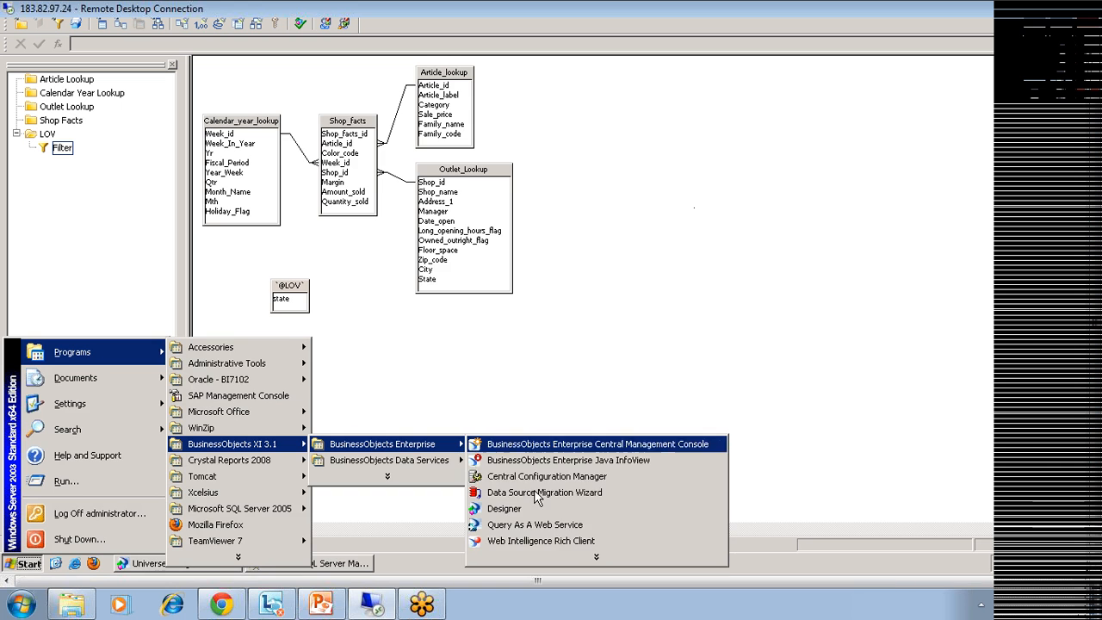
click(565, 541)
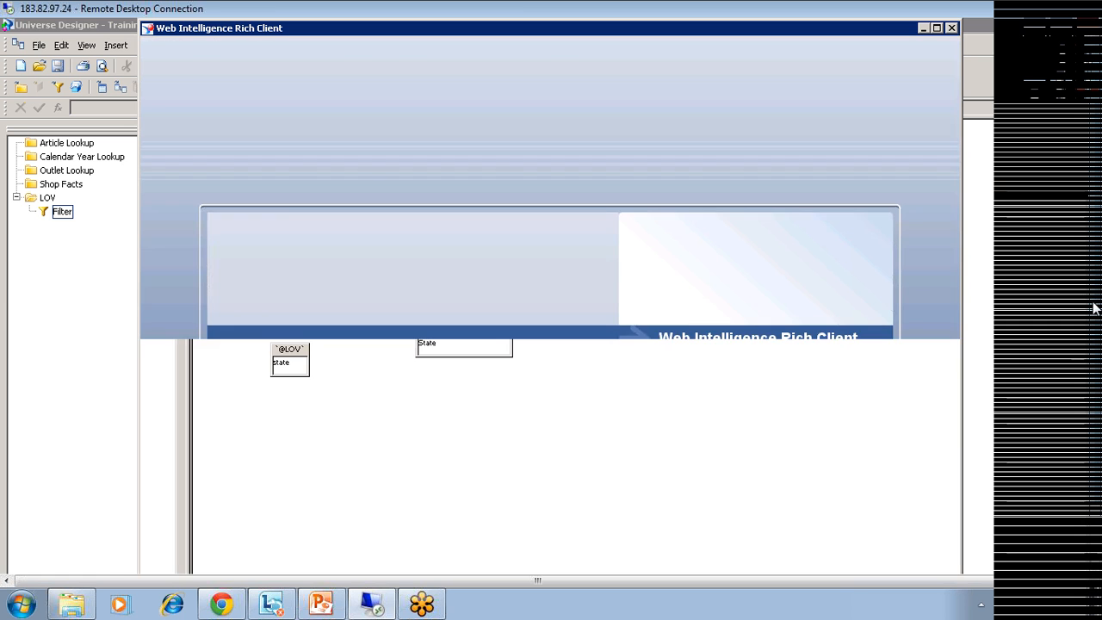
text(***********)
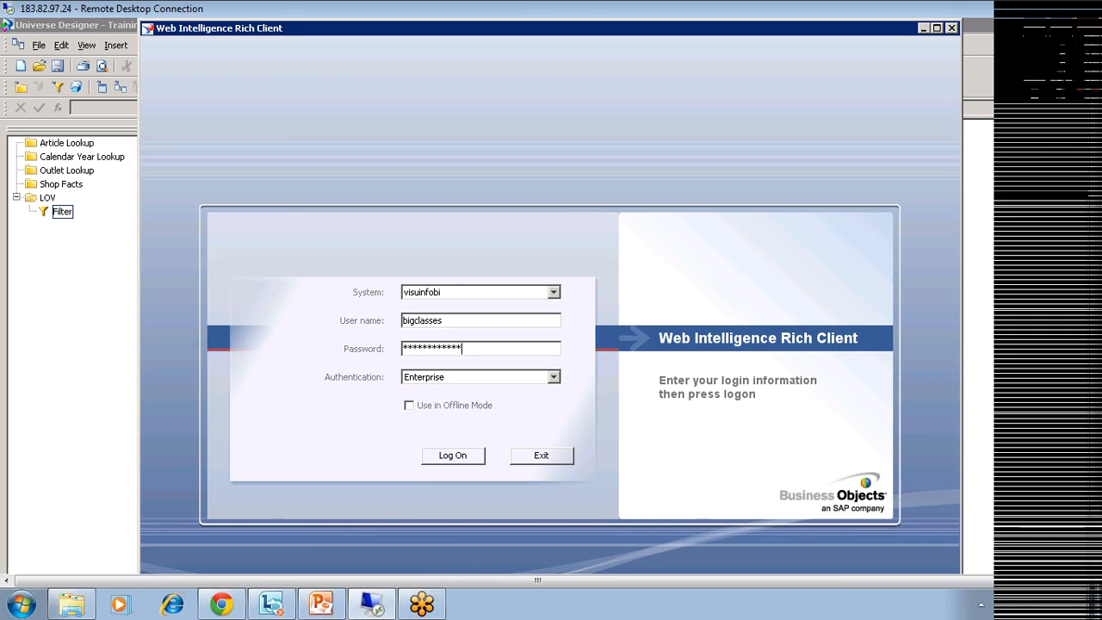
key(Return)
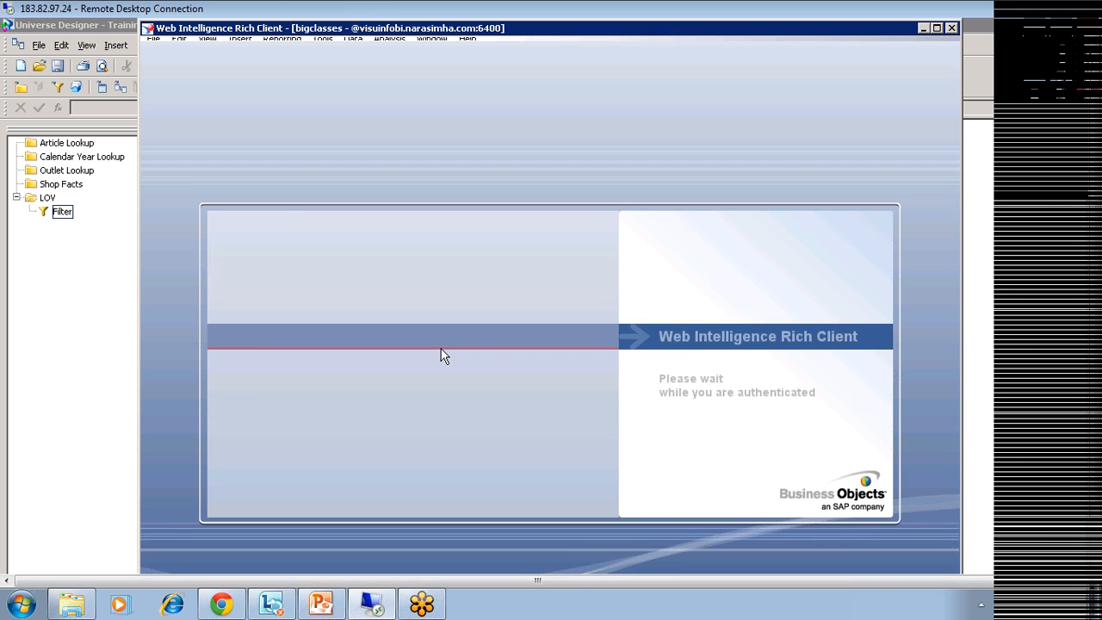
Create a new Web Intelligence document using the Training universe as its data source.
click(254, 295)
click(586, 388)
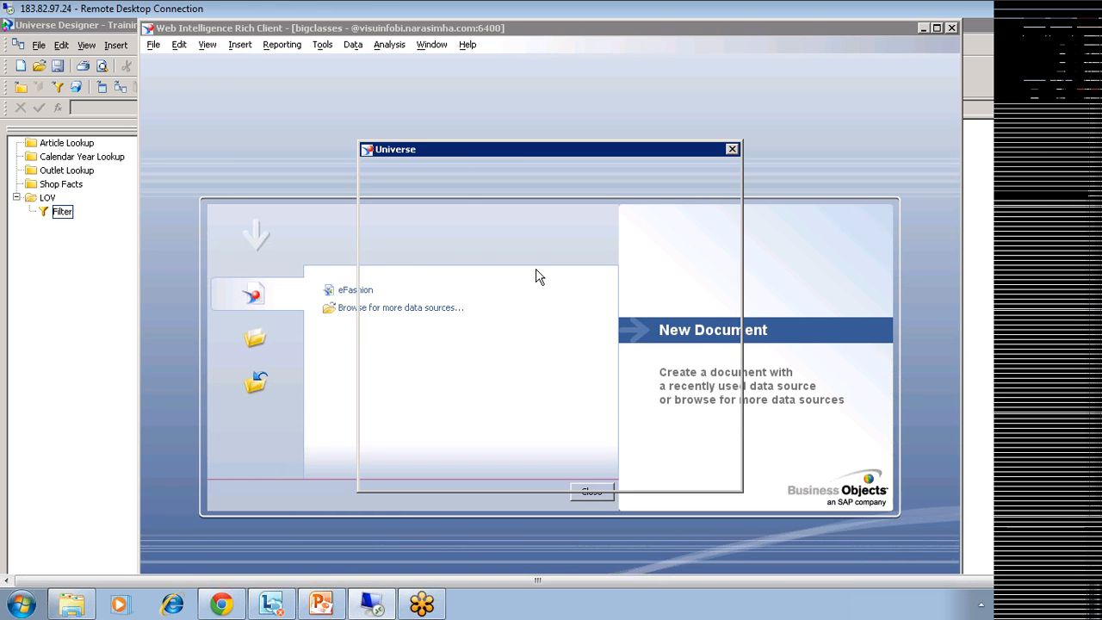
click(553, 475)
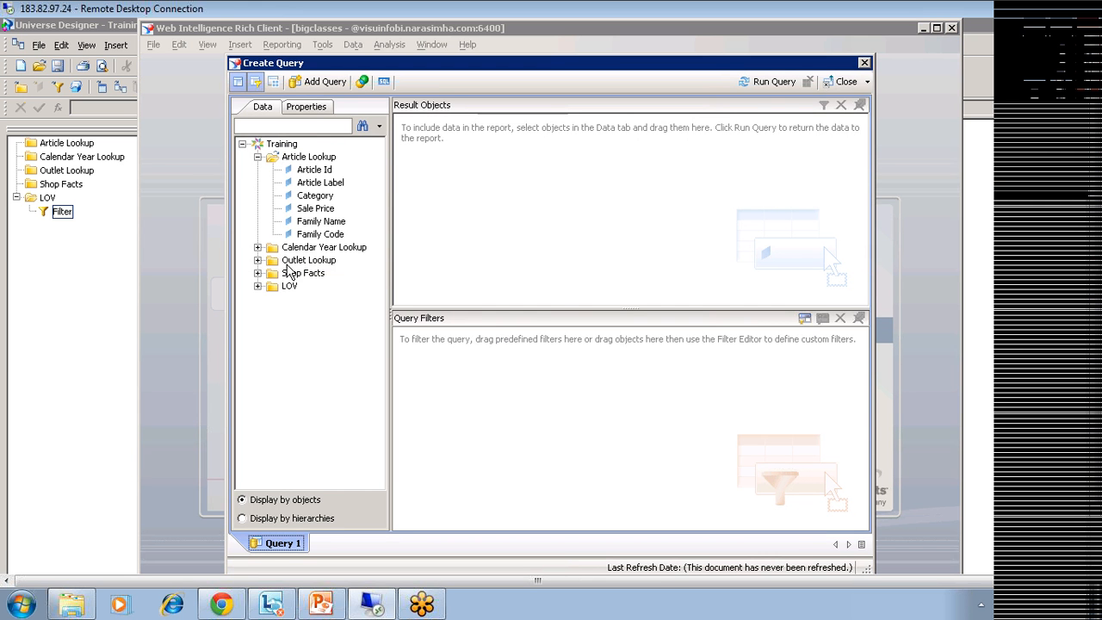
Add State from Outlet Lookup and Amount Sold from Shop Facts to the query's result objects.
click(257, 274)
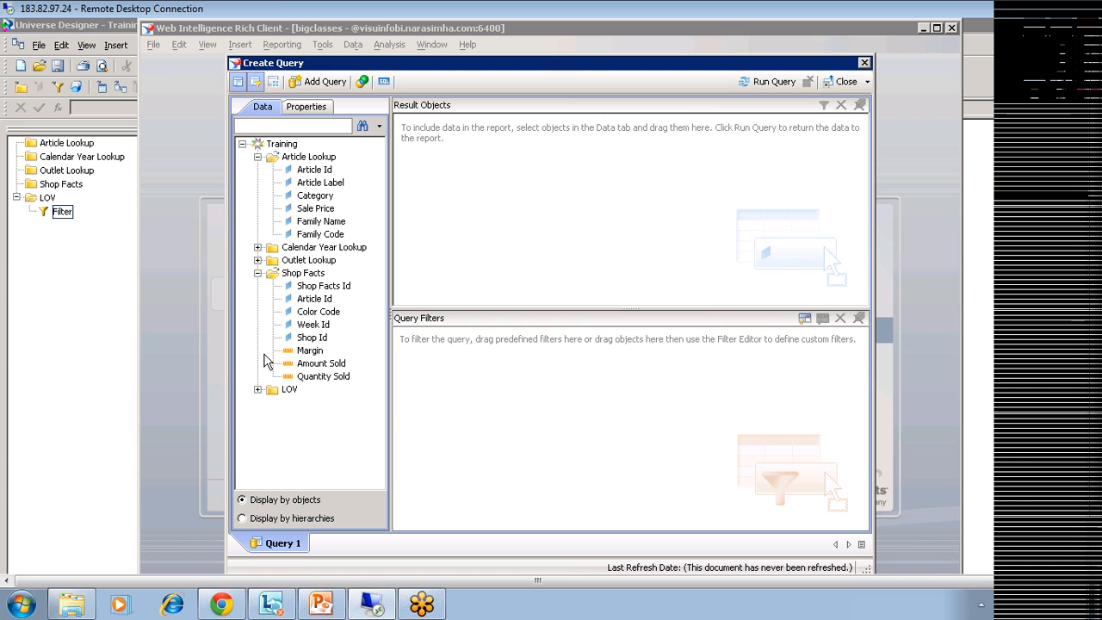
click(258, 260)
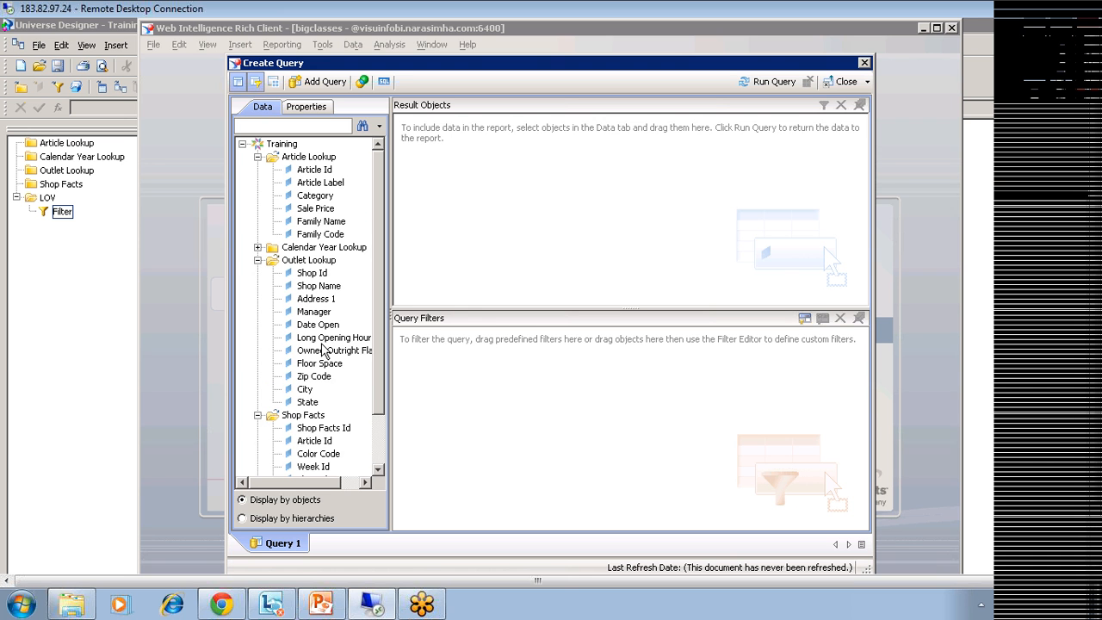
double_click(319, 402)
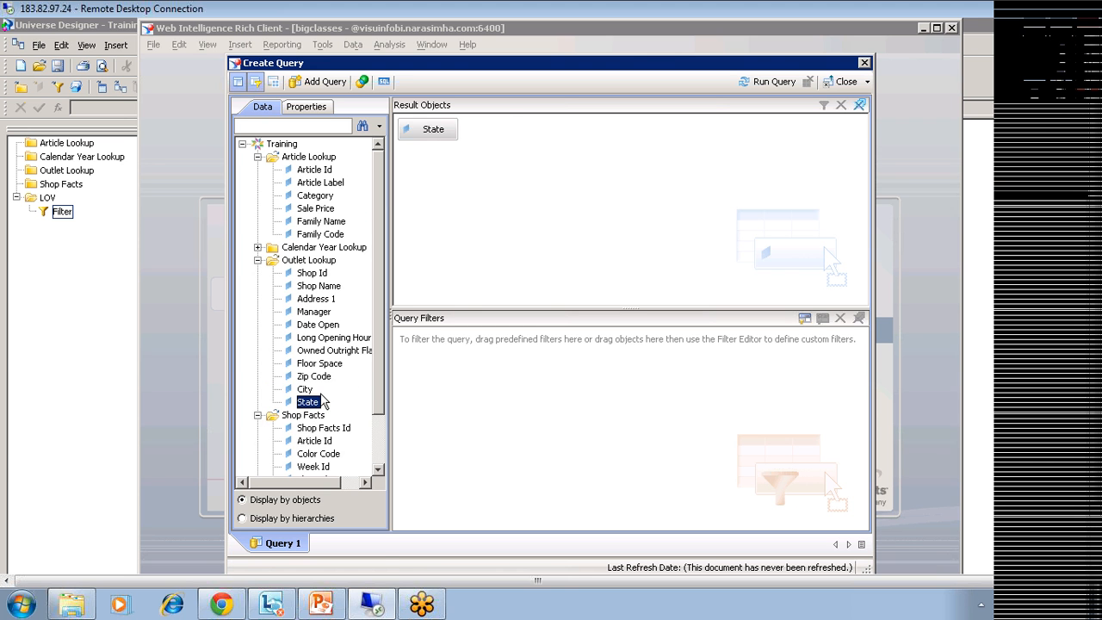
drag(380, 303, 379, 394)
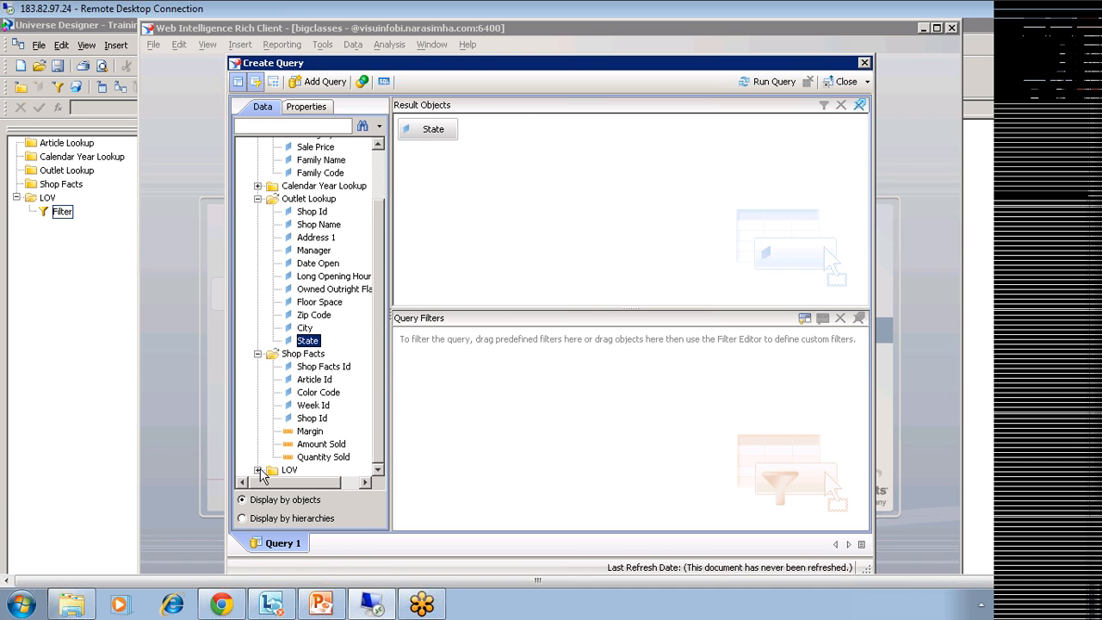
double_click(328, 450)
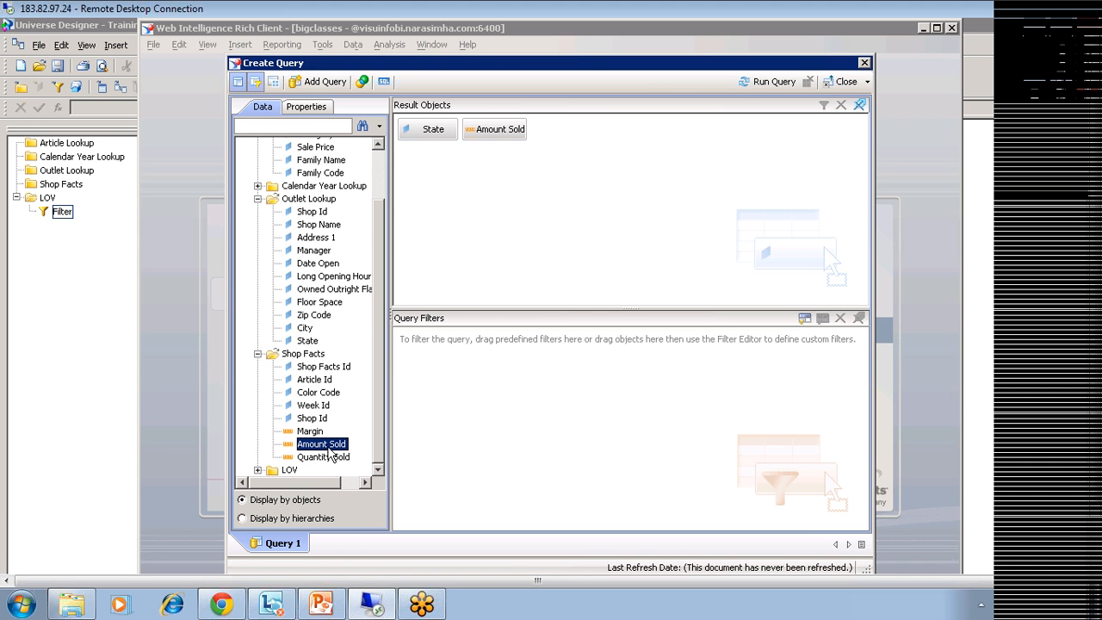
Add the predefined Filter from the LOV class to the query filters and run the query.
click(258, 471)
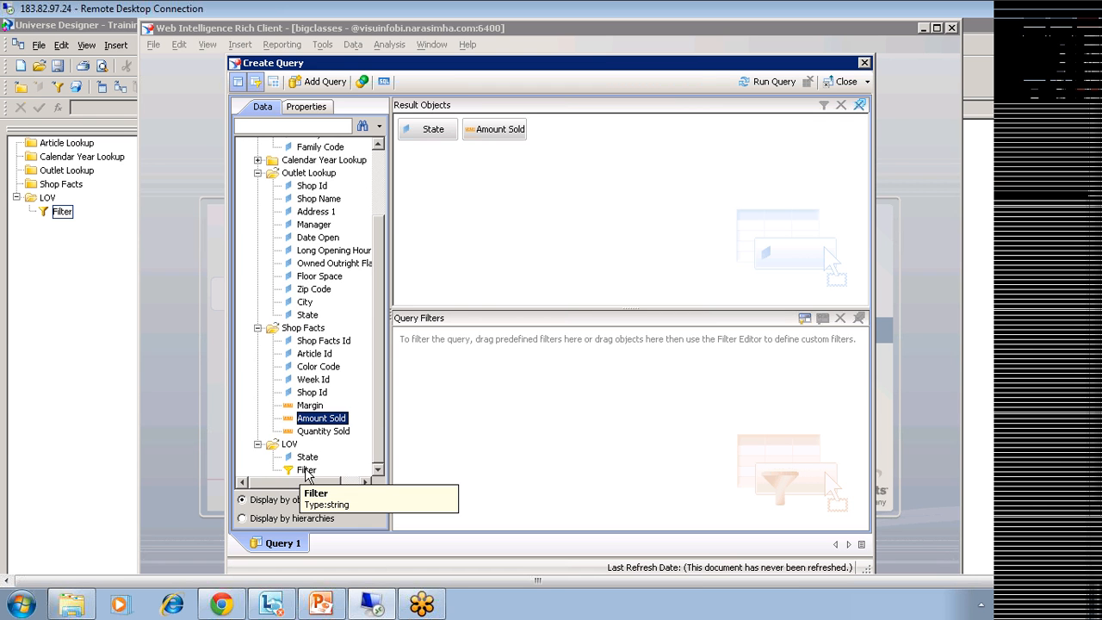
drag(302, 473, 463, 363)
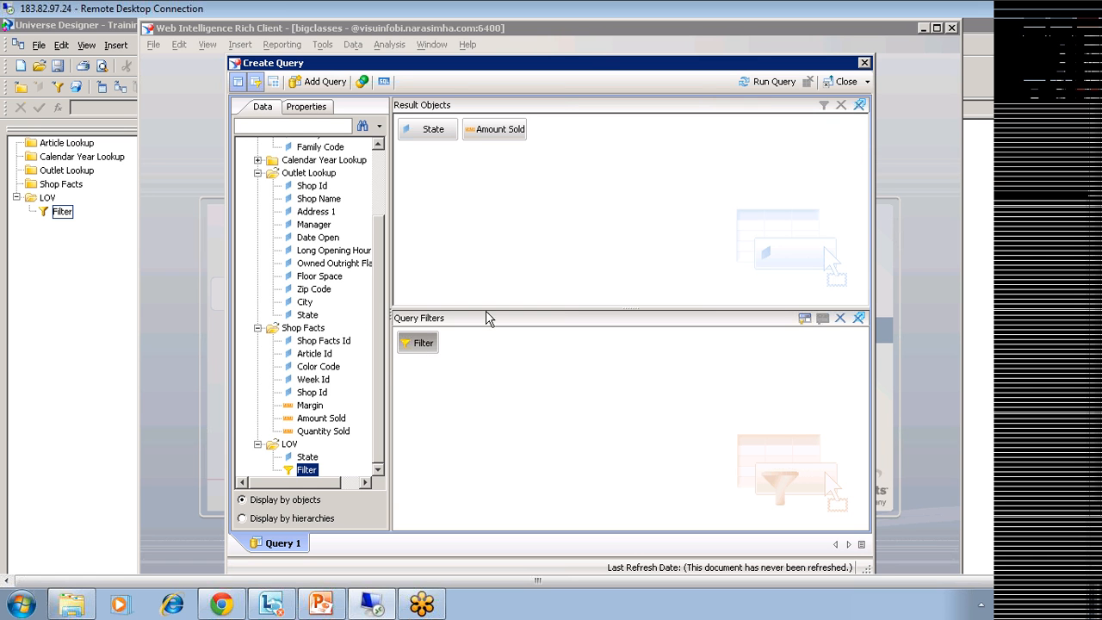
click(765, 82)
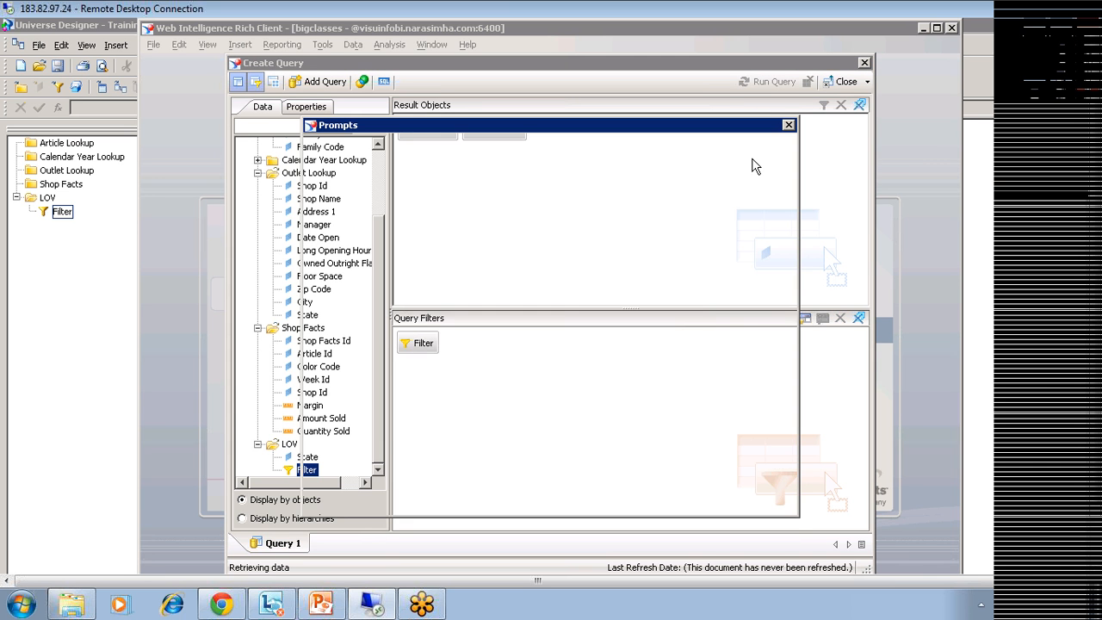
Answer the Select State prompt with California and run the query.
drag(448, 131, 447, 80)
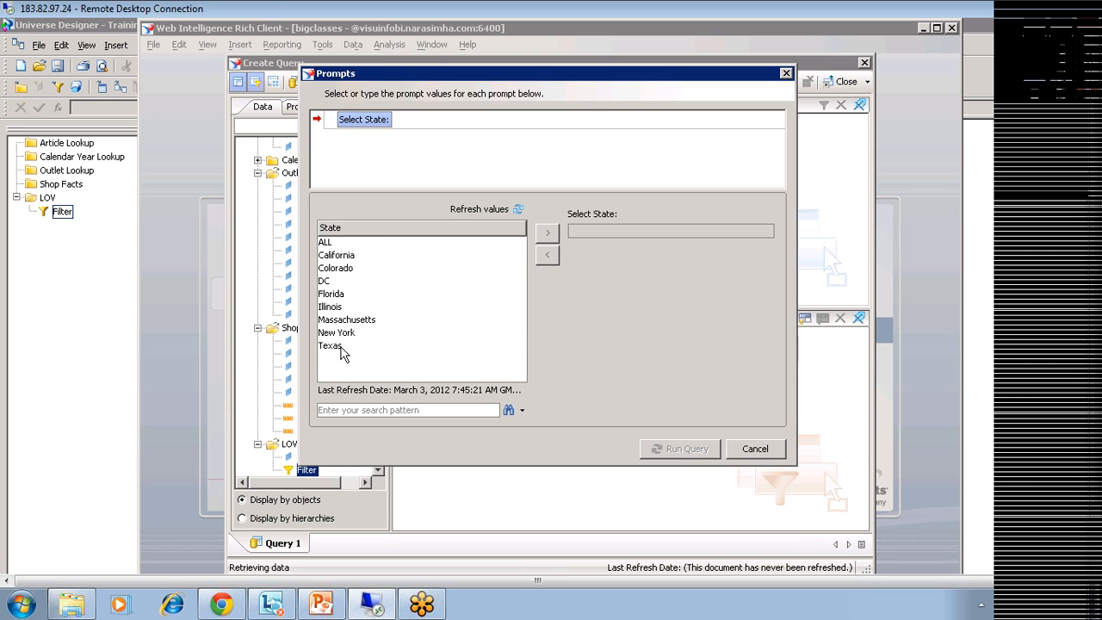
click(328, 242)
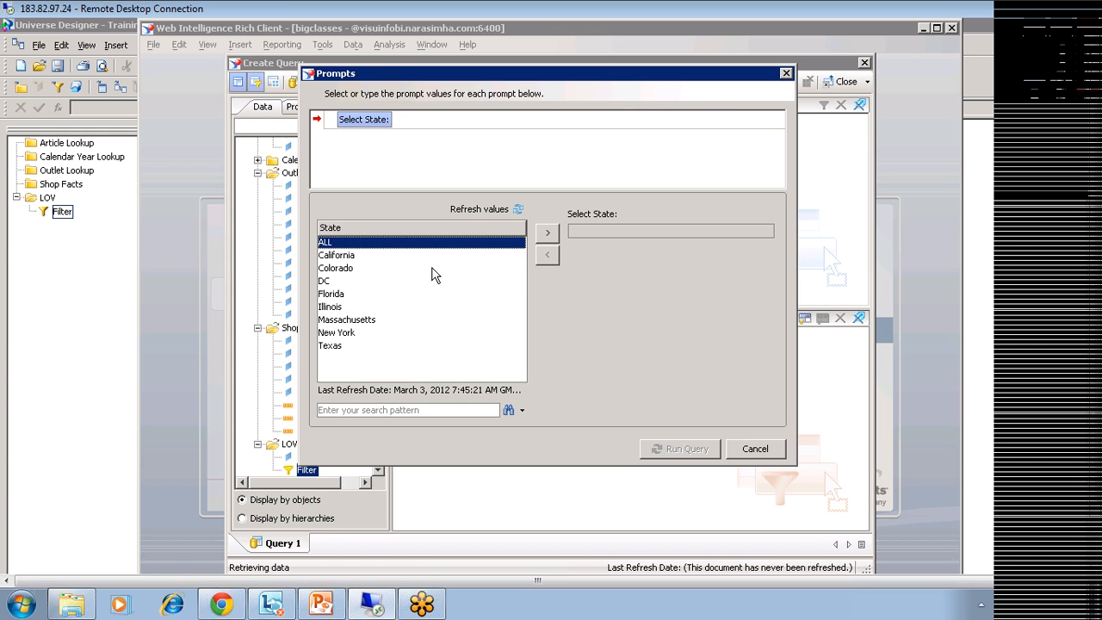
click(347, 256)
click(548, 233)
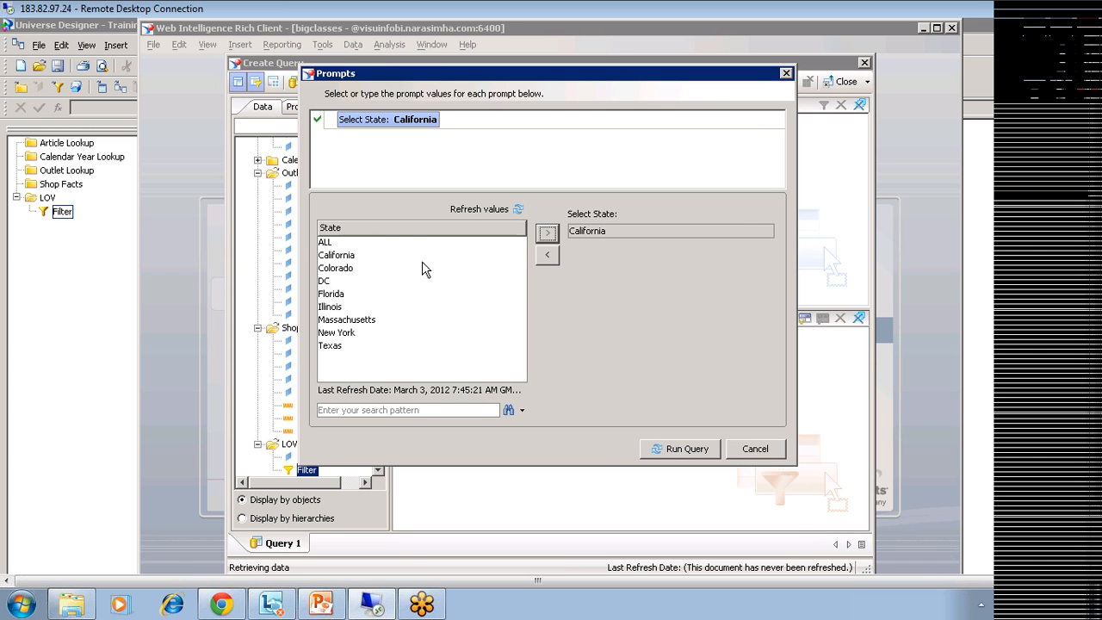
click(684, 448)
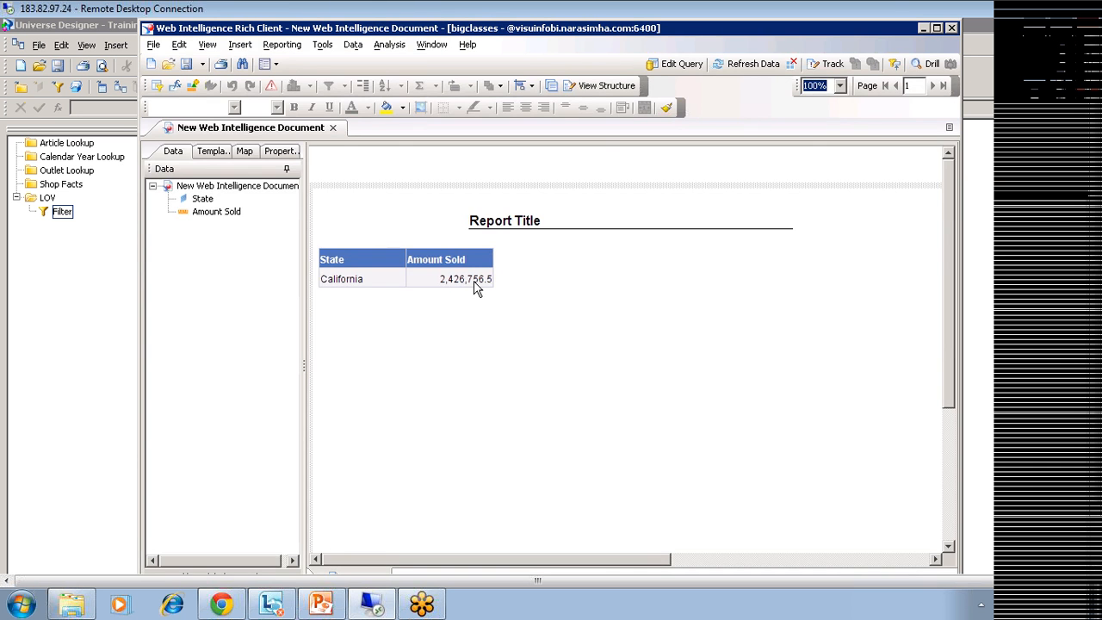
Refresh the report's data with ALL as the Select State prompt value.
click(738, 66)
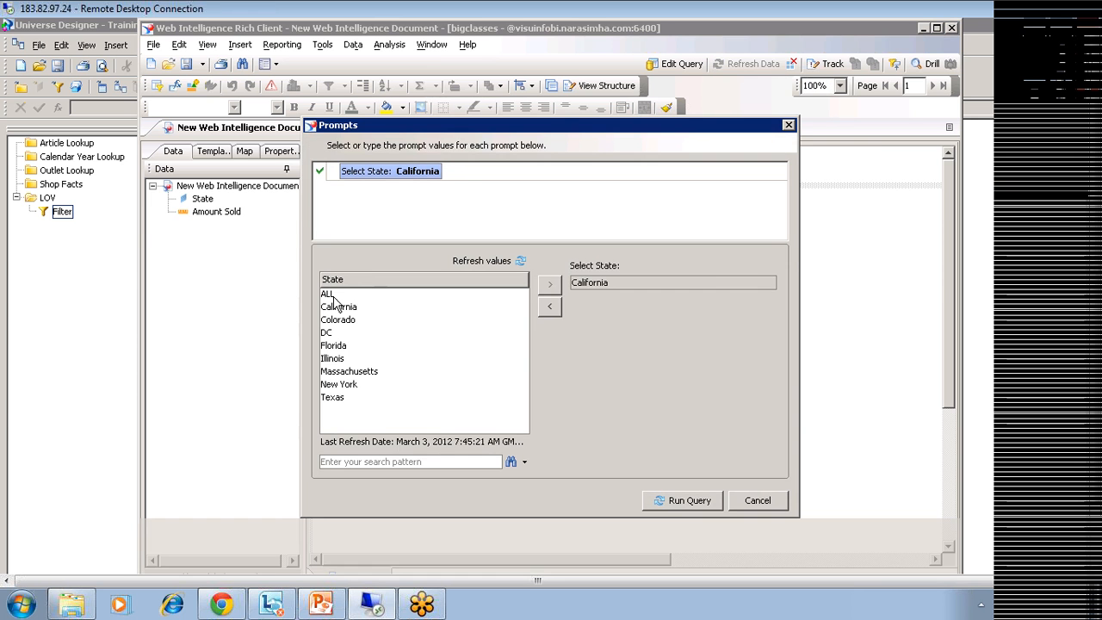
click(328, 294)
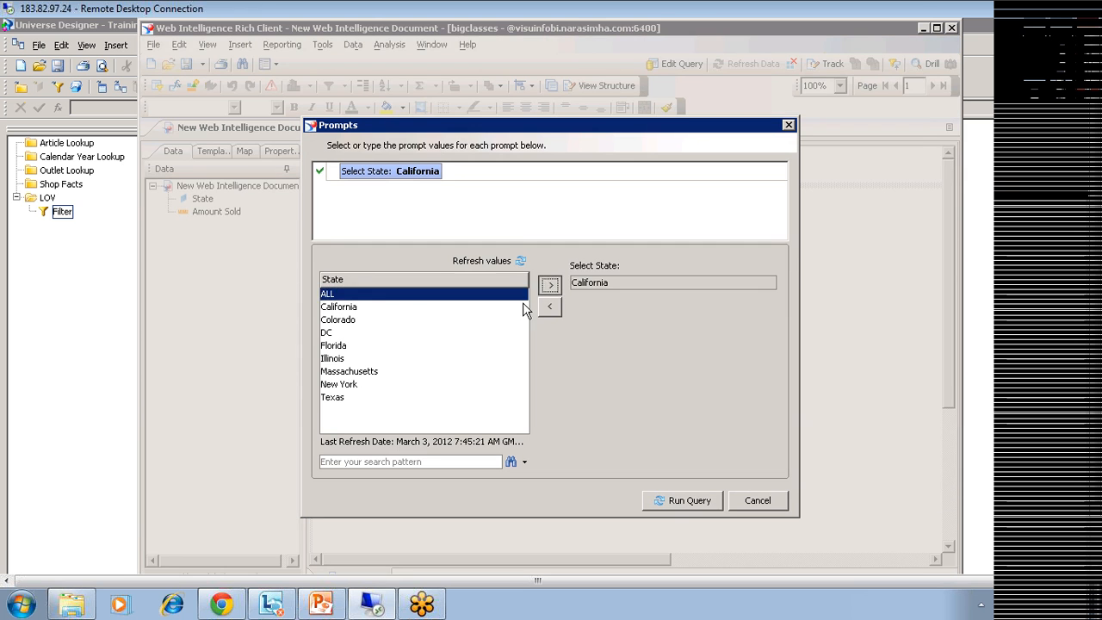
click(550, 284)
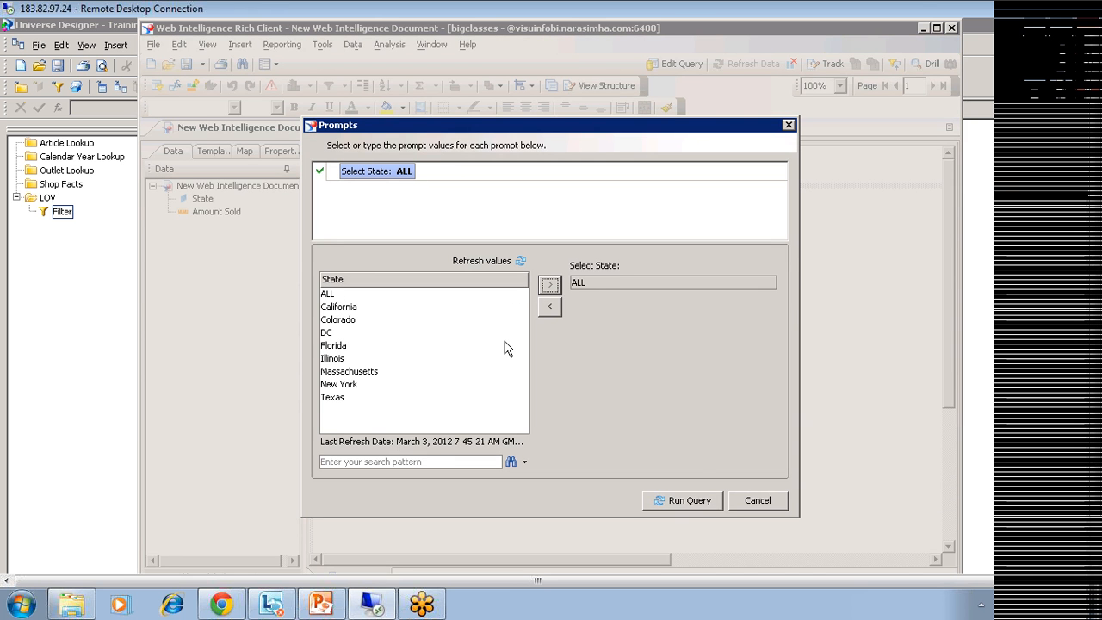
click(688, 503)
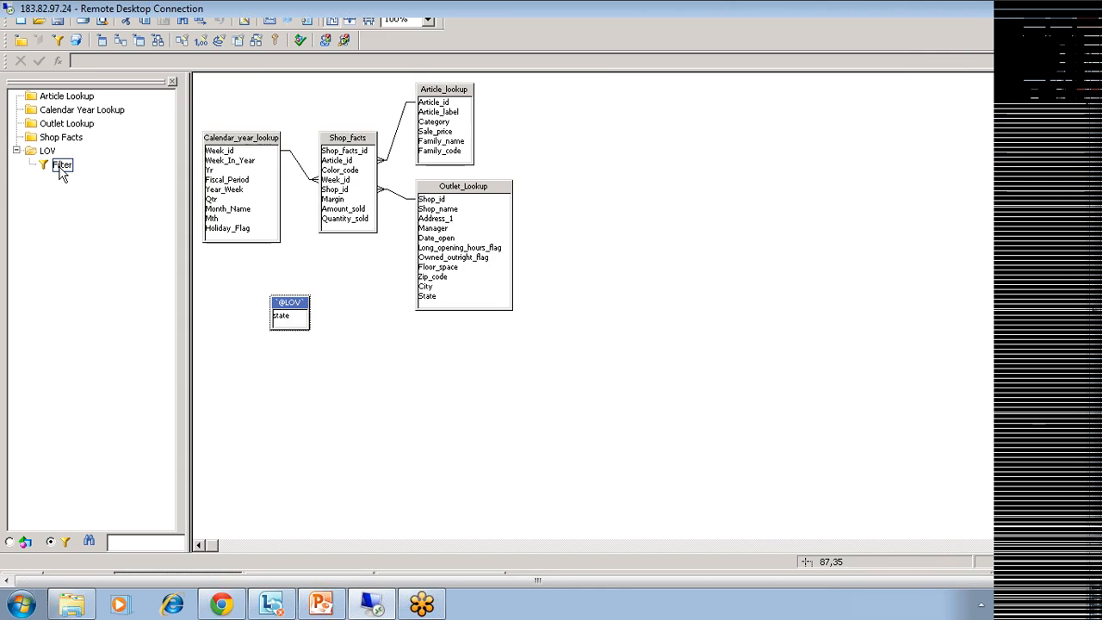
double_click(62, 164)
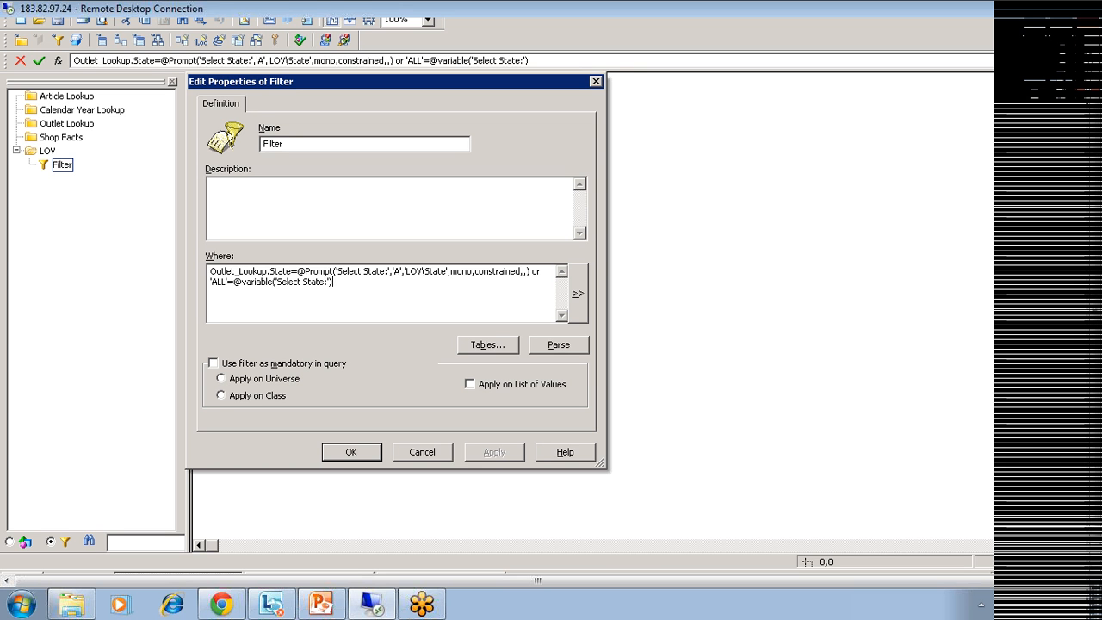
drag(298, 271, 210, 271)
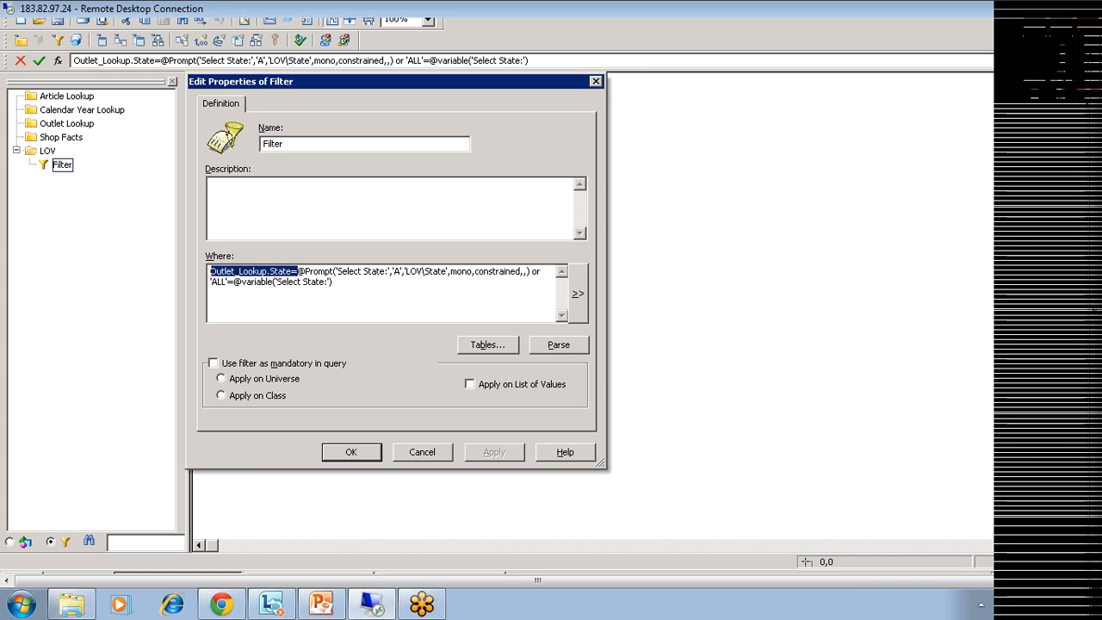
drag(544, 272, 530, 271)
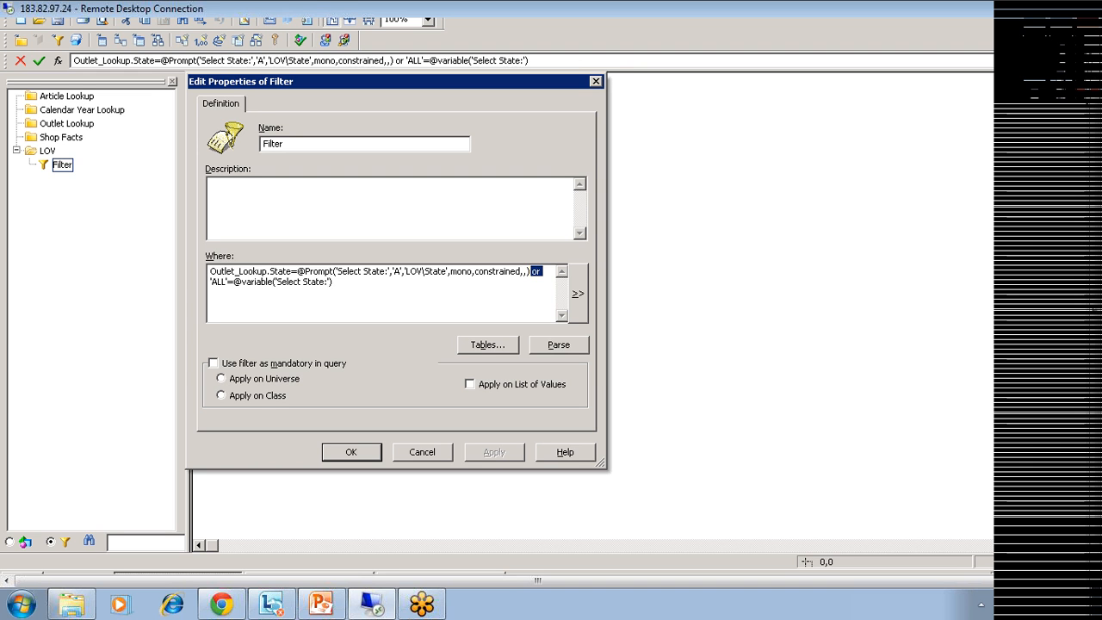
drag(298, 271, 531, 271)
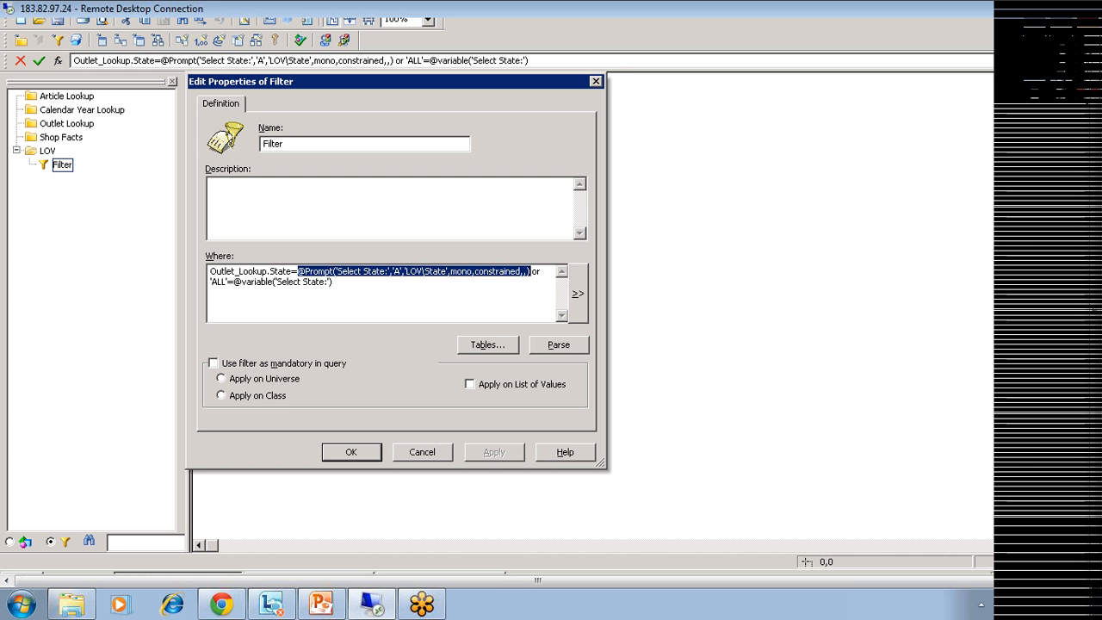
drag(332, 281, 234, 281)
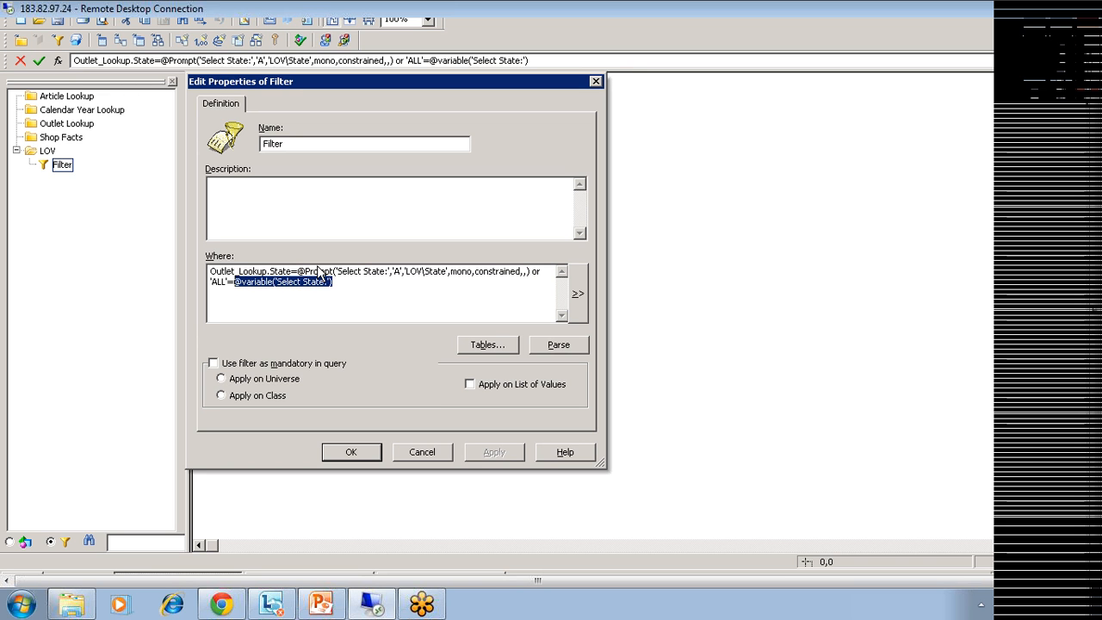
drag(298, 271, 533, 271)
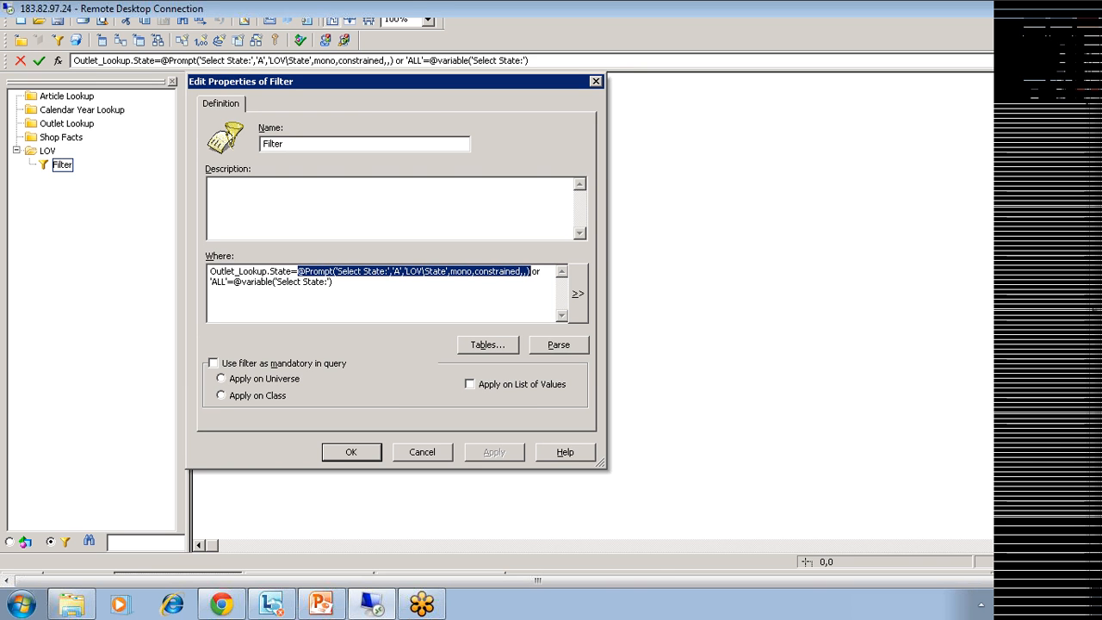
click(335, 283)
drag(334, 282, 229, 283)
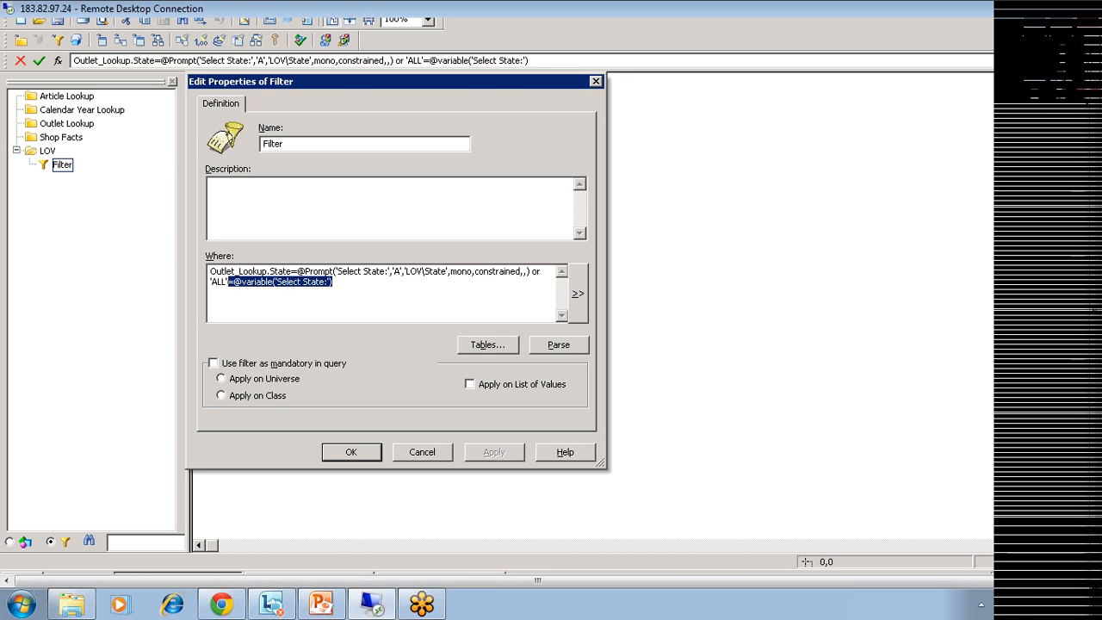
drag(298, 272, 530, 272)
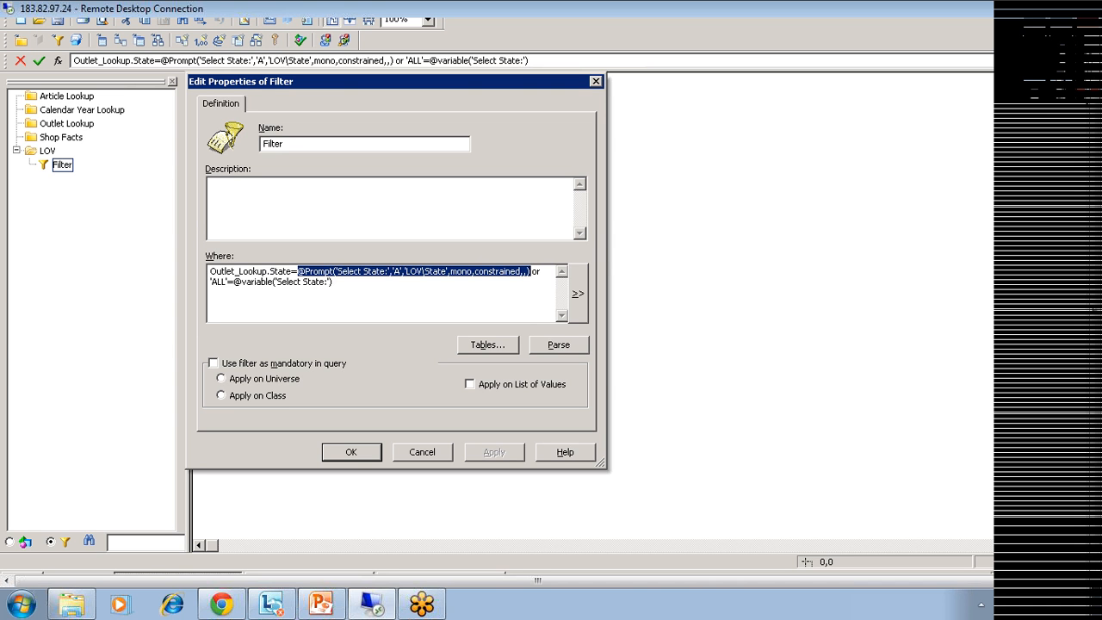
drag(277, 282, 331, 282)
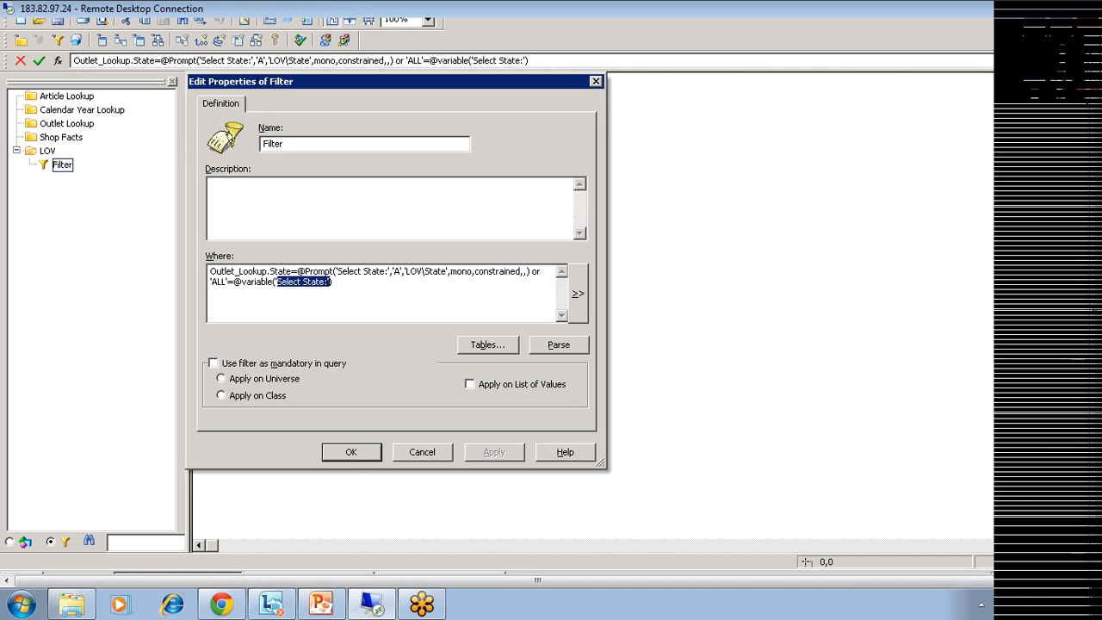
click(335, 283)
text(:)
key(BackSpace)
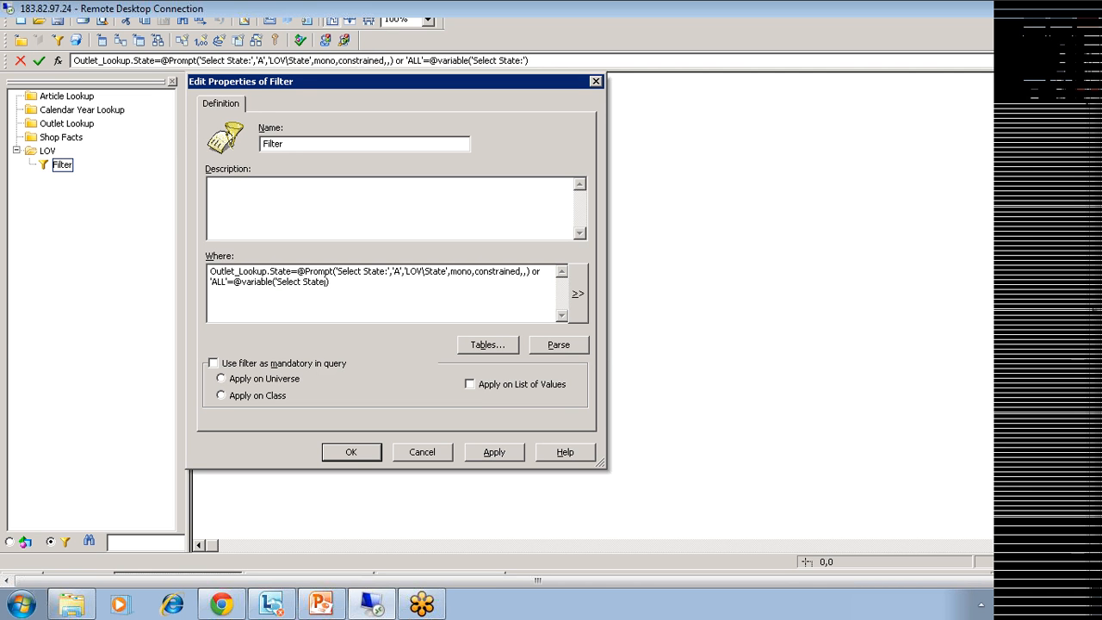
click(578, 346)
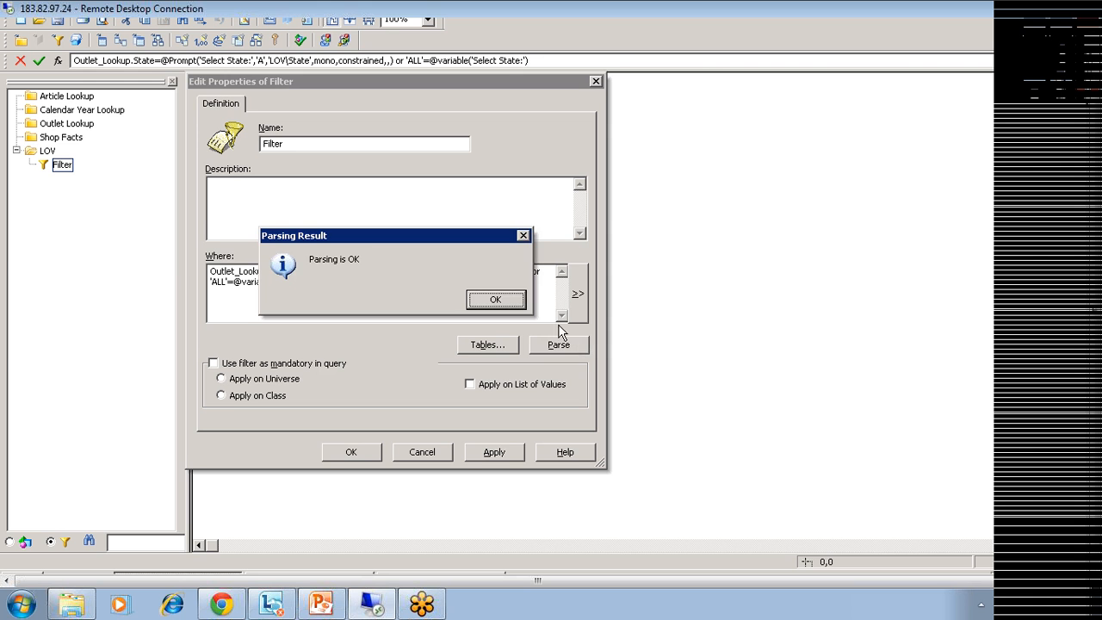
click(521, 302)
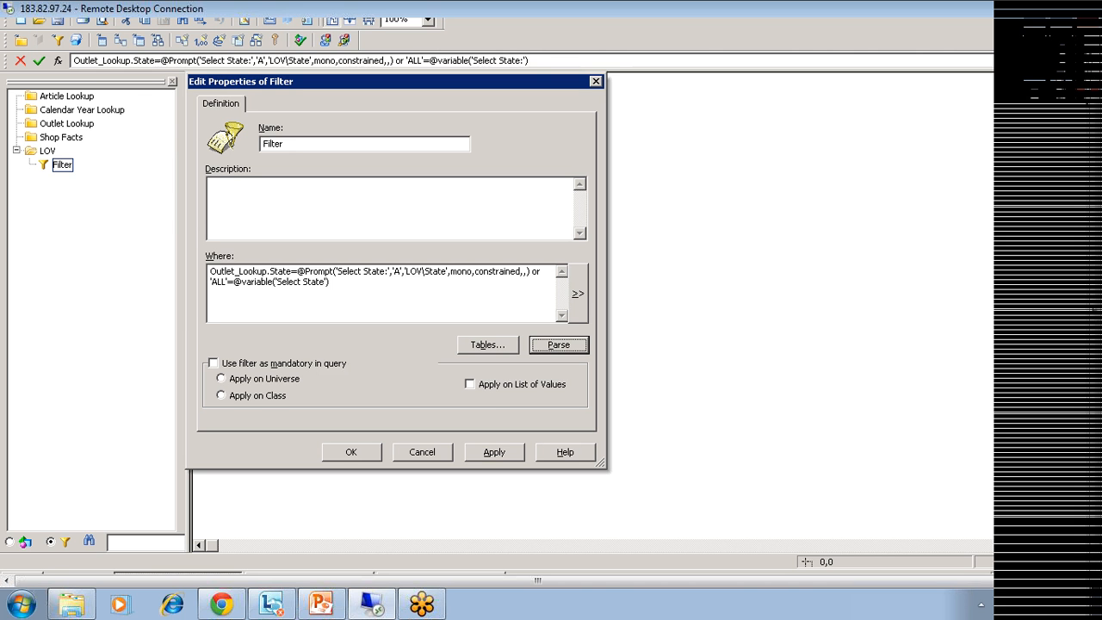
click(493, 452)
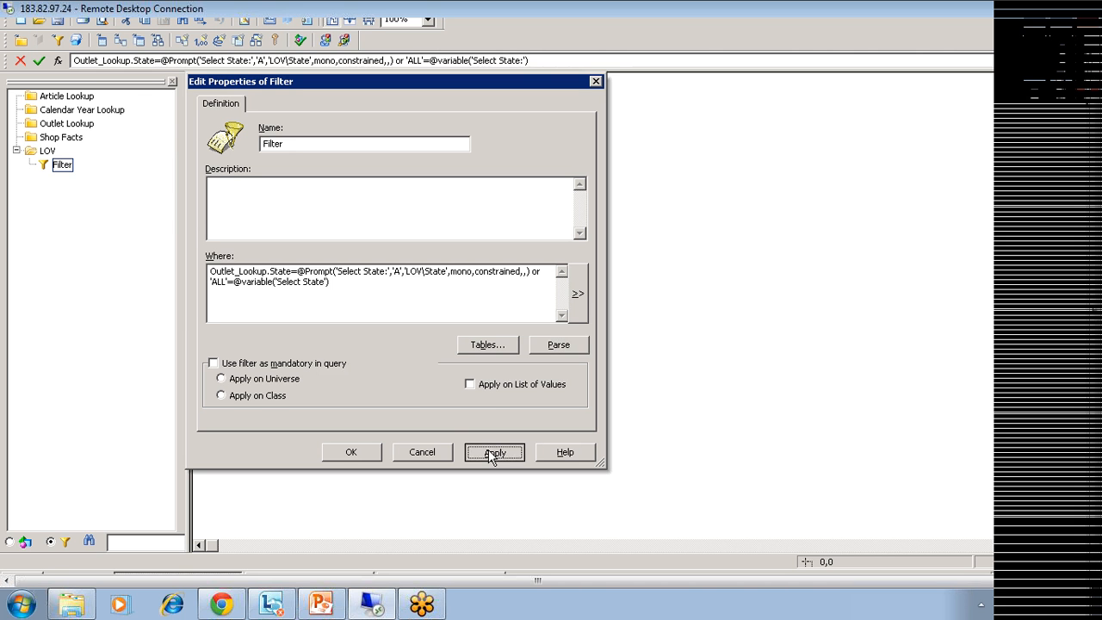
click(366, 451)
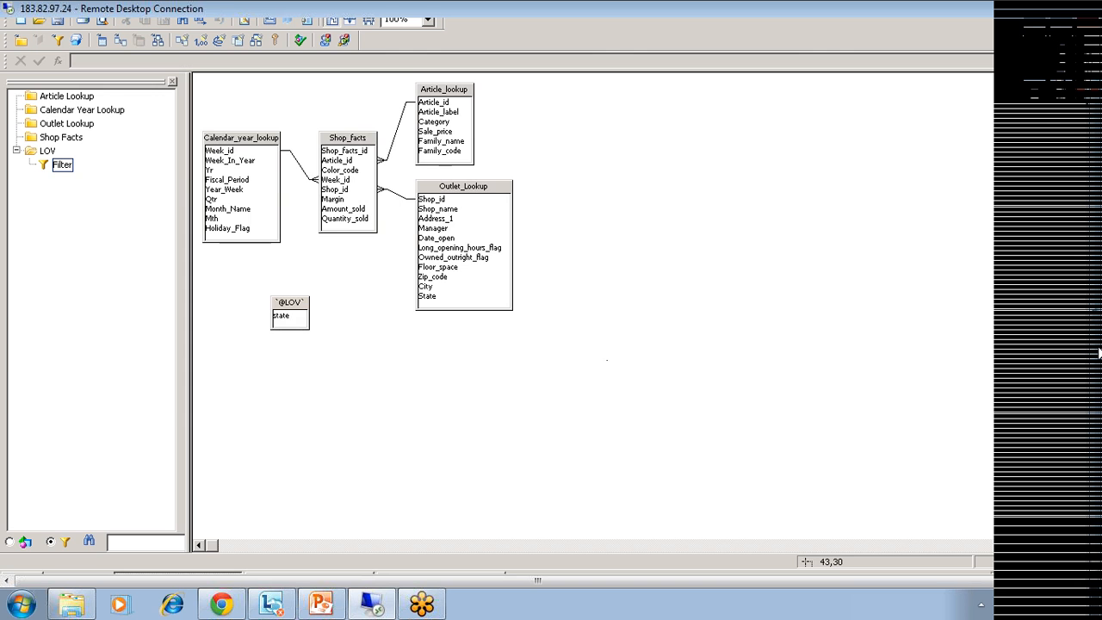
Export the Training universe with the modified Filter condition.
click(39, 45)
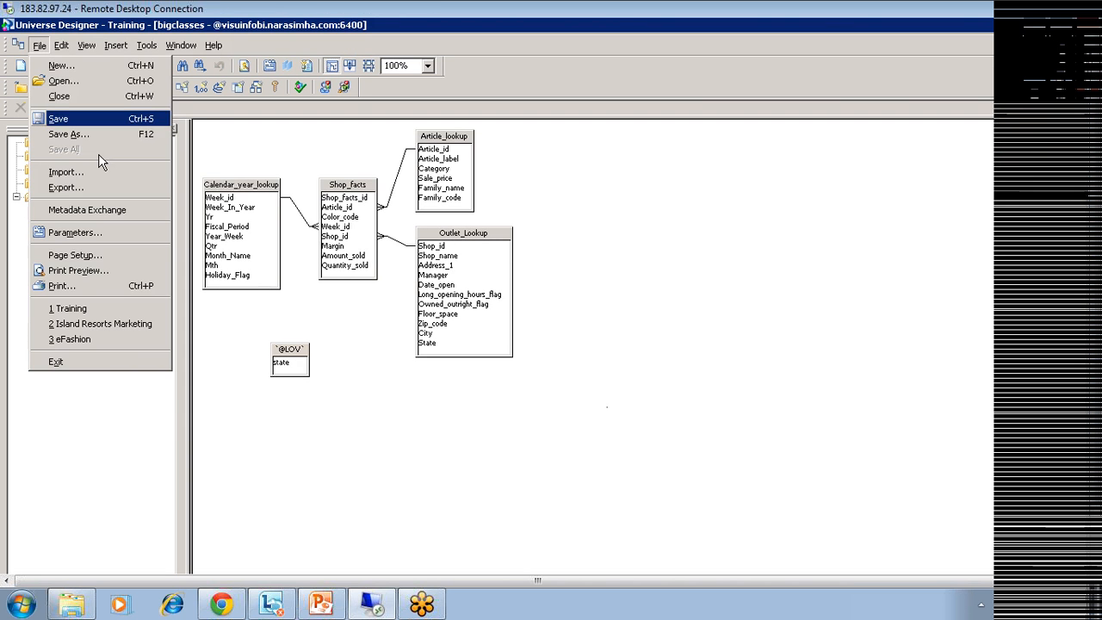
click(81, 186)
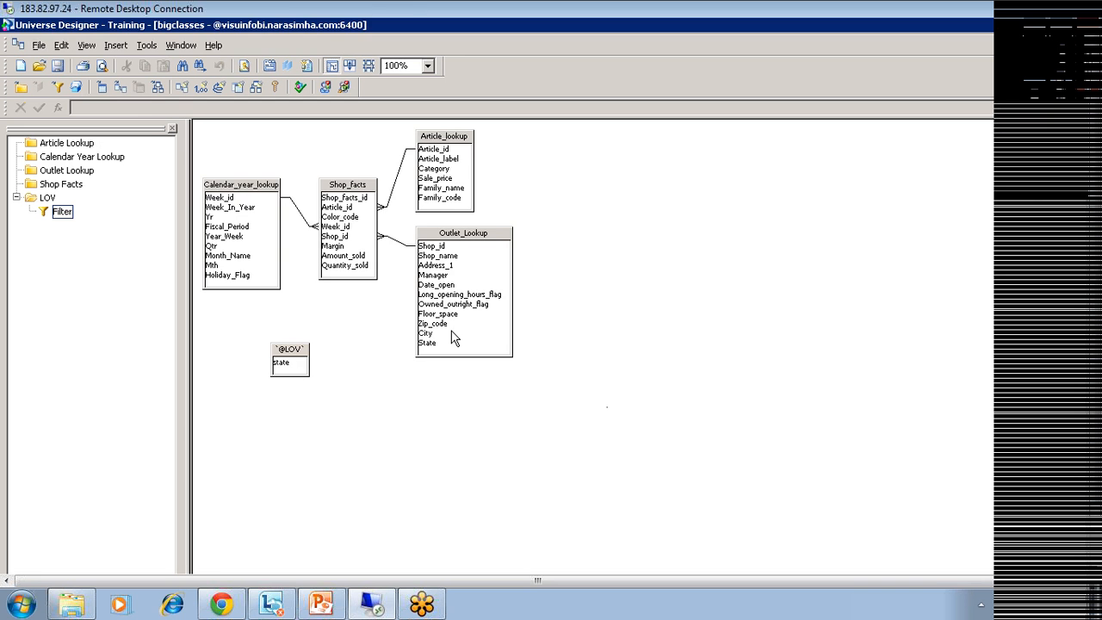
click(538, 475)
click(646, 345)
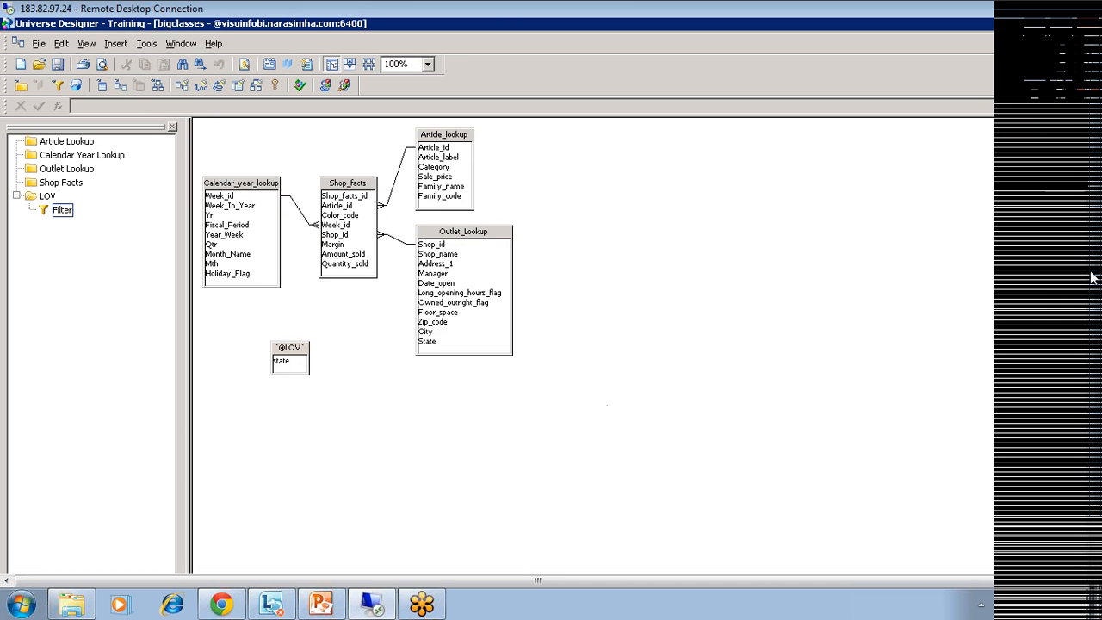
Switch to Web Intelligence Rich Client and close it together with the open report.
click(420, 564)
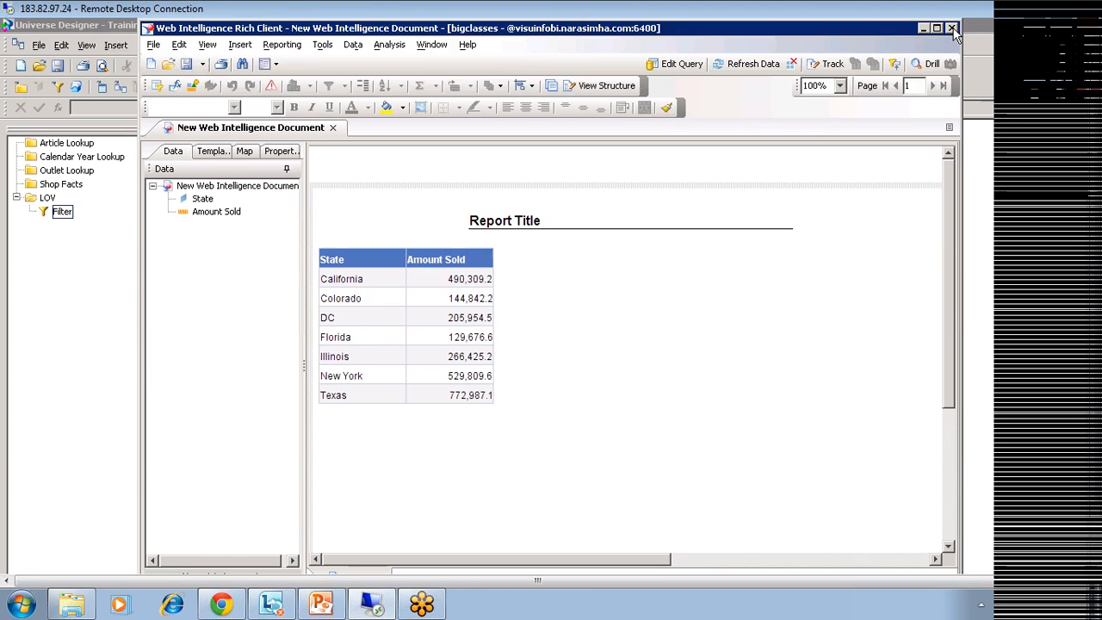
click(952, 28)
click(560, 339)
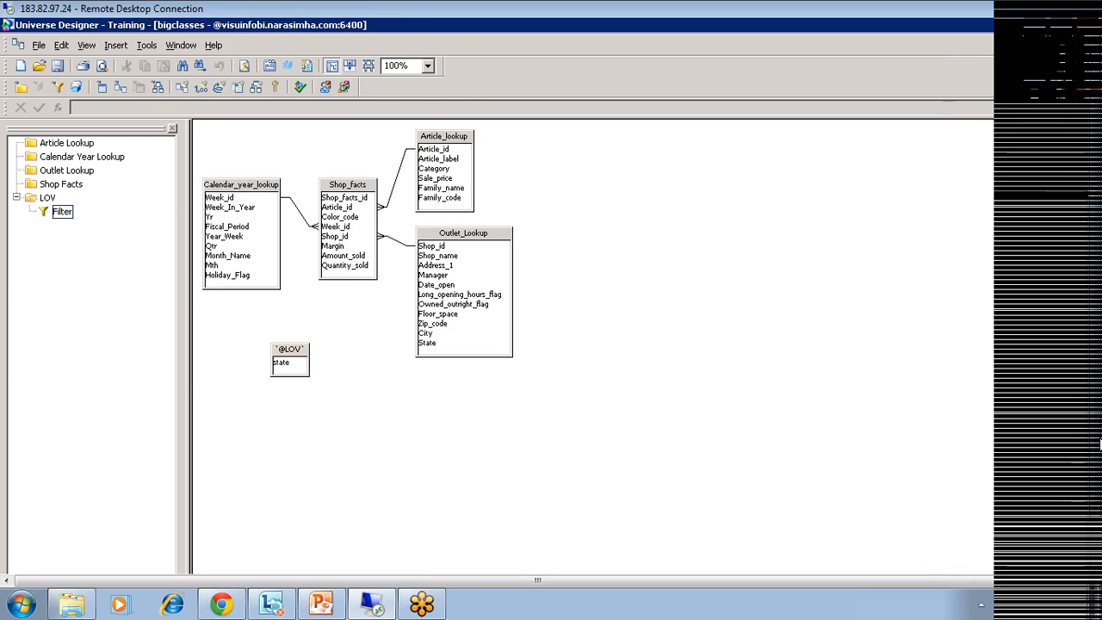
Start Web Intelligence Rich Client again and log on with the account password.
click(30, 565)
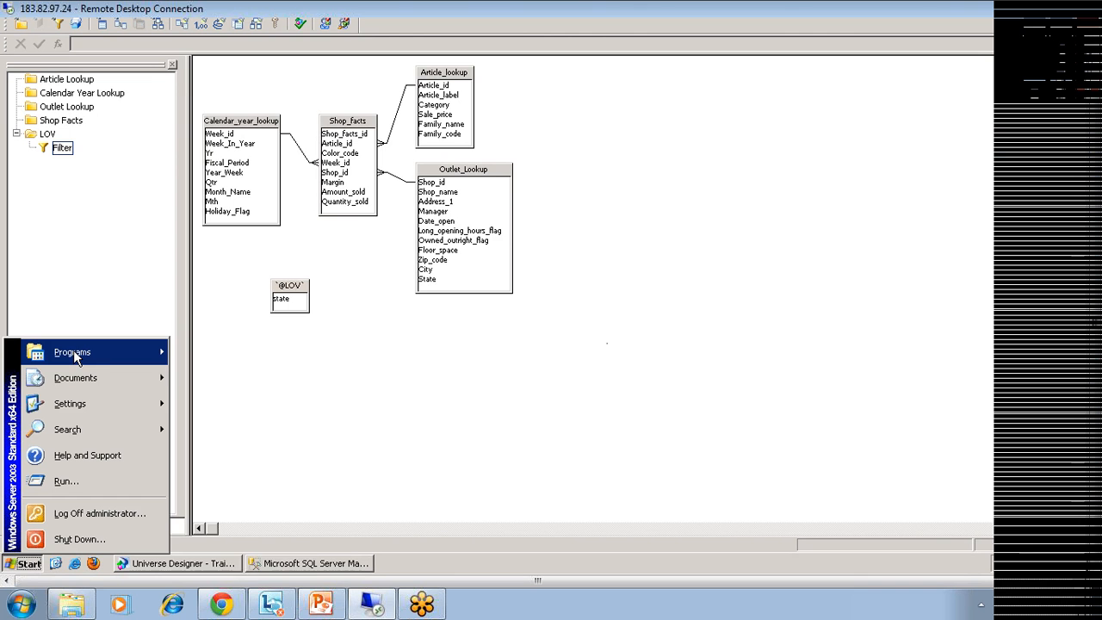
mouse_move(73, 350)
mouse_move(288, 445)
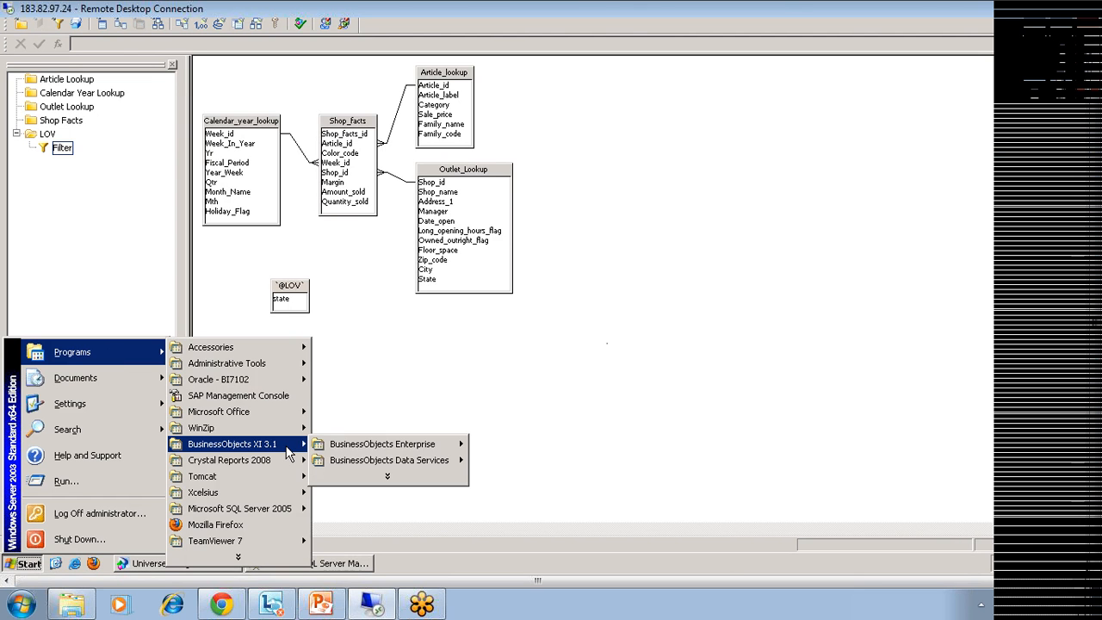
mouse_move(383, 446)
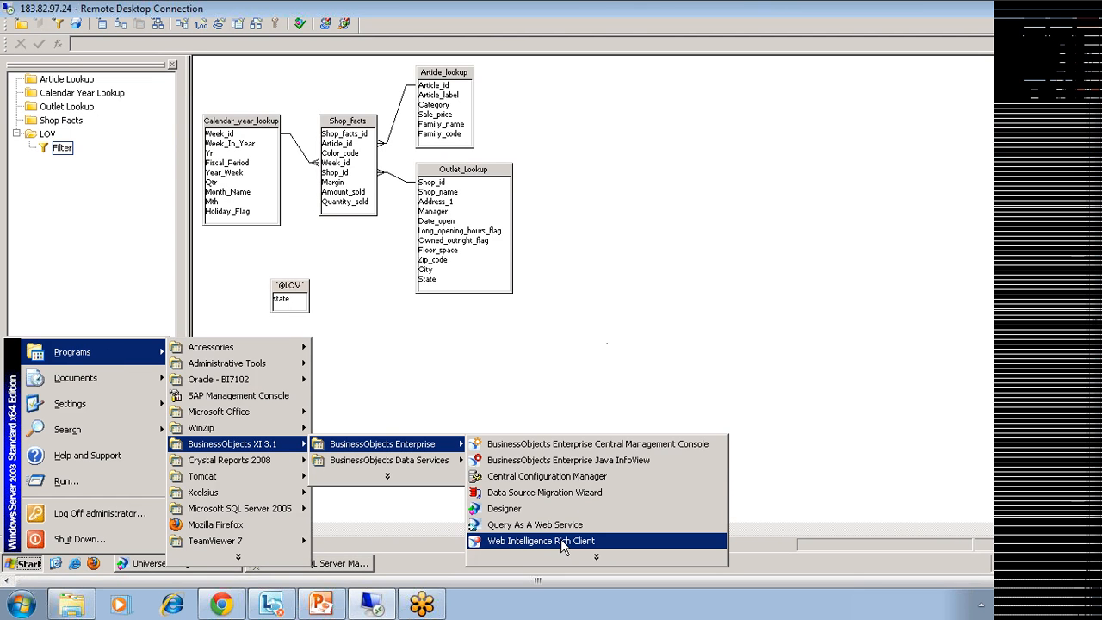
click(560, 537)
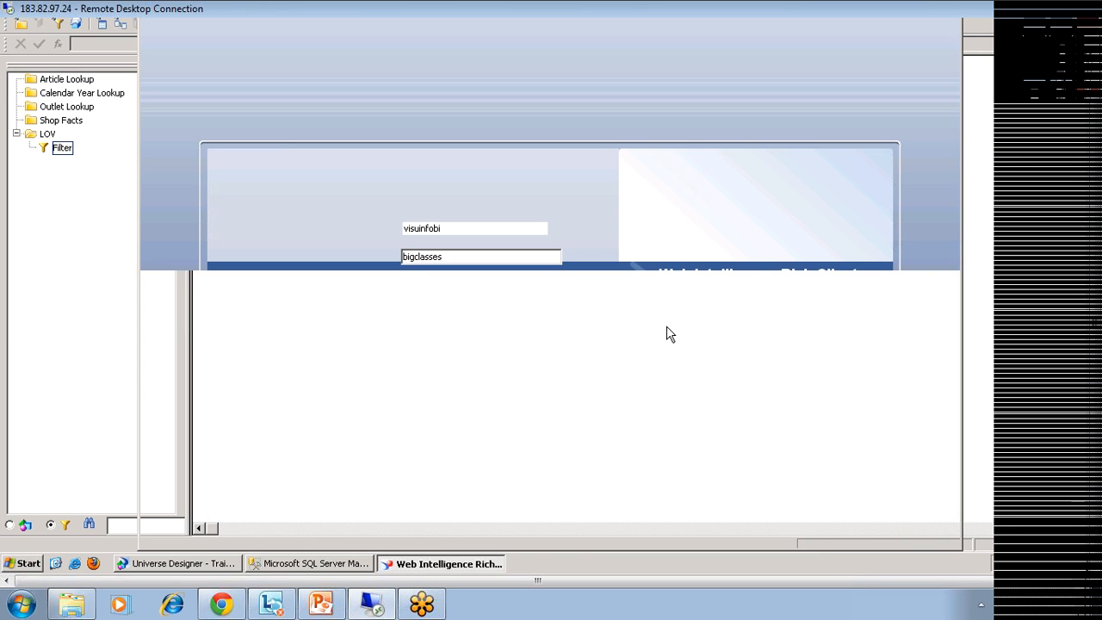
click(421, 285)
text(**)
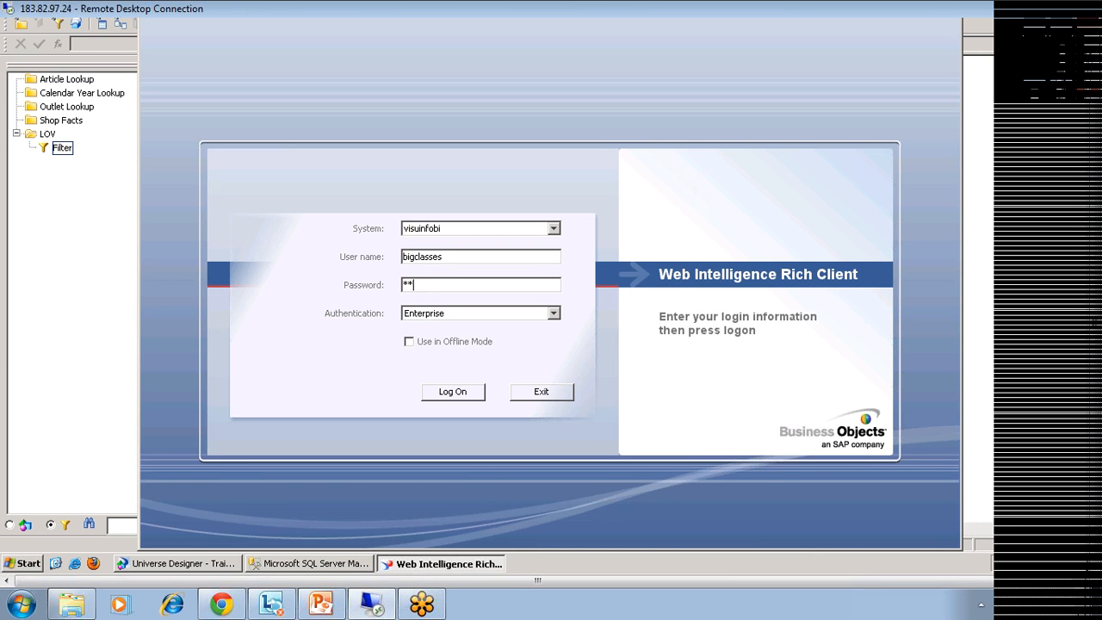
text(***********)
key(Return)
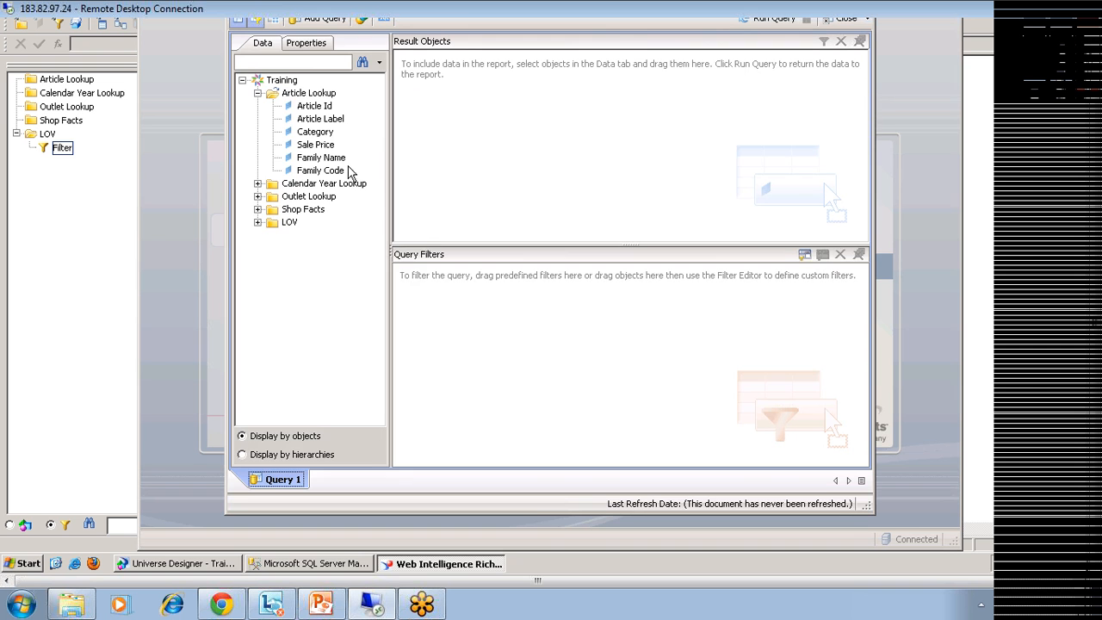
Add State from Outlet Lookup to the result objects of the new Training query and expand the Shop Facts class.
click(258, 197)
double_click(307, 338)
click(258, 351)
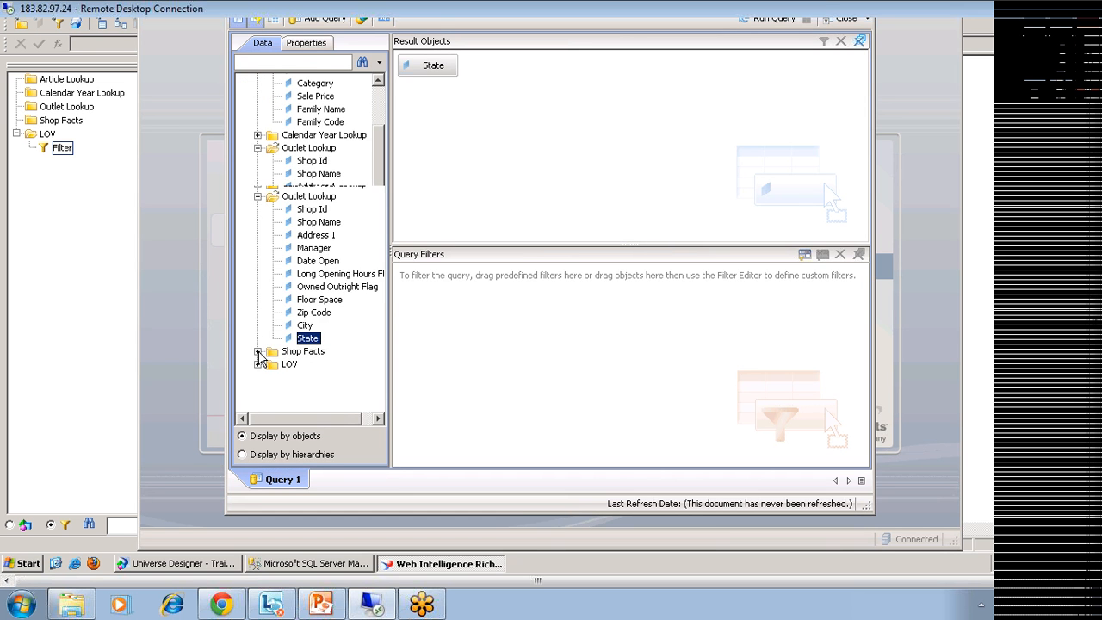
Add Amount Sold to the query's results and the LOV class's Filter to its query filters, and run the query.
double_click(322, 393)
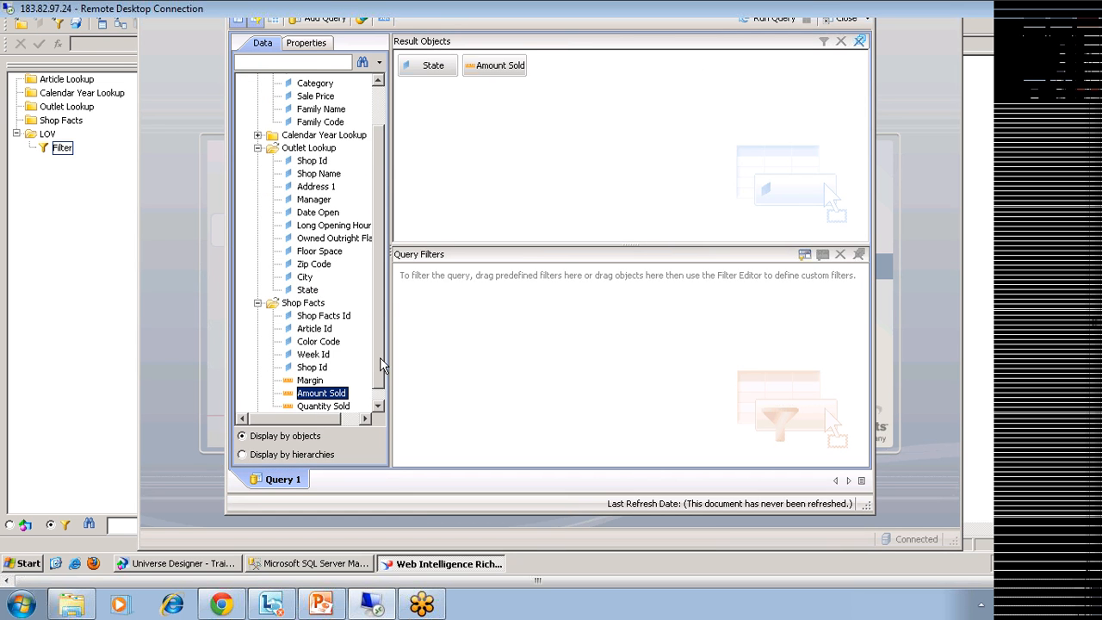
scroll(383, 387, down, 1)
click(257, 406)
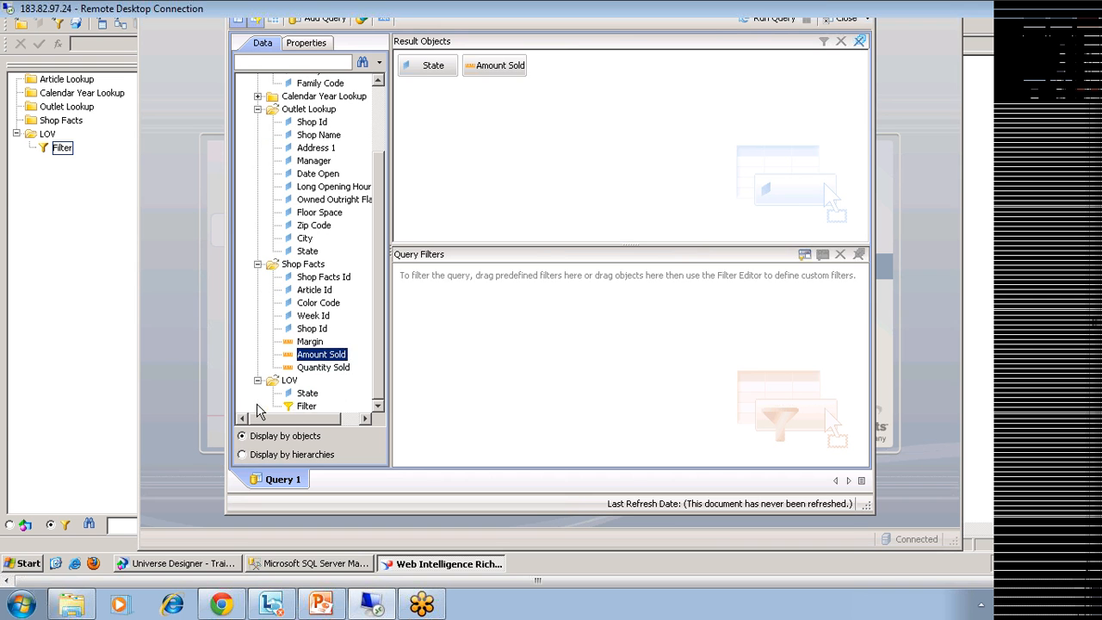
double_click(306, 406)
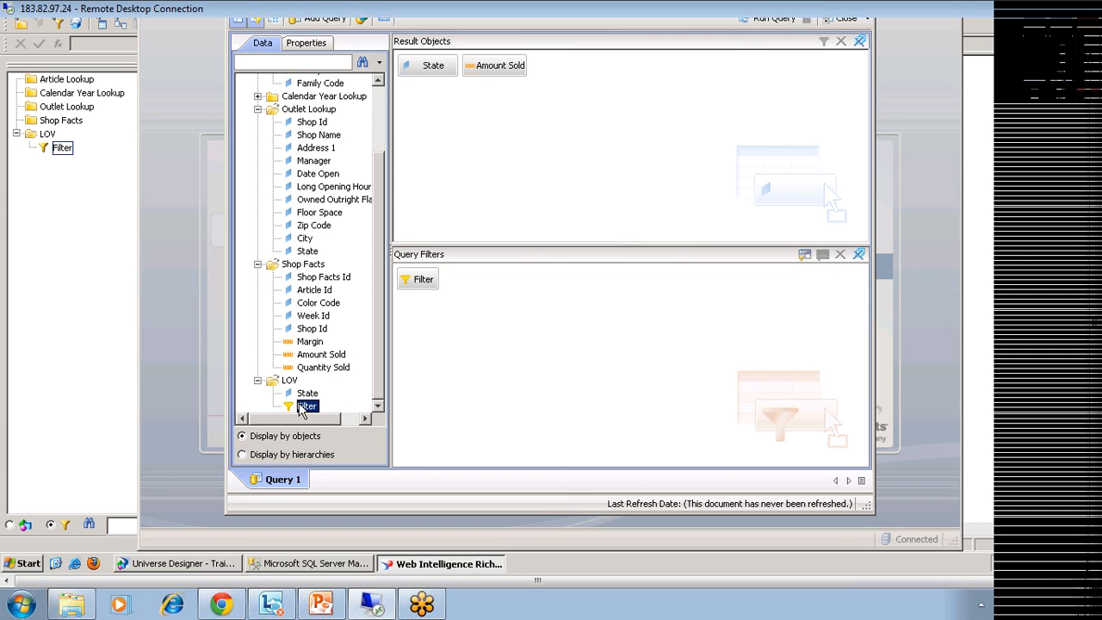
click(763, 19)
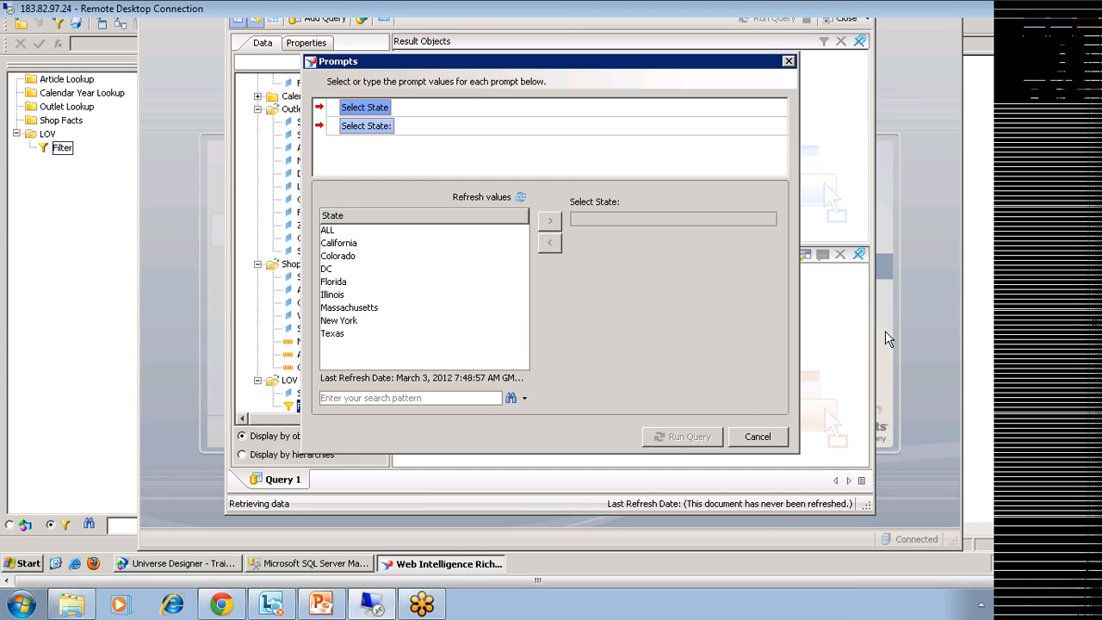
Compare how the "Select State" and "Select State:" prompts accept values, and cancel the query prompts.
click(432, 110)
click(415, 128)
click(406, 111)
click(389, 131)
click(385, 112)
click(385, 133)
click(394, 114)
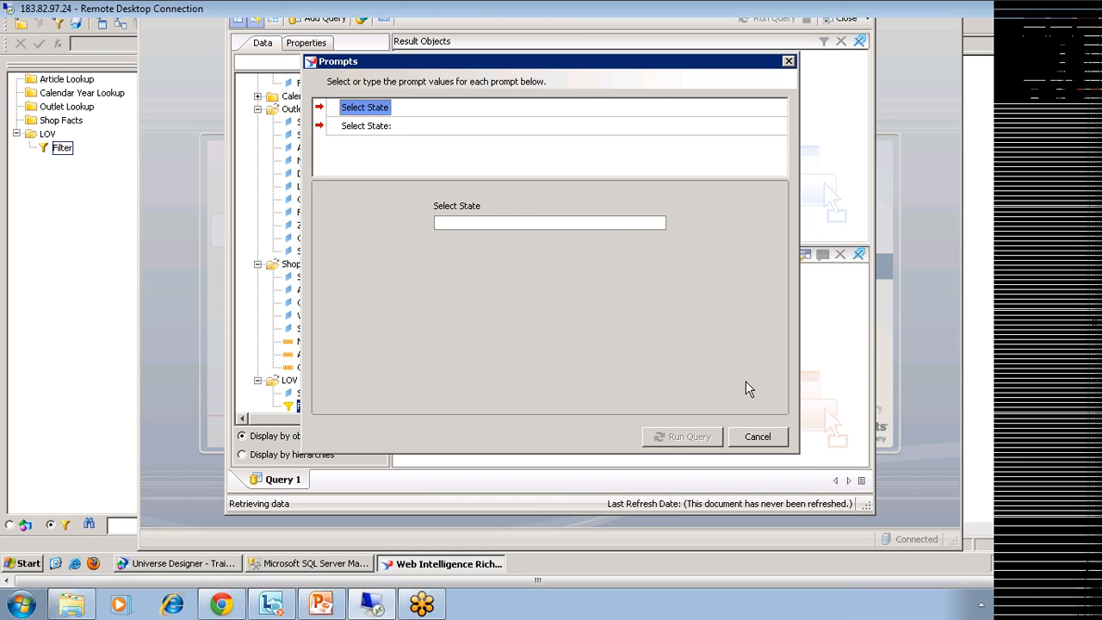
click(389, 129)
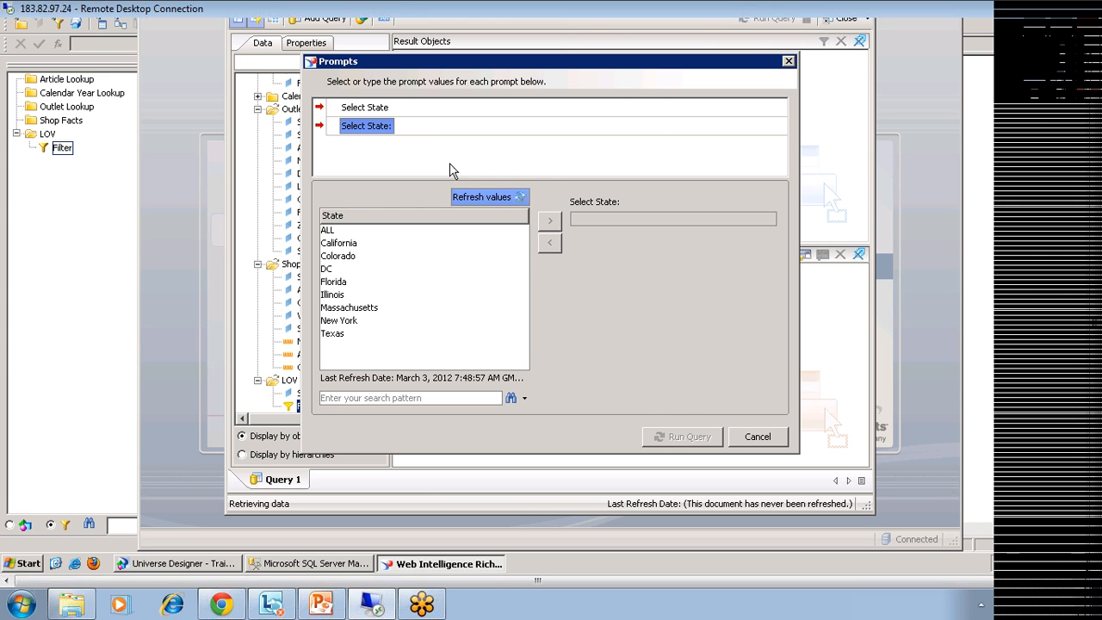
click(400, 107)
click(388, 128)
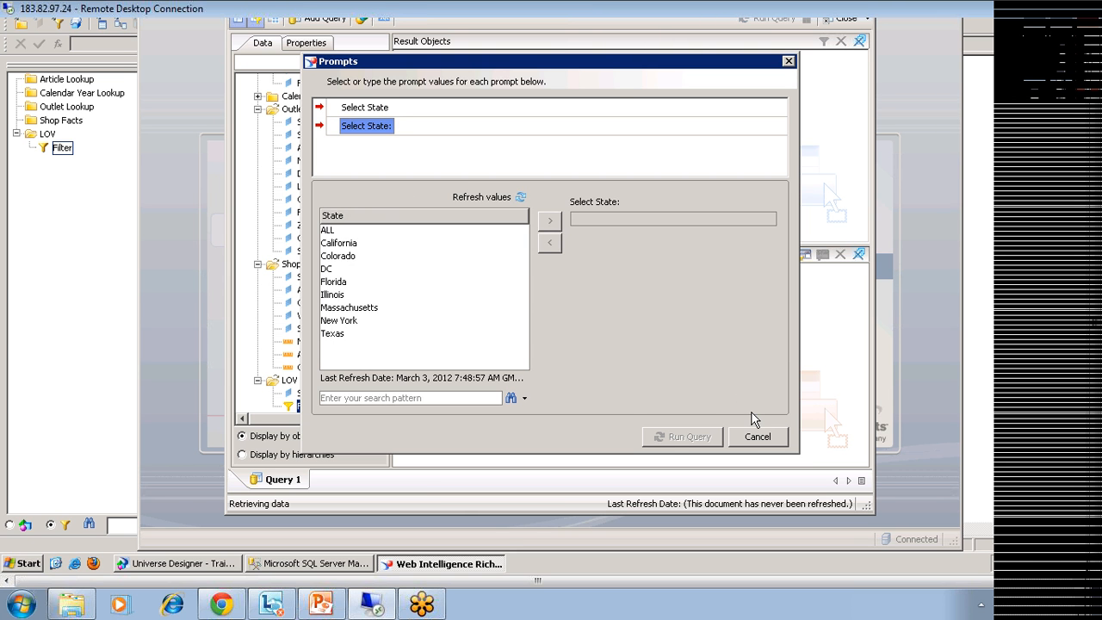
click(394, 108)
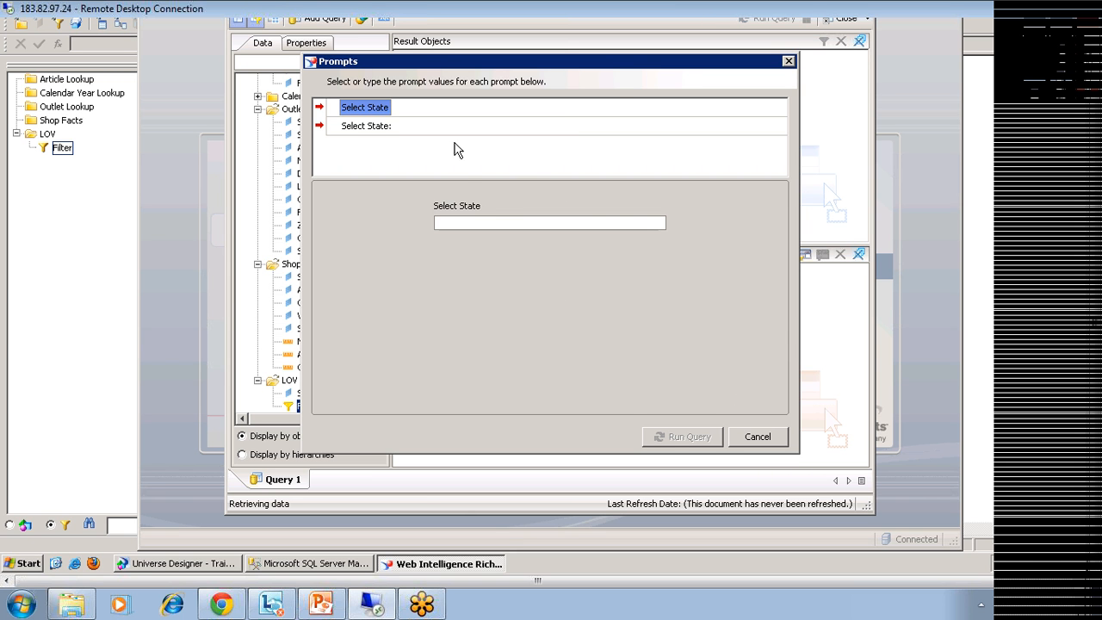
click(394, 128)
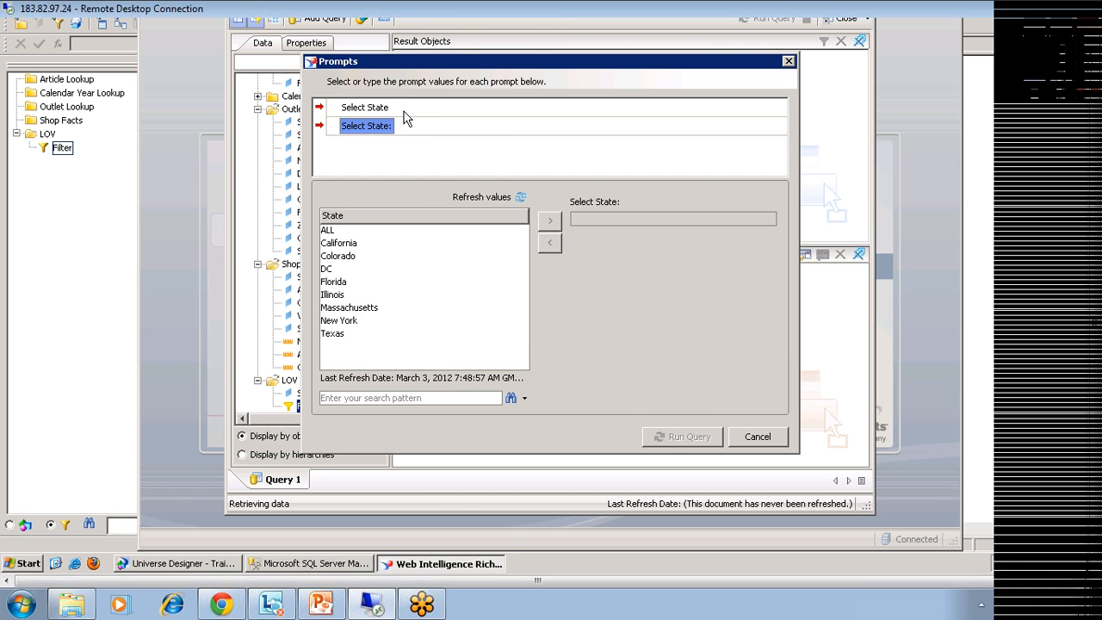
click(404, 111)
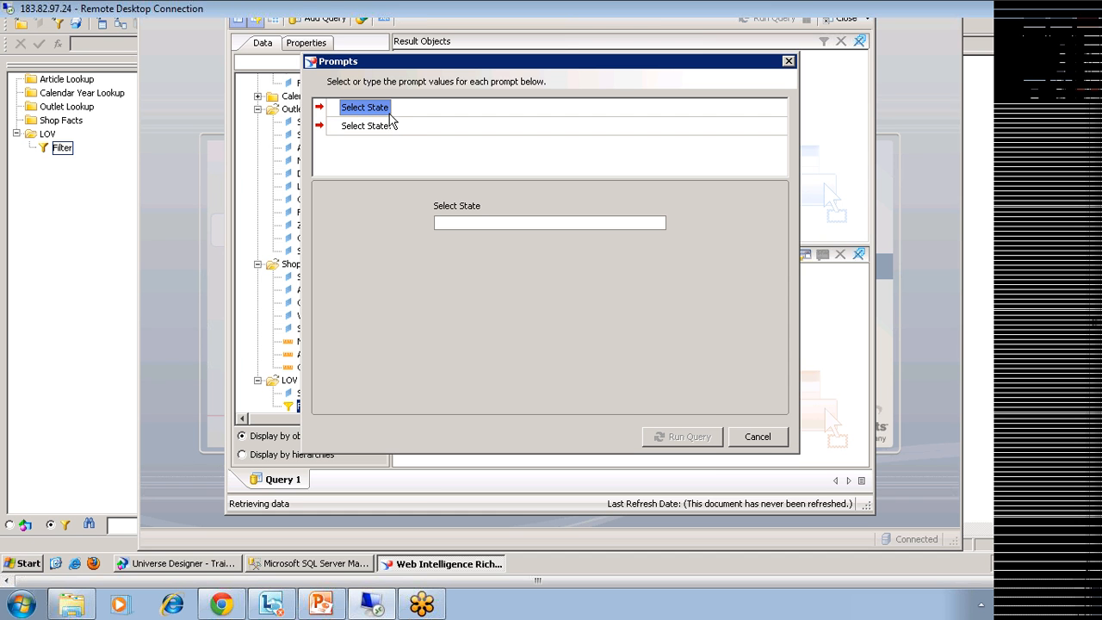
click(390, 127)
click(390, 111)
click(389, 127)
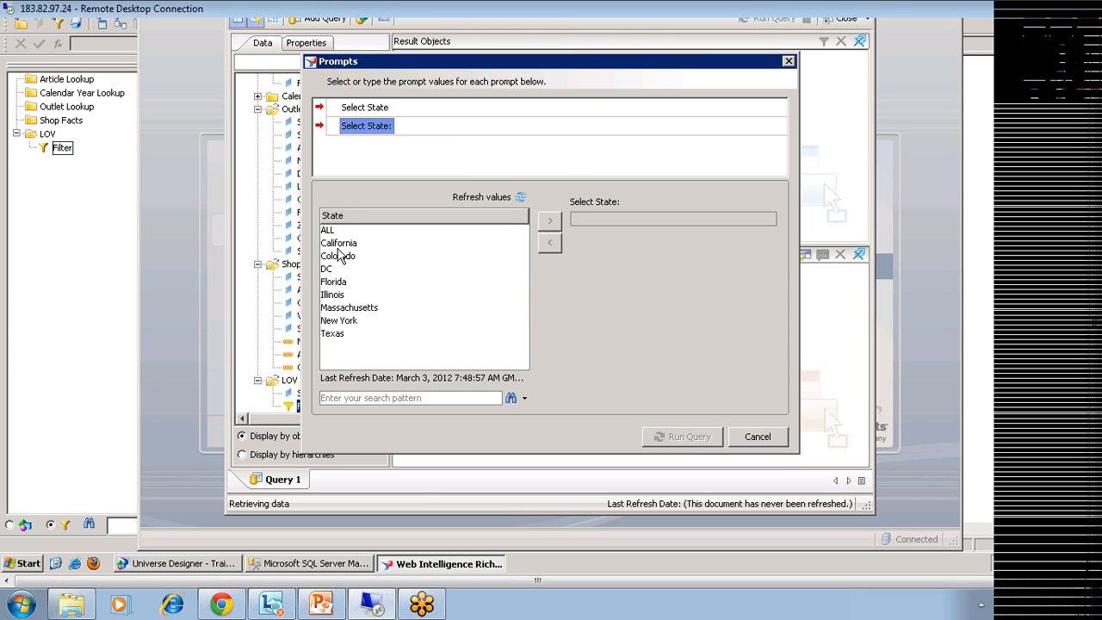
click(382, 108)
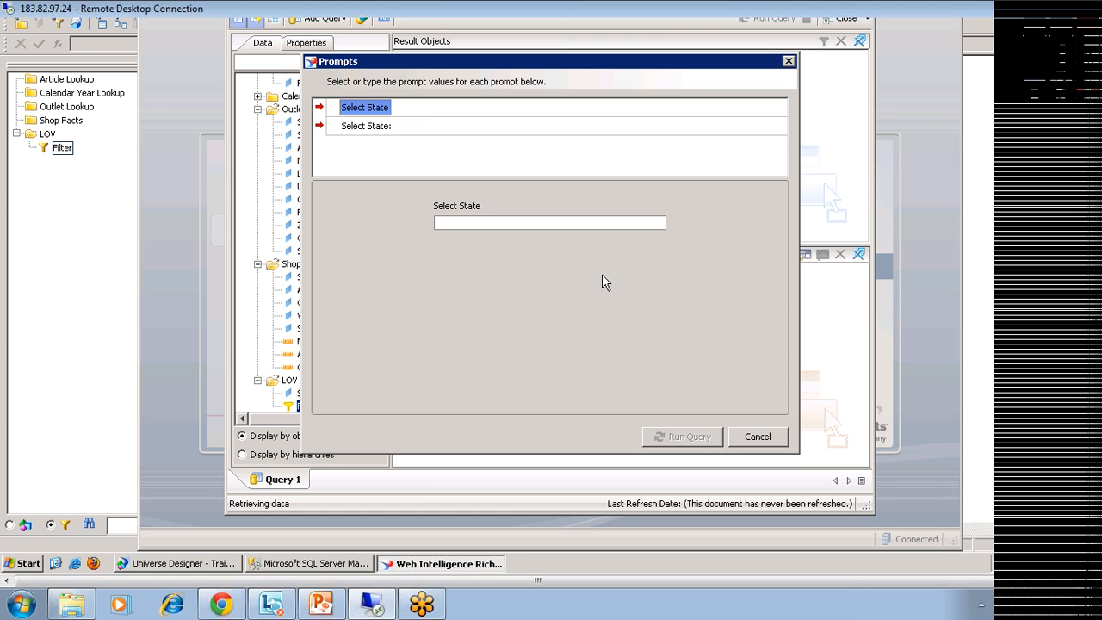
click(762, 437)
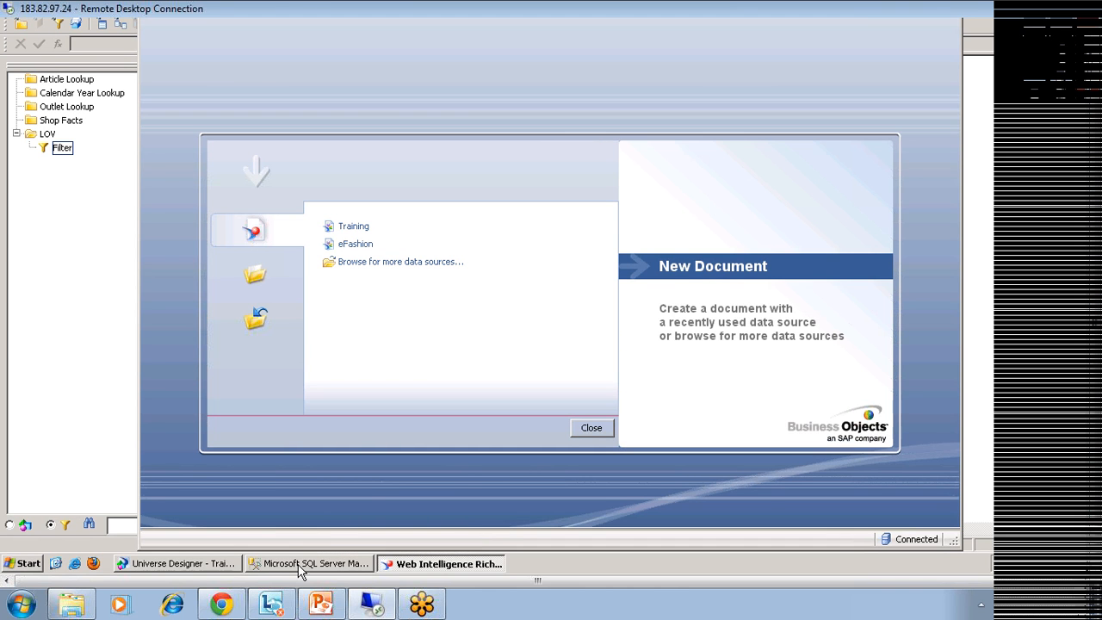
click(205, 570)
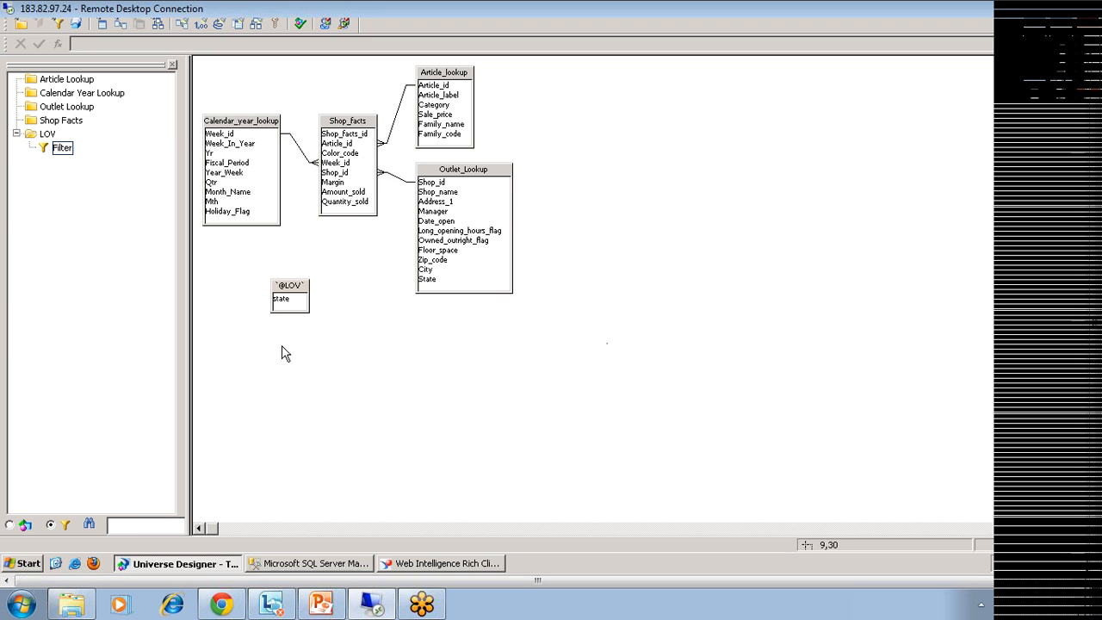
drag(279, 307, 260, 326)
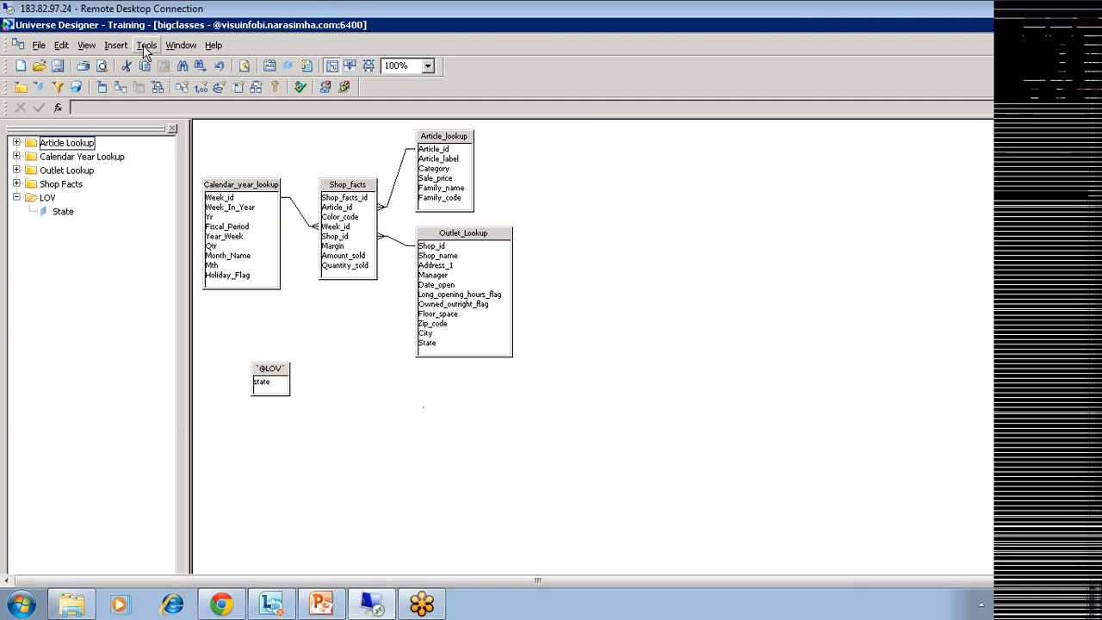
Generate a cascading list of values from Outlet Lookup's State and City objects, with State first, overwriting their existing lists.
click(146, 45)
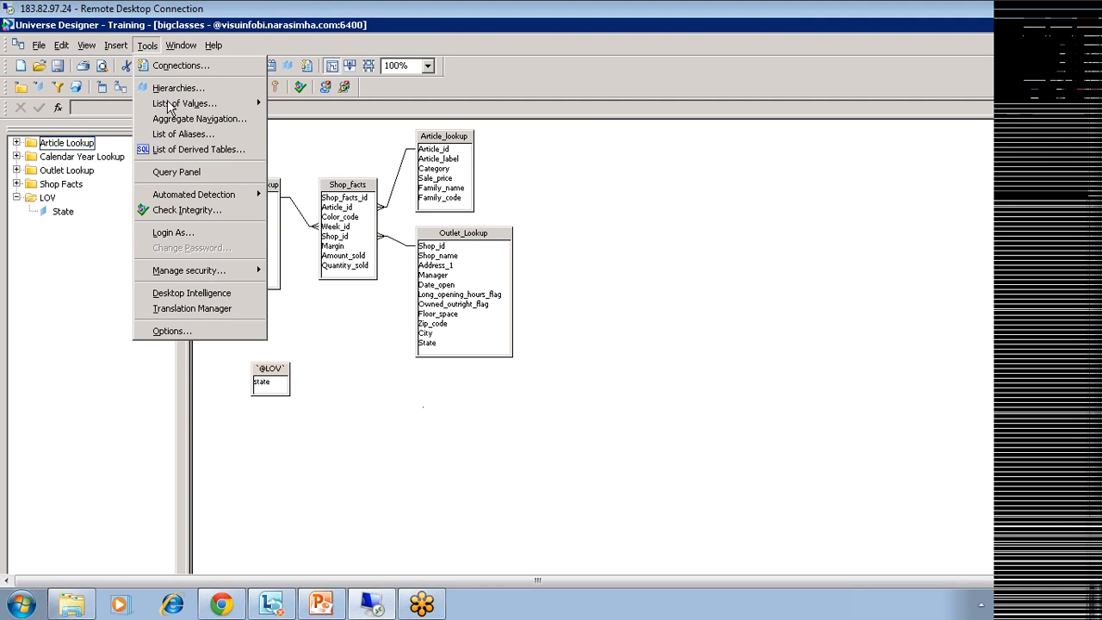
mouse_move(172, 109)
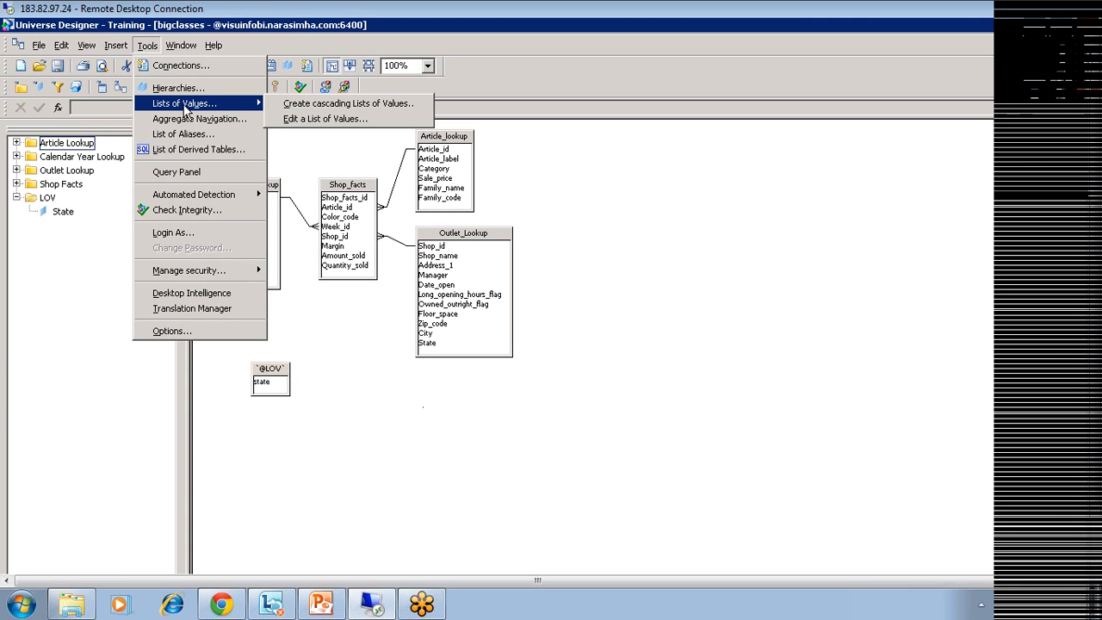
click(376, 104)
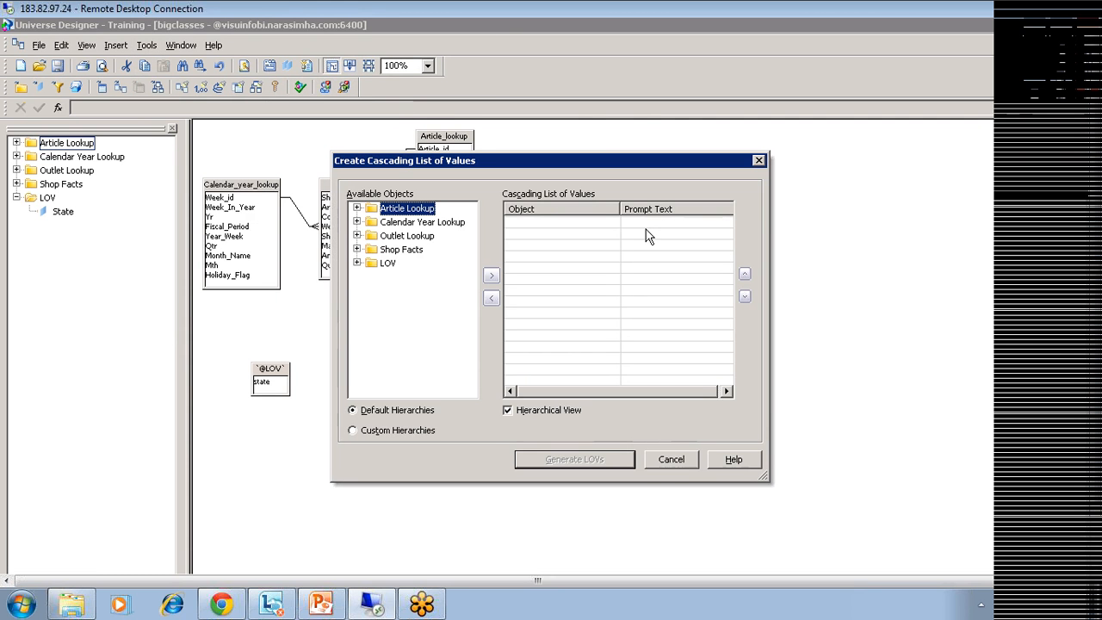
click(357, 236)
click(471, 380)
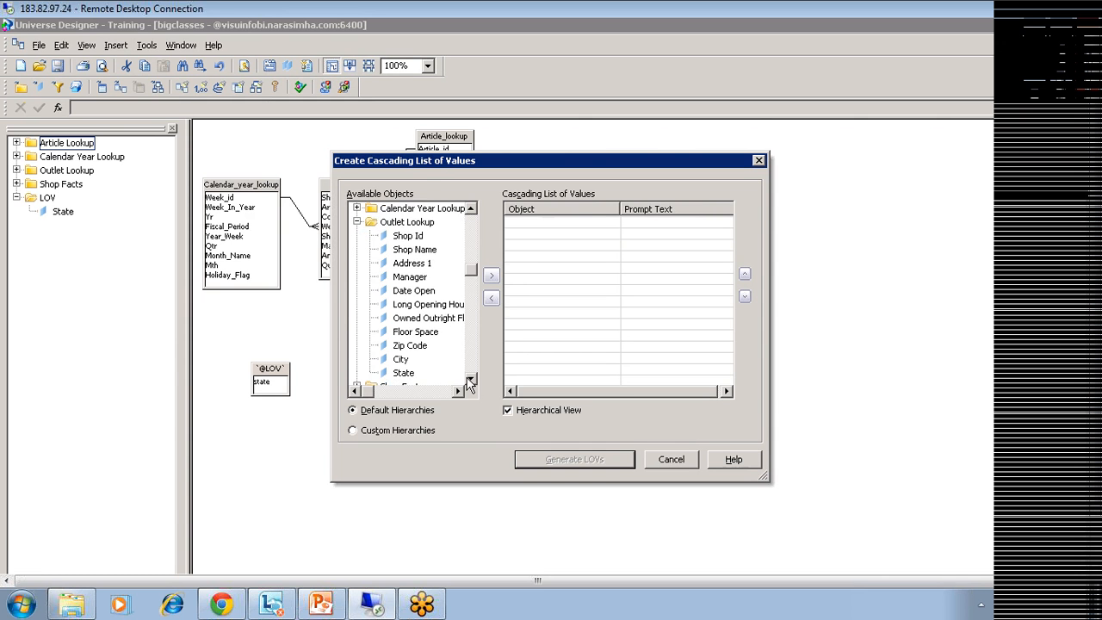
click(470, 380)
click(471, 380)
double_click(404, 346)
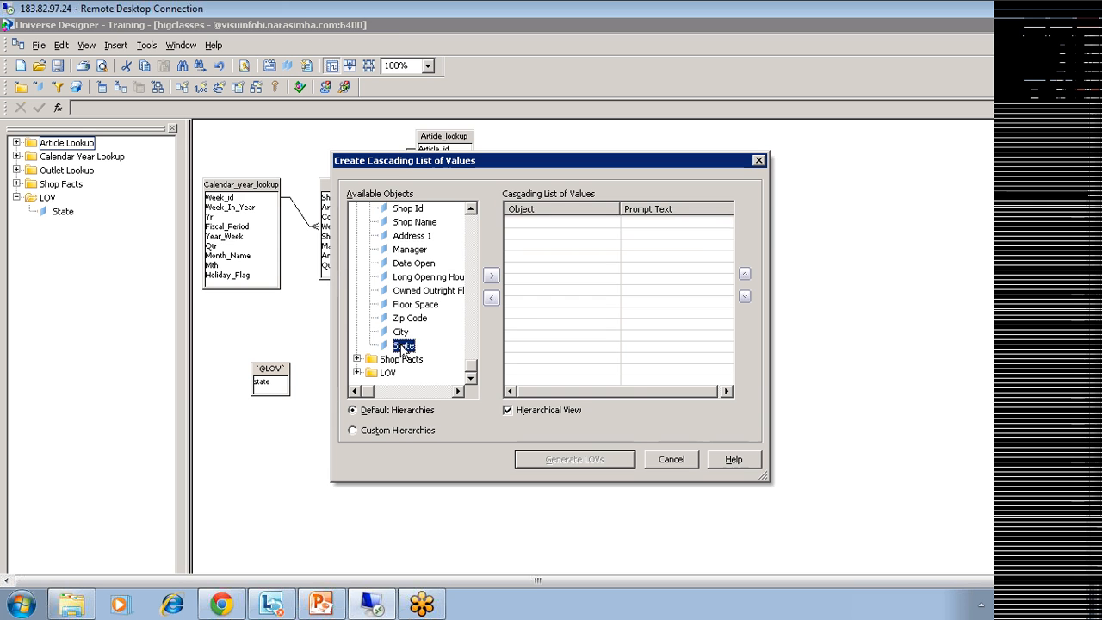
double_click(401, 331)
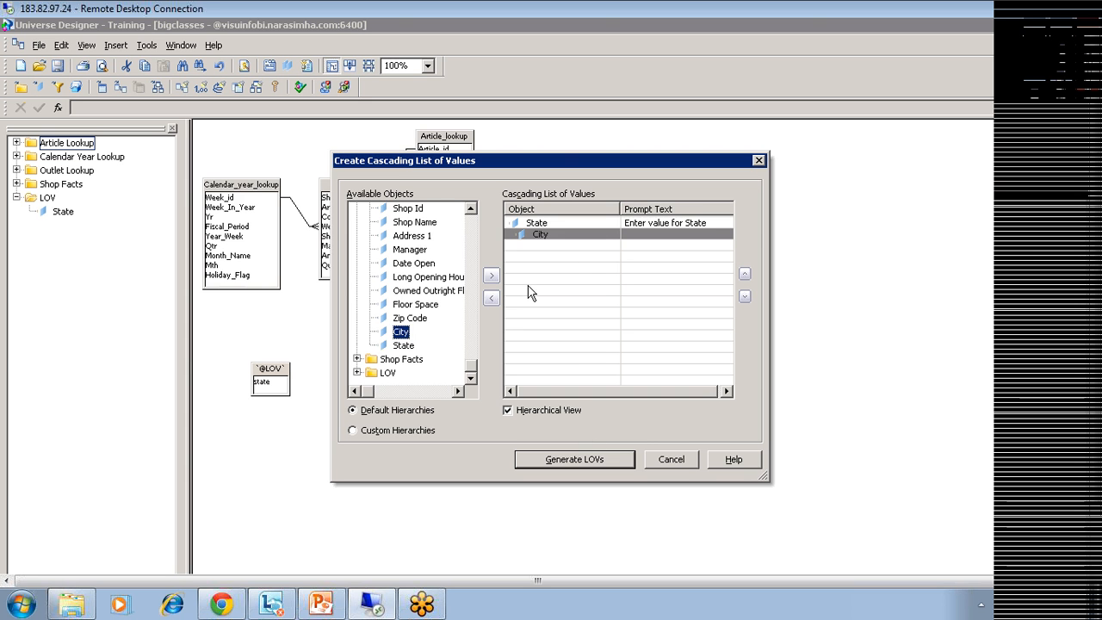
click(568, 463)
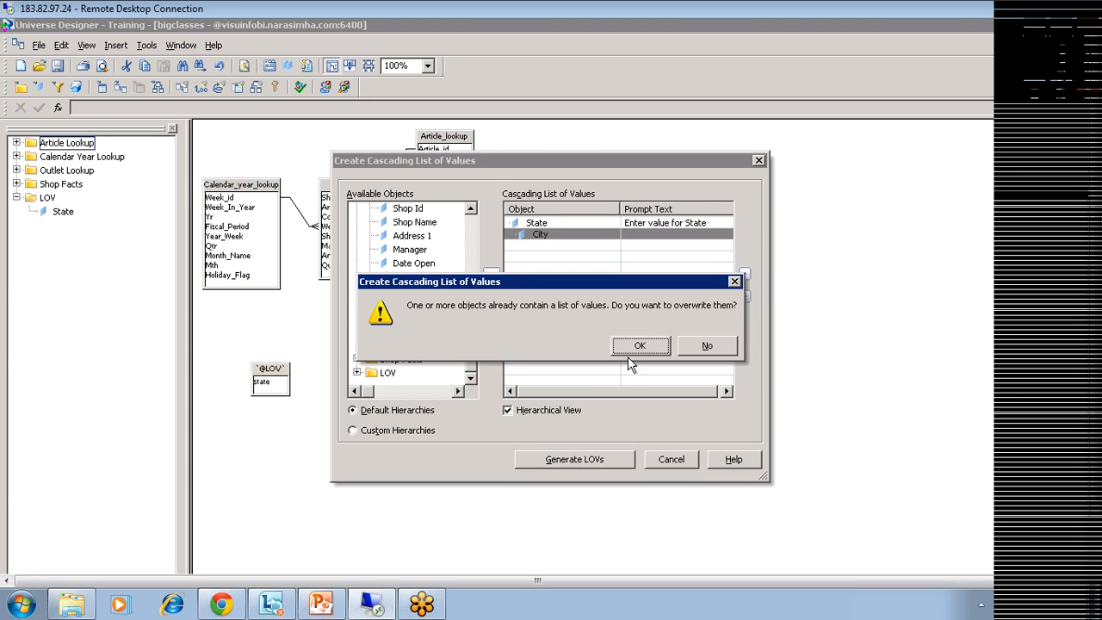
click(637, 346)
click(644, 348)
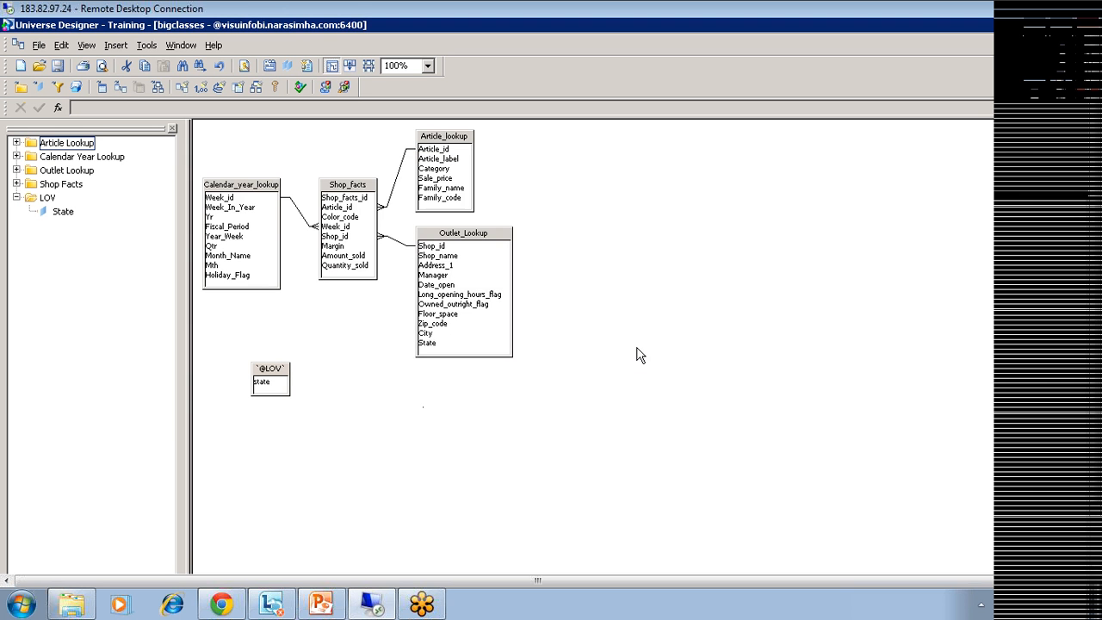
Open the properties of the City object in Outlet Lookup and display its associated list of values.
click(17, 169)
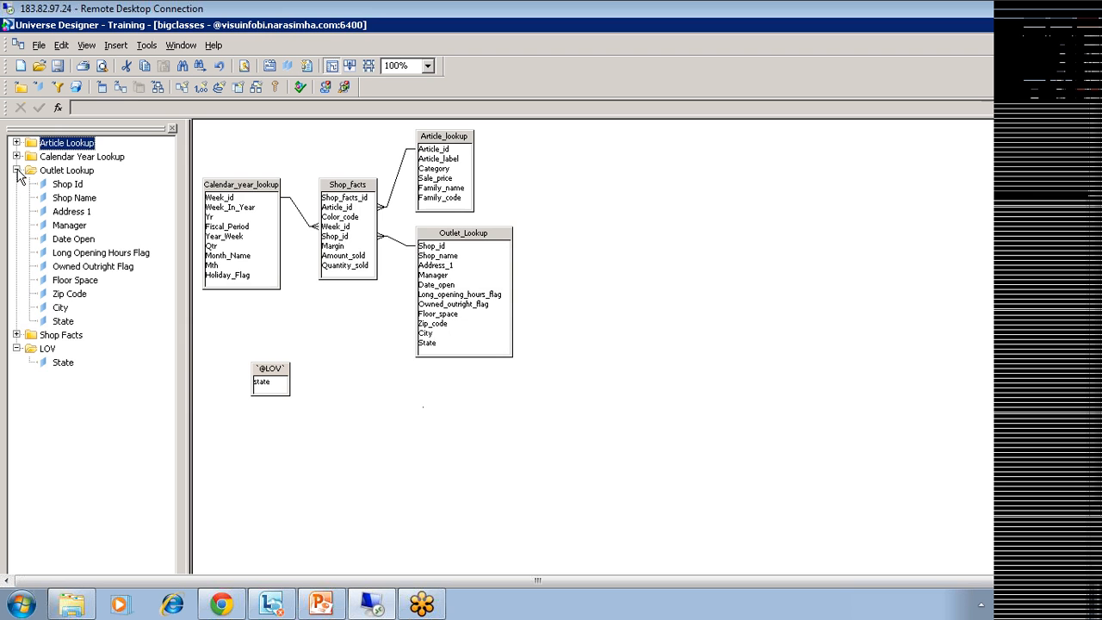
click(57, 311)
double_click(57, 310)
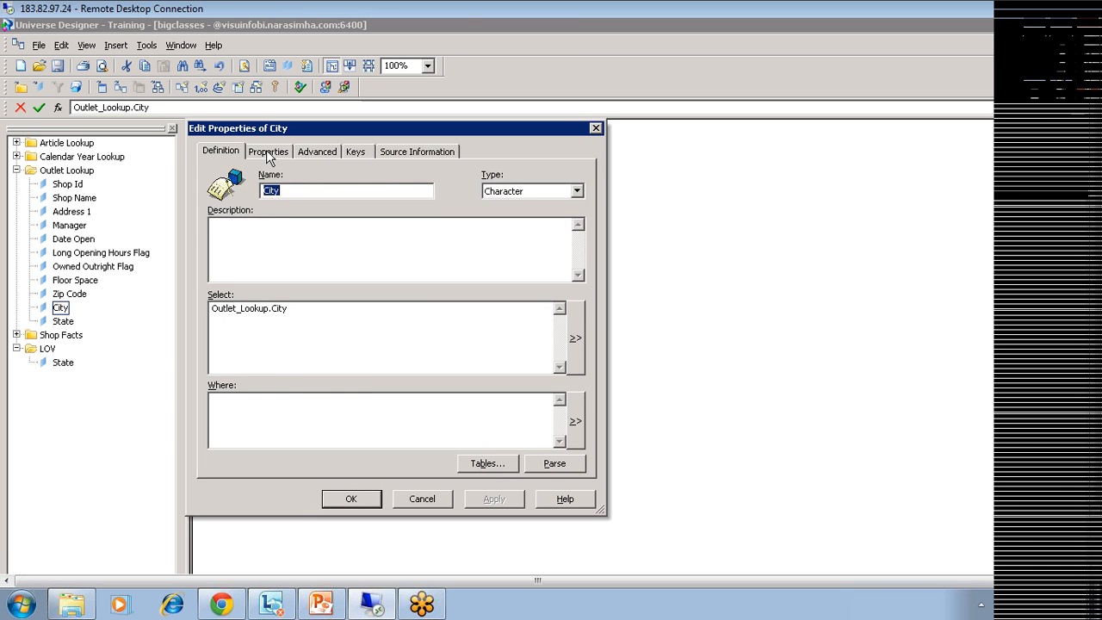
click(268, 153)
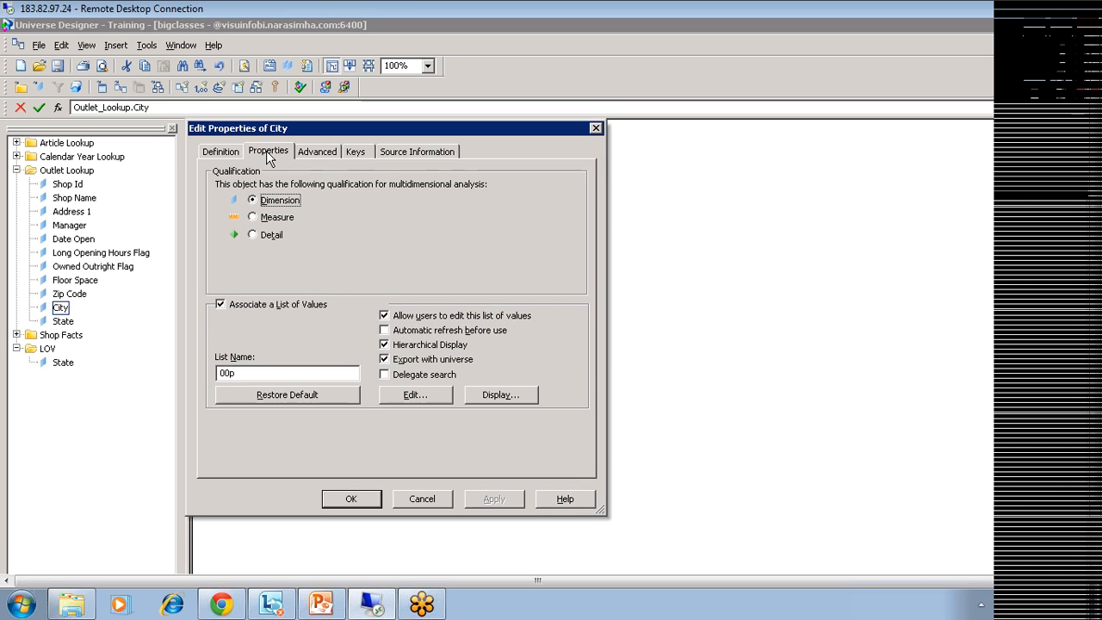
click(503, 398)
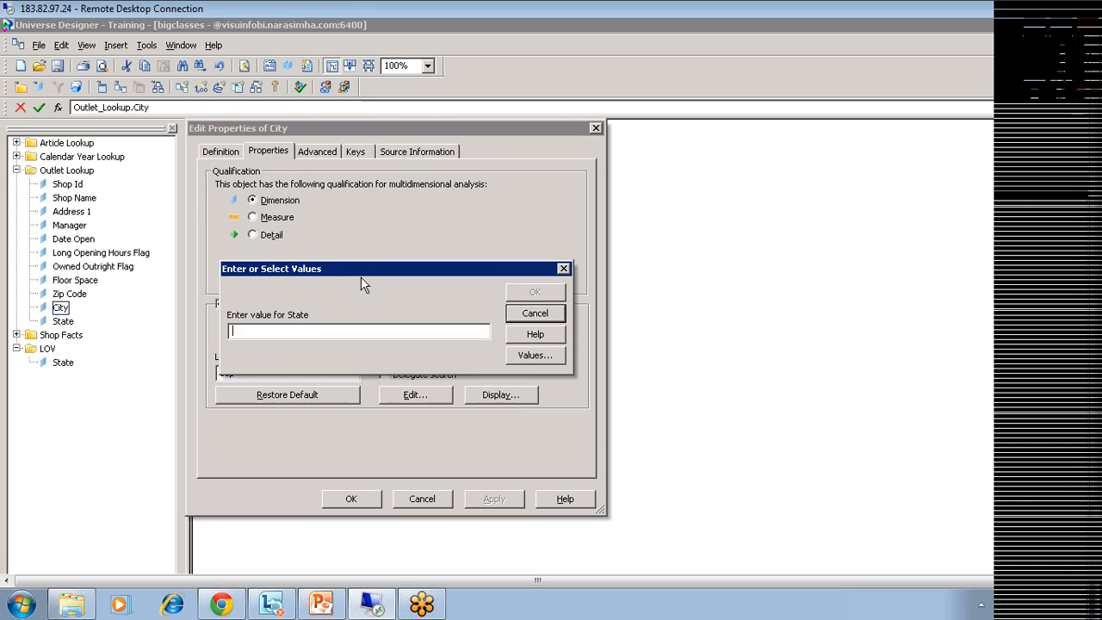
Answer the State prompt with Texas, examine the resulting City list of values, and close the list.
drag(364, 273, 369, 209)
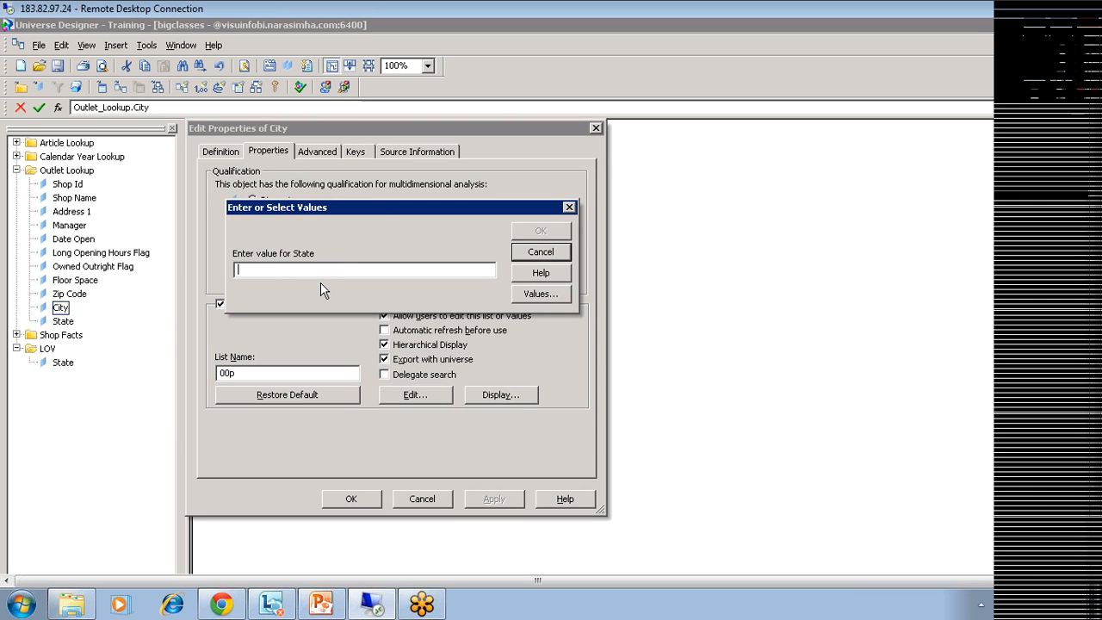
click(539, 293)
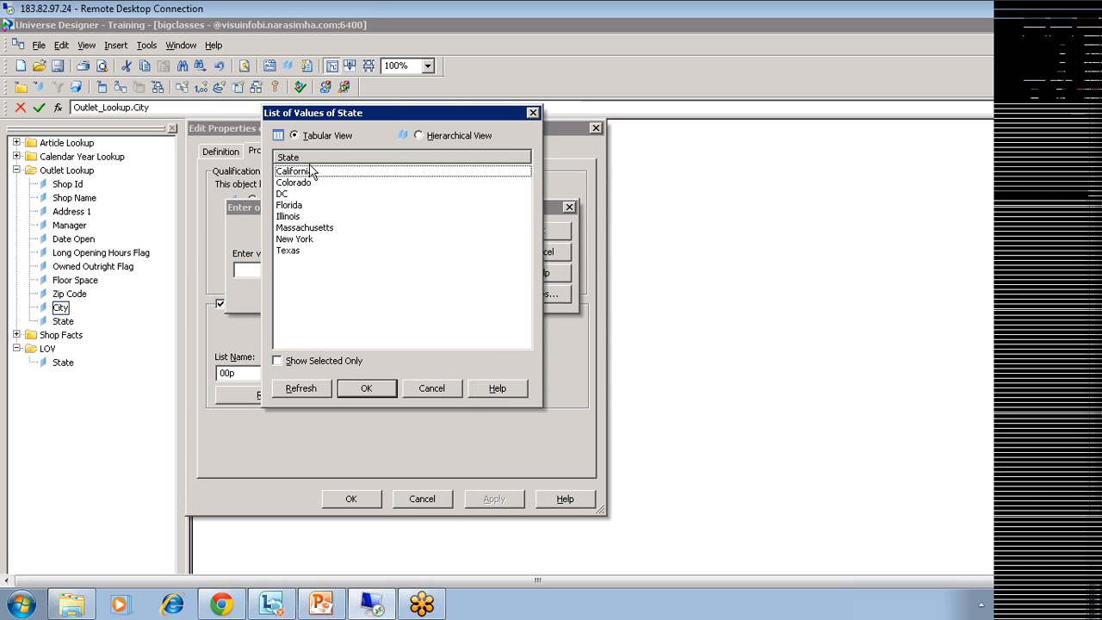
click(297, 252)
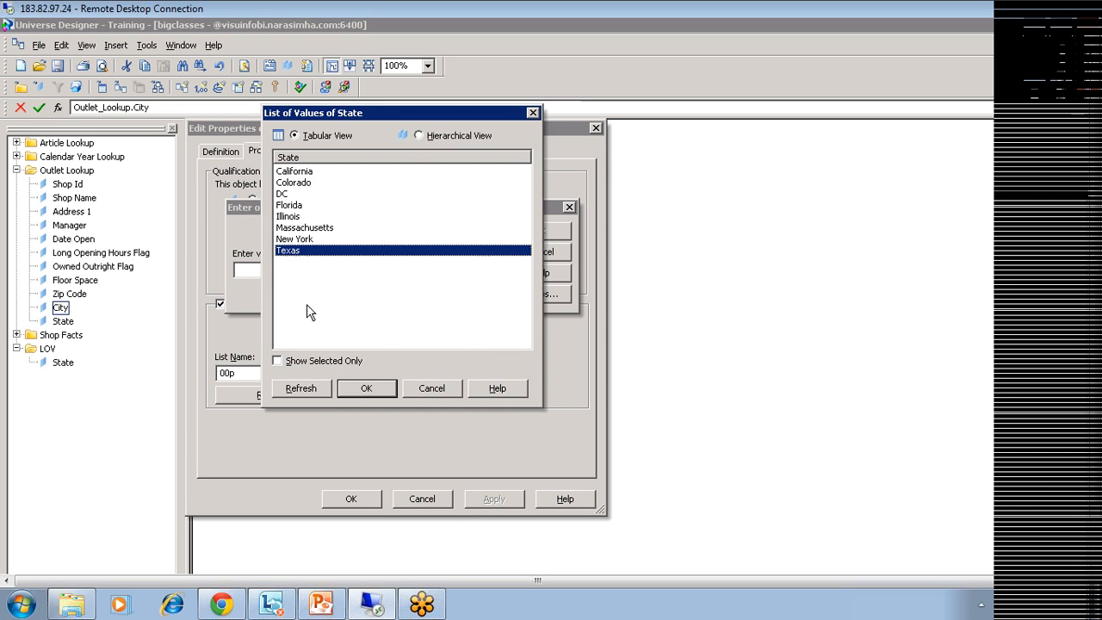
click(366, 388)
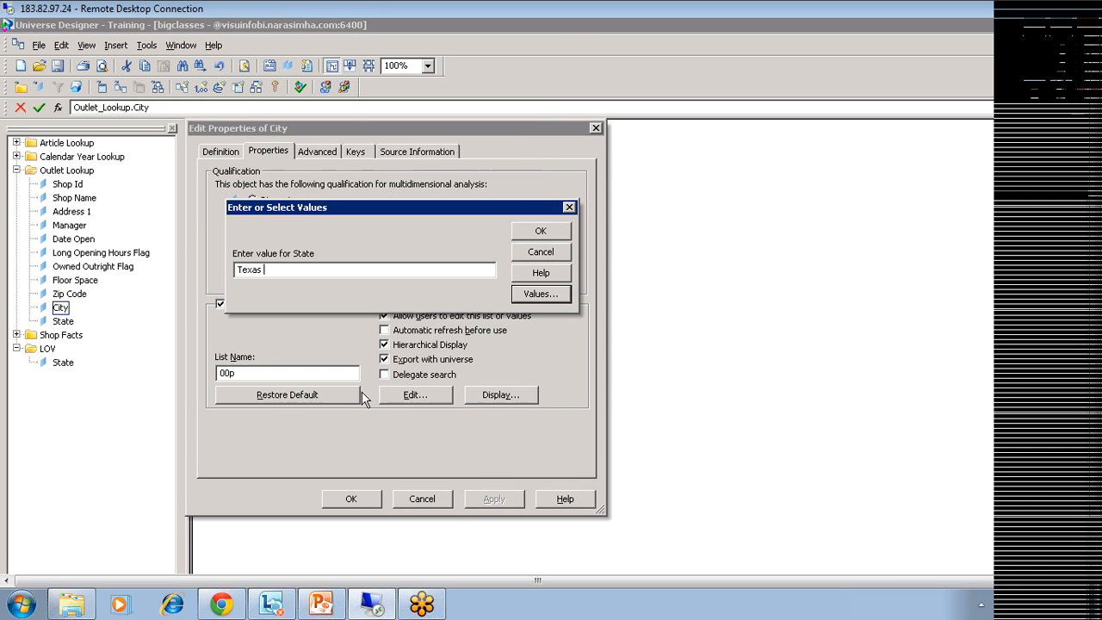
click(532, 235)
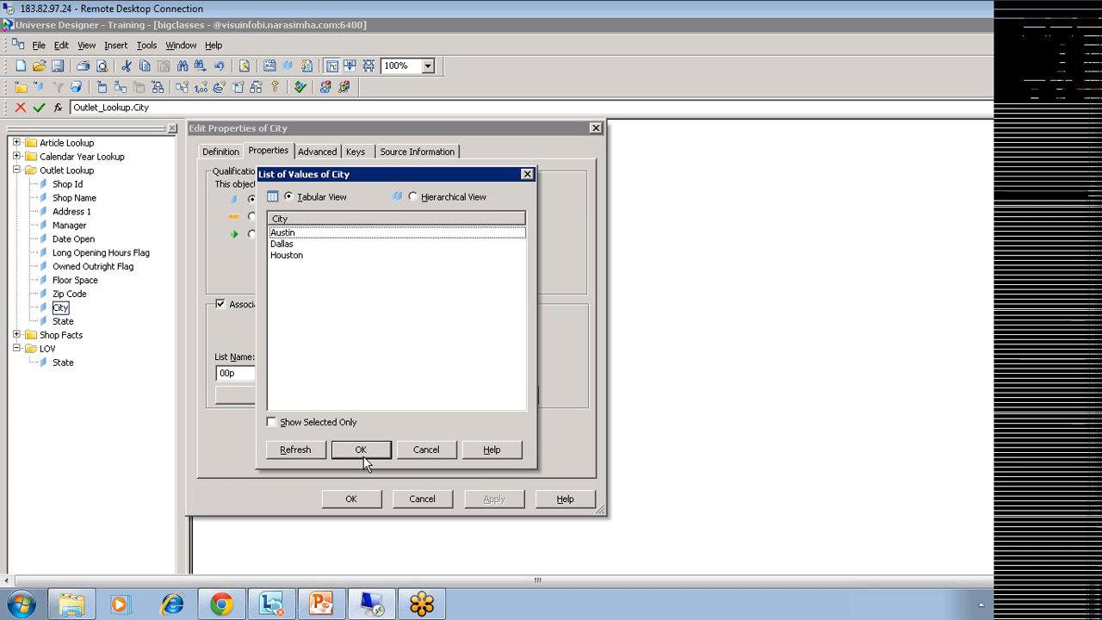
click(422, 453)
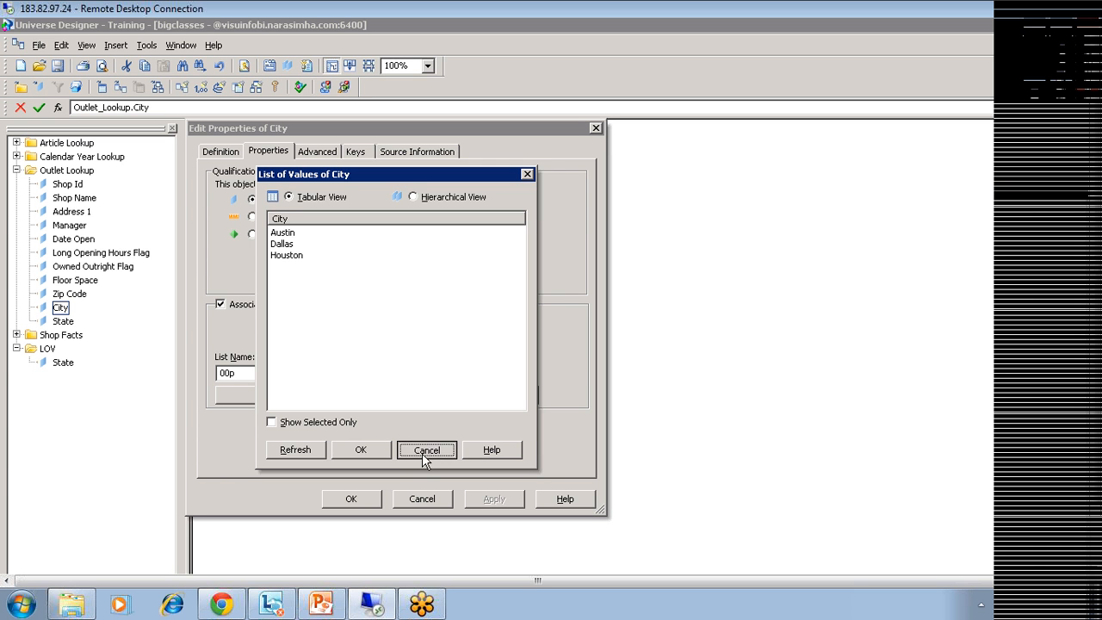
click(423, 455)
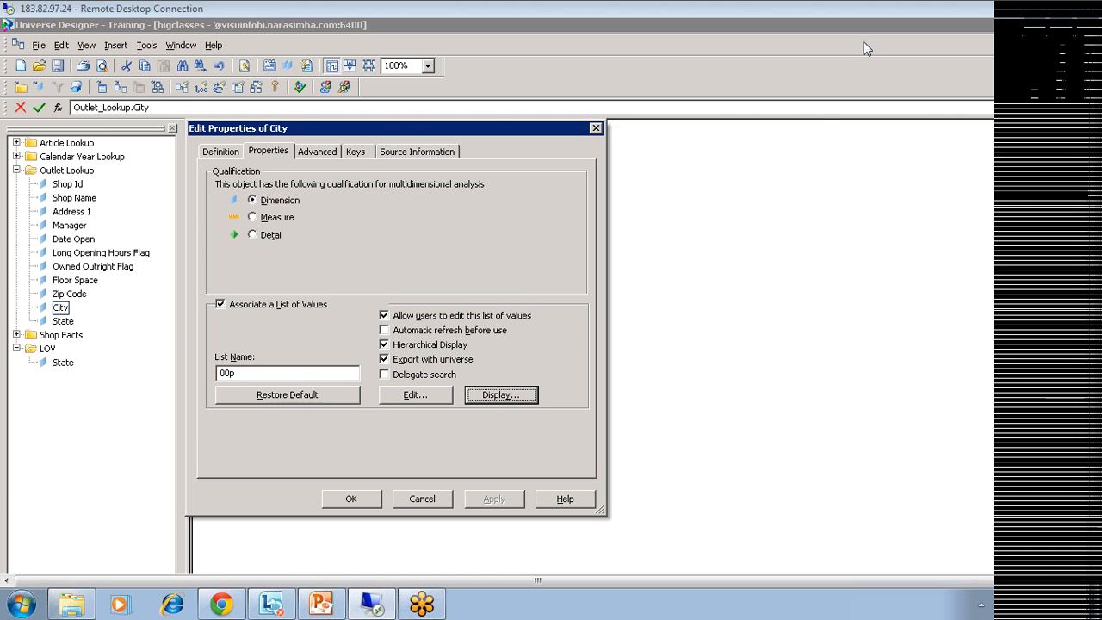
Open the query behind City's list of values and remove its State prompt condition.
click(431, 395)
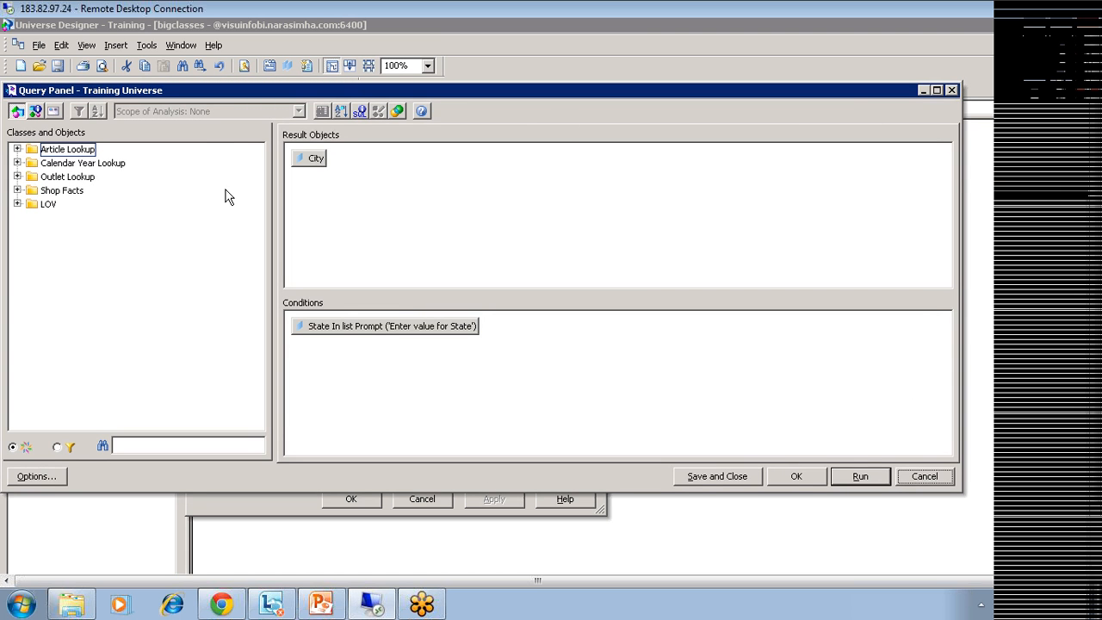
click(316, 159)
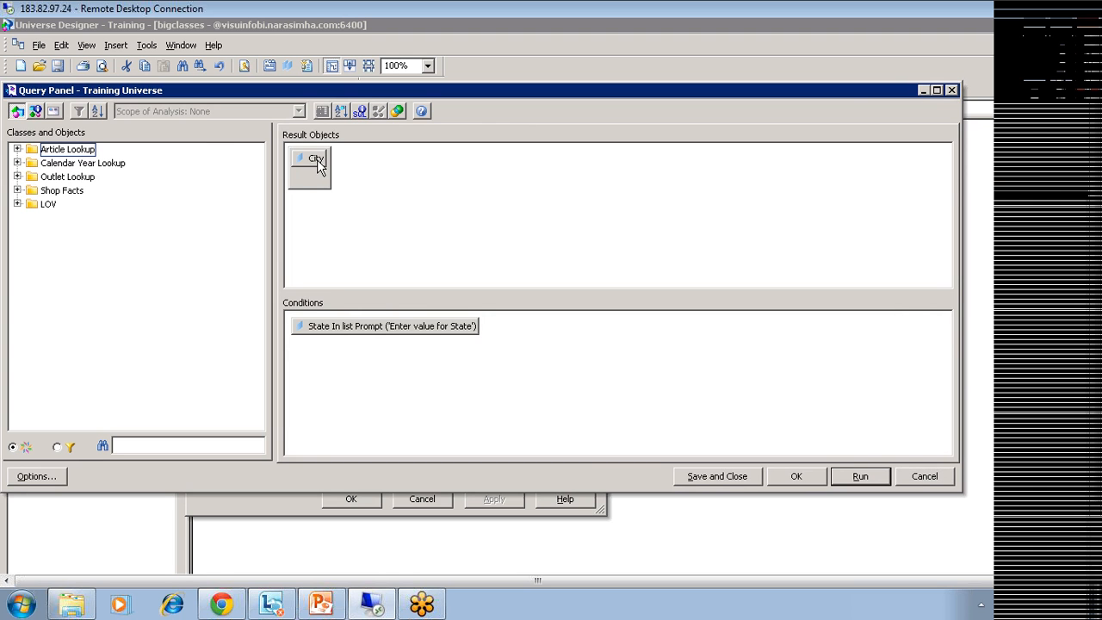
click(331, 327)
click(334, 328)
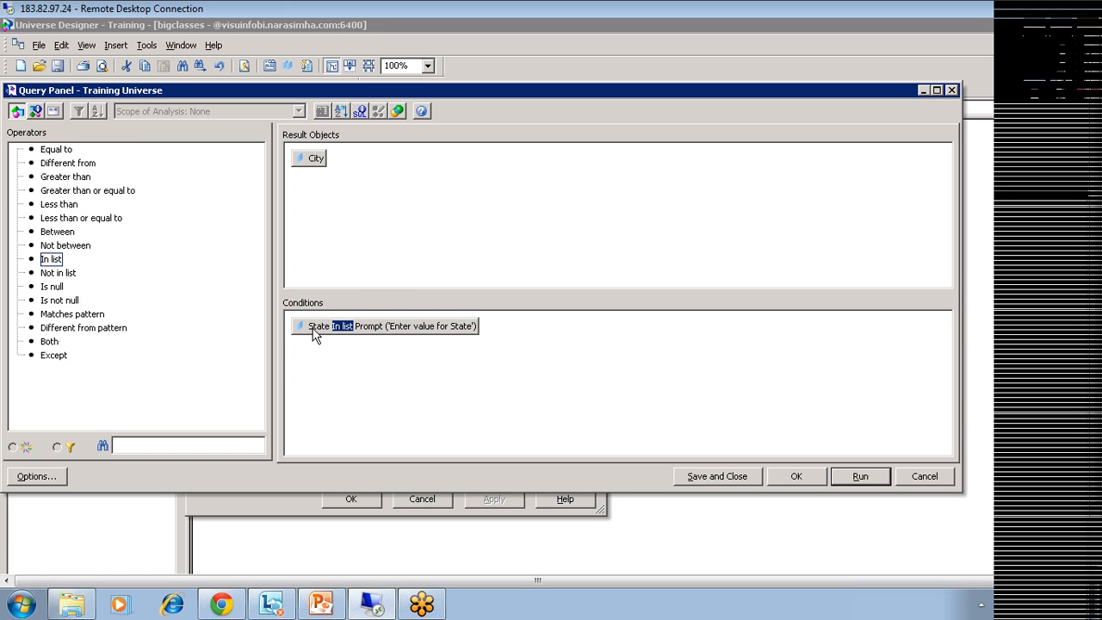
drag(312, 328, 8, 310)
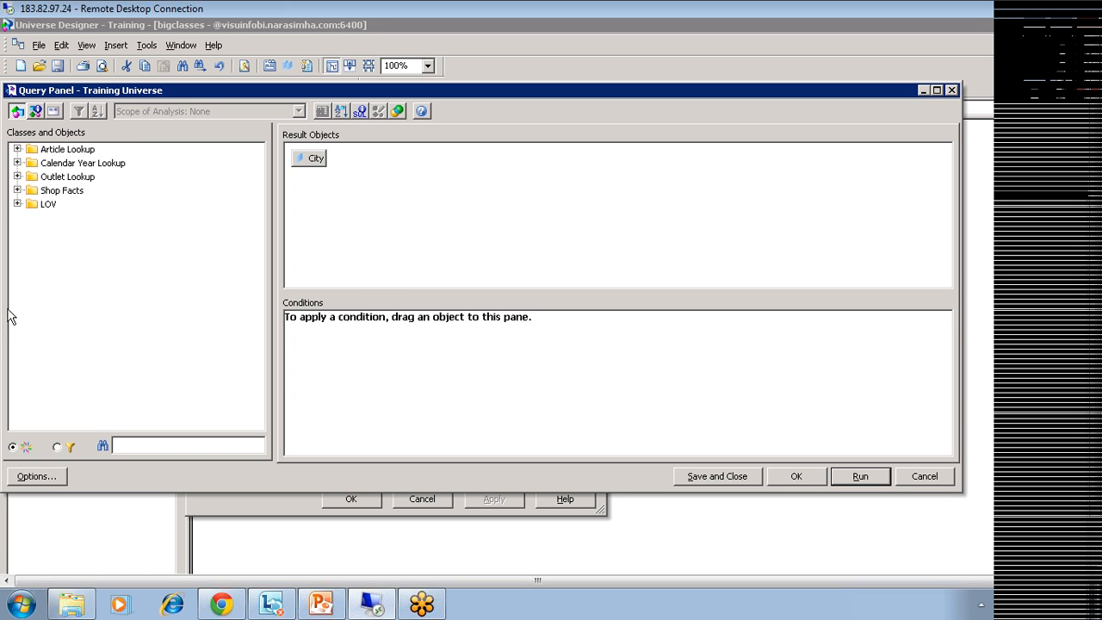
Add Outlet Lookup's State object to the result objects beside City, apply a sort to State, and accept the query.
click(17, 177)
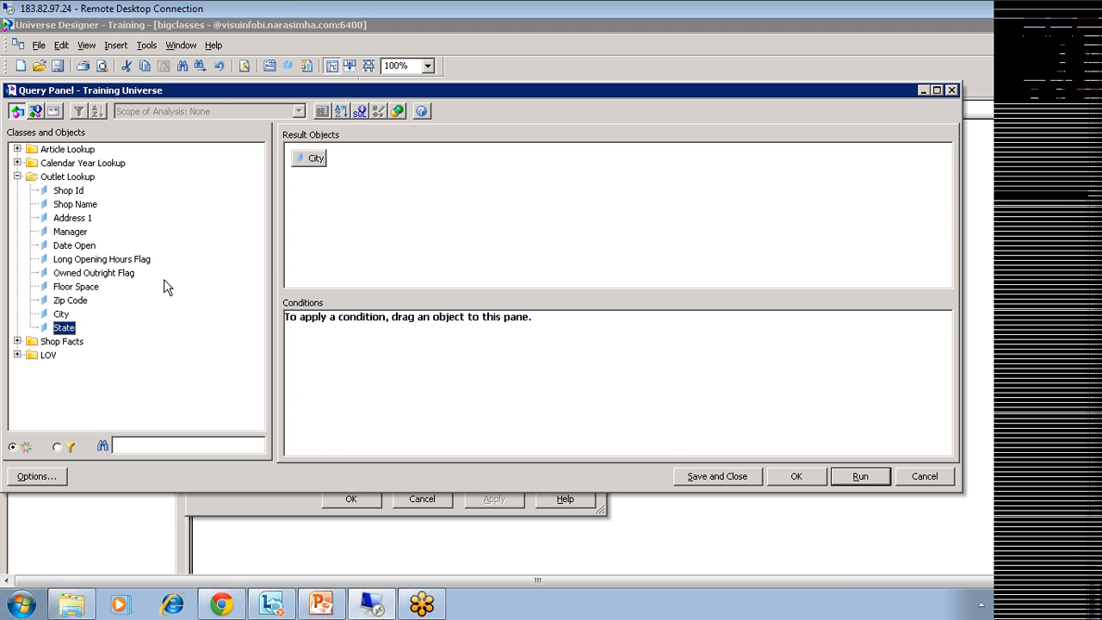
double_click(67, 332)
click(372, 175)
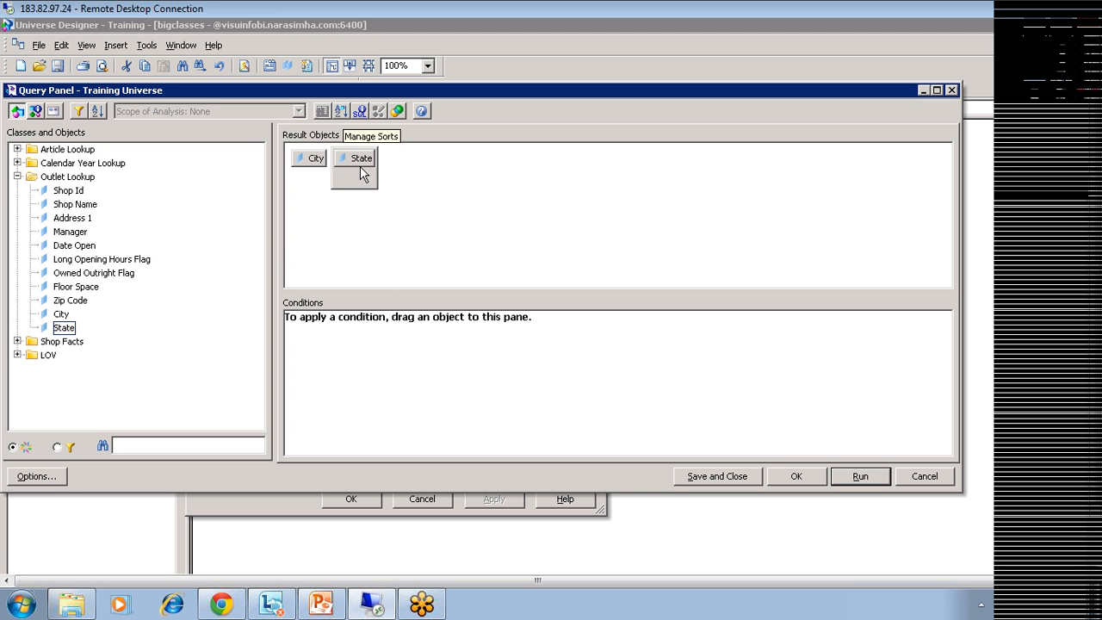
click(341, 113)
click(603, 428)
click(96, 117)
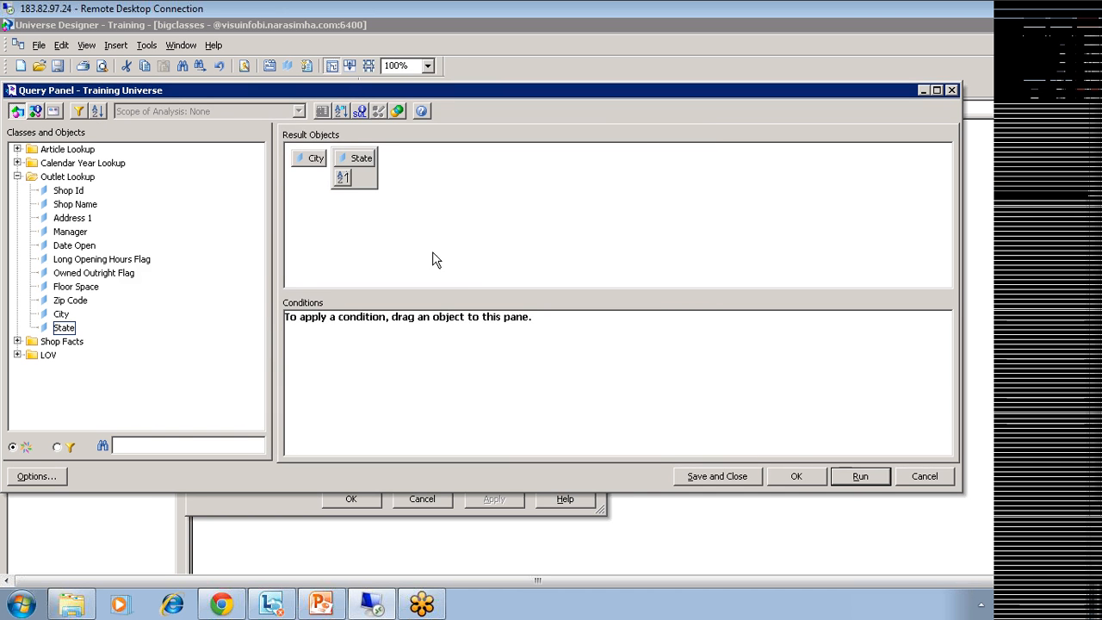
click(794, 475)
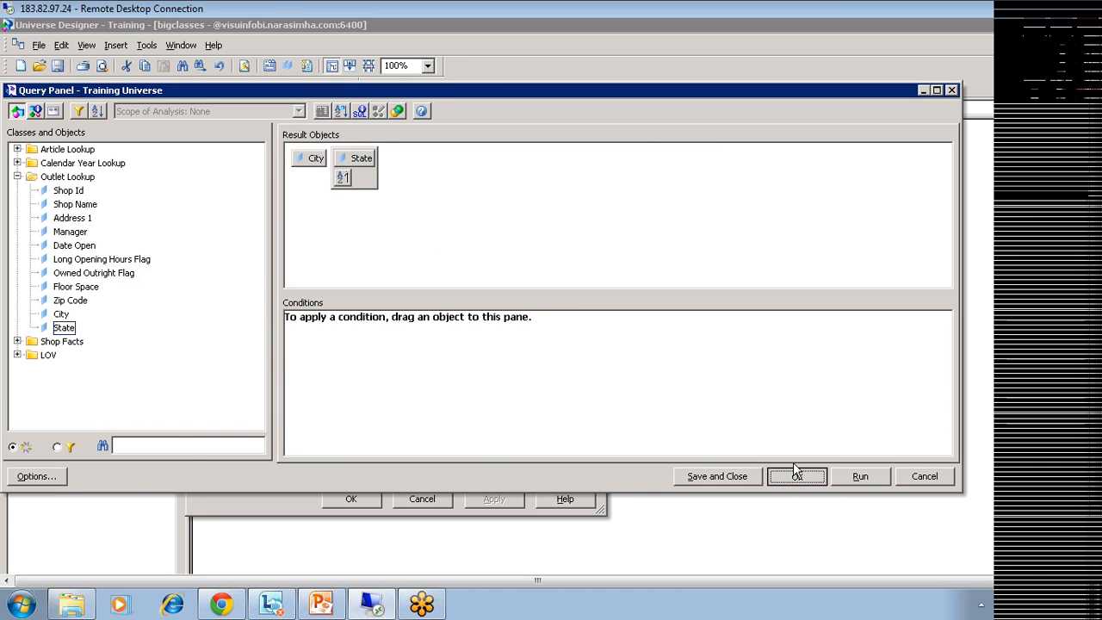
Display and refresh City's list of values, expanding Texas, New York, Massachusetts and Illinois in the hierarchical view.
click(506, 397)
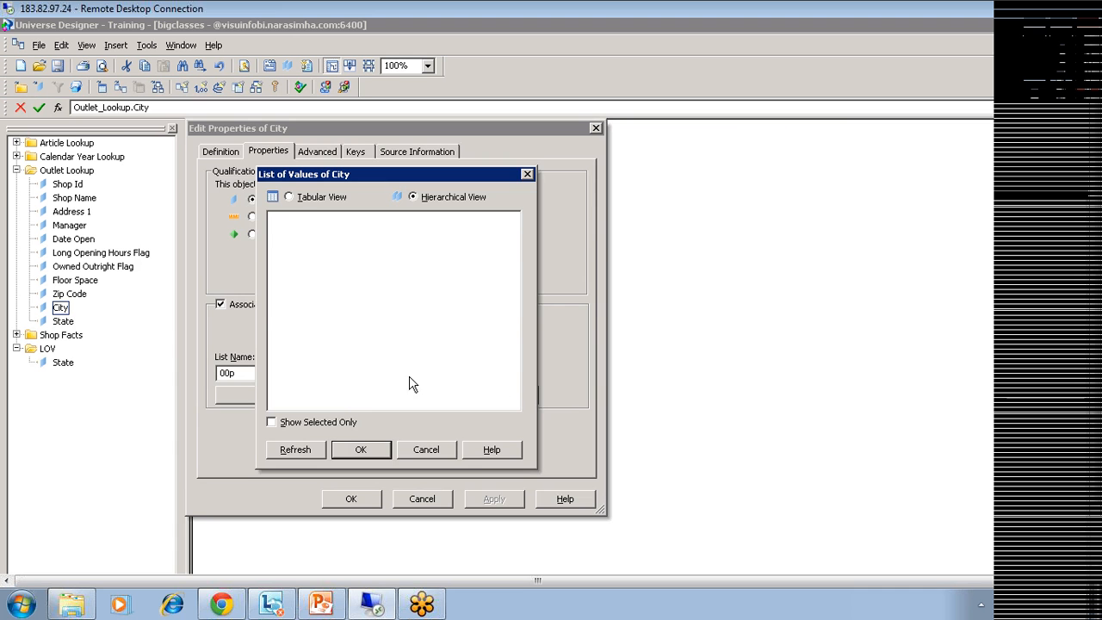
click(295, 450)
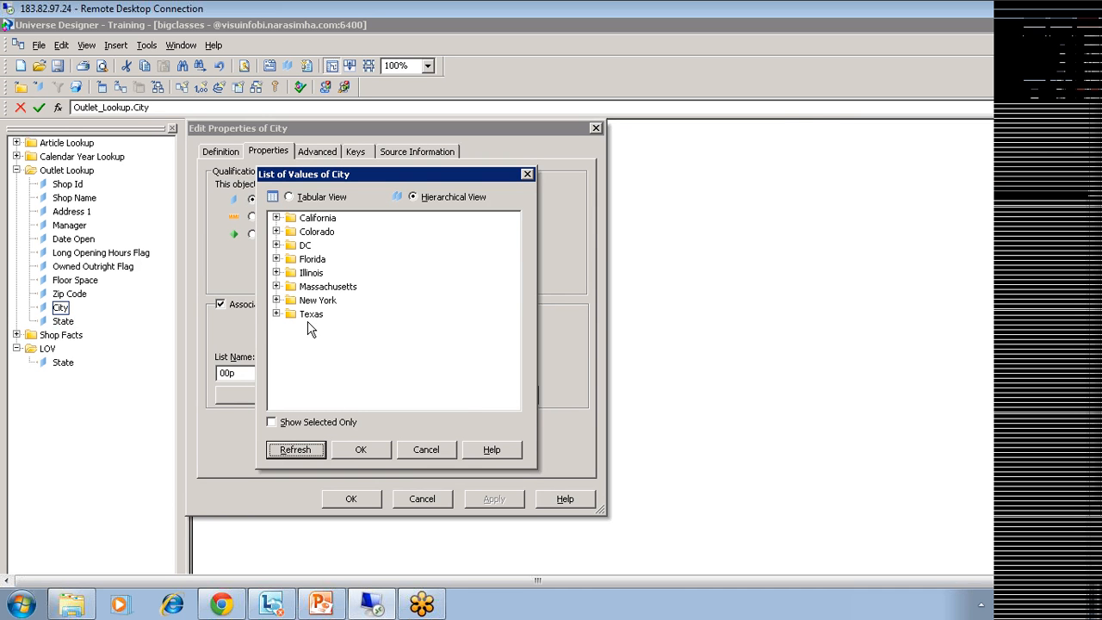
click(274, 317)
click(275, 314)
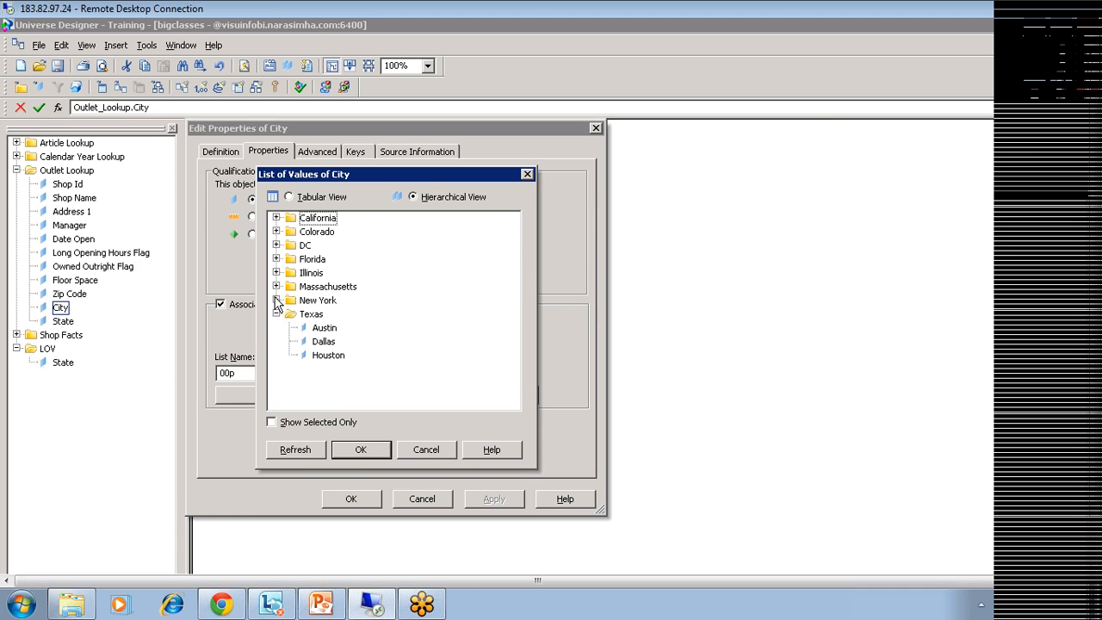
click(276, 300)
click(276, 286)
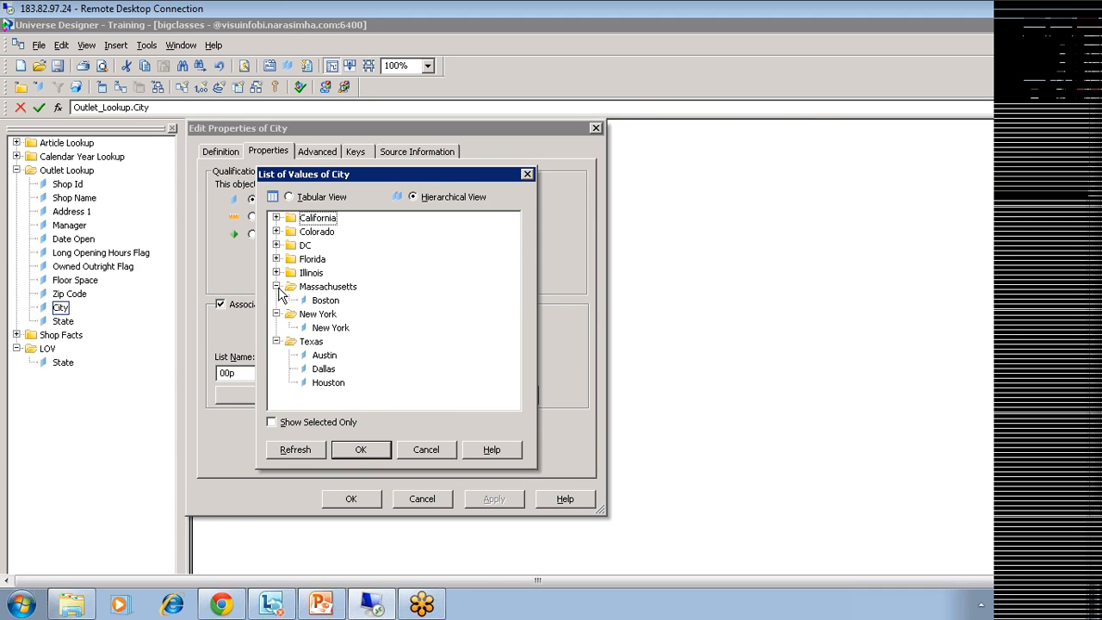
click(327, 355)
click(276, 273)
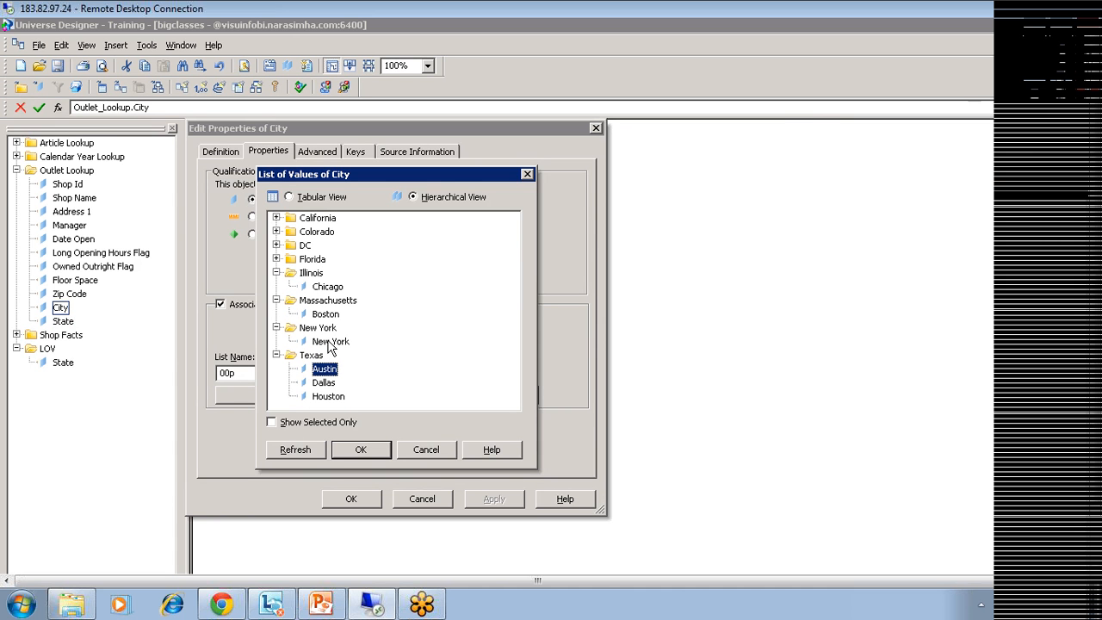
Expand DC and Florida in the hierarchical list, examine the cities under Illinois and Texas, and close the list.
click(310, 274)
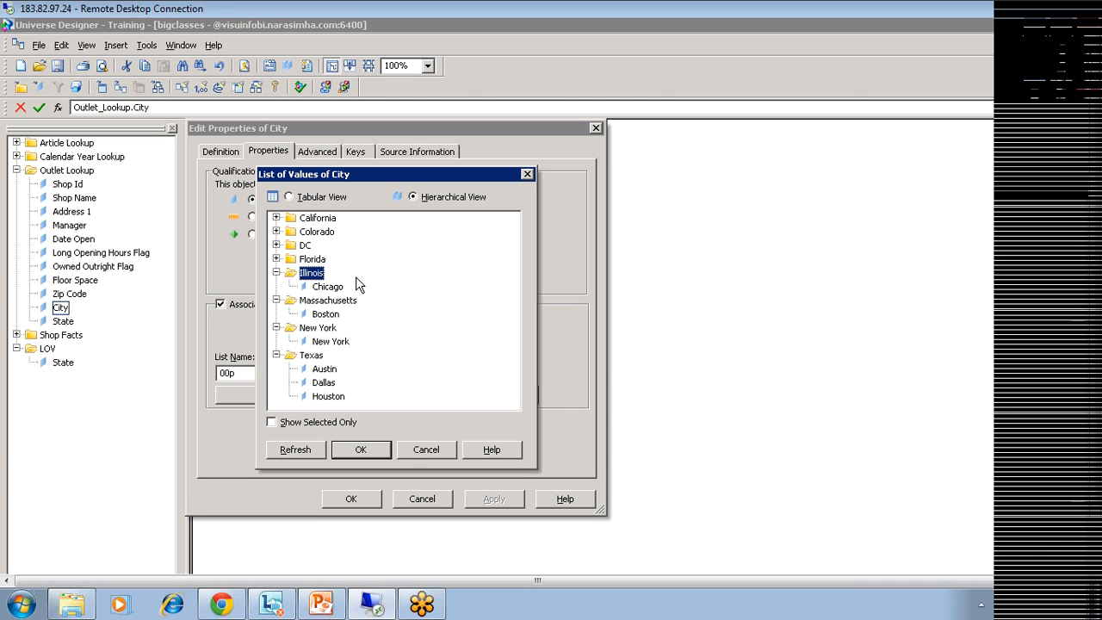
click(327, 287)
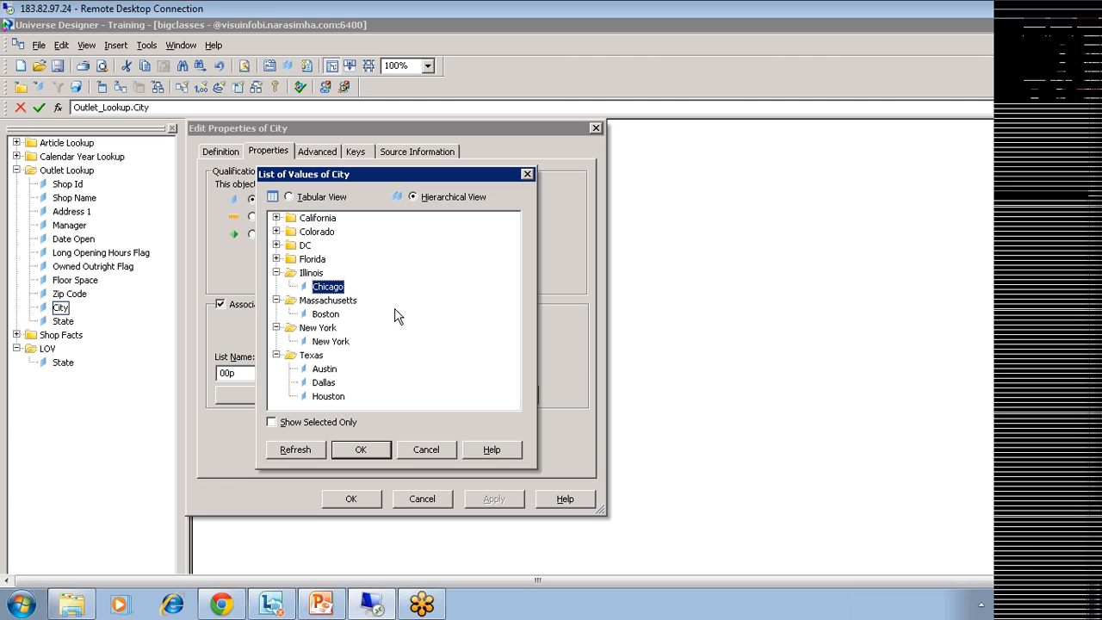
click(310, 259)
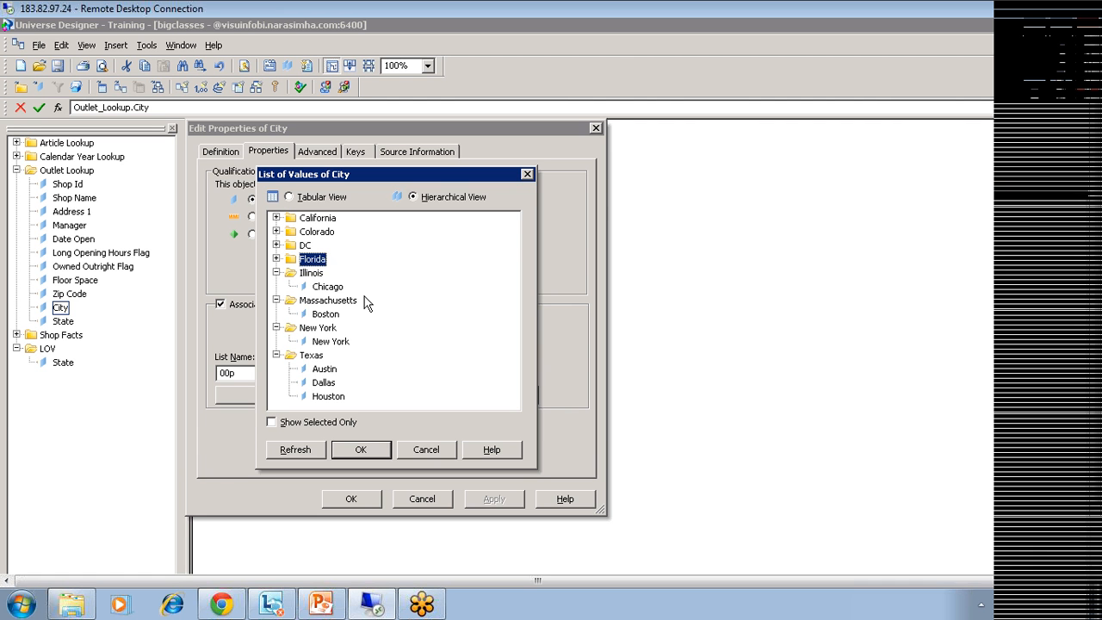
click(277, 245)
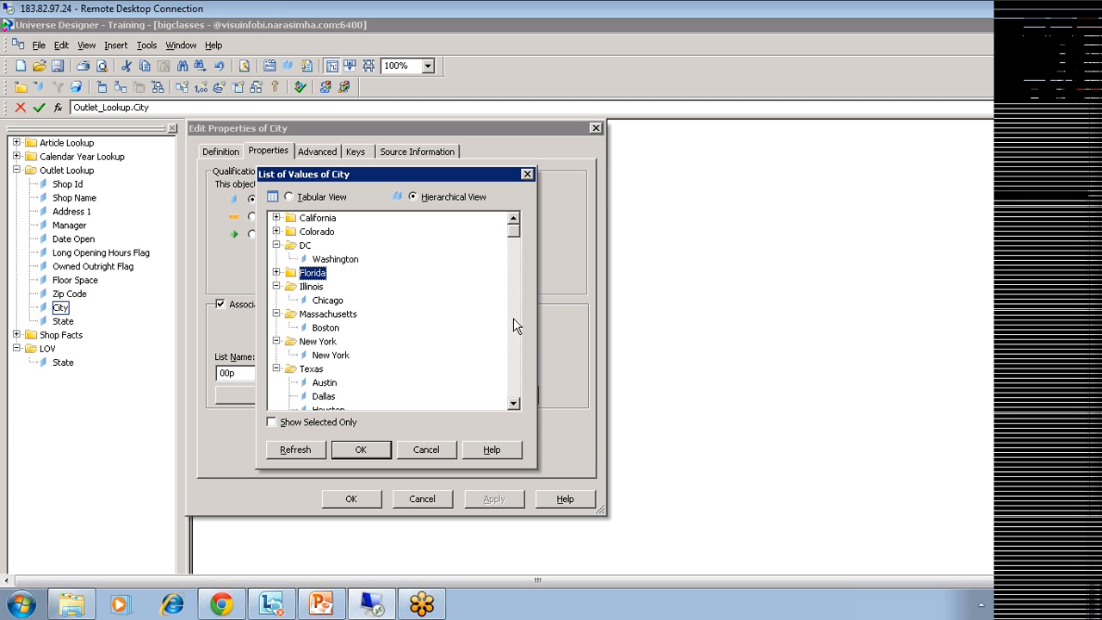
click(277, 272)
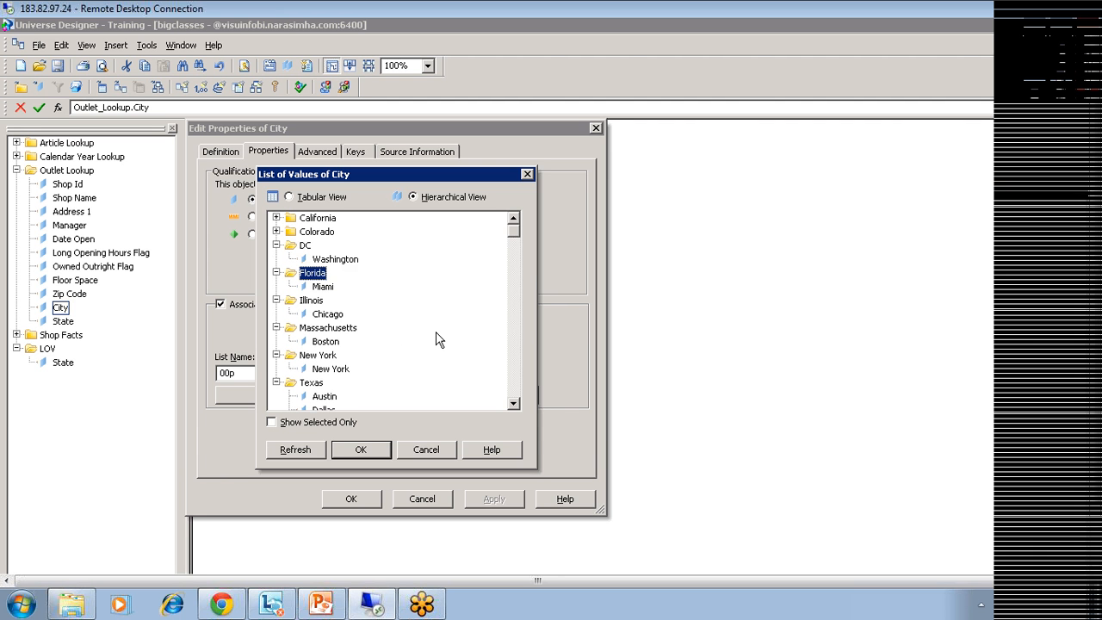
drag(508, 262, 511, 384)
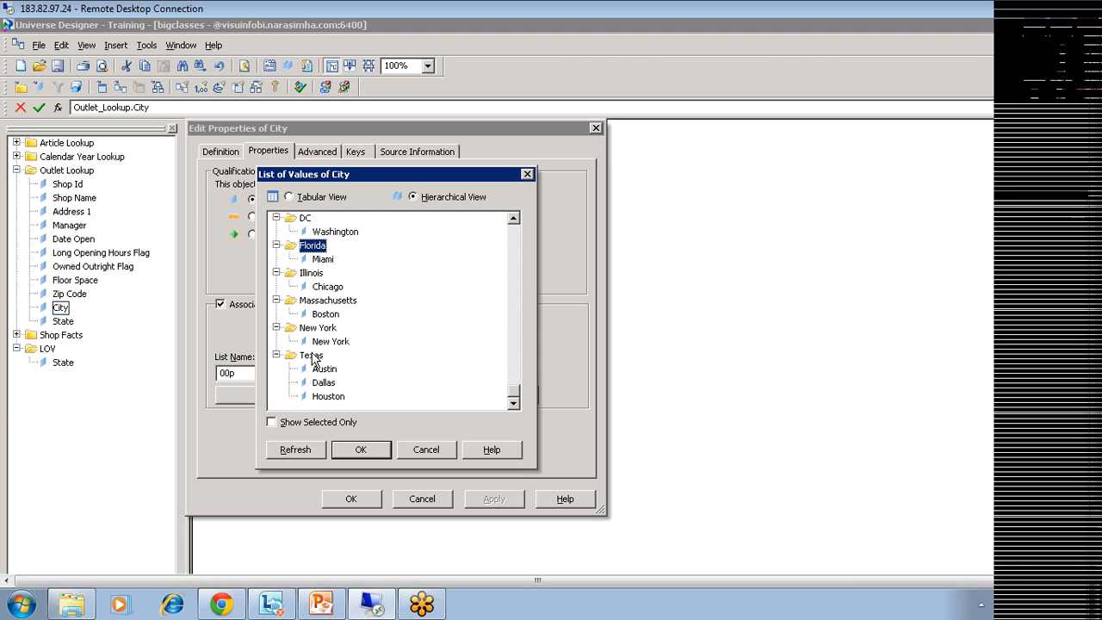
click(314, 359)
click(319, 369)
click(324, 397)
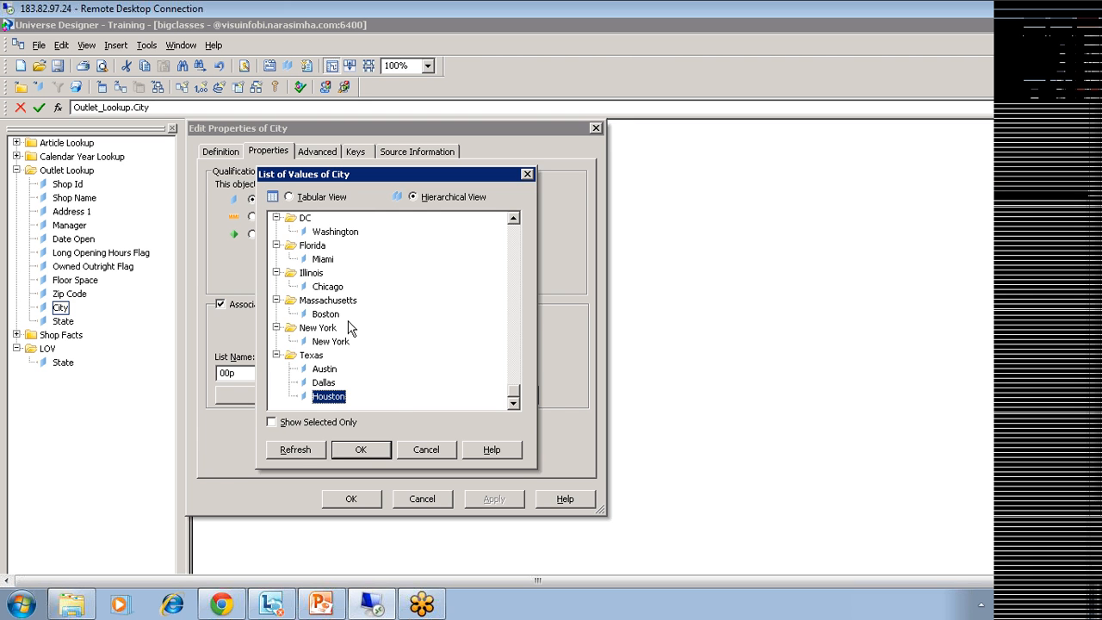
click(427, 450)
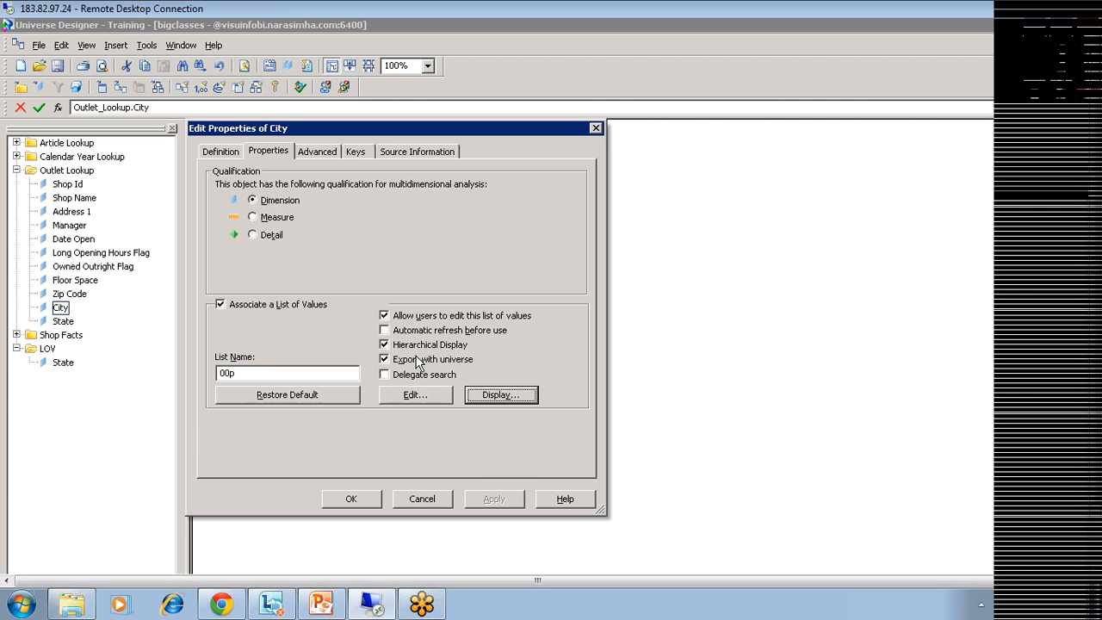
Try enabling automatic refresh before use for City's list of values and highlight its list name.
click(385, 330)
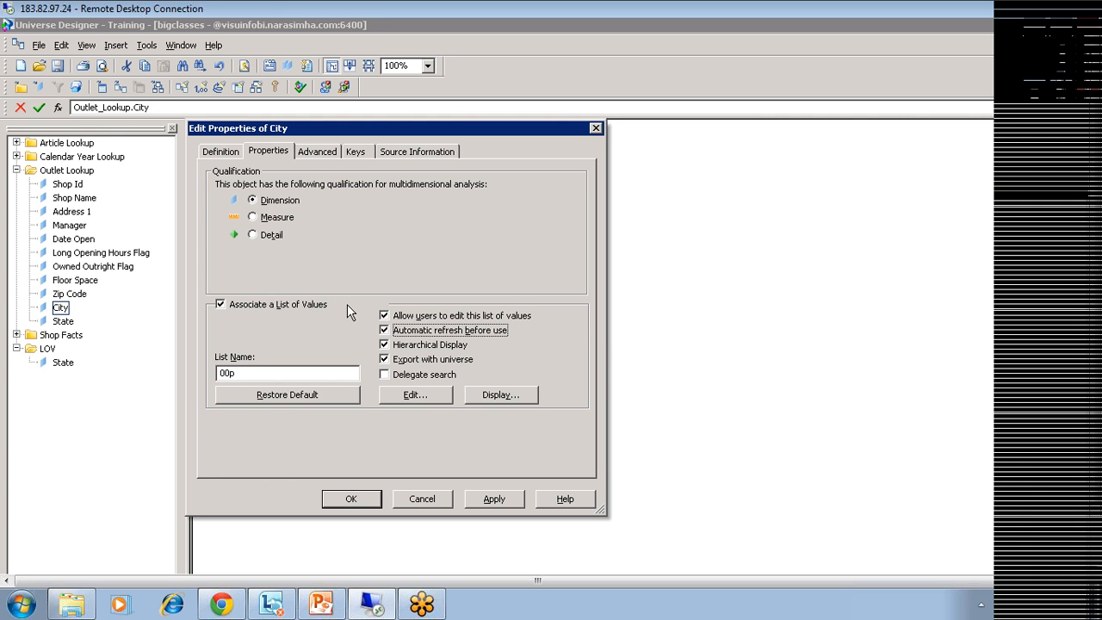
click(254, 373)
drag(254, 373, 219, 373)
click(237, 373)
double_click(233, 373)
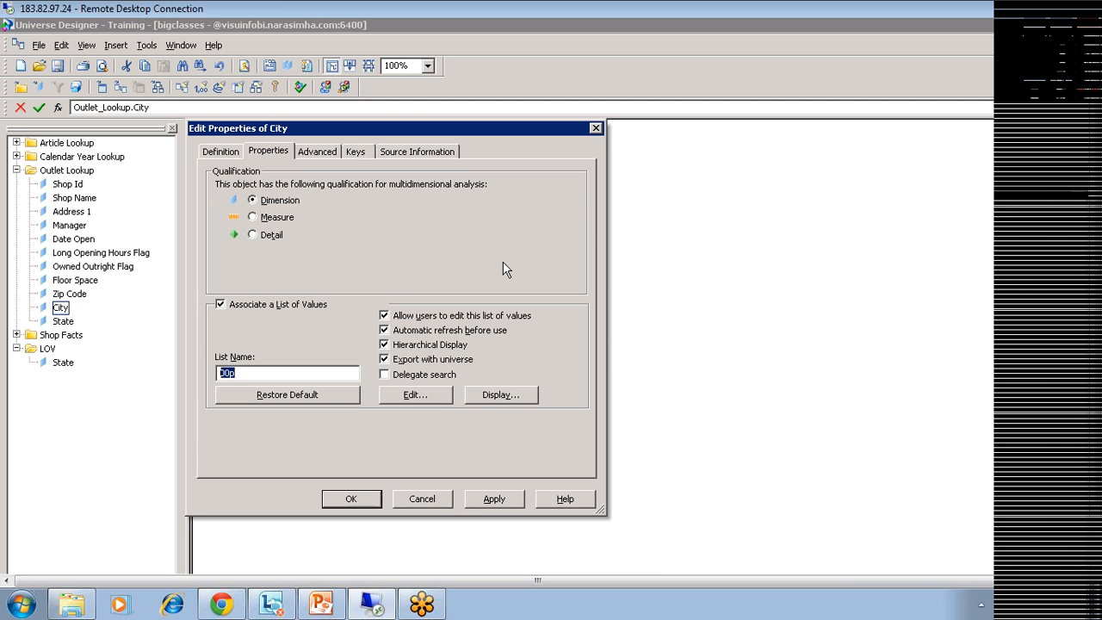
Review the query behind City's list of values, then cancel both the query and the City properties.
click(415, 396)
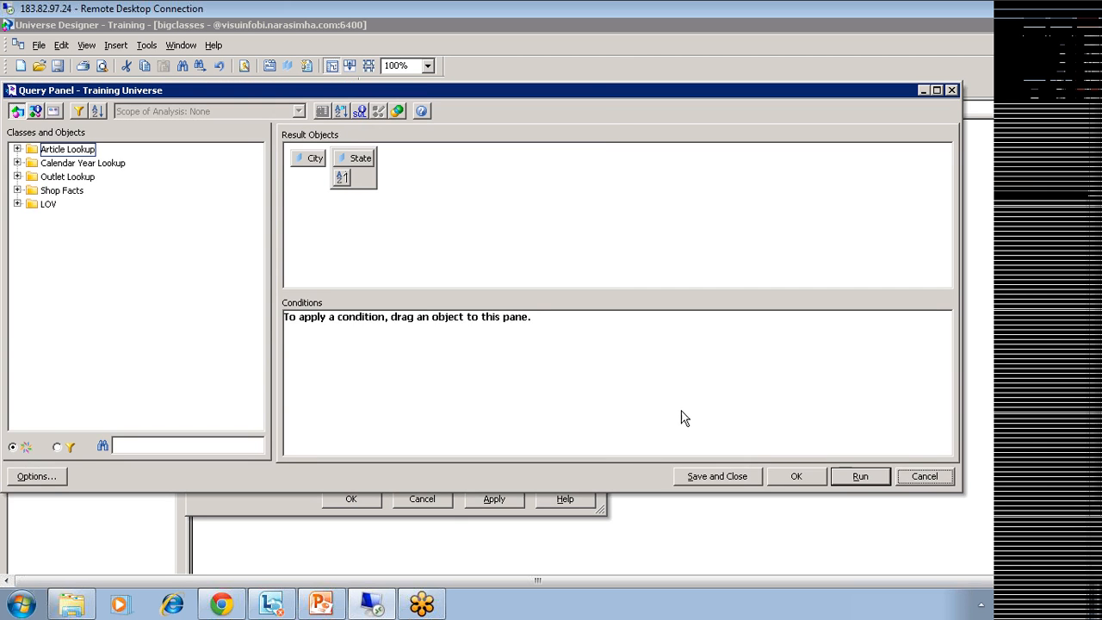
click(920, 478)
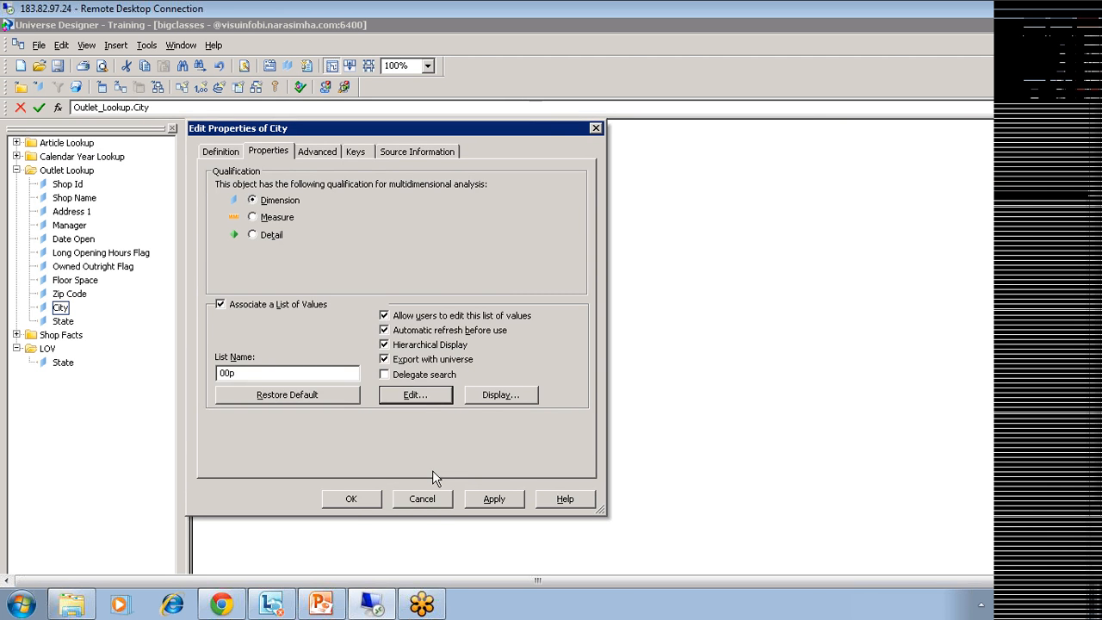
click(423, 499)
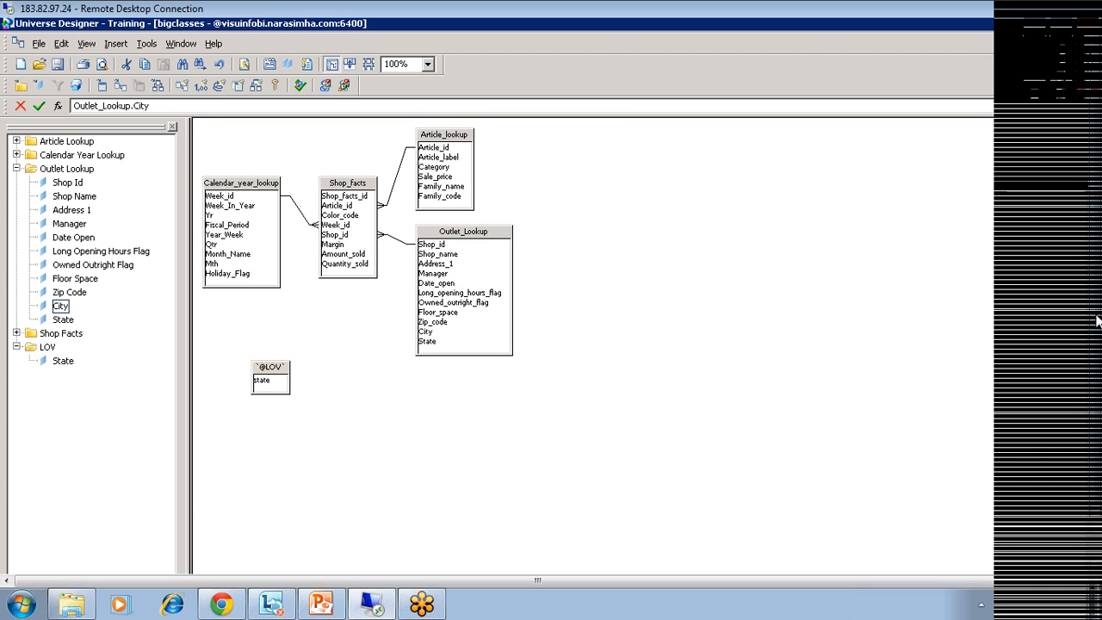
Switch from Universe Designer to the desktop of the remote machine.
drag(1097, 315, 1097, 379)
click(30, 562)
click(30, 563)
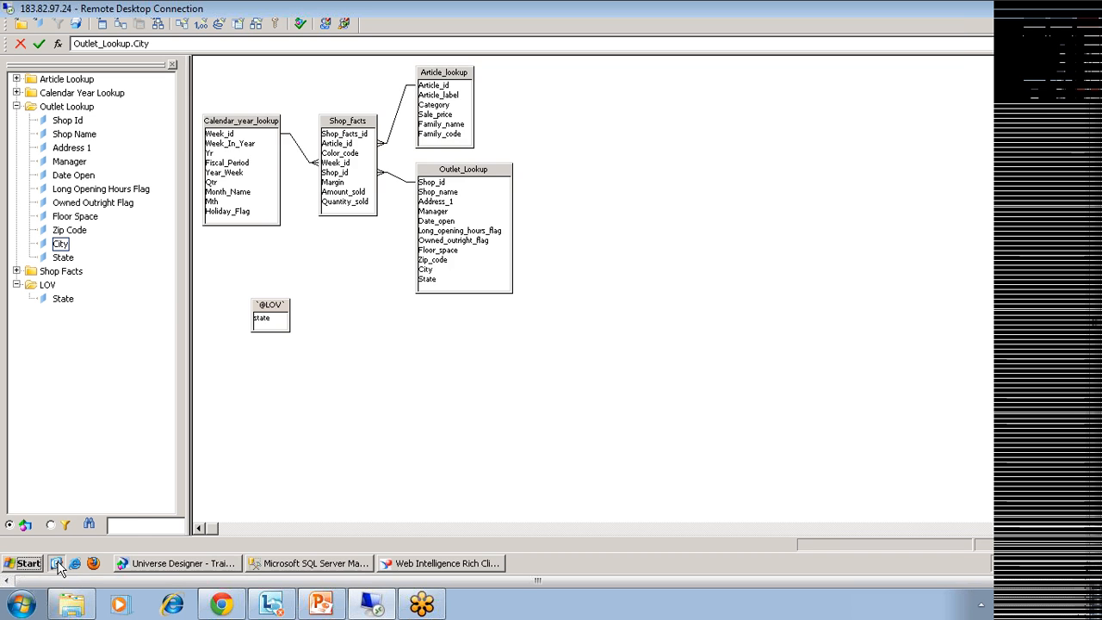
click(58, 566)
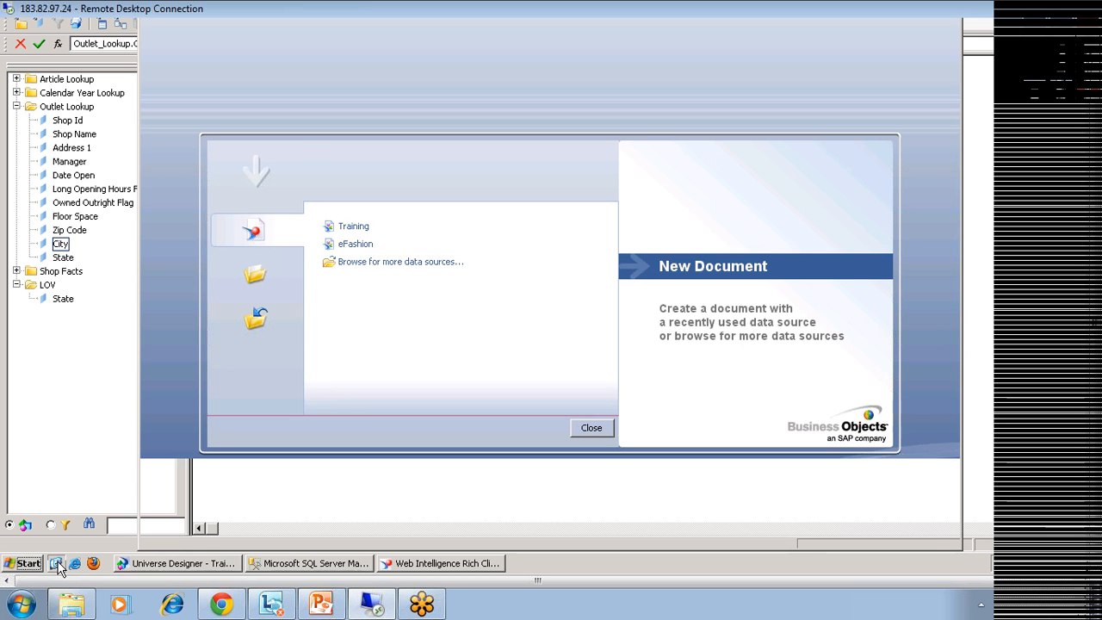
right_click(163, 244)
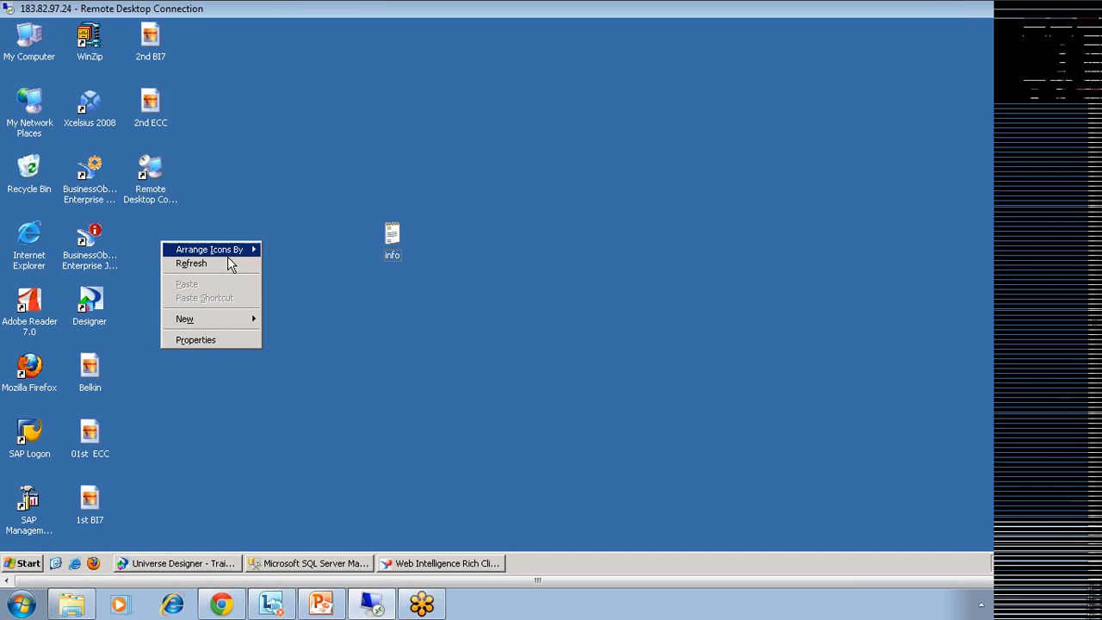
mouse_move(230, 319)
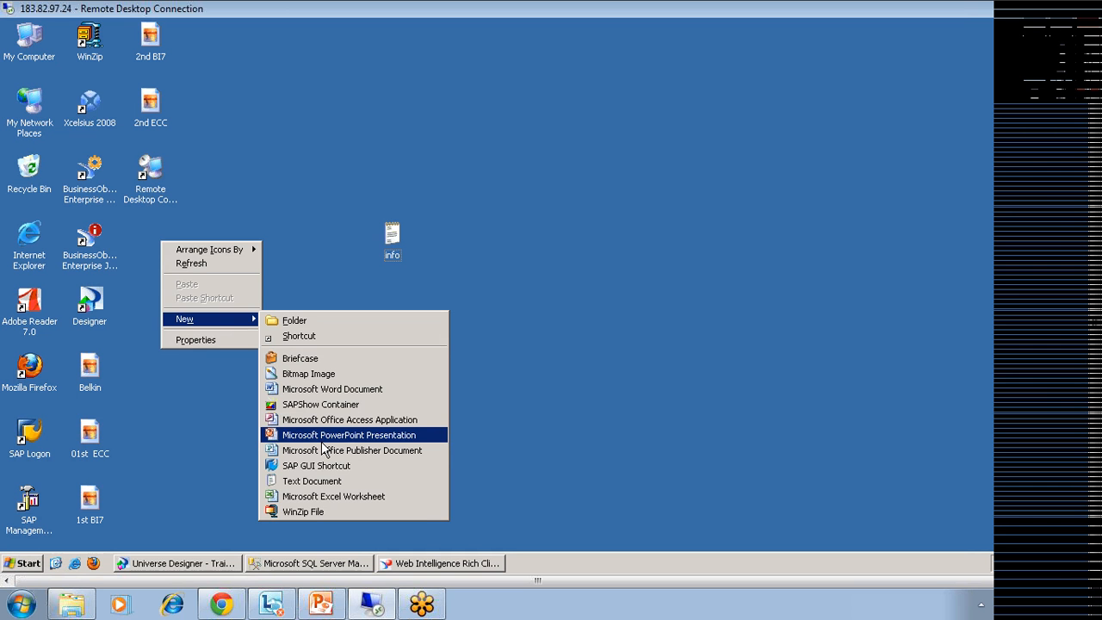
click(23, 564)
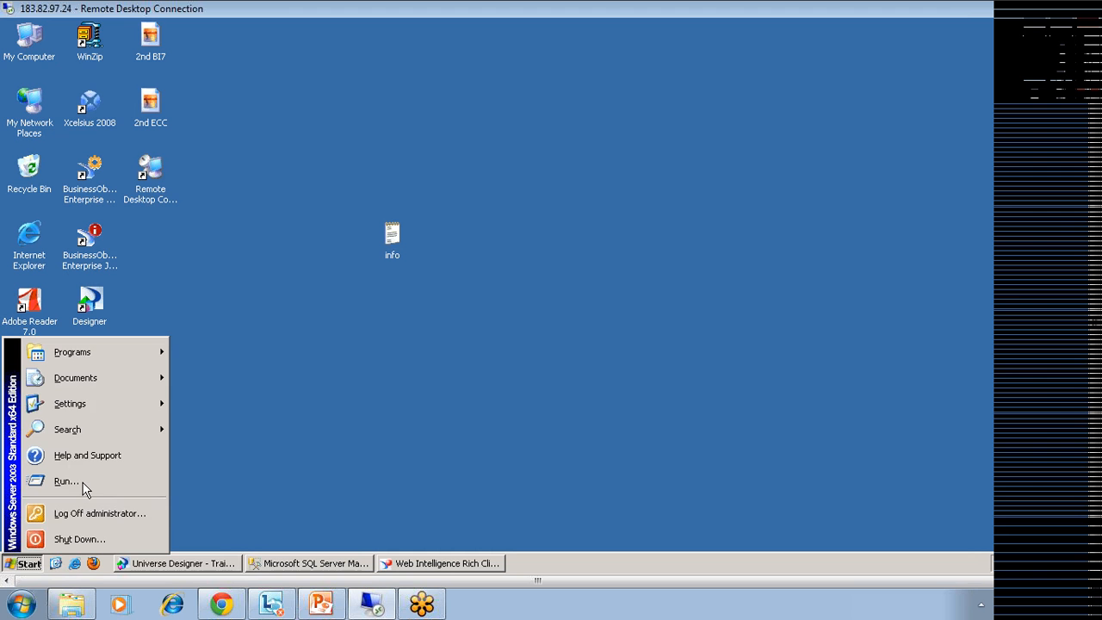
mouse_move(119, 351)
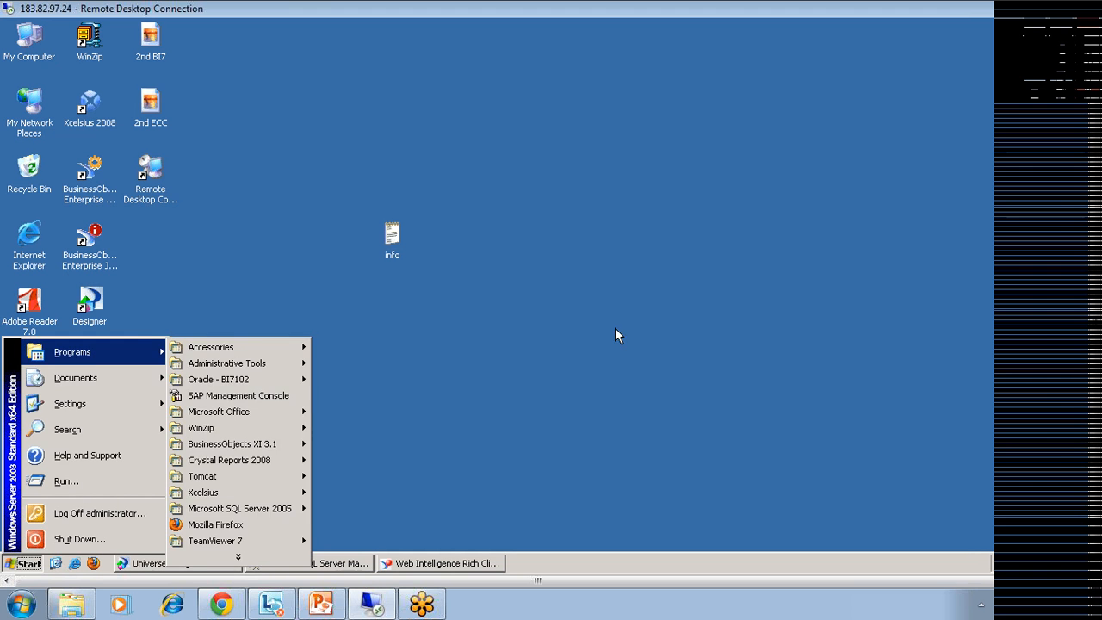
click(446, 99)
Create a new text document on the remote desktop and open it in Notepad.
right_click(446, 98)
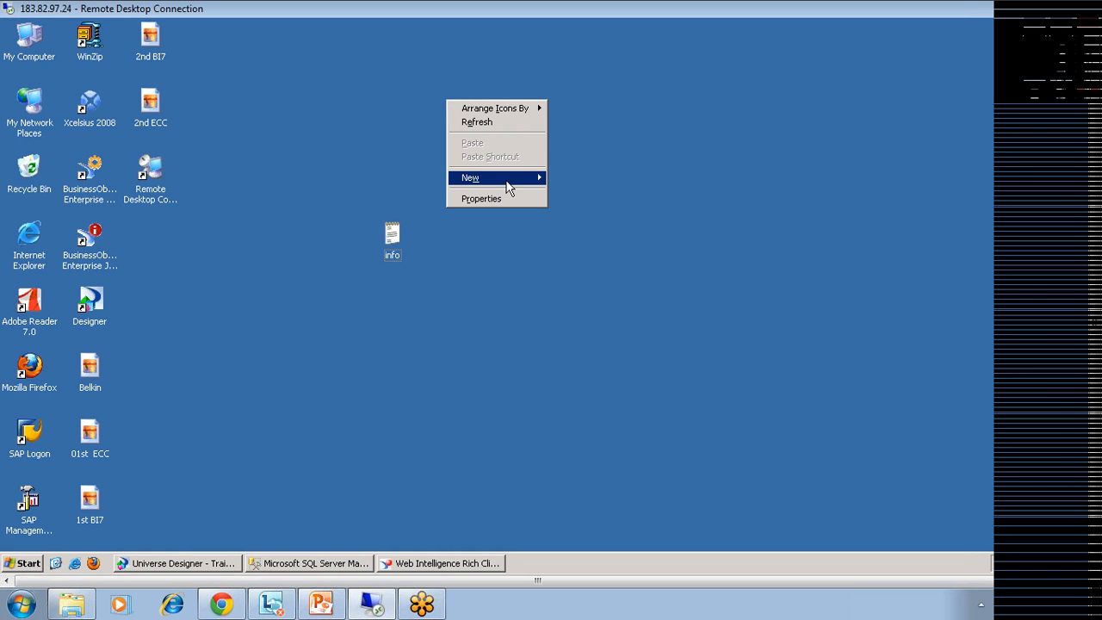
mouse_move(509, 188)
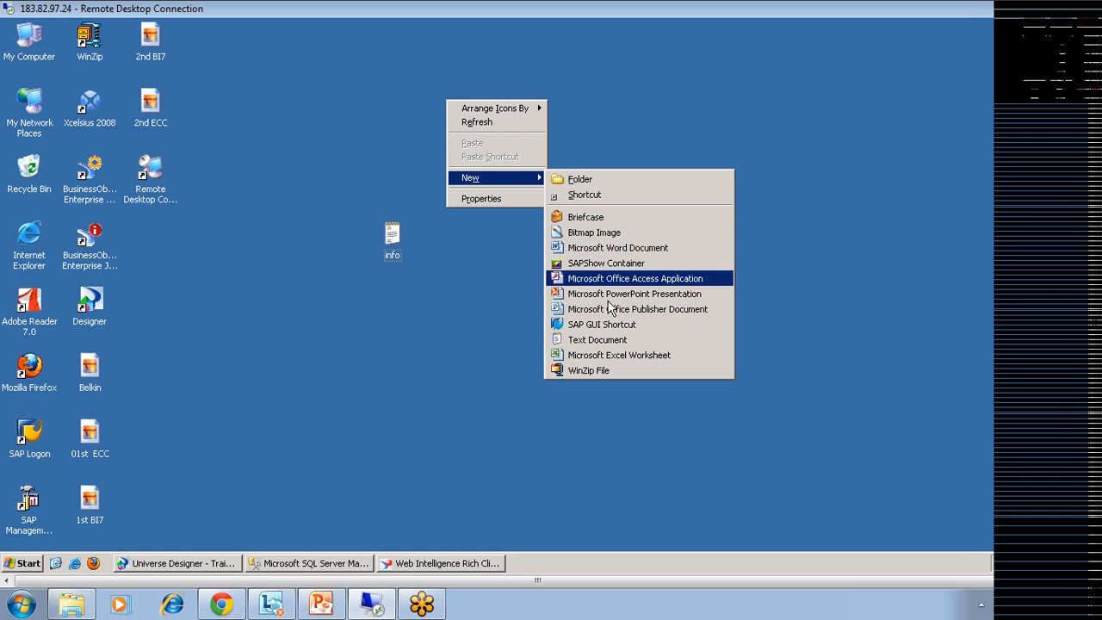
double_click(452, 101)
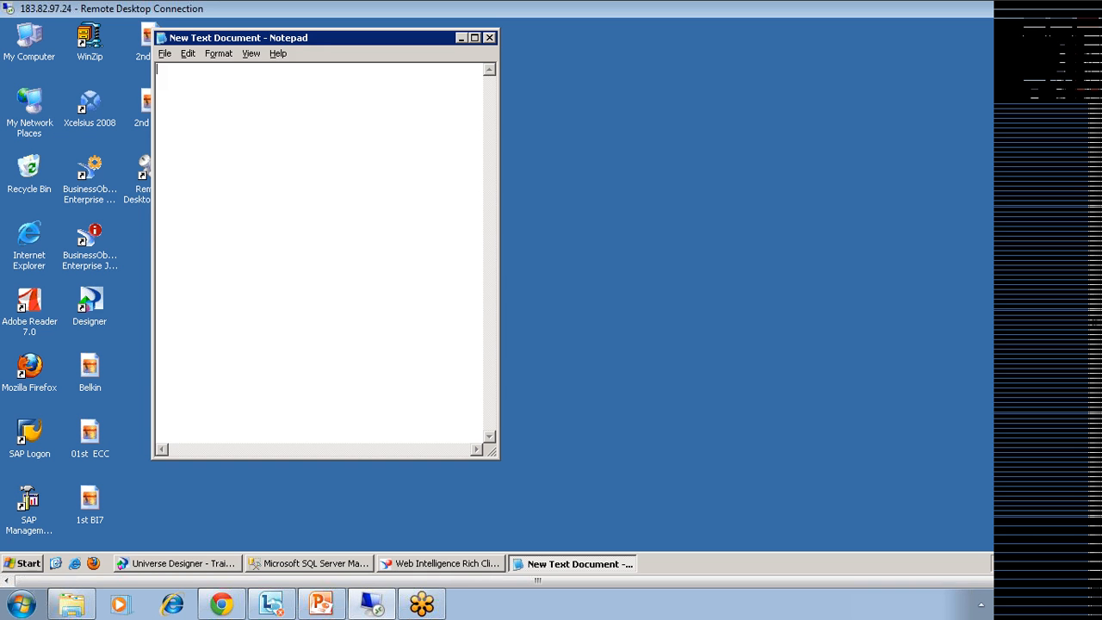
Enter "a,b,c,d" in the new text document, then save and close it.
text(a,b,c,d)
click(489, 38)
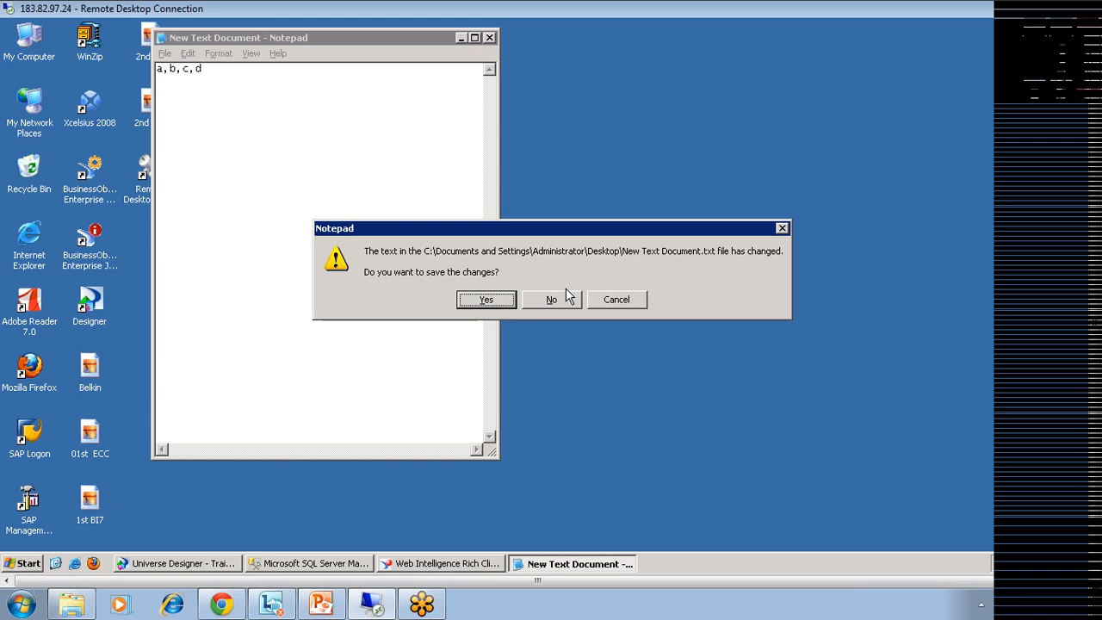
click(486, 300)
Try to turn the text document into a CSV file by adding .csv to its name, then check its contents.
click(470, 134)
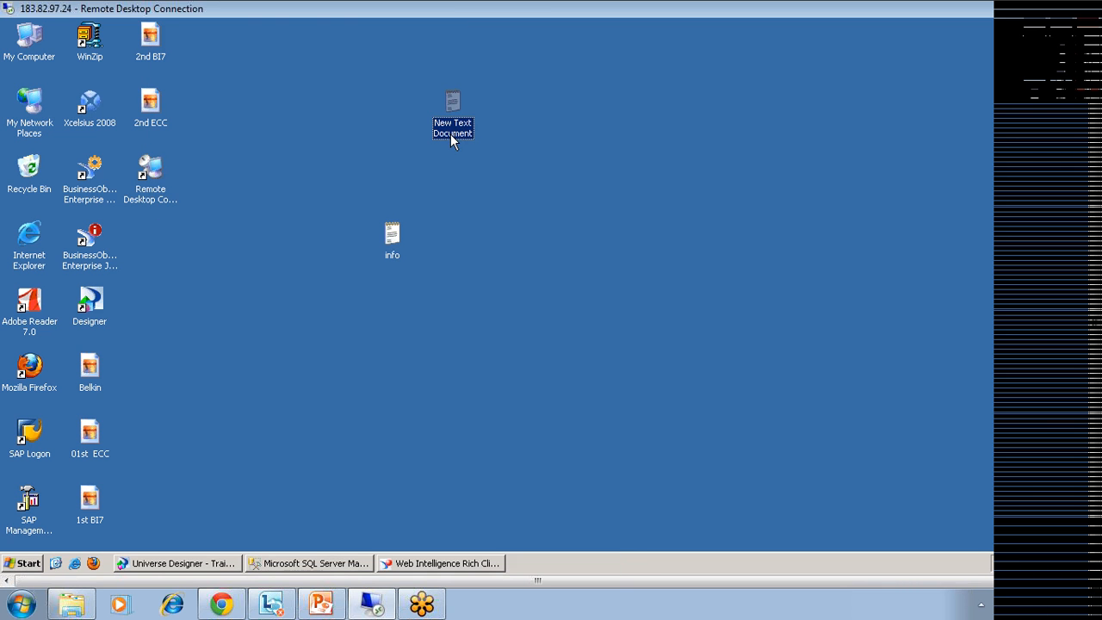
click(473, 136)
text(.csv)
key(Return)
double_click(468, 127)
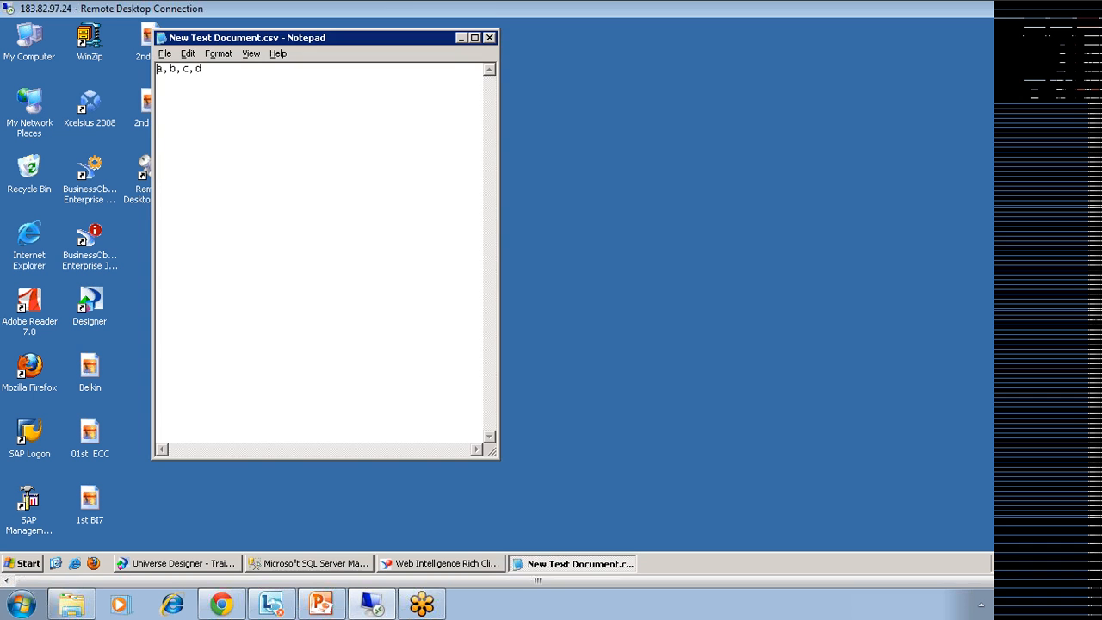
click(489, 38)
Start Microsoft Excel on the remote machine.
click(28, 564)
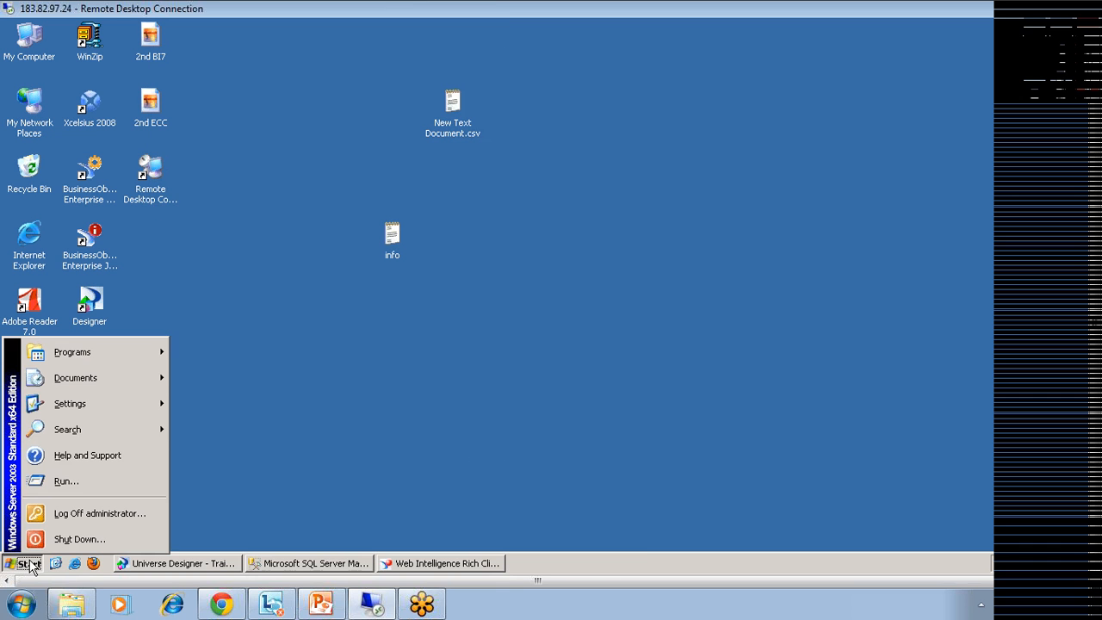
mouse_move(101, 354)
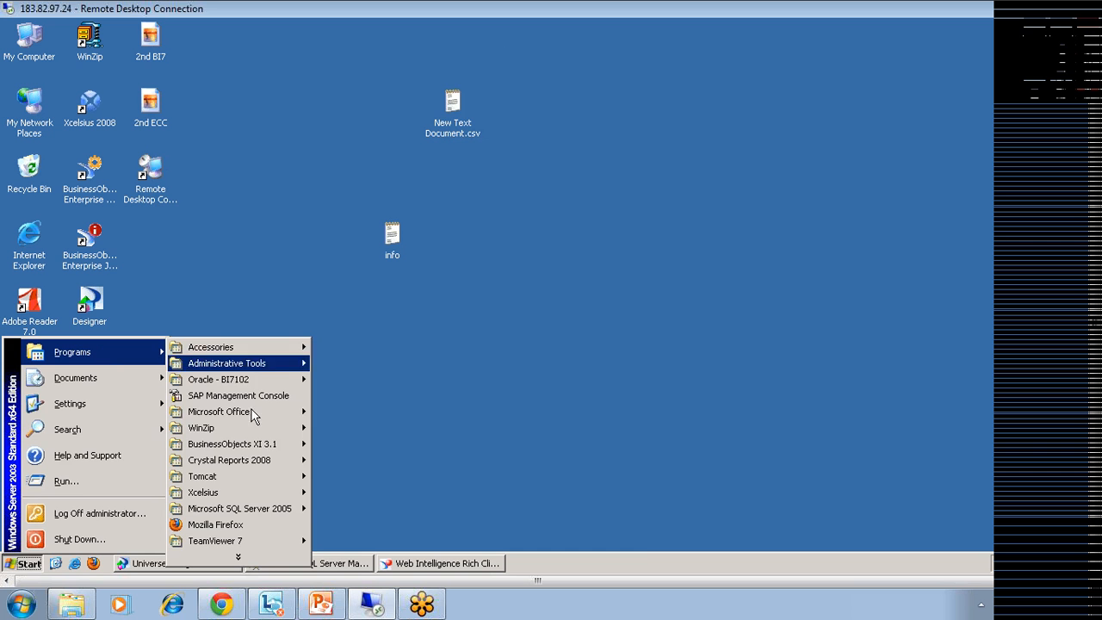
mouse_move(259, 414)
click(356, 415)
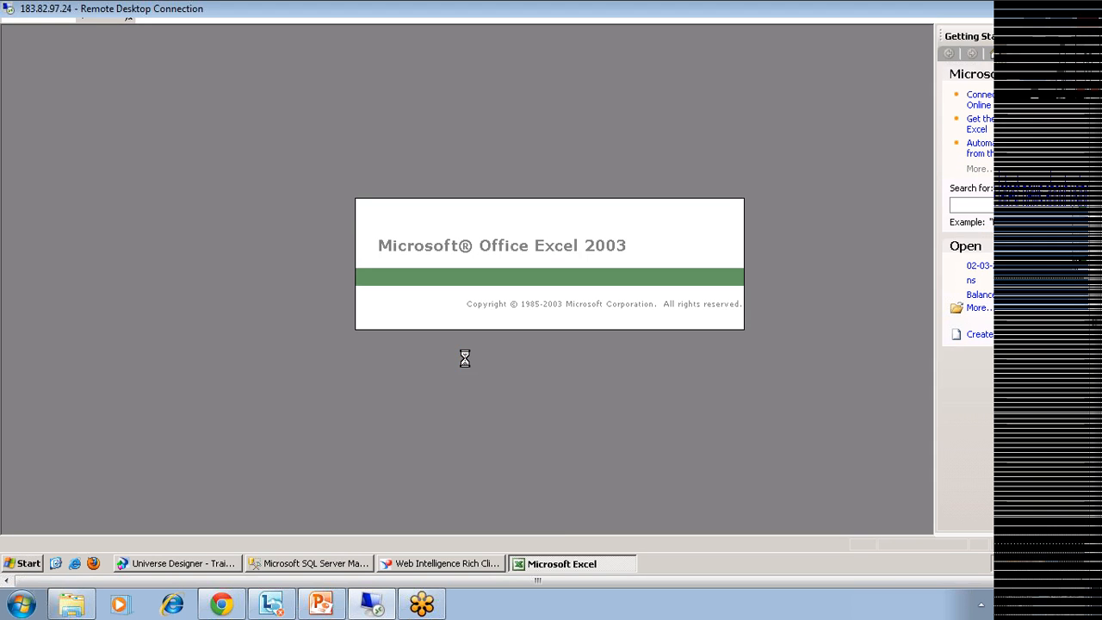
List a, b, c and d in cells A1 to A4 of the blank workbook, then close Excel without saving.
text(a)
key(Return)
text(b)
key(Return)
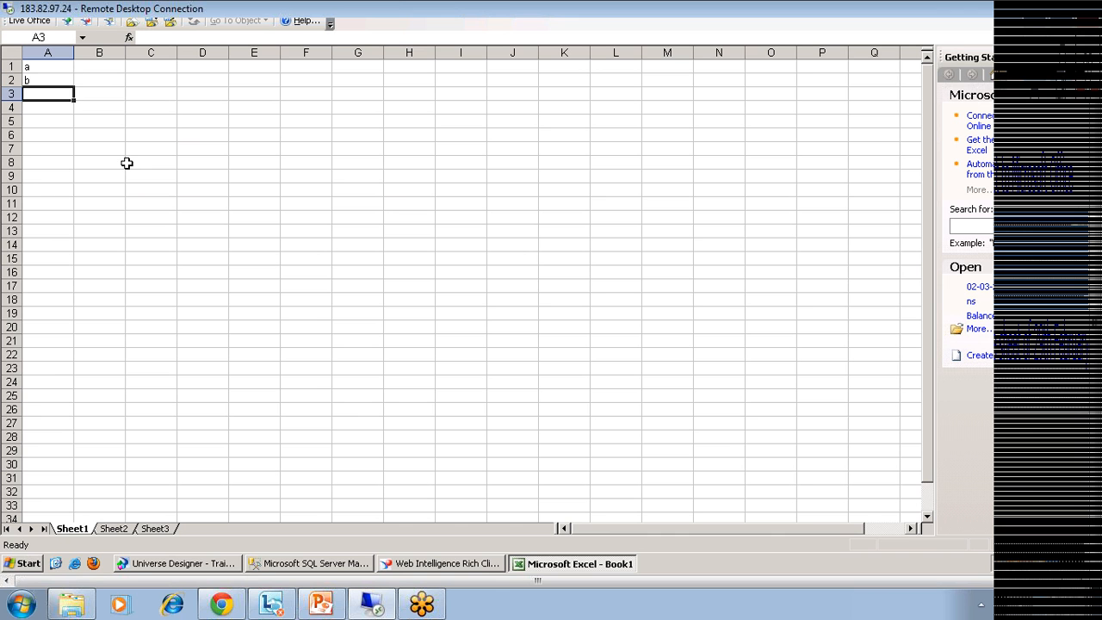
text(c)
key(Return)
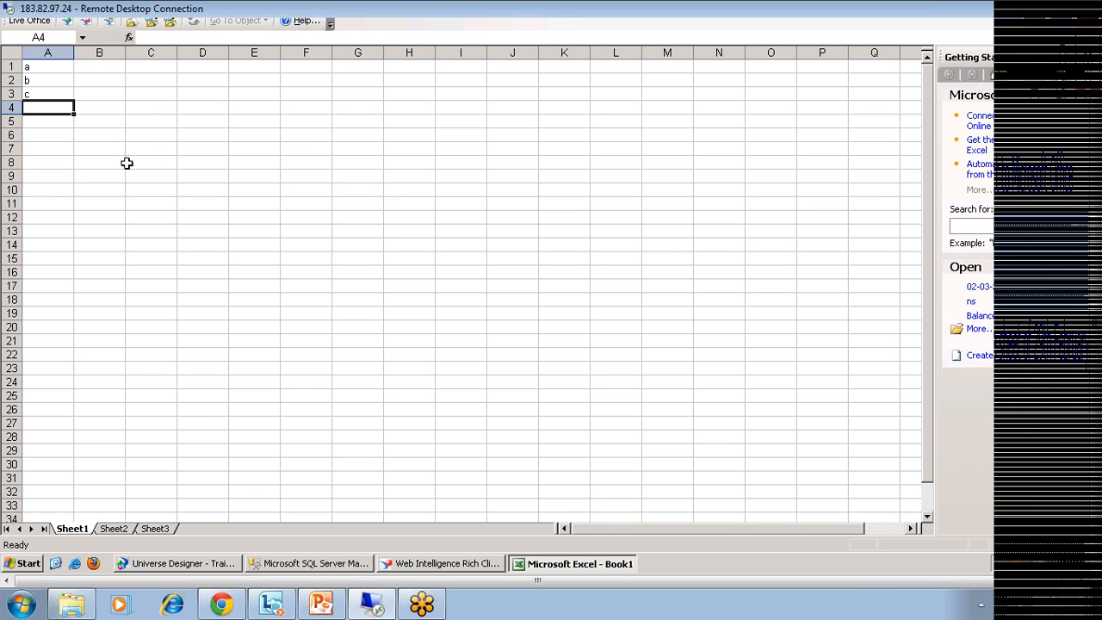
text(d)
key(Return)
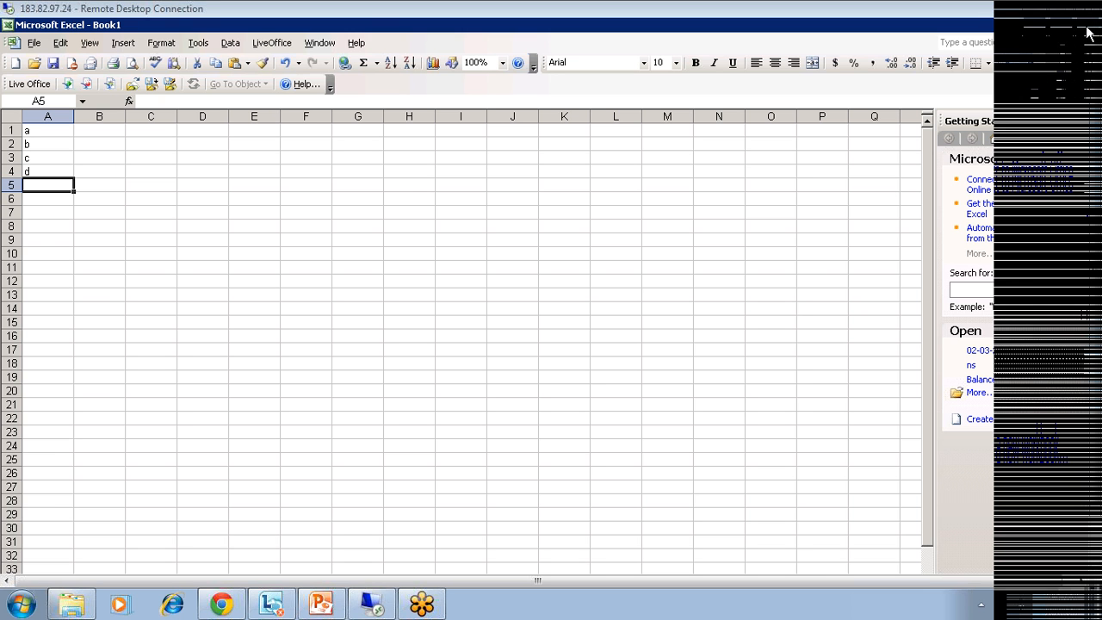
click(1088, 29)
click(557, 359)
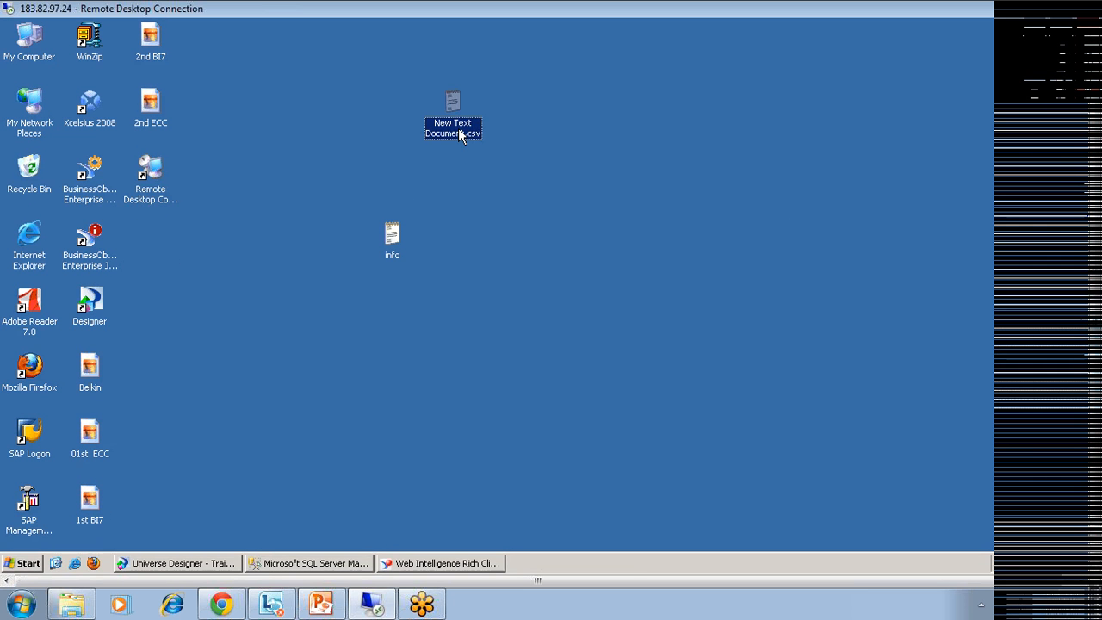
Check the contents of the text document on the desktop, then rename the file as lov.
double_click(461, 135)
click(496, 37)
click(445, 129)
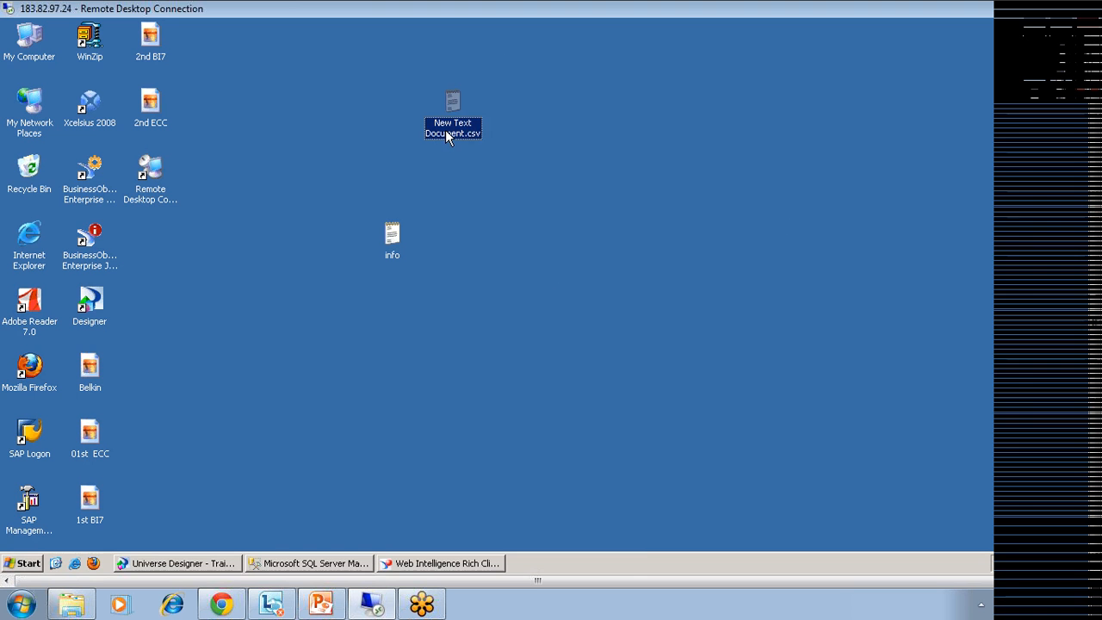
right_click(446, 129)
click(486, 284)
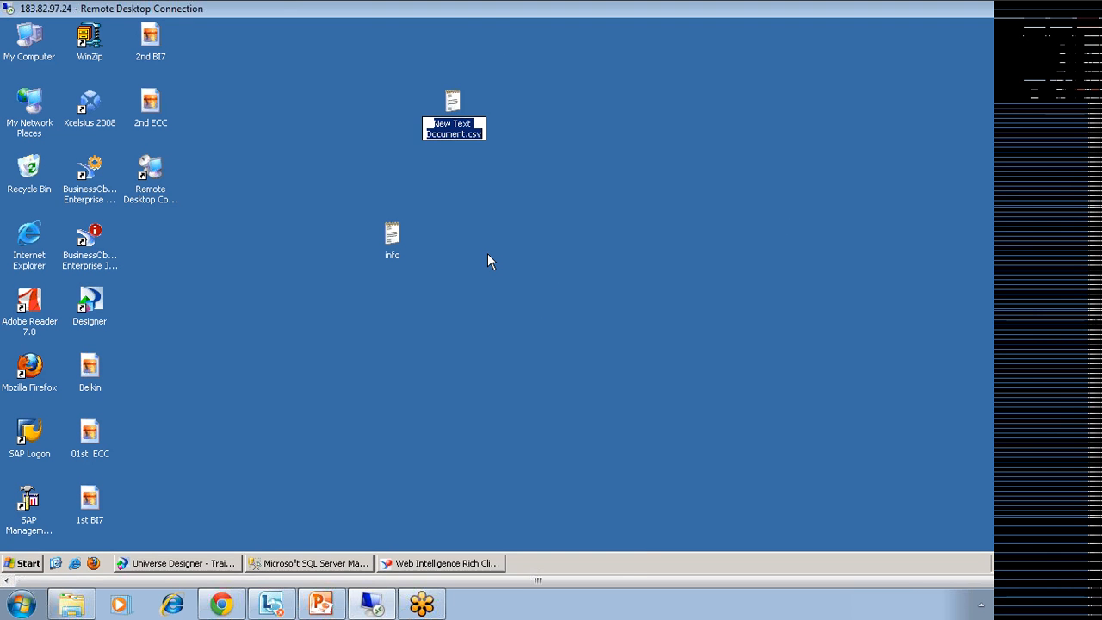
text(lov)
key(Return)
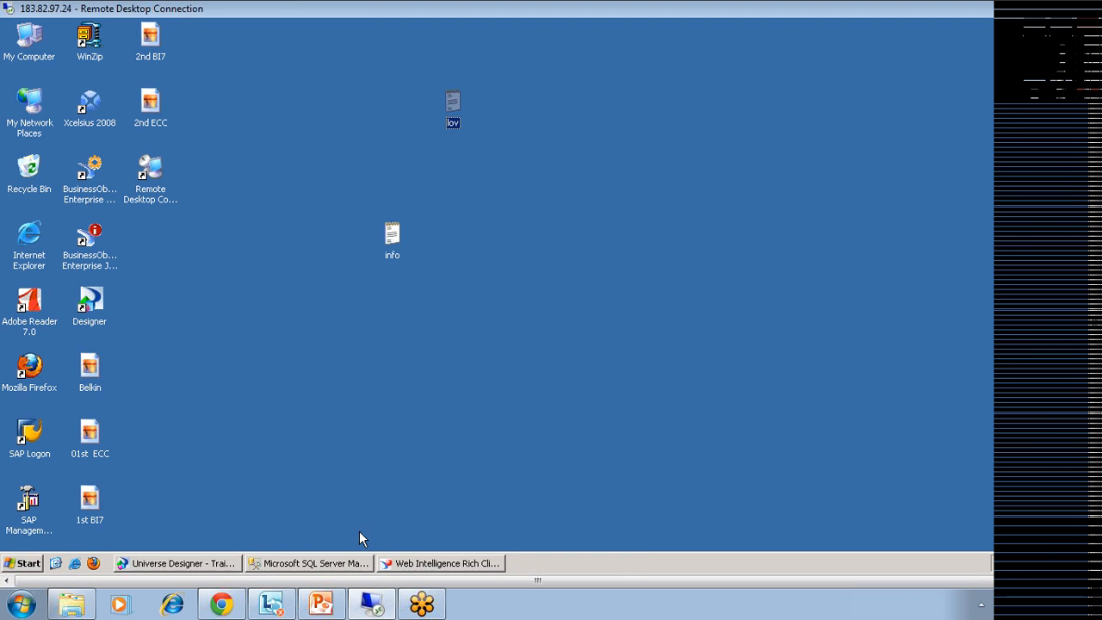
Switch to Universe Designer and select City of Outlet Lookup for editing among the universe's lists of values.
click(199, 558)
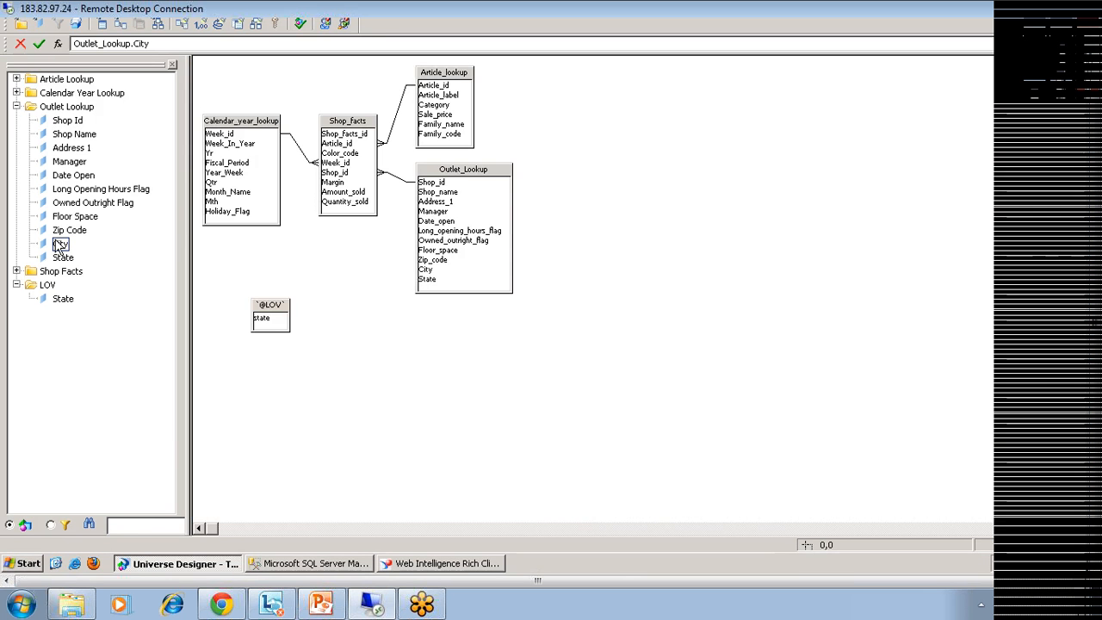
click(62, 244)
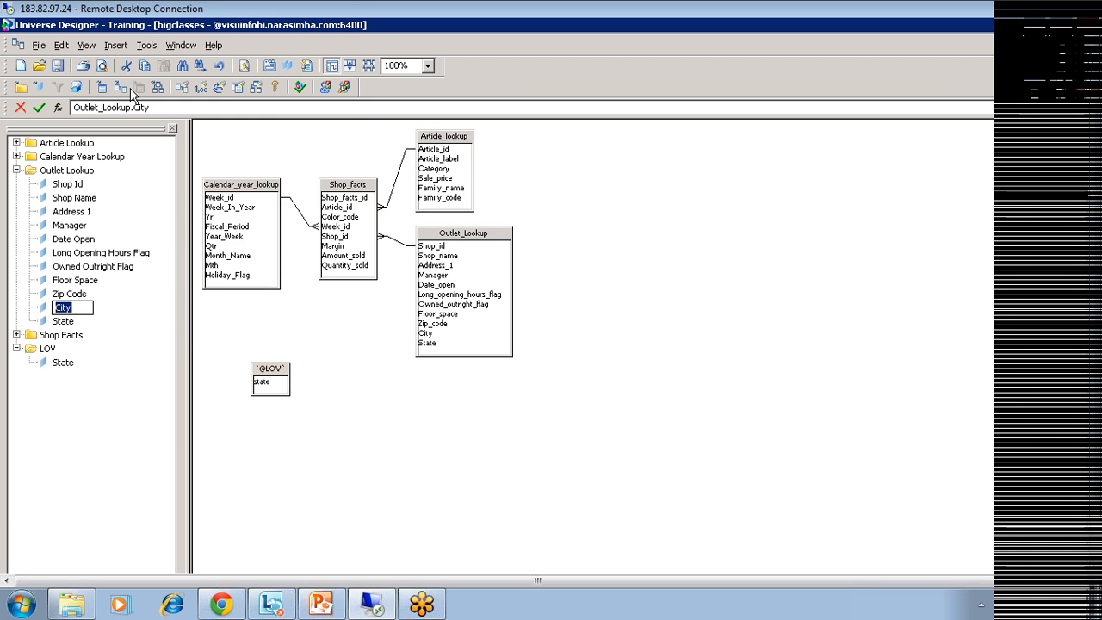
click(147, 45)
mouse_move(204, 105)
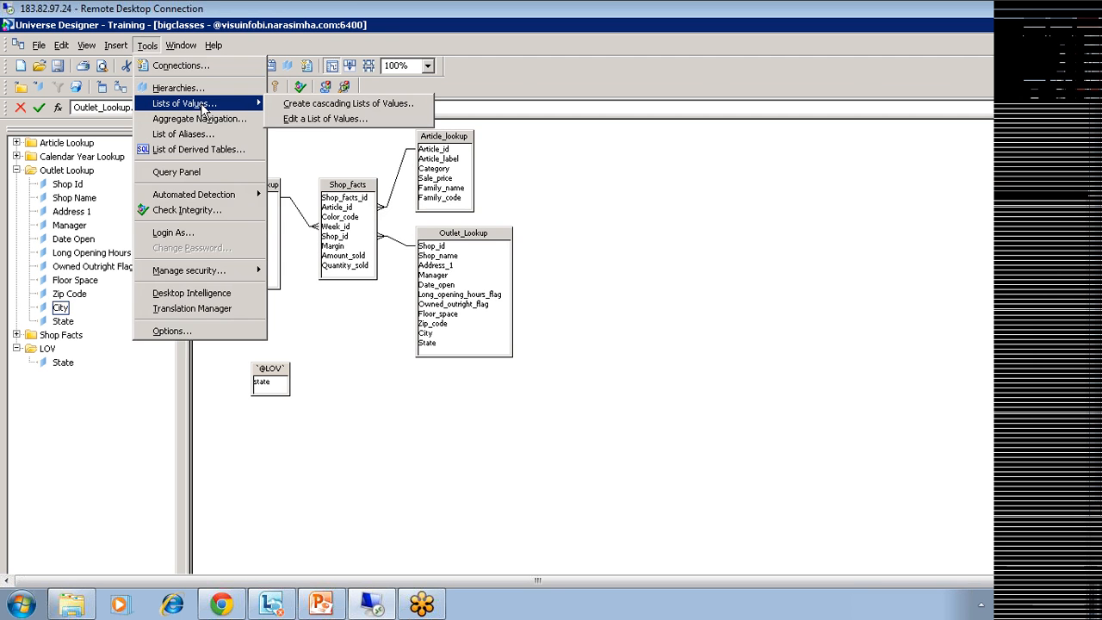
click(332, 123)
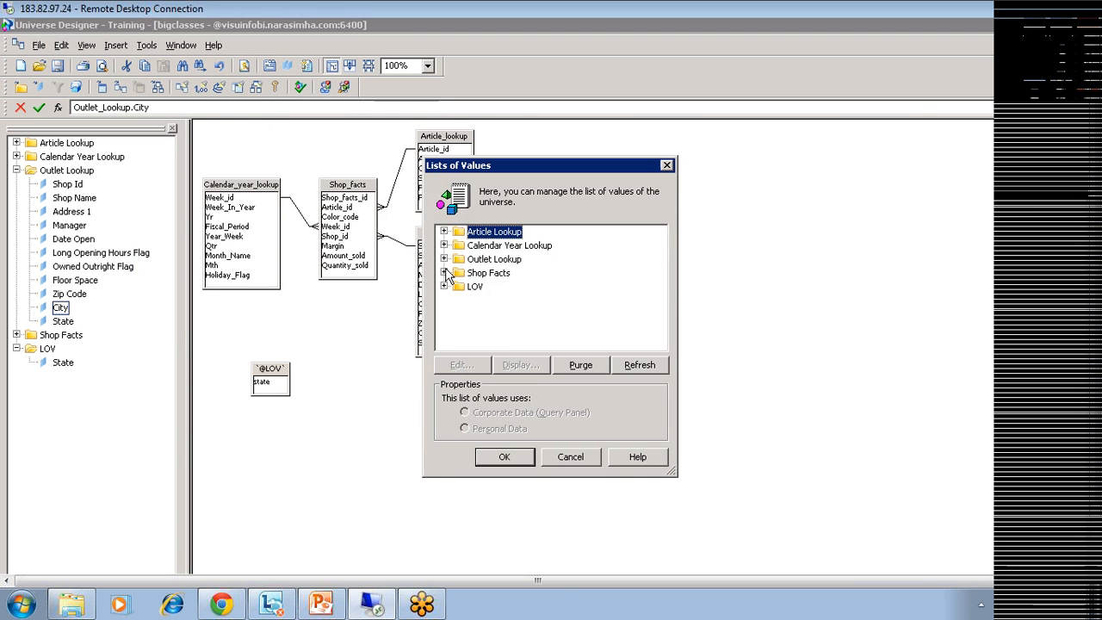
click(443, 259)
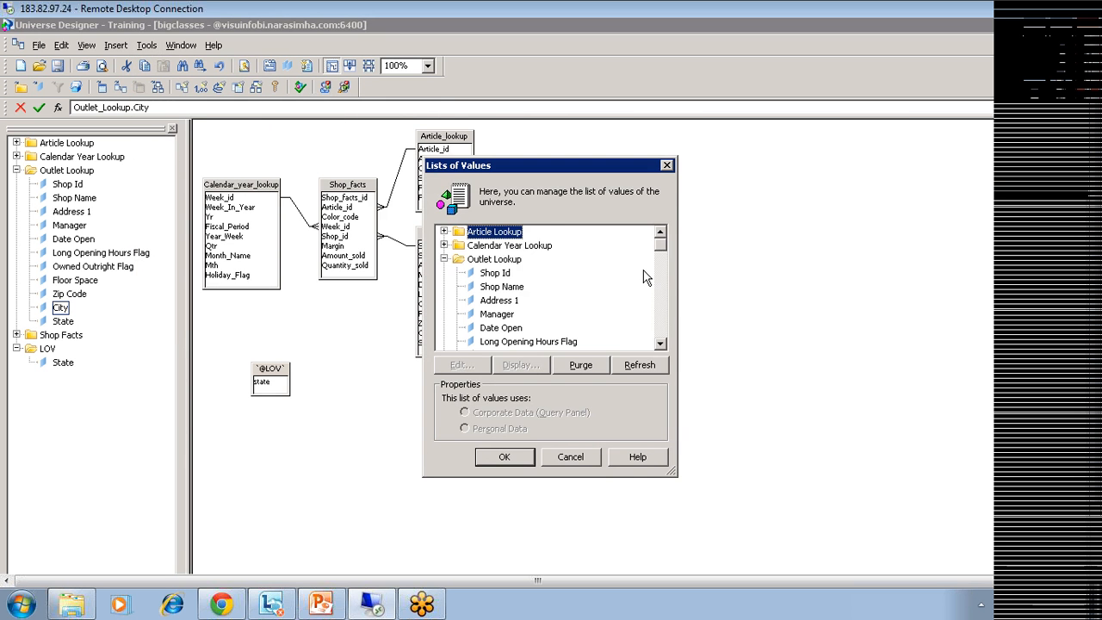
drag(661, 249, 660, 307)
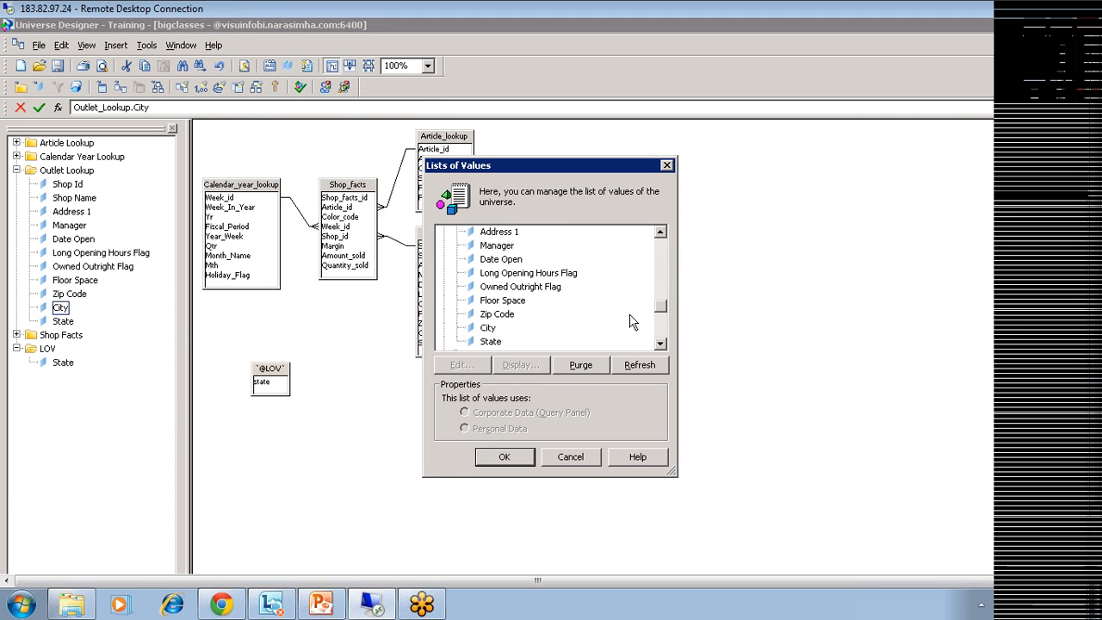
click(478, 331)
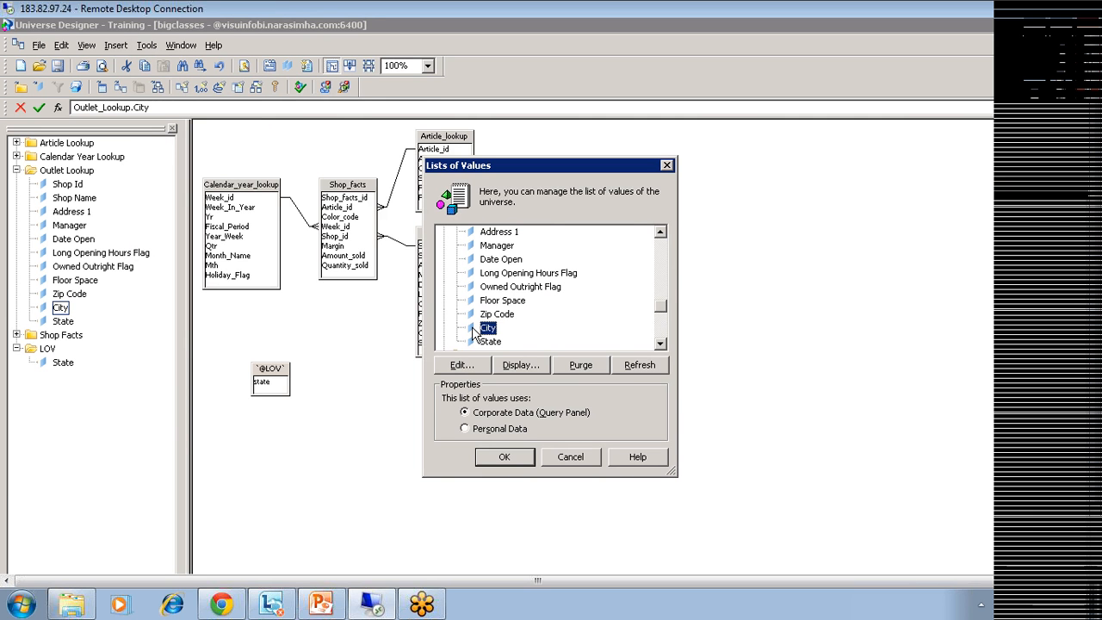
Base City's list of values on personal data from the lov text file on the Desktop, with the Character delimiter.
click(469, 428)
click(600, 349)
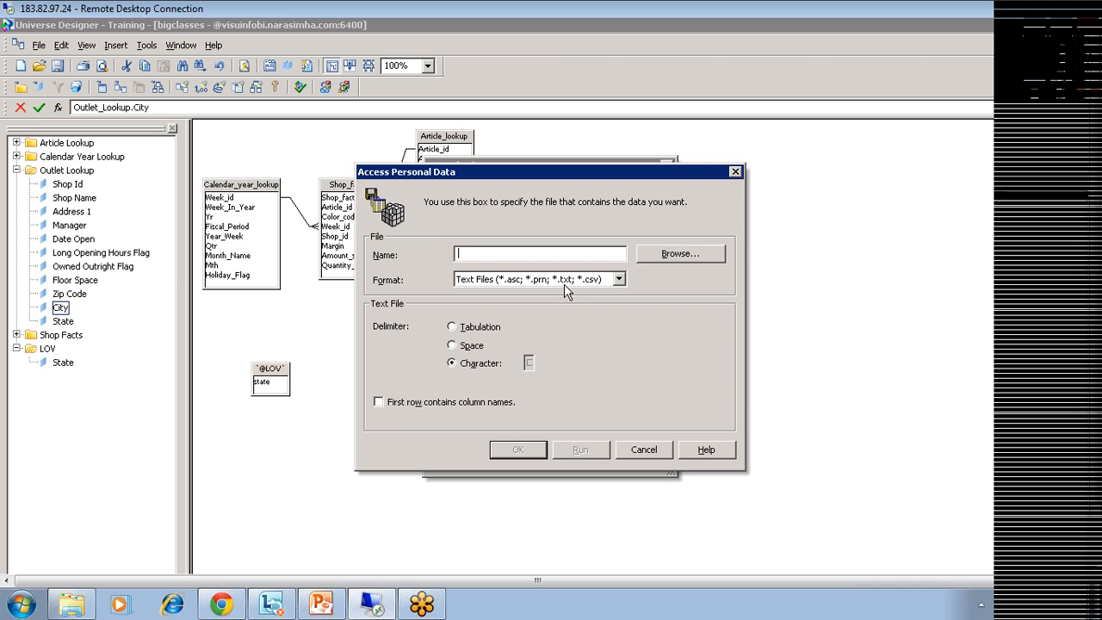
click(656, 256)
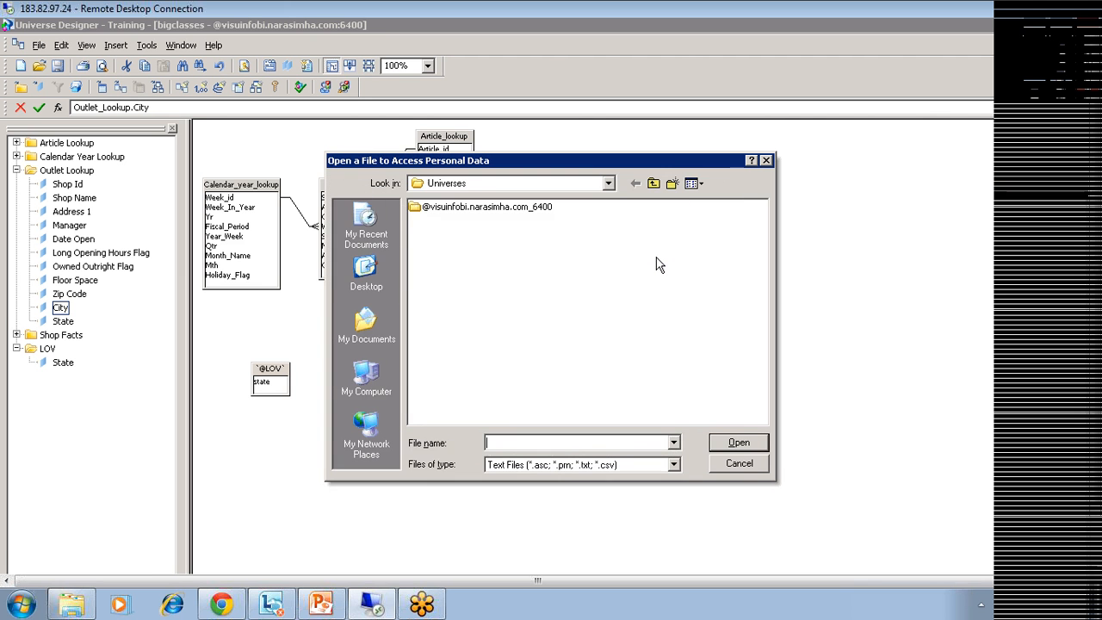
click(366, 275)
click(430, 262)
click(737, 443)
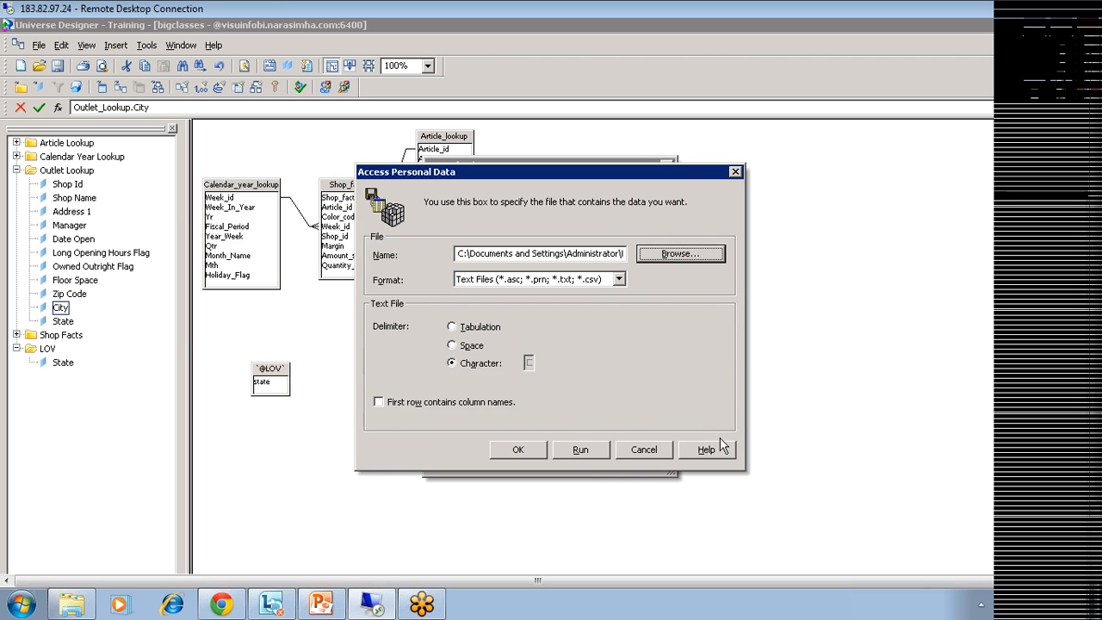
click(452, 346)
click(453, 363)
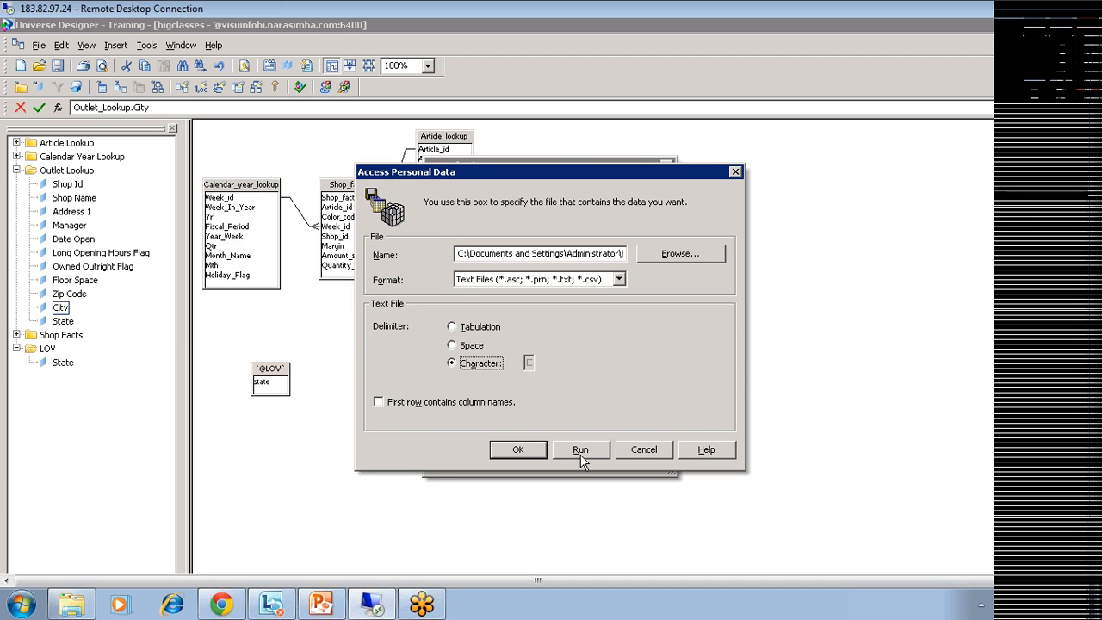
click(529, 452)
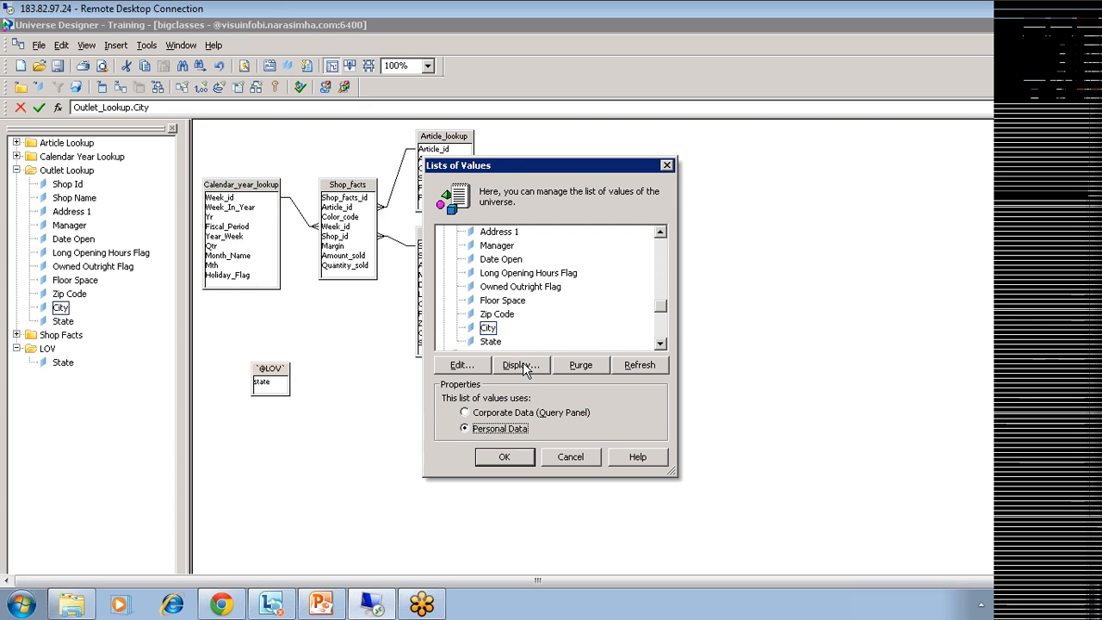
Display City's list of values to check the imported data, then cancel the display.
click(480, 331)
click(515, 362)
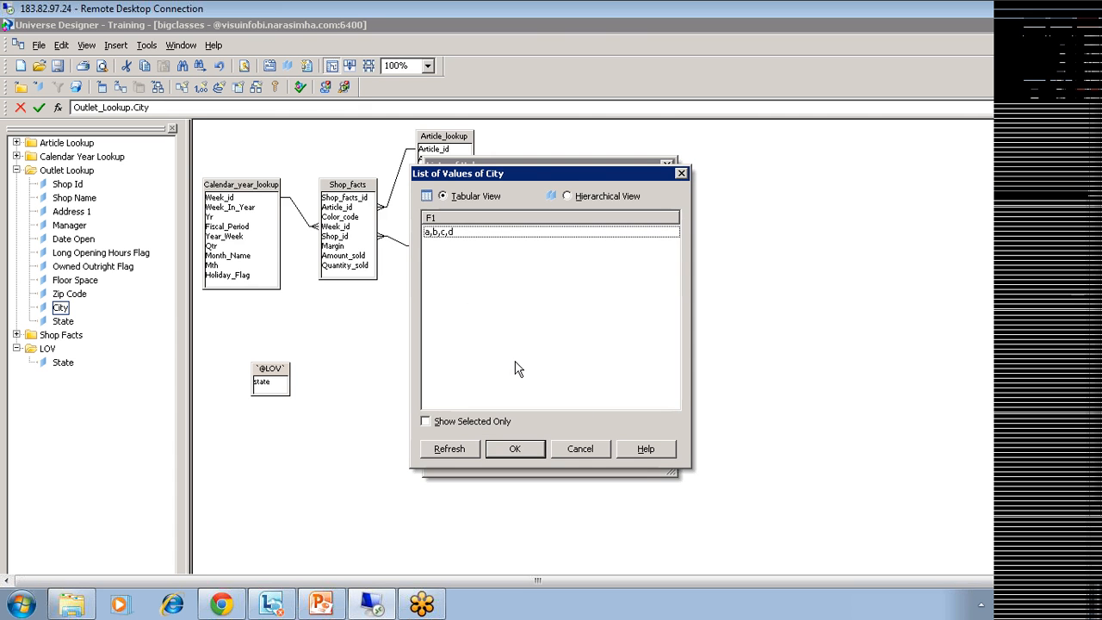
click(446, 230)
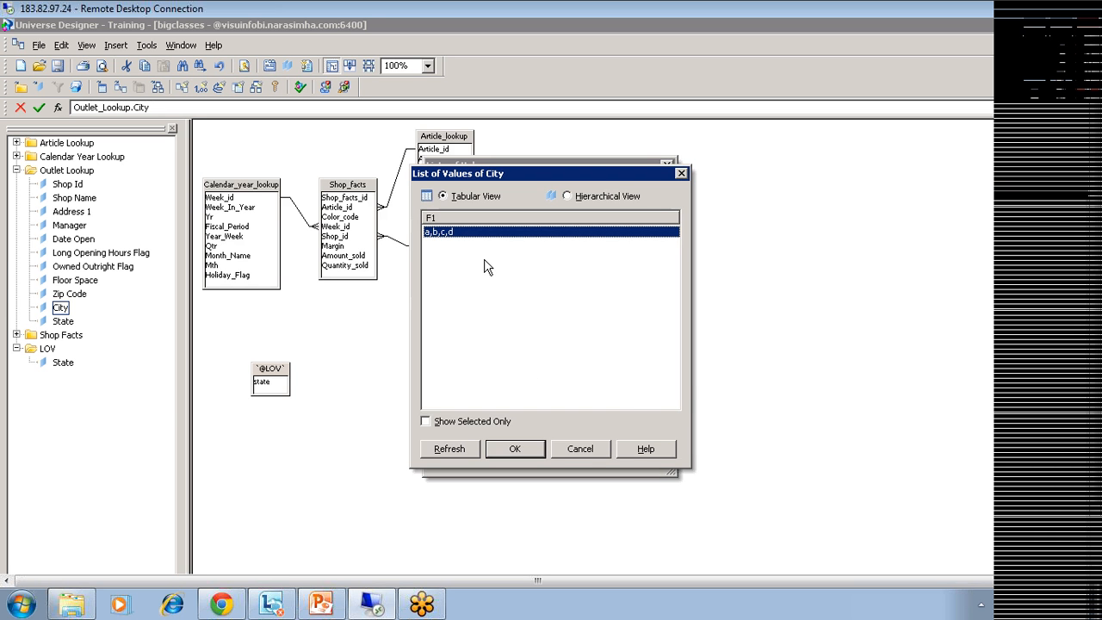
click(583, 451)
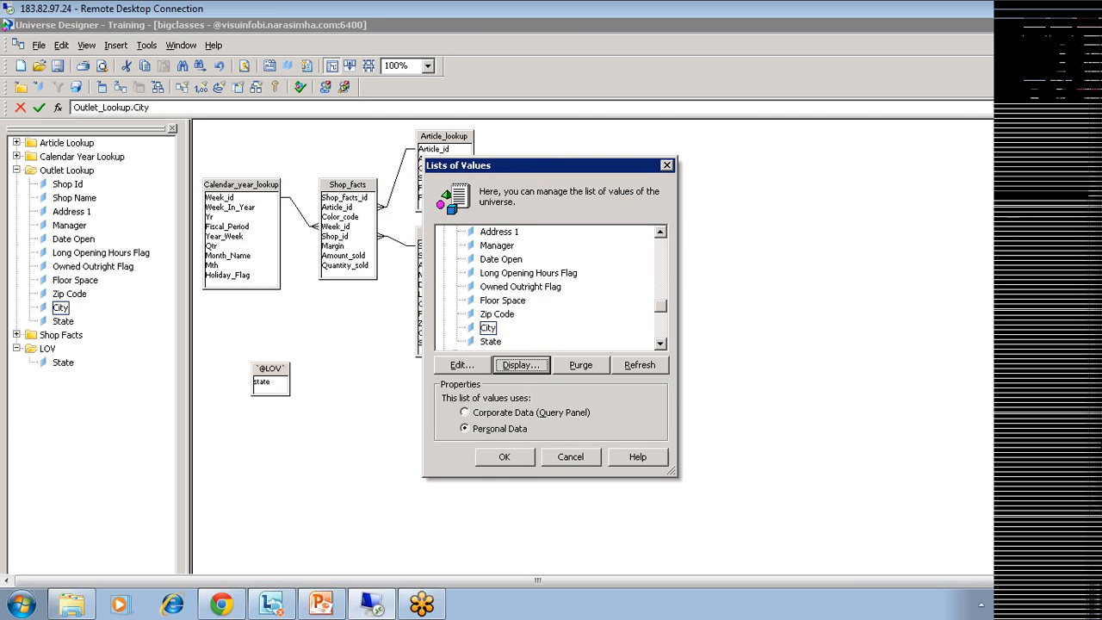
Review the file and delimiter settings of City's personal data, then cancel without changes.
drag(1095, 428, 1095, 456)
click(462, 332)
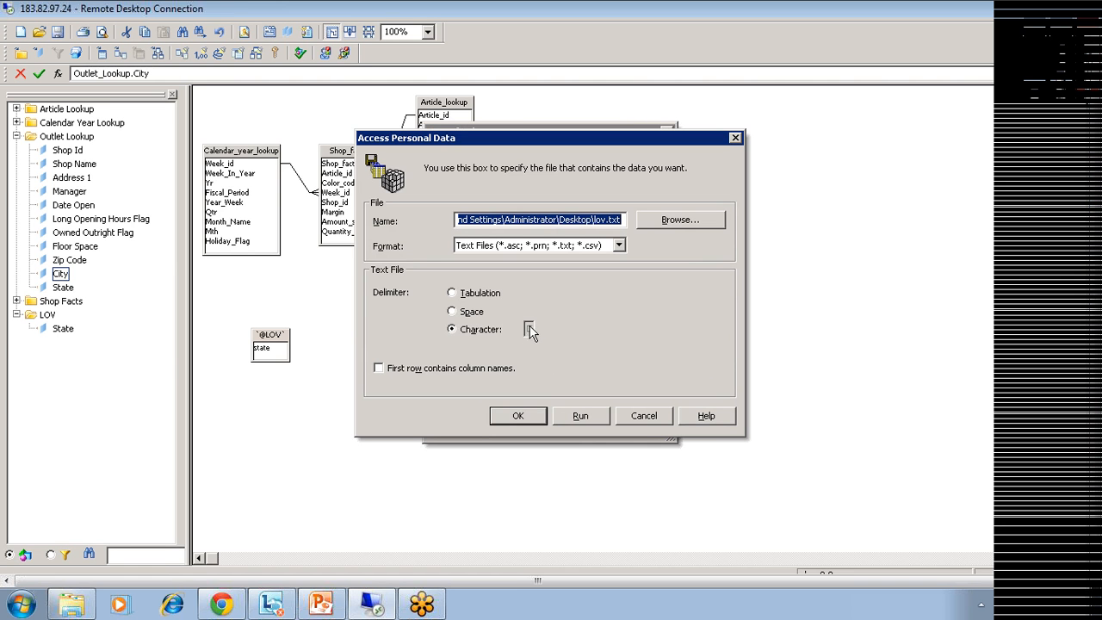
click(640, 417)
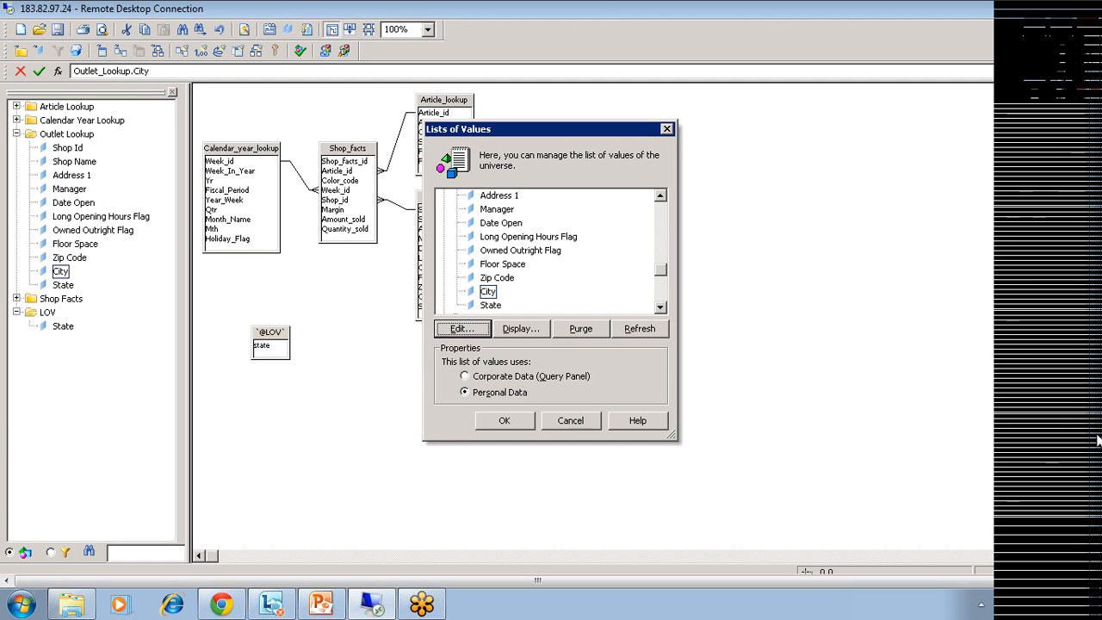
Replace the contents of the lov file on the desktop with a, b, c and d on separate lines, and save it.
drag(1097, 435, 1097, 465)
click(56, 564)
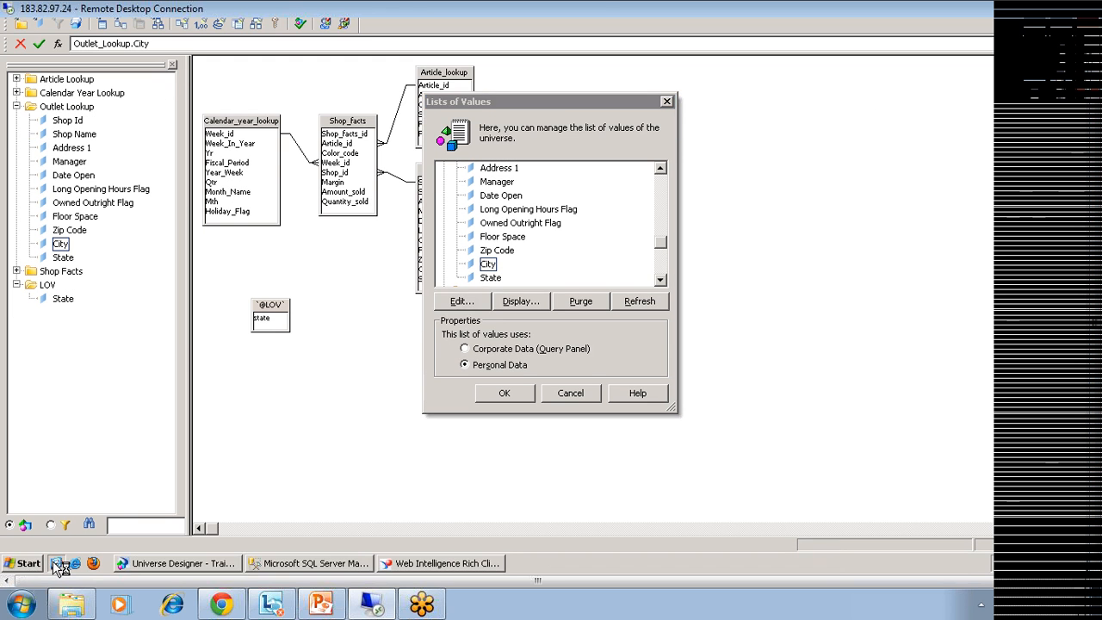
double_click(484, 160)
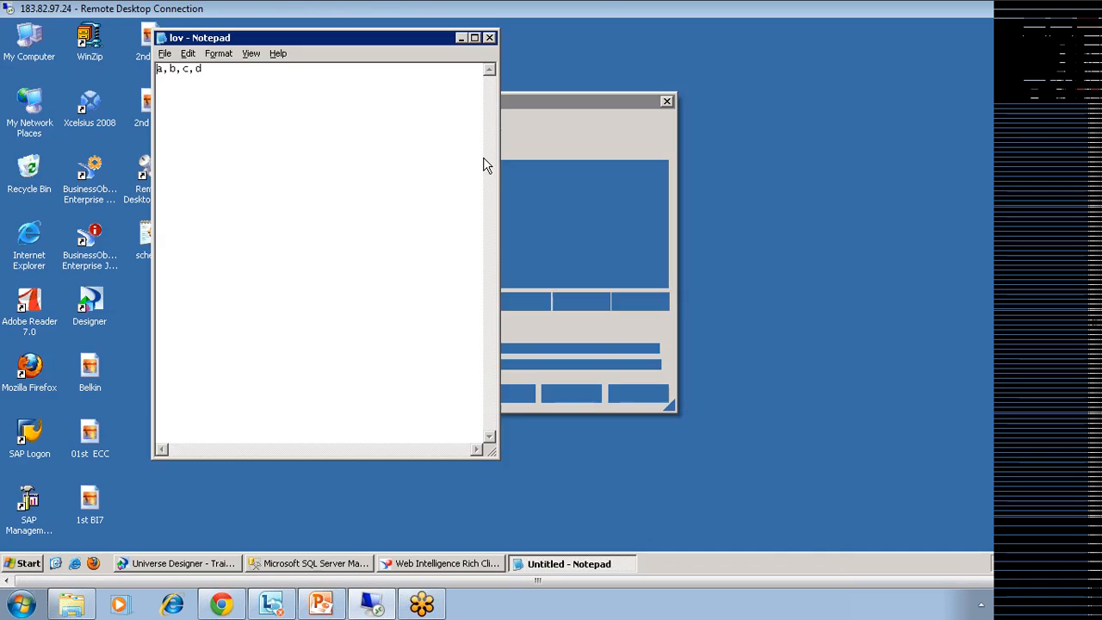
key(ctrl+a)
text(a)
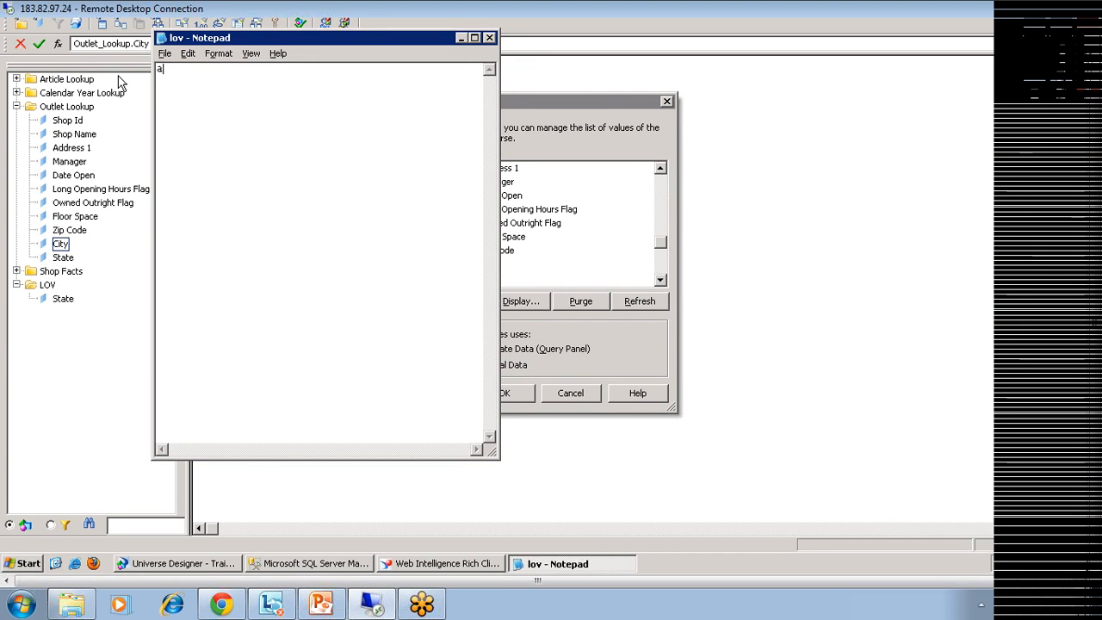
key(Return)
text(b)
key(Return)
text(c)
key(Return)
text(d)
click(488, 38)
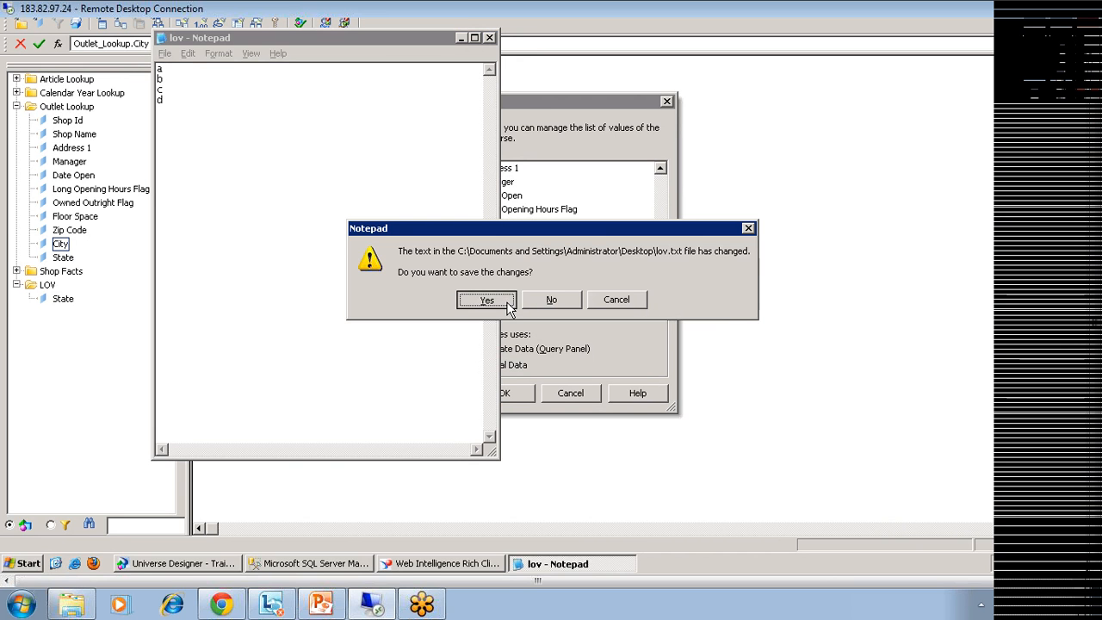
click(507, 303)
Save the edited lov text file and reselect it as the source of City's personal data, keeping the Character delimiter.
click(471, 300)
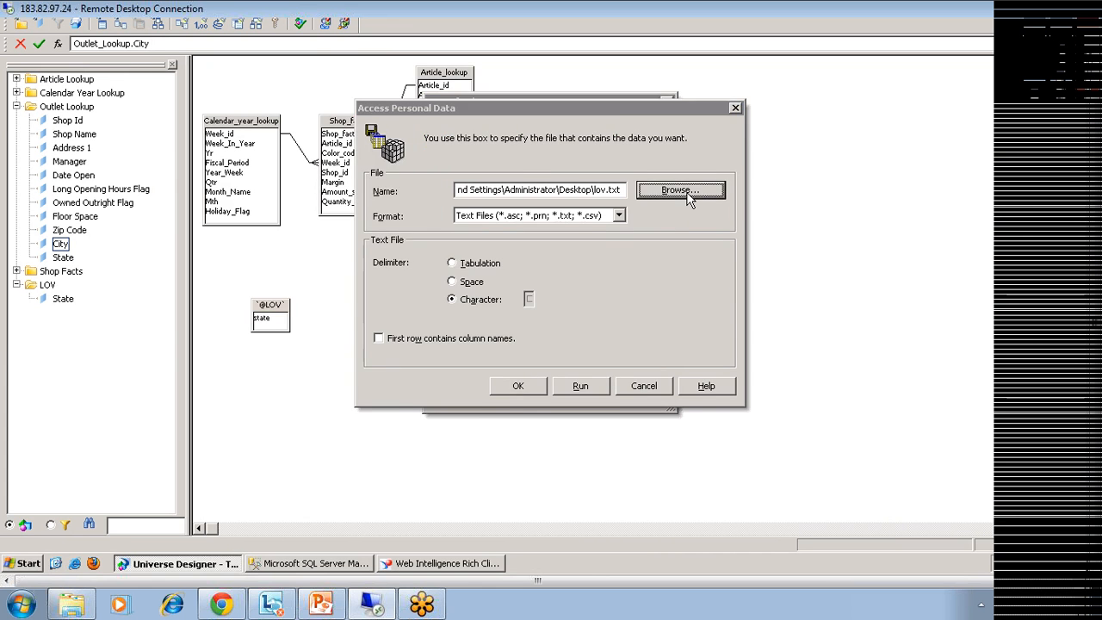
click(681, 191)
click(427, 198)
click(730, 381)
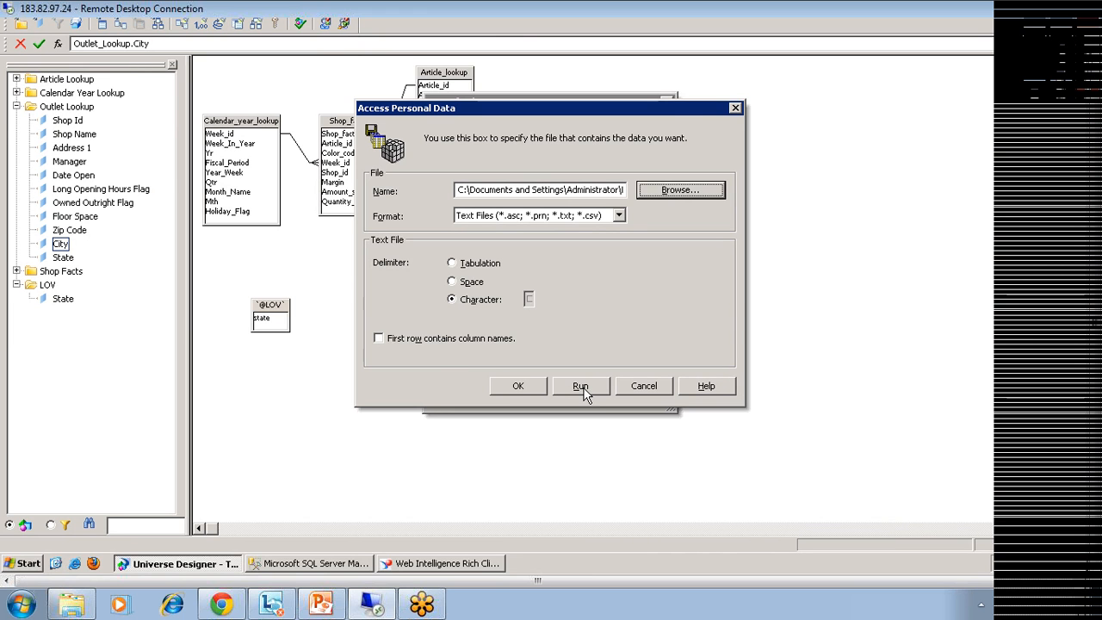
click(517, 386)
Display City's list of values, go through entries a to d, and accept the list of values settings.
click(488, 264)
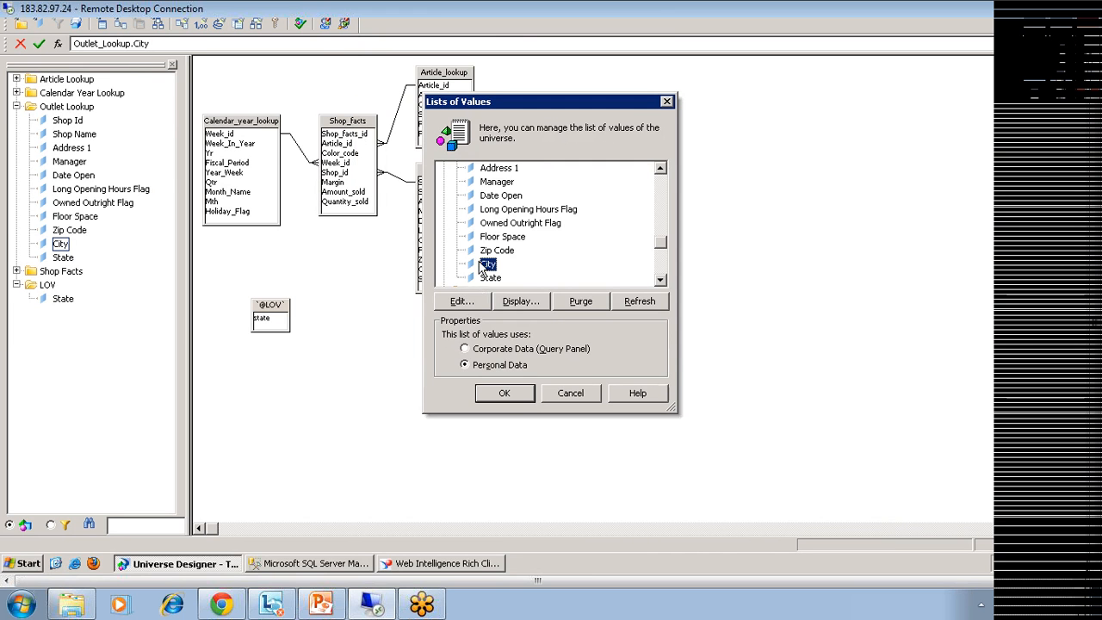
click(514, 302)
click(438, 181)
click(432, 192)
click(430, 204)
click(431, 170)
click(430, 179)
click(430, 190)
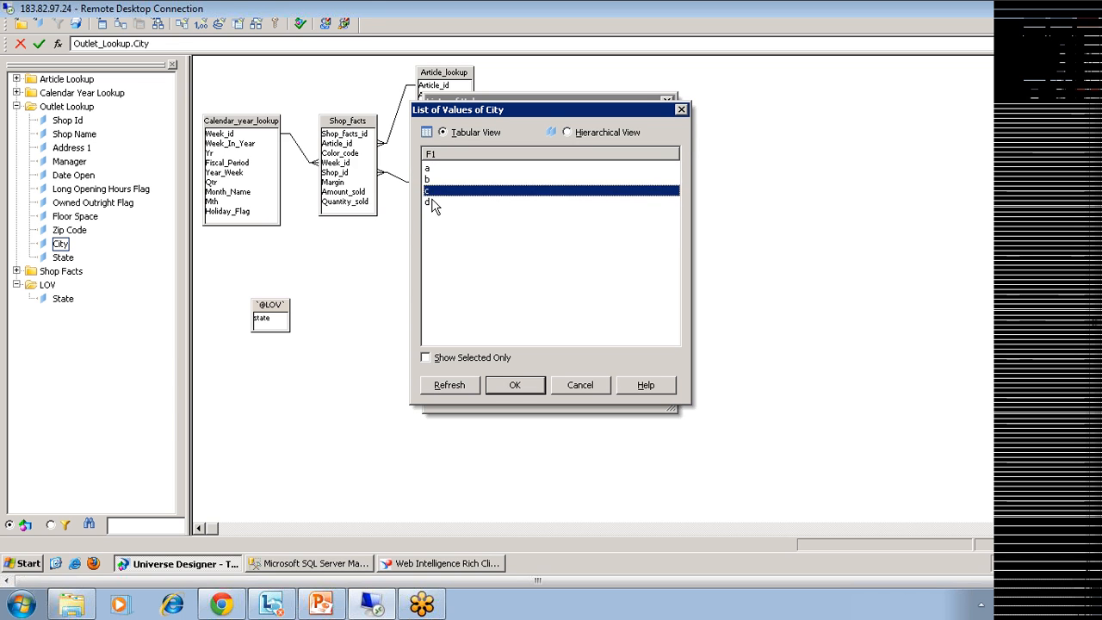
click(434, 203)
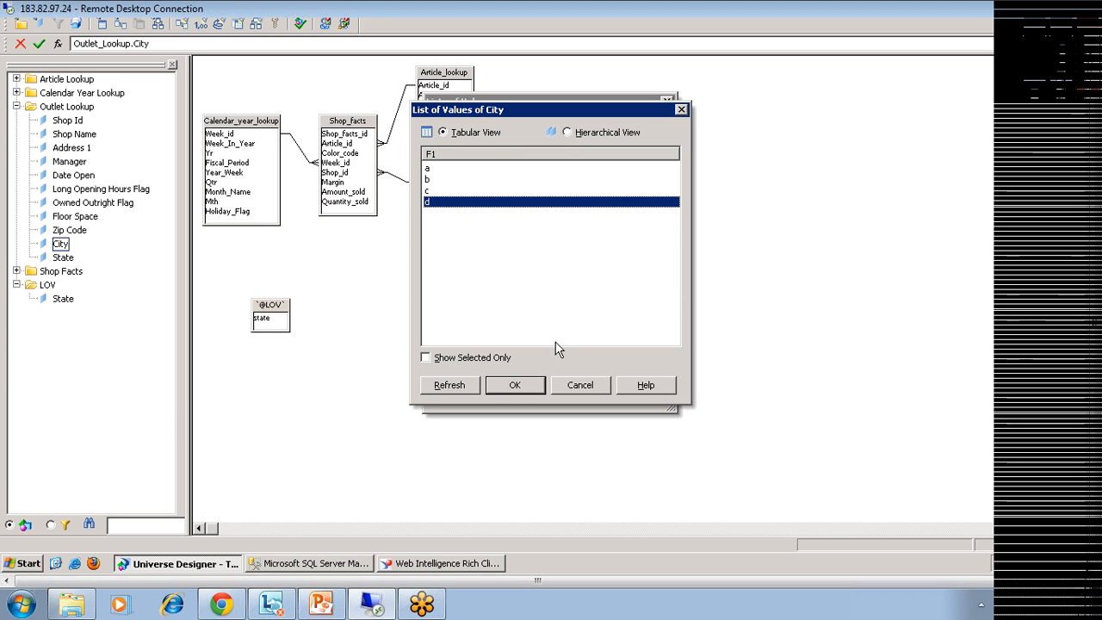
click(534, 385)
click(522, 394)
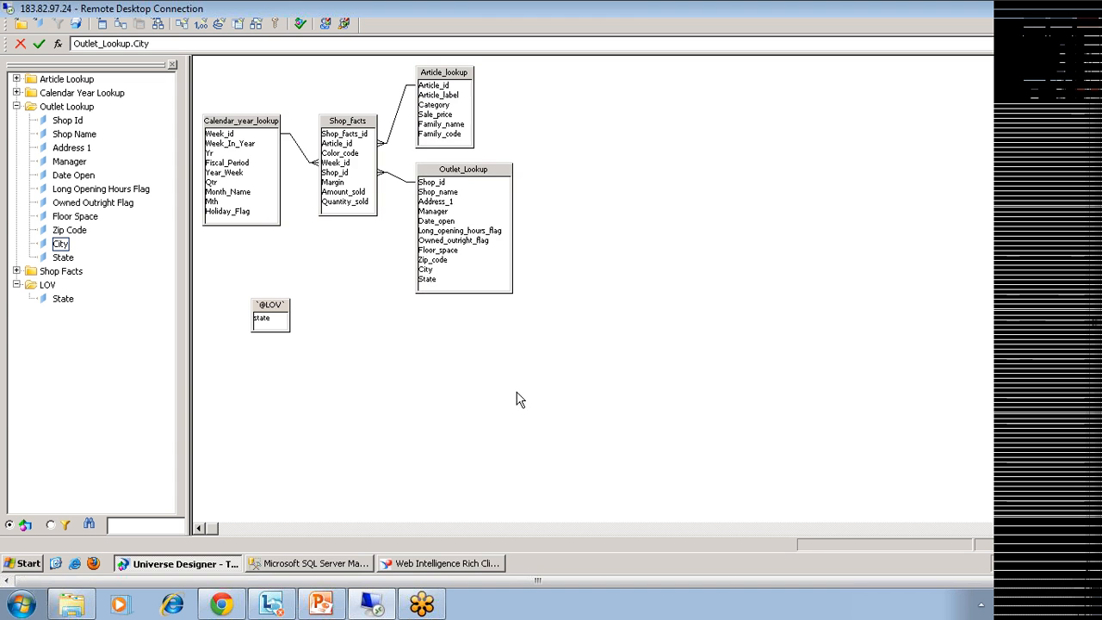
Open City's properties and examine its list of values options, including Delegate search.
double_click(60, 244)
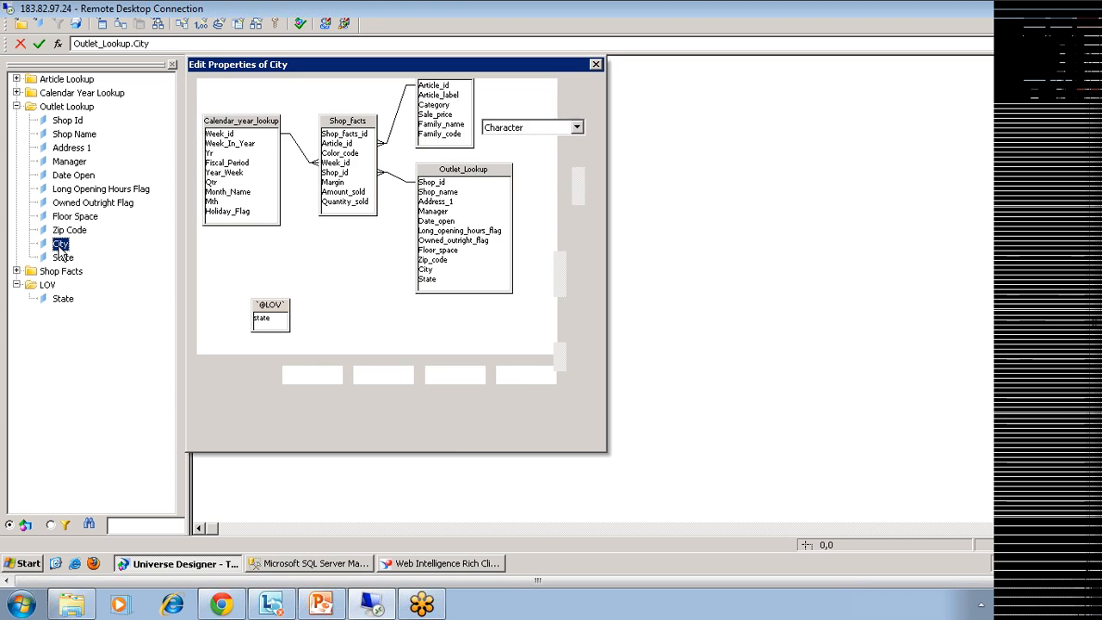
click(269, 89)
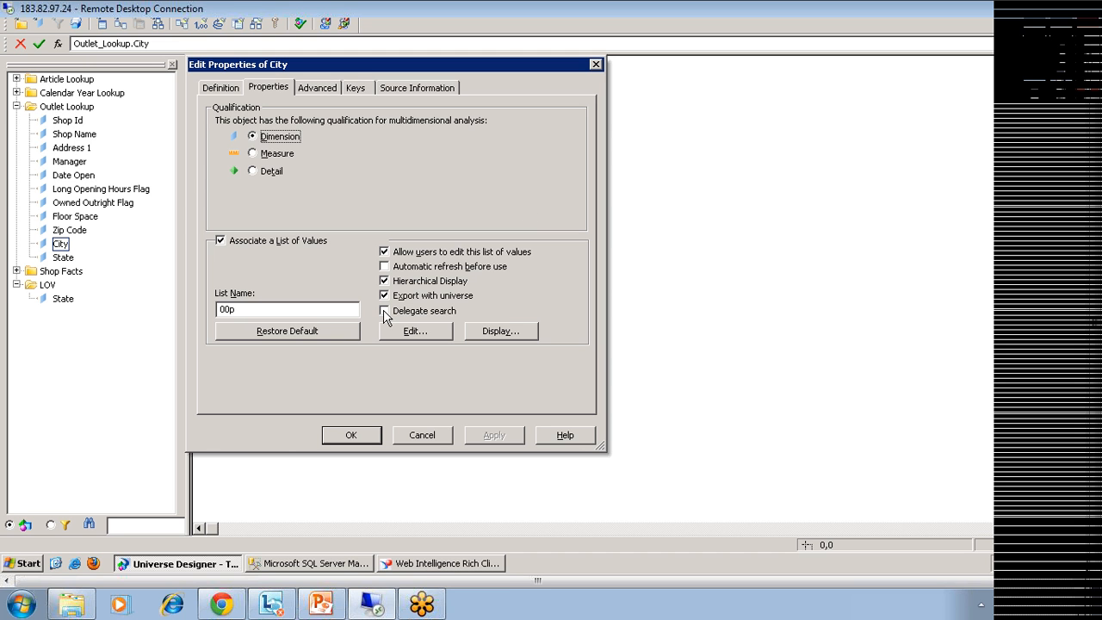
Switch to Web Intelligence Rich Client, search the eFashion query objects for "sta", then close the query and return to Universe Designer.
click(435, 564)
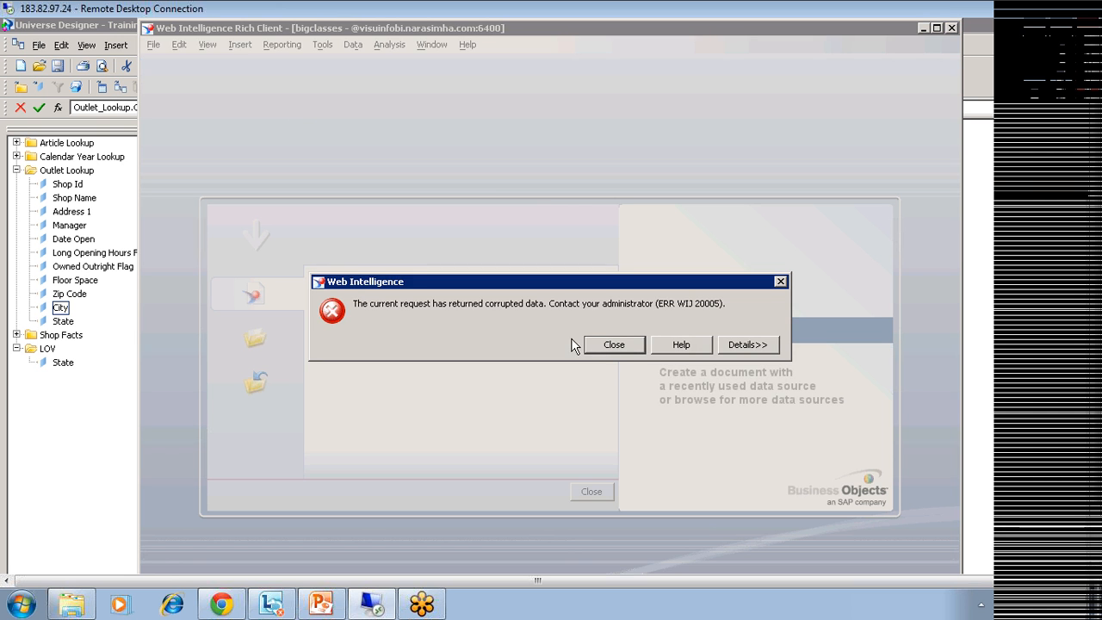
click(615, 353)
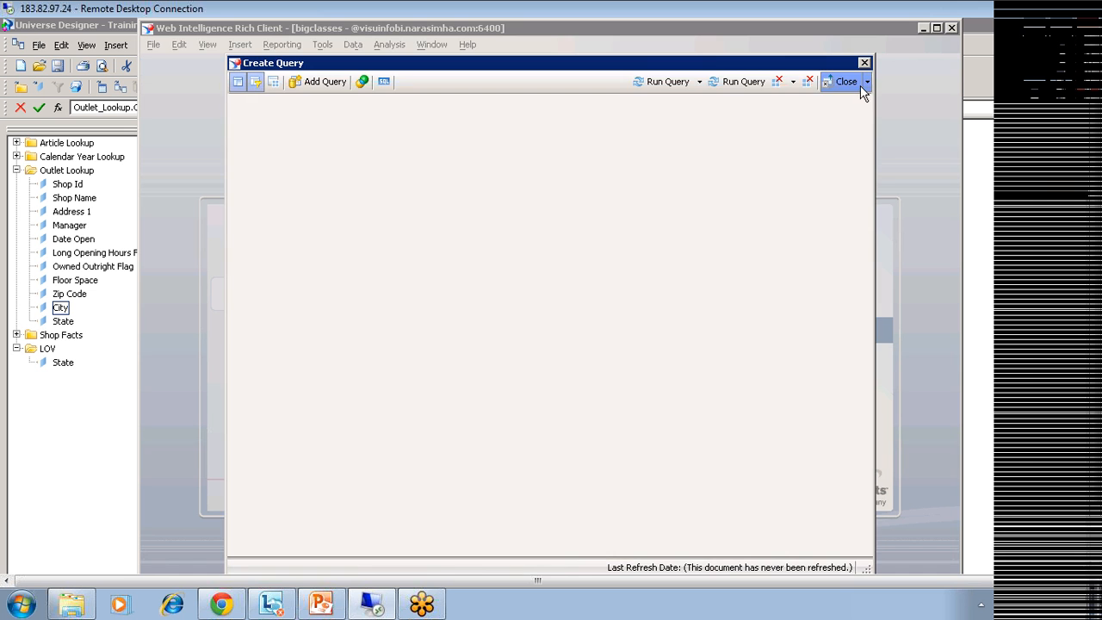
click(855, 83)
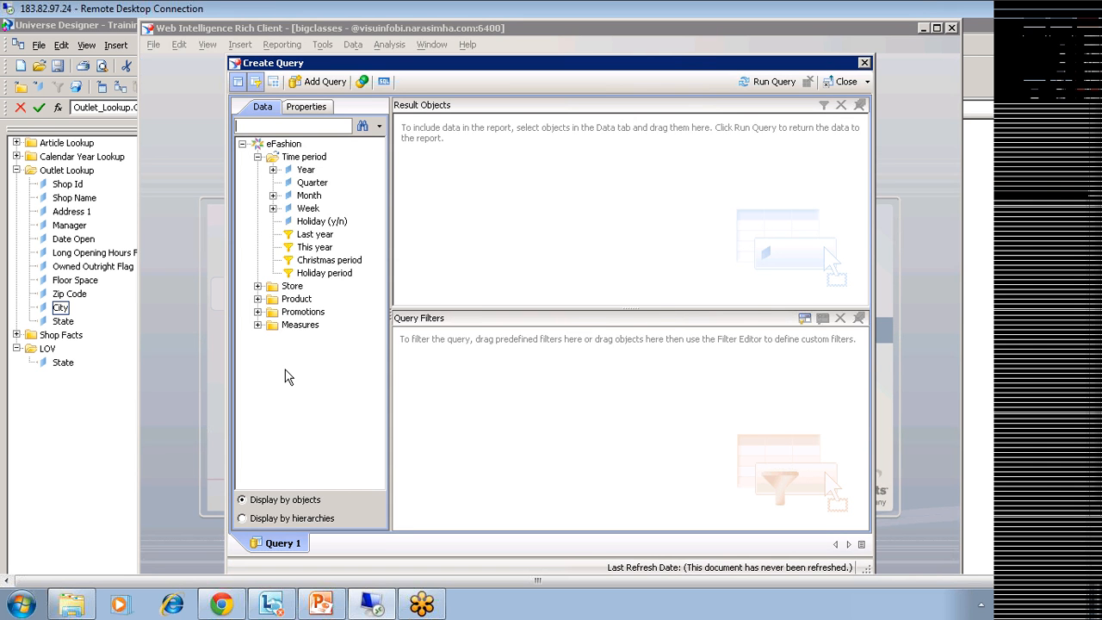
text(st)
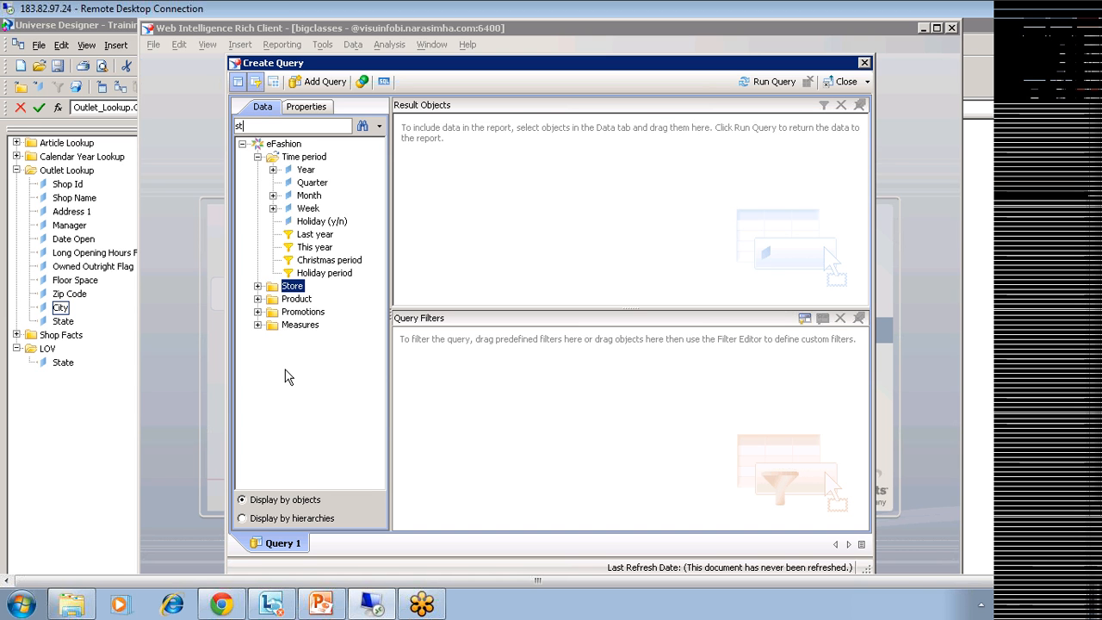
text(a)
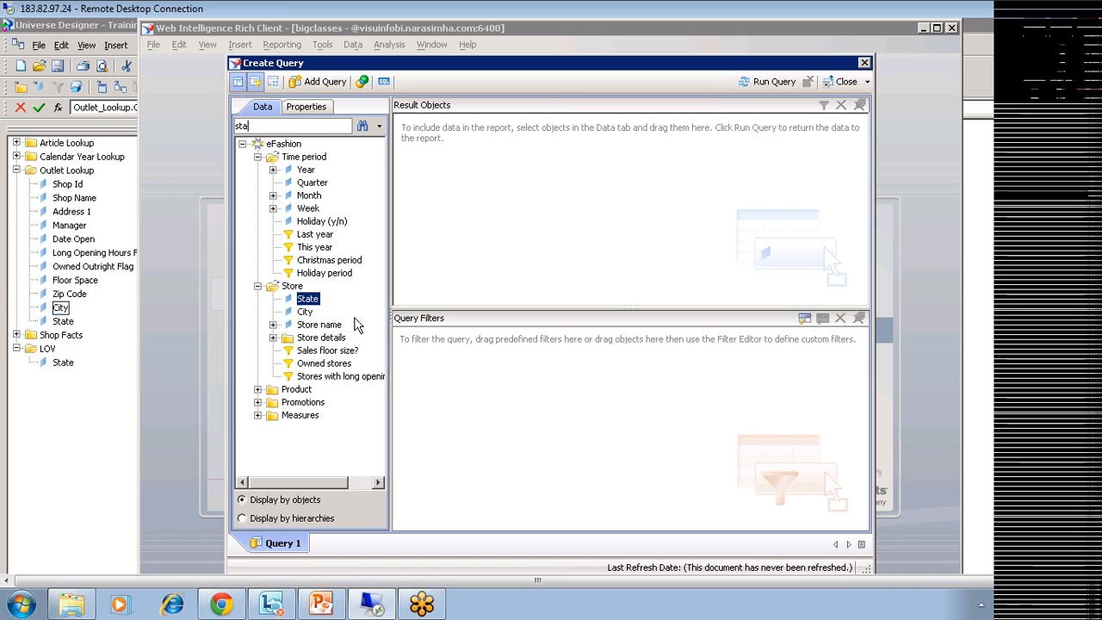
click(848, 83)
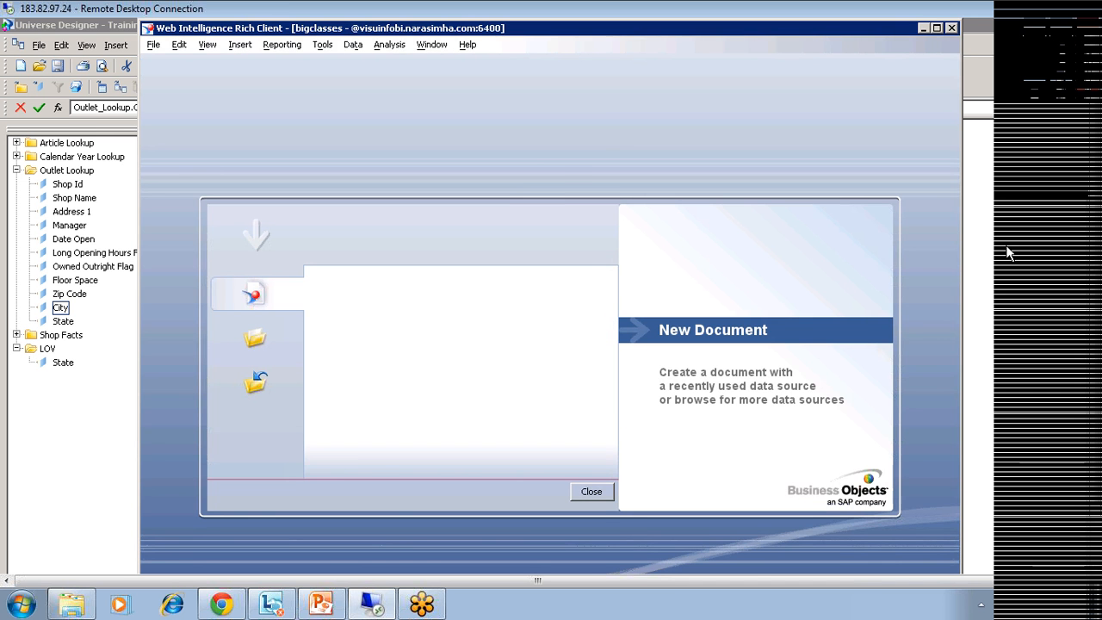
click(1008, 252)
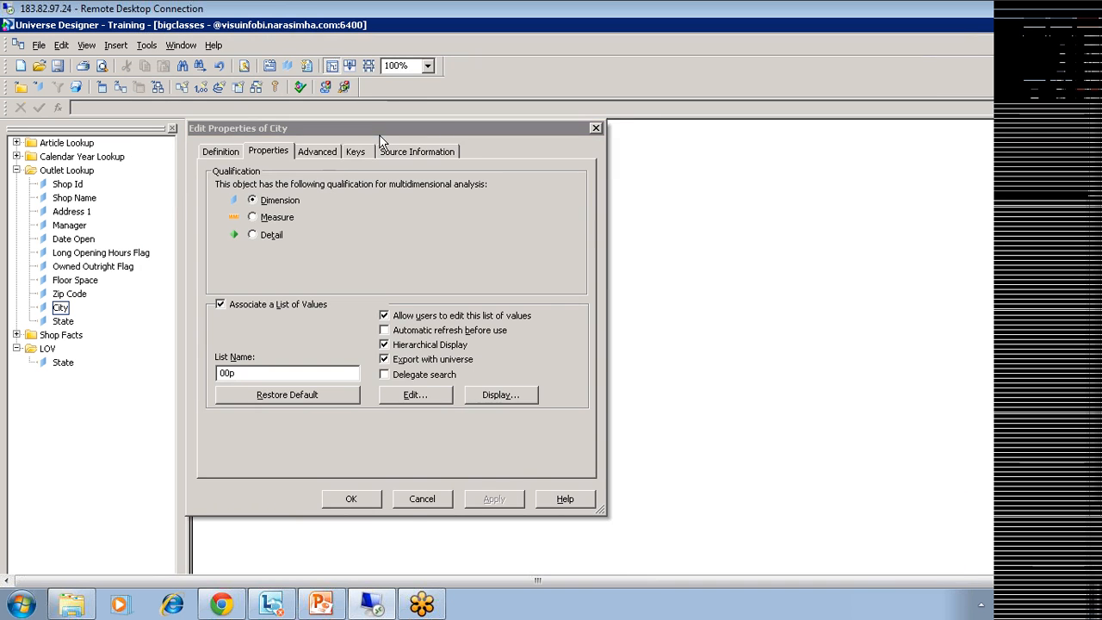
Examine the Select and Where clauses in City's definition, then cancel without changes.
click(232, 149)
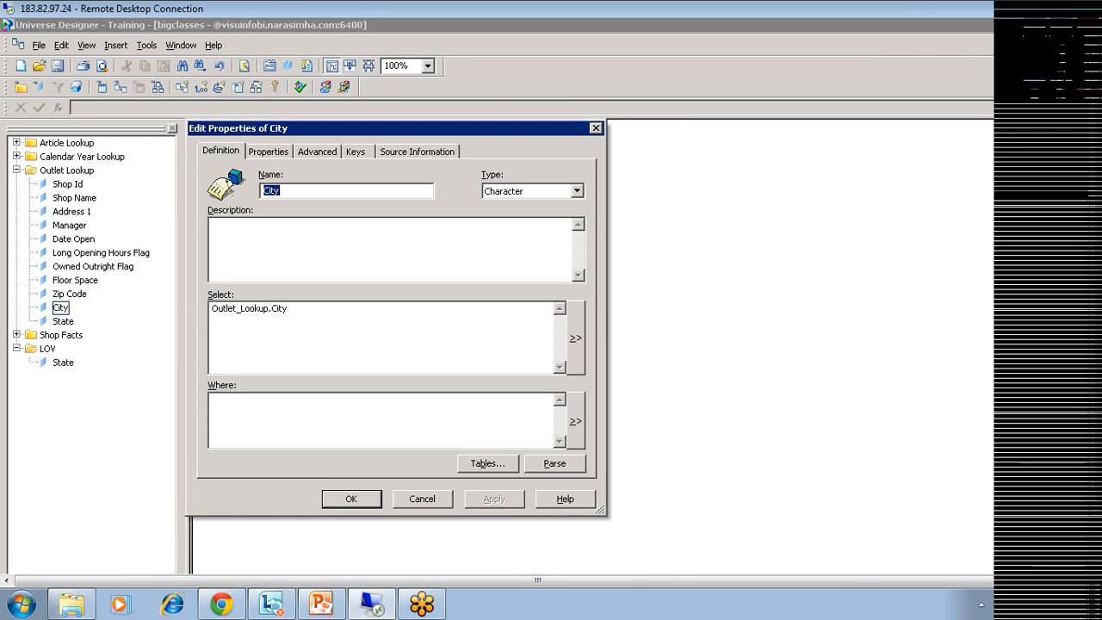
drag(289, 308, 183, 314)
click(237, 433)
drag(290, 307, 212, 308)
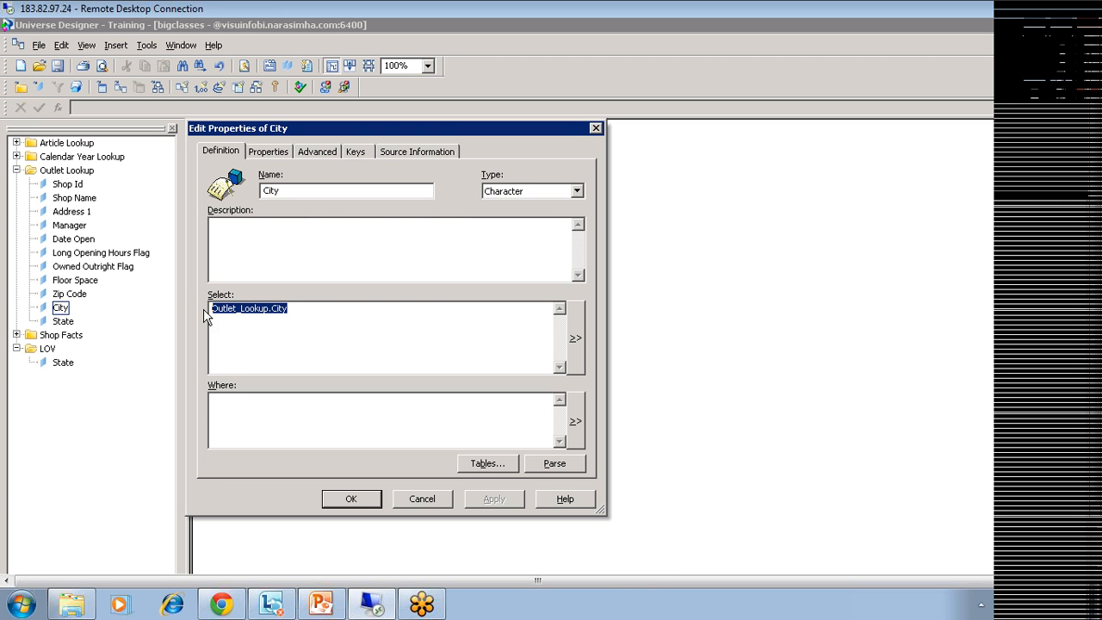
click(258, 426)
click(422, 500)
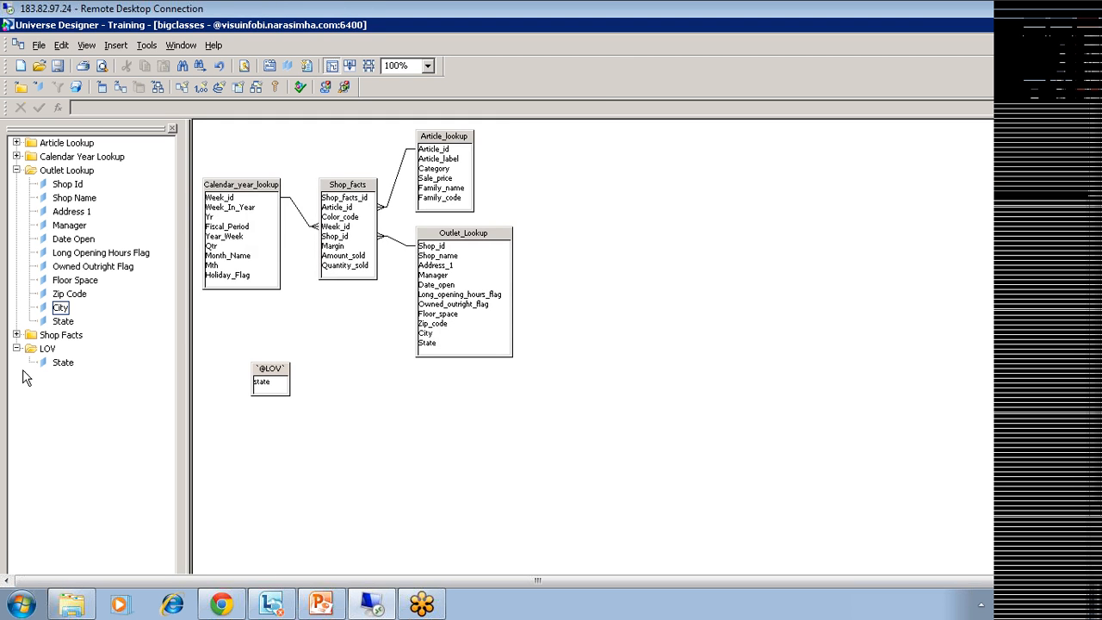
Browse the Shop Facts and Outlet Lookup objects in the universe's lists of values, then cancel without changes.
click(145, 47)
mouse_move(251, 102)
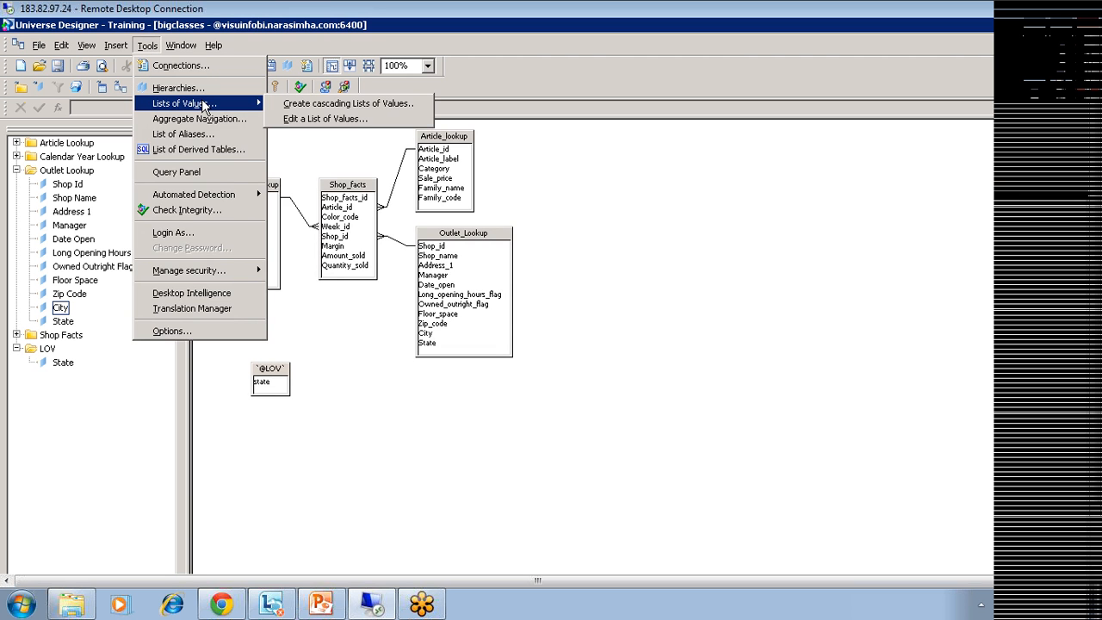
click(369, 128)
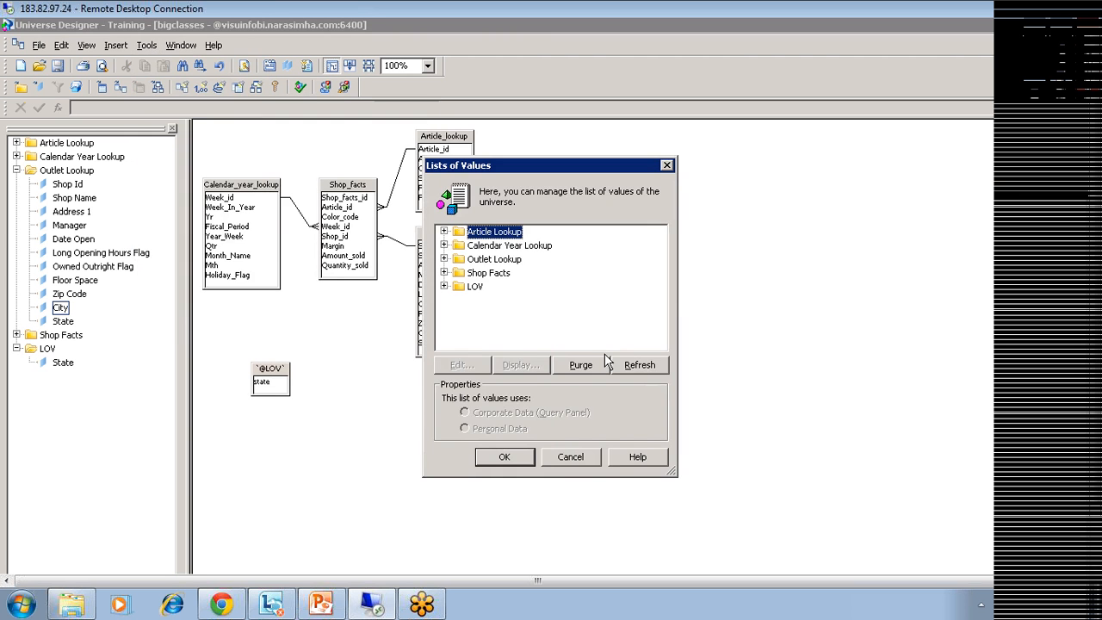
click(444, 273)
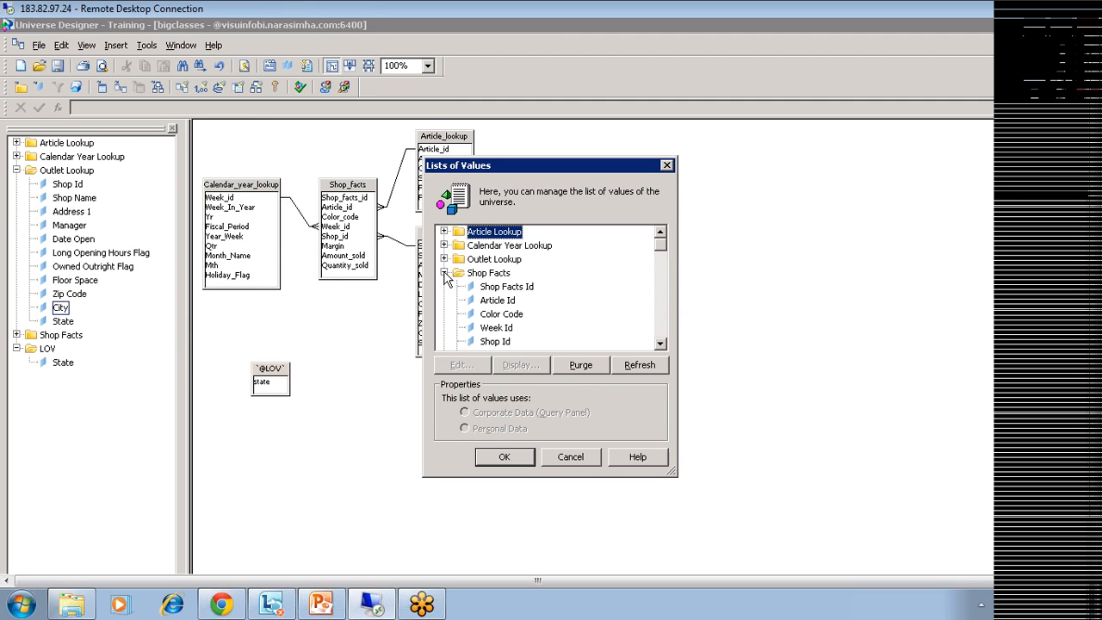
click(514, 315)
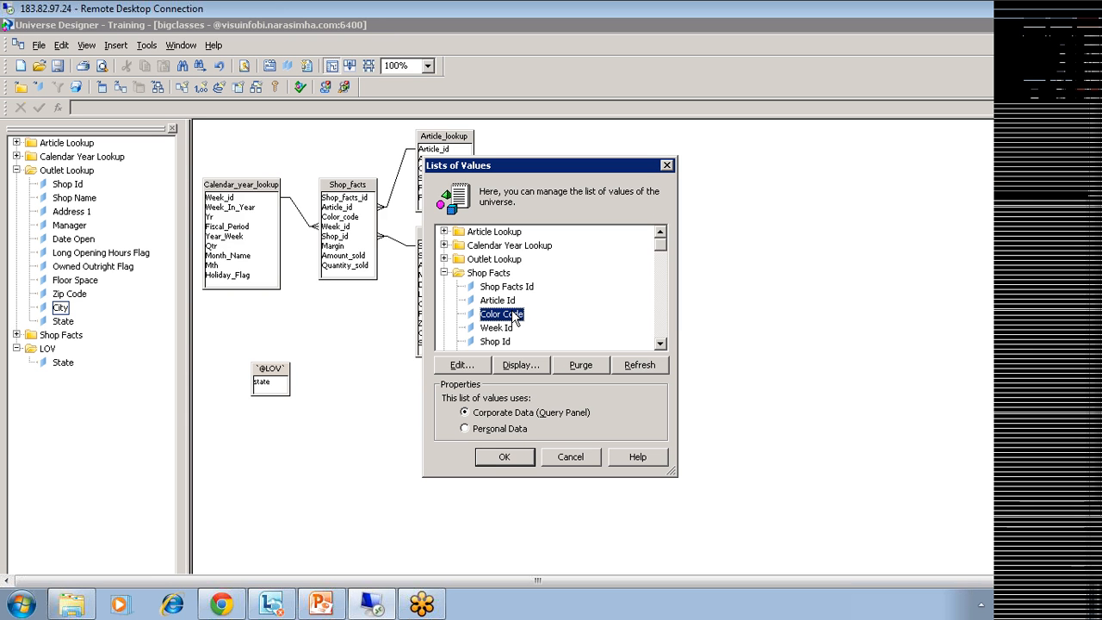
click(444, 260)
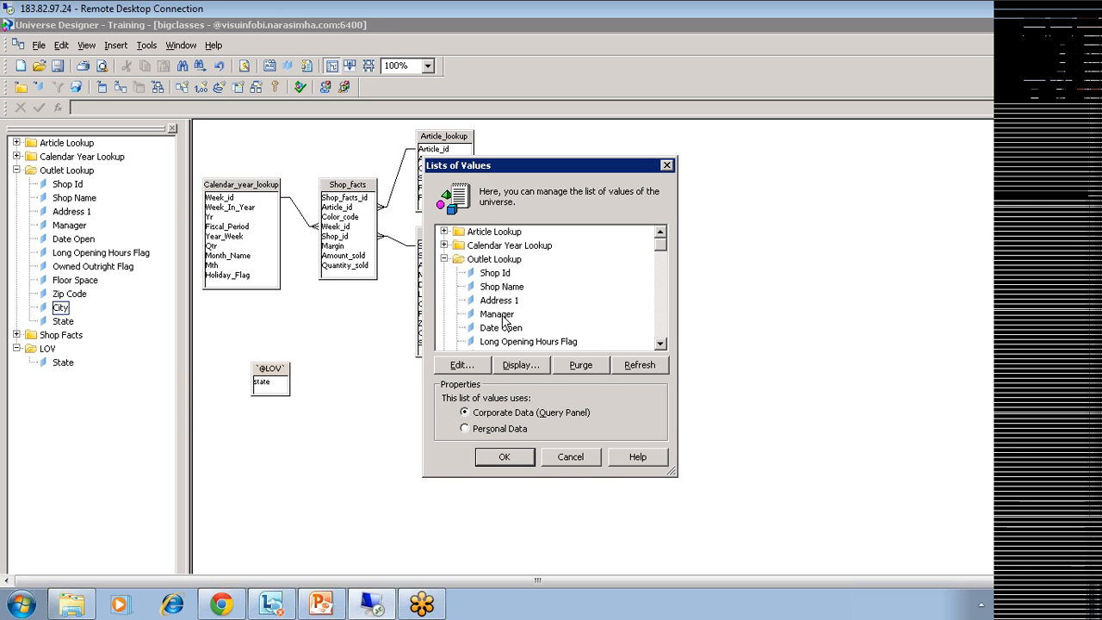
click(566, 458)
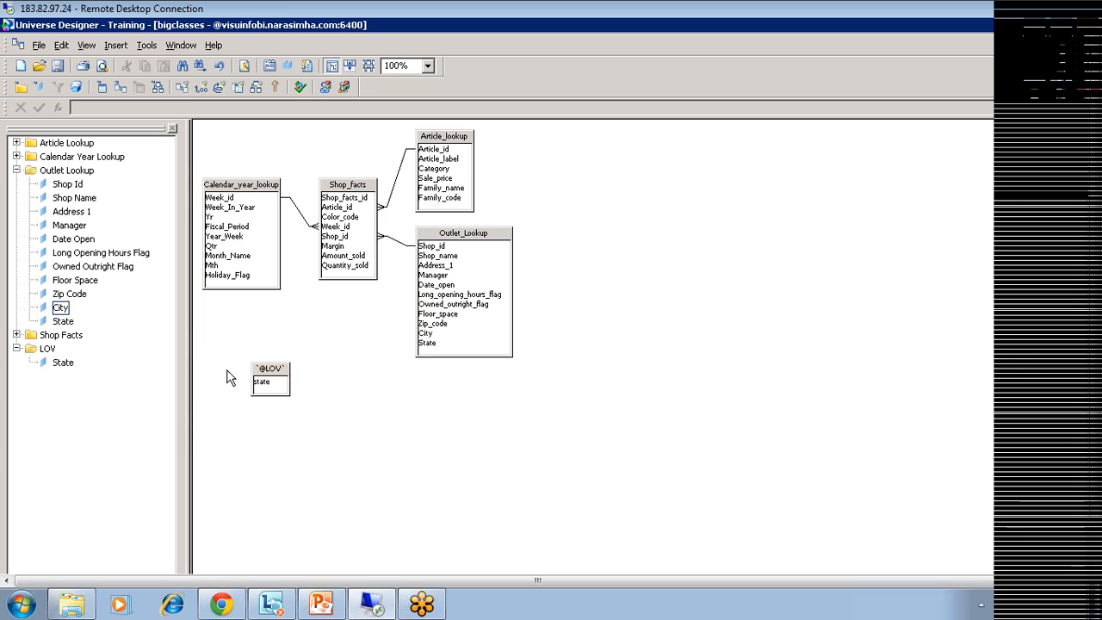
click(258, 375)
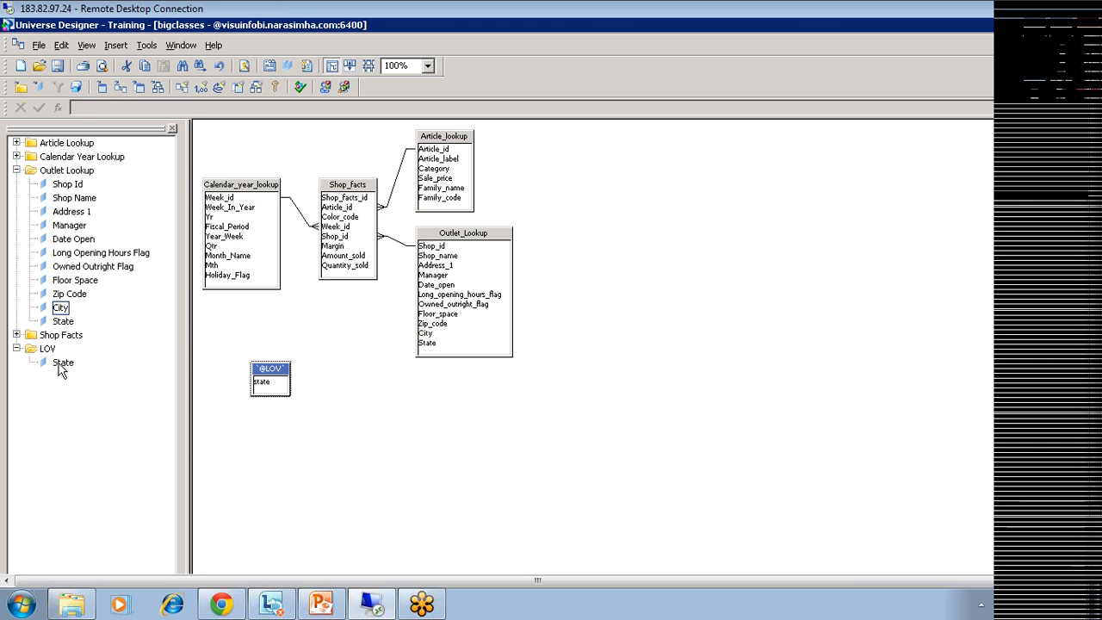
click(60, 364)
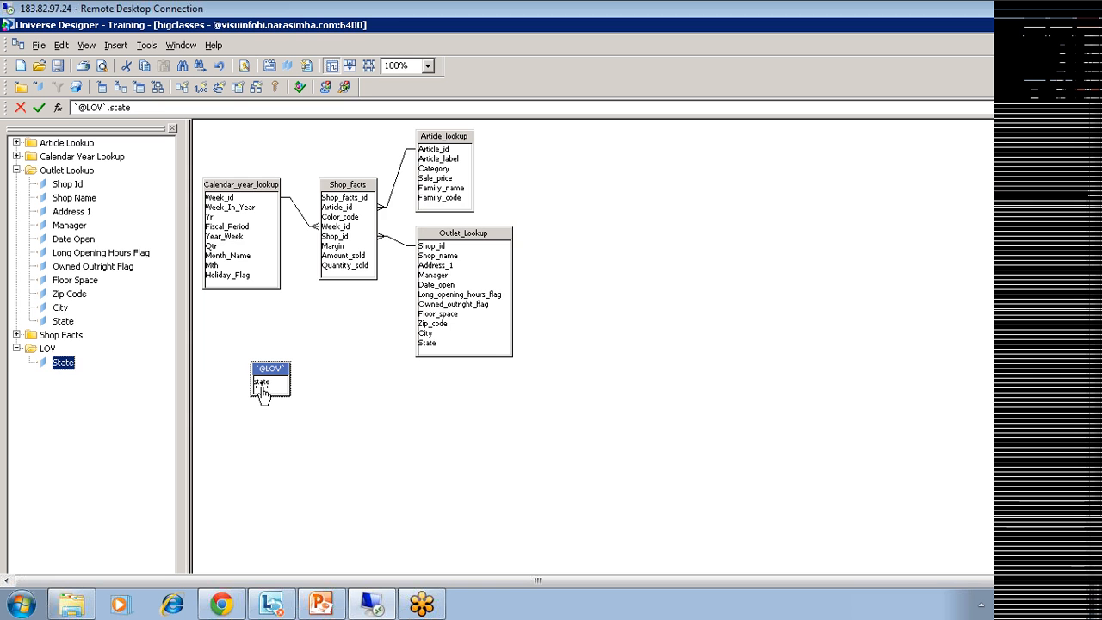
click(63, 322)
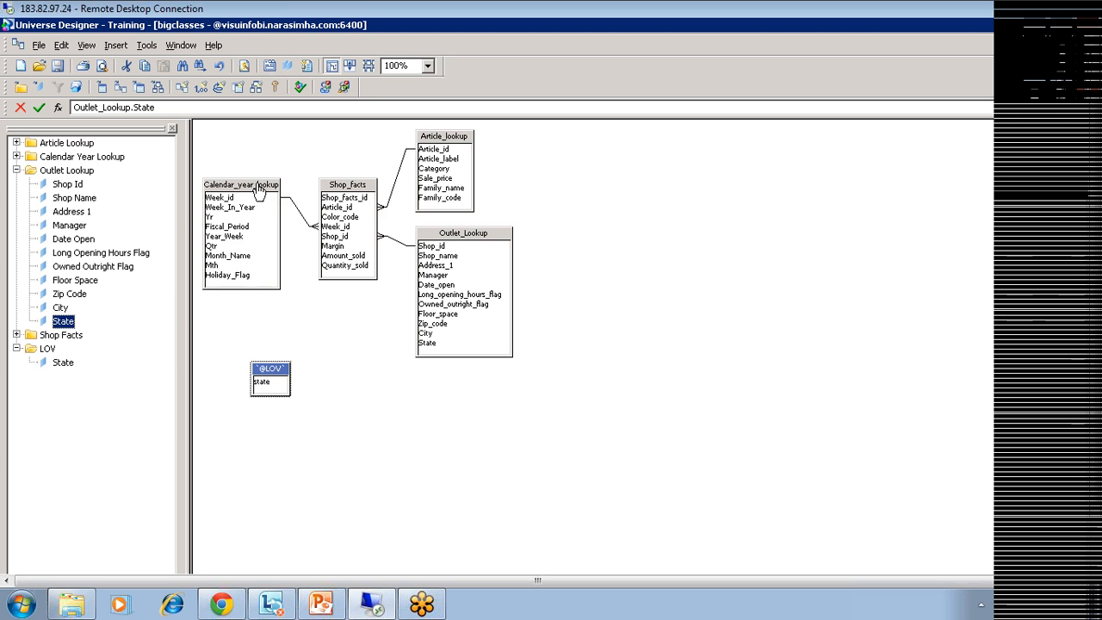
click(59, 309)
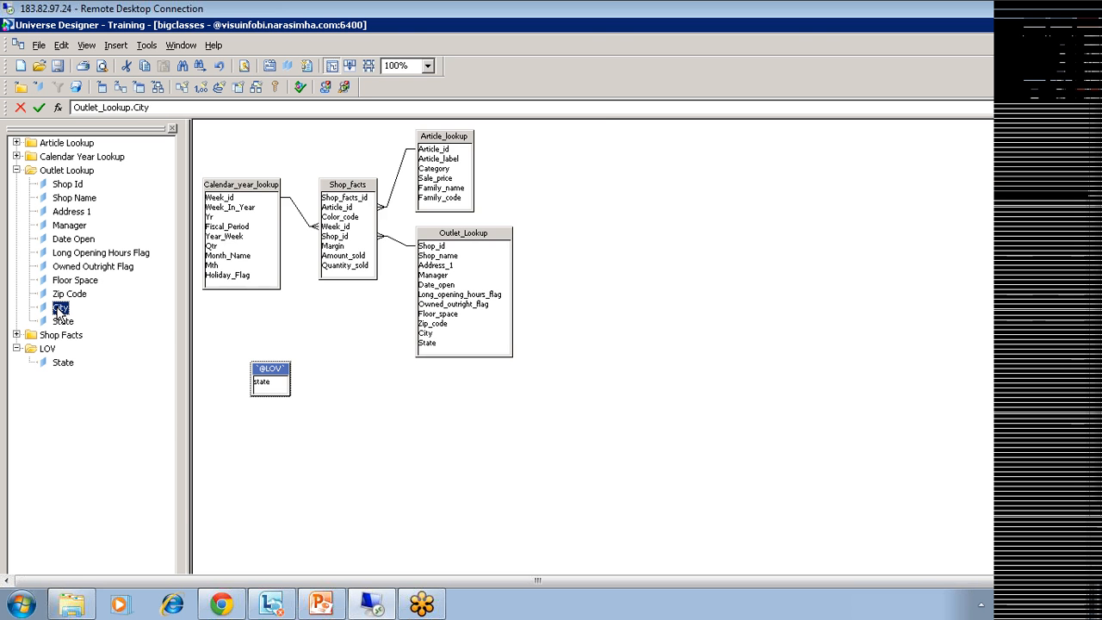
double_click(60, 308)
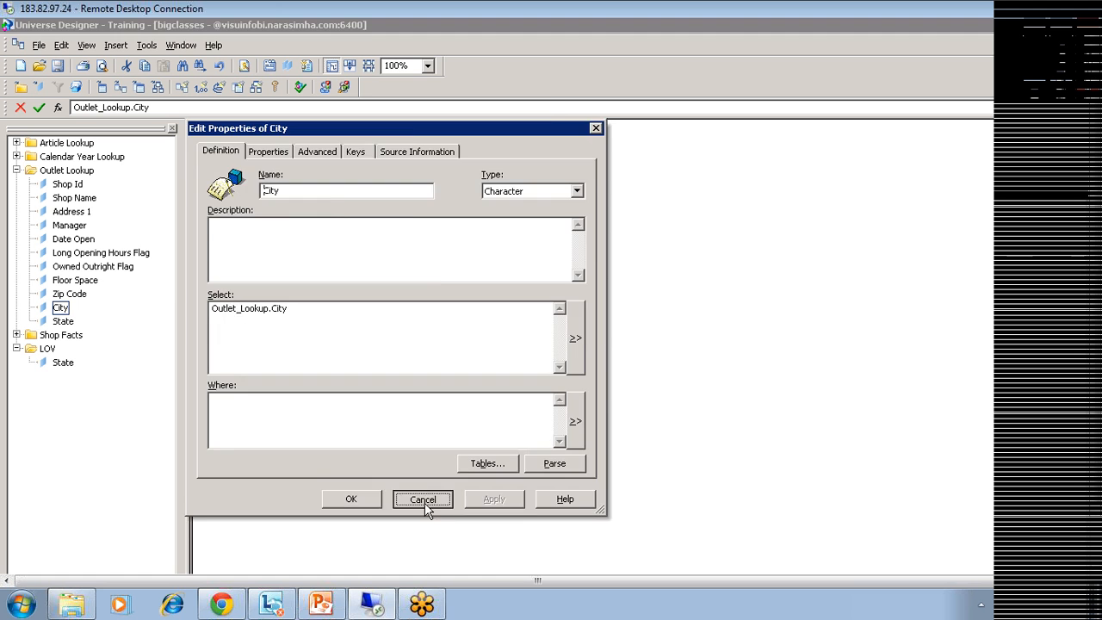
click(424, 502)
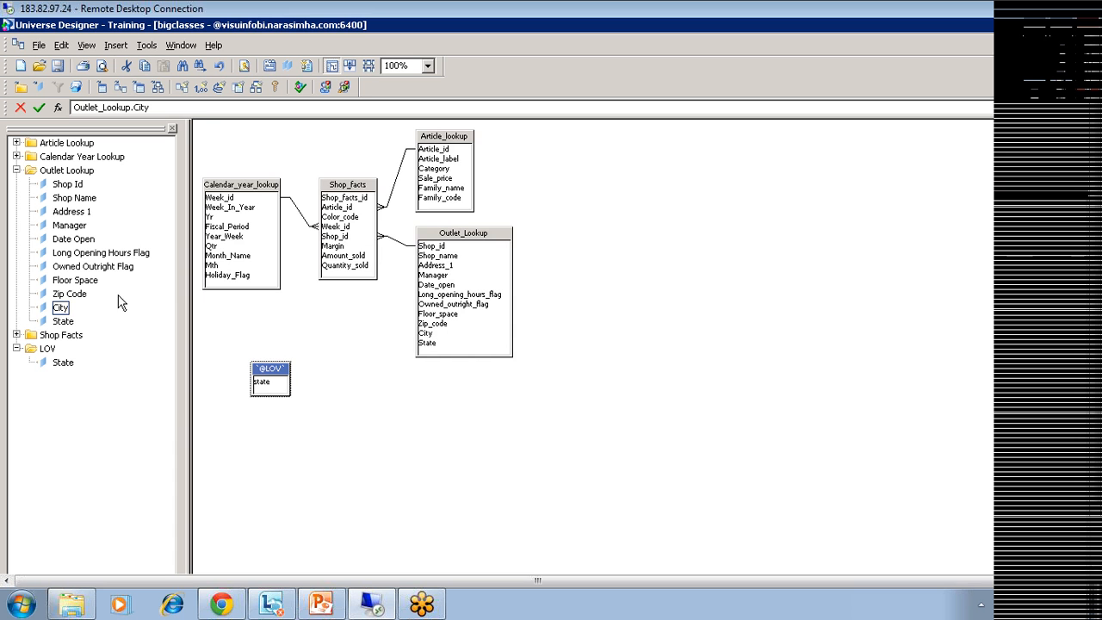
Add another object from the Outlet_Lookup table's City column at the start of the Outlet Lookup class and rename it Texas.
click(315, 328)
drag(431, 336, 86, 178)
click(63, 184)
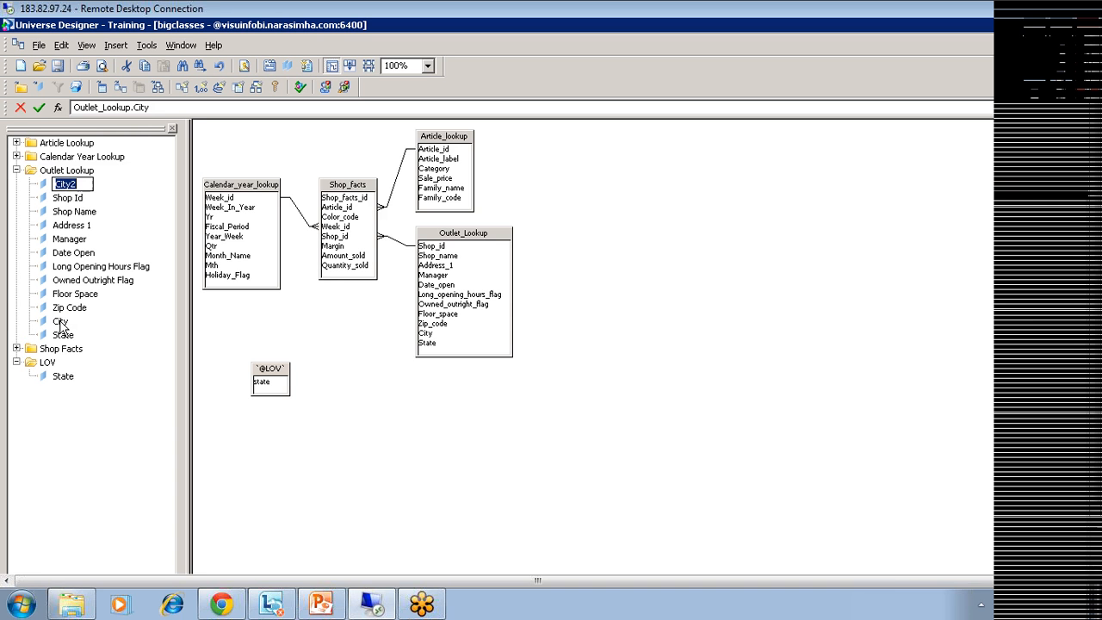
key(Return)
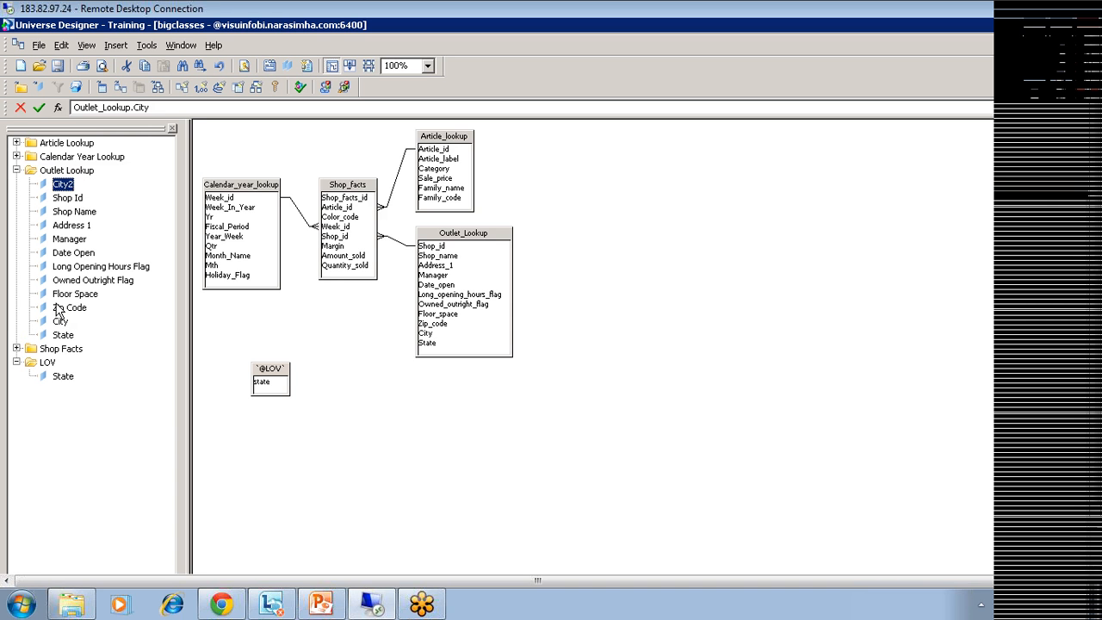
click(63, 185)
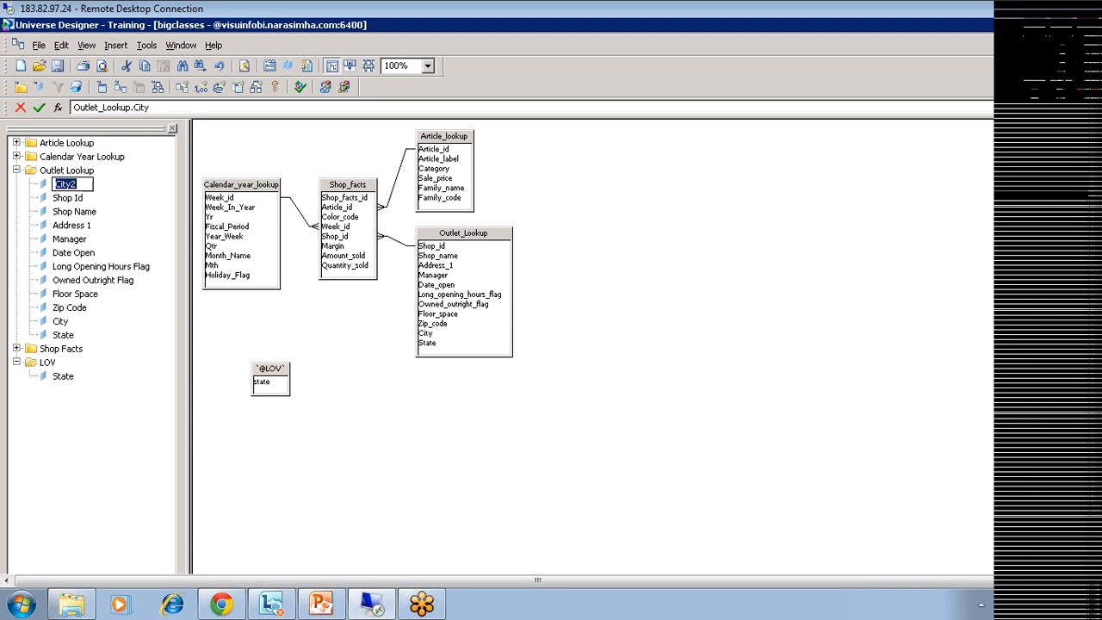
text(Texas)
key(Return)
Examine the Select and Where clauses of the Texas object, then cancel without changes.
double_click(65, 185)
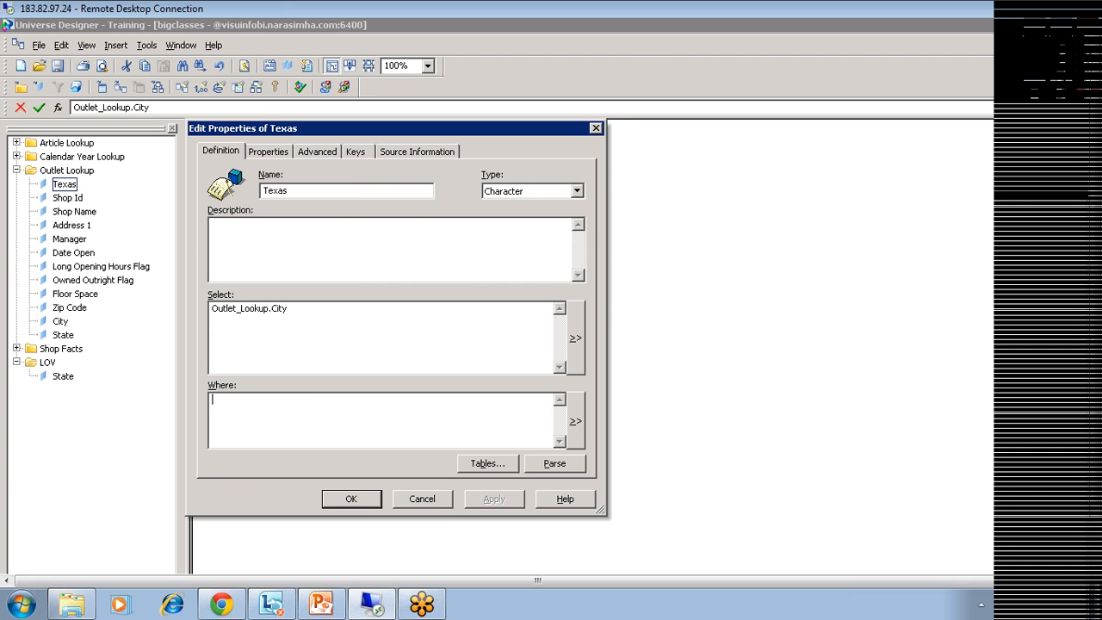
click(422, 499)
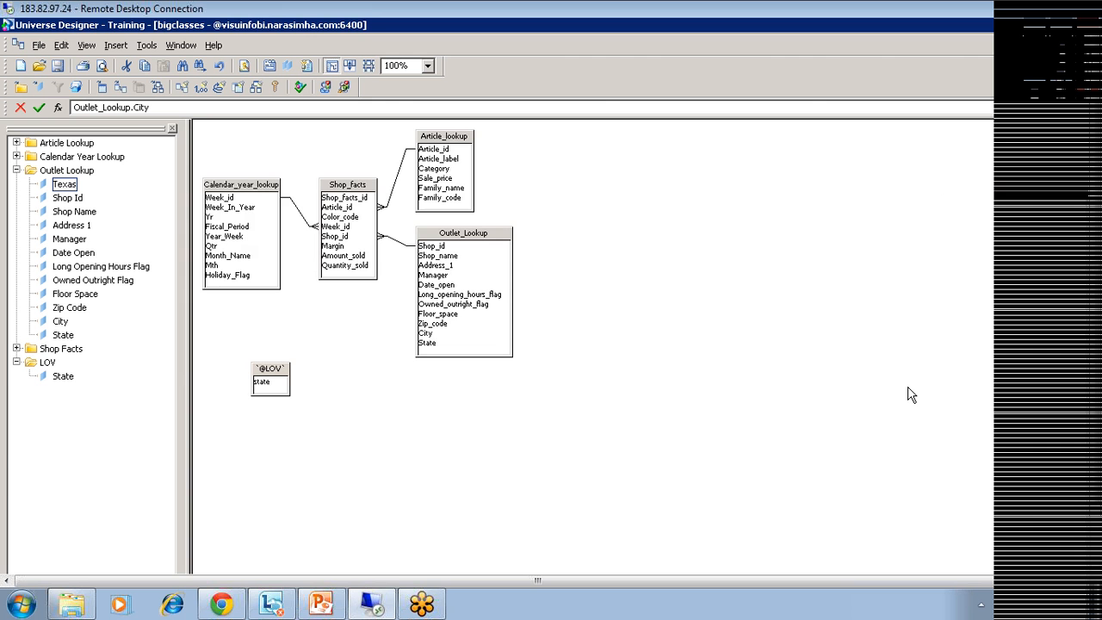
Recheck the City-based Texas object's definition without changing it, and delete that object from the Outlet Lookup class.
click(72, 211)
click(73, 237)
click(74, 251)
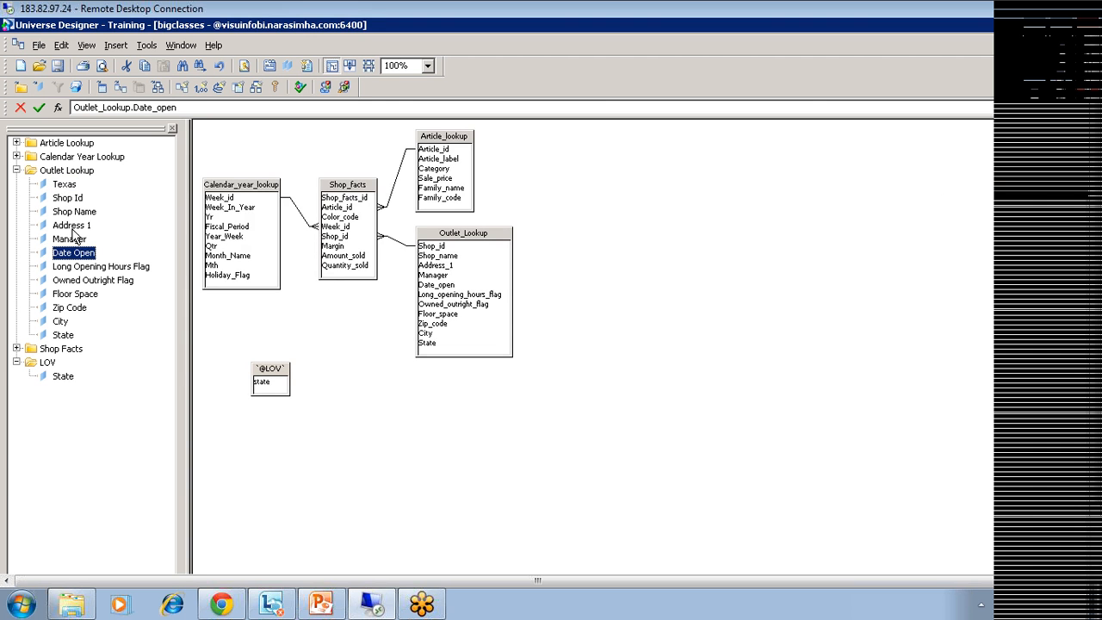
click(69, 186)
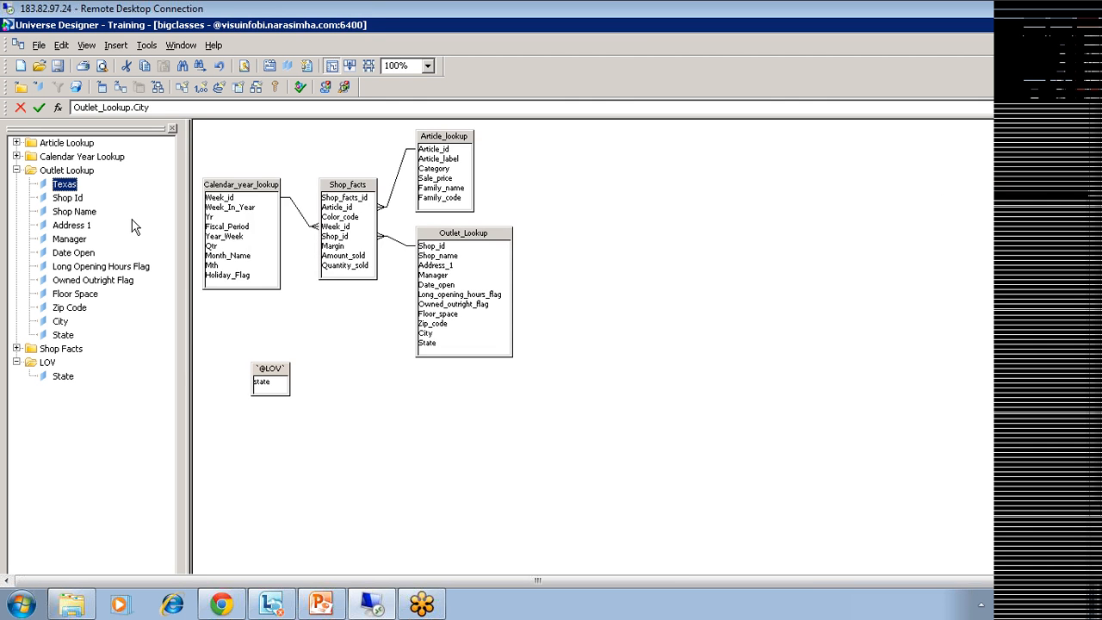
double_click(69, 187)
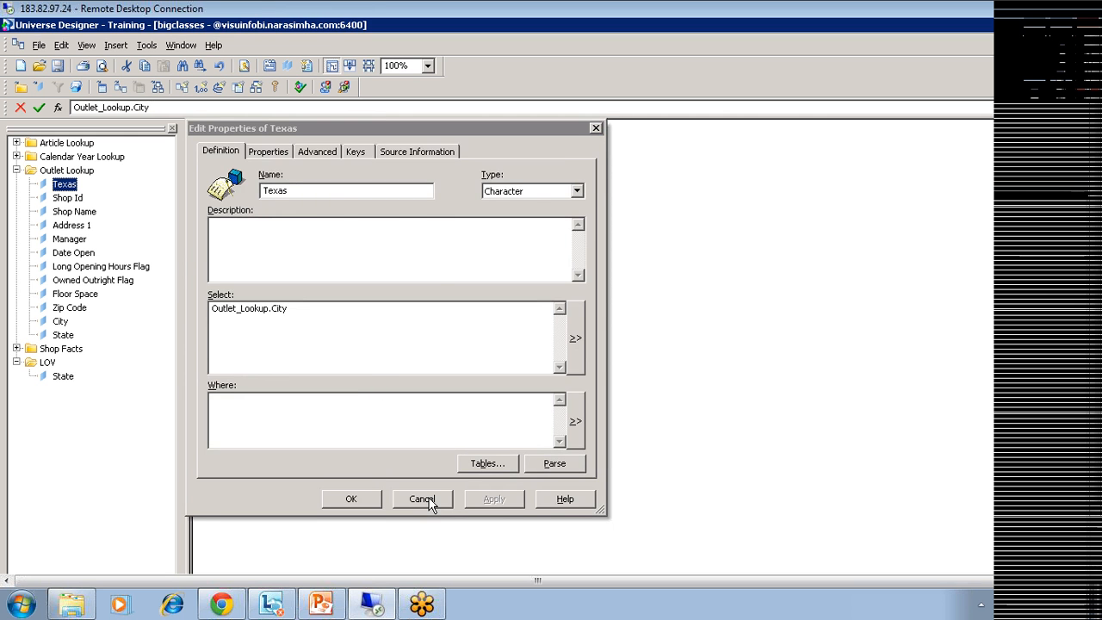
click(422, 500)
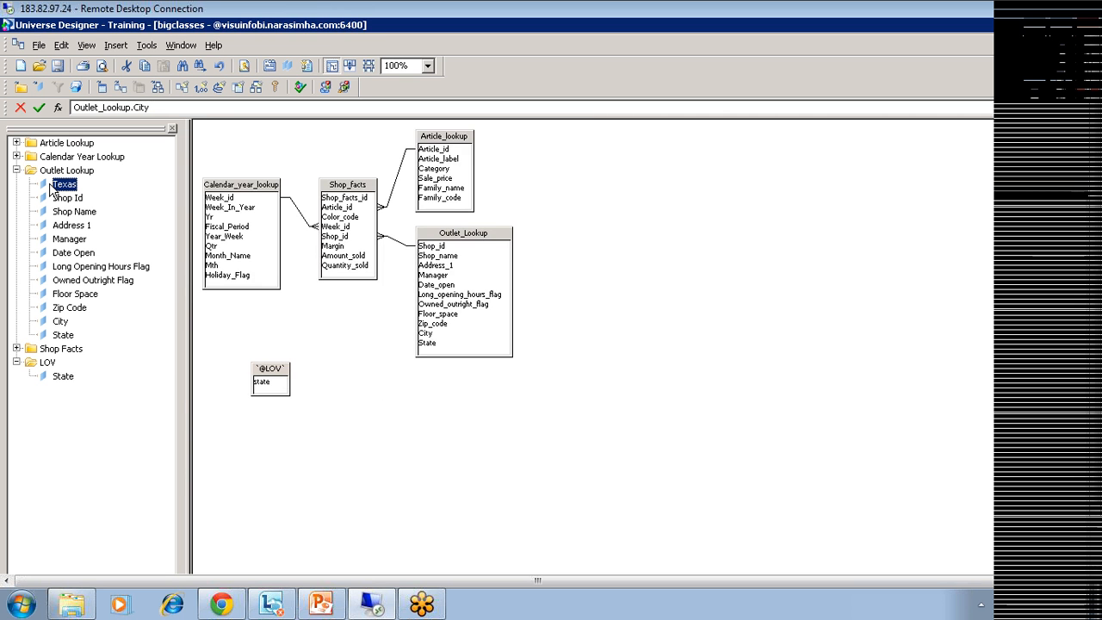
key(Delete)
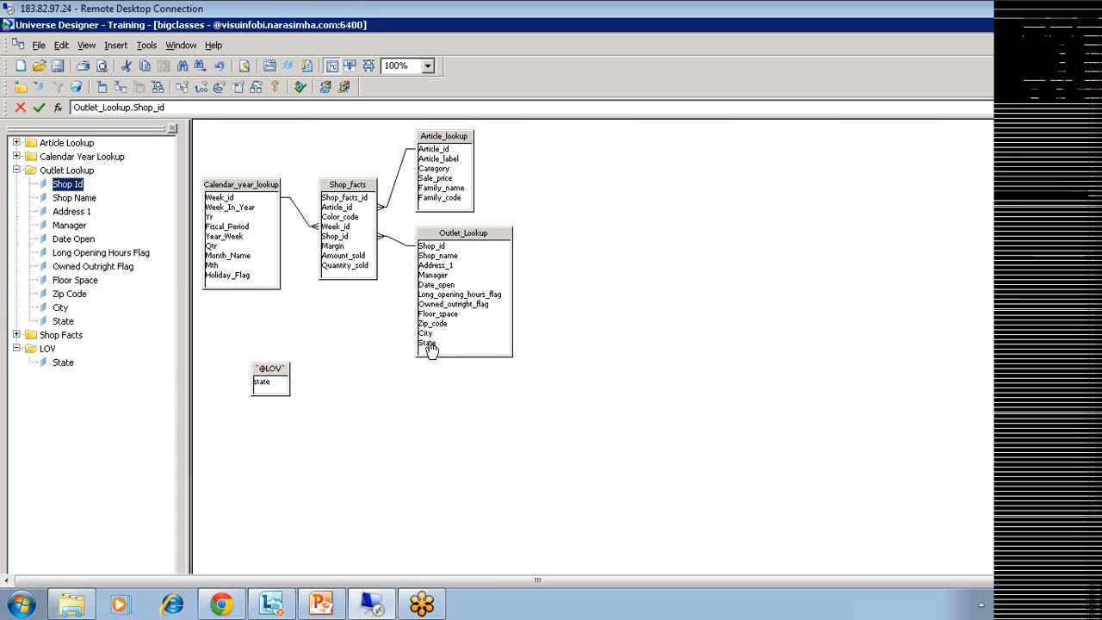
Add an object from the Outlet_Lookup table's State column at the start of the Outlet Lookup class and name it Texas.
drag(430, 353, 69, 189)
double_click(67, 185)
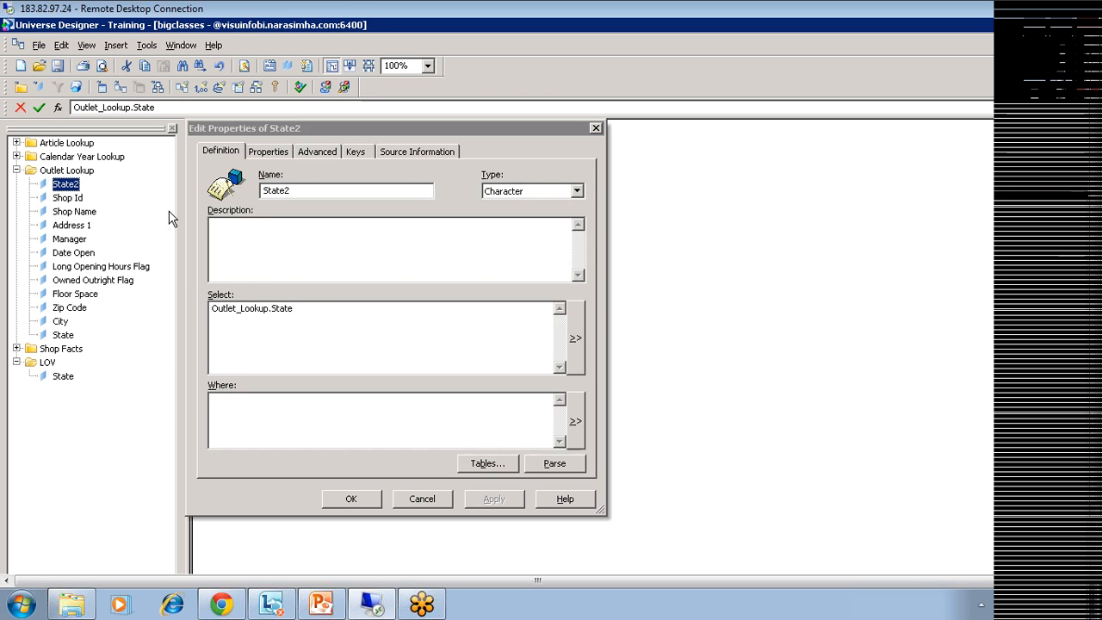
text(Texas)
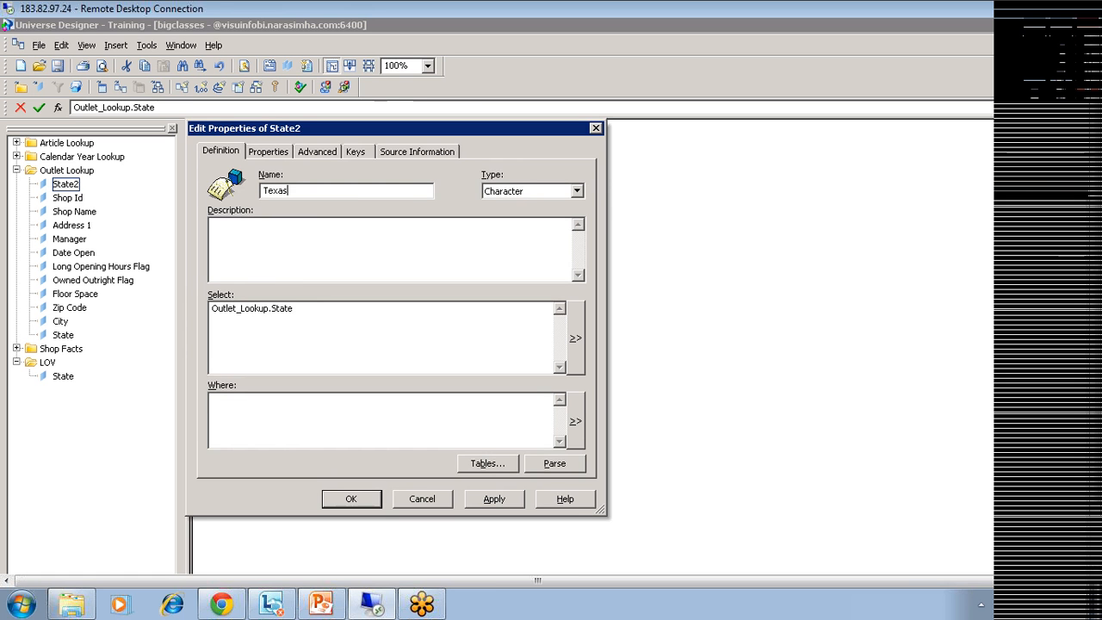
Restrict the Texas object with the Where clause Outlet_Lookup.State='Texas' and apply the definition.
click(314, 420)
drag(295, 309, 172, 308)
key(ctrl+c)
click(259, 414)
key(ctrl+v)
text(='Texas)
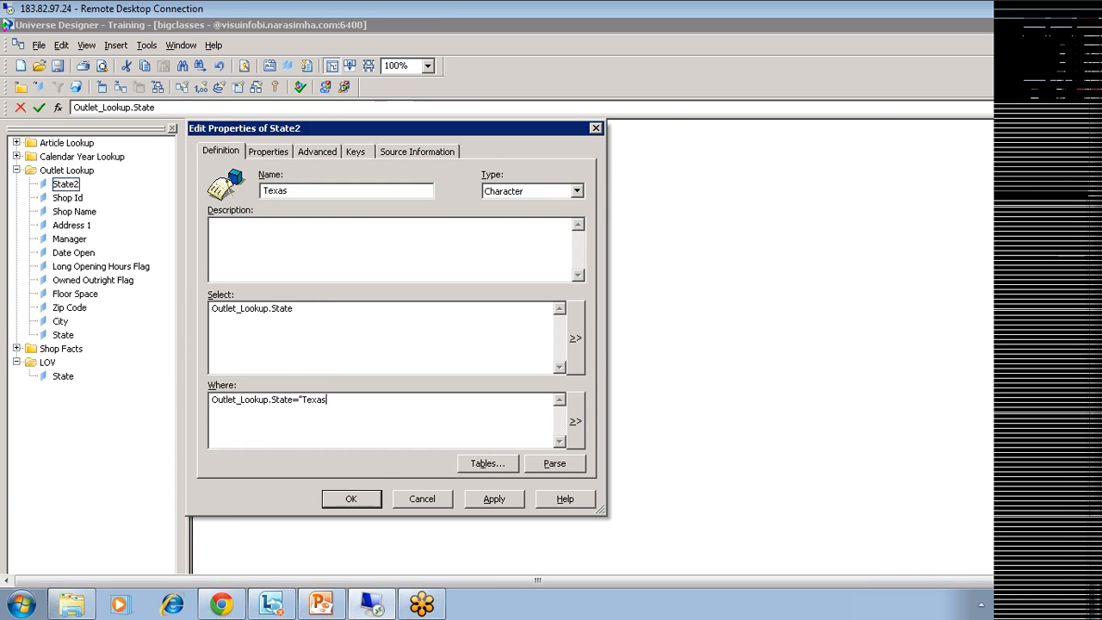
key(BackSpace)
click(333, 399)
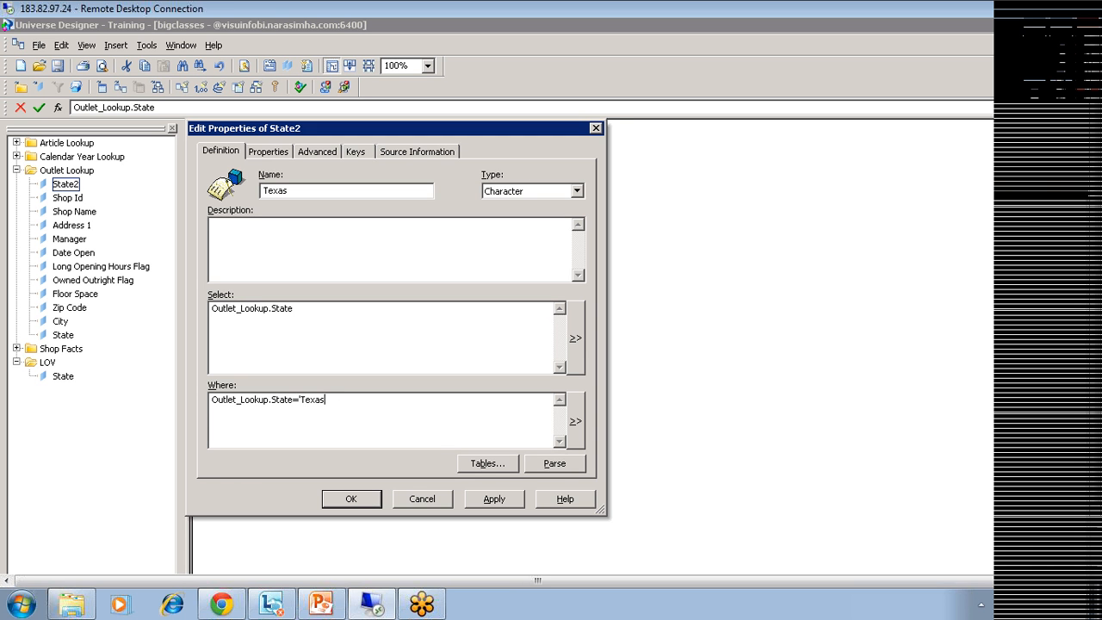
click(472, 501)
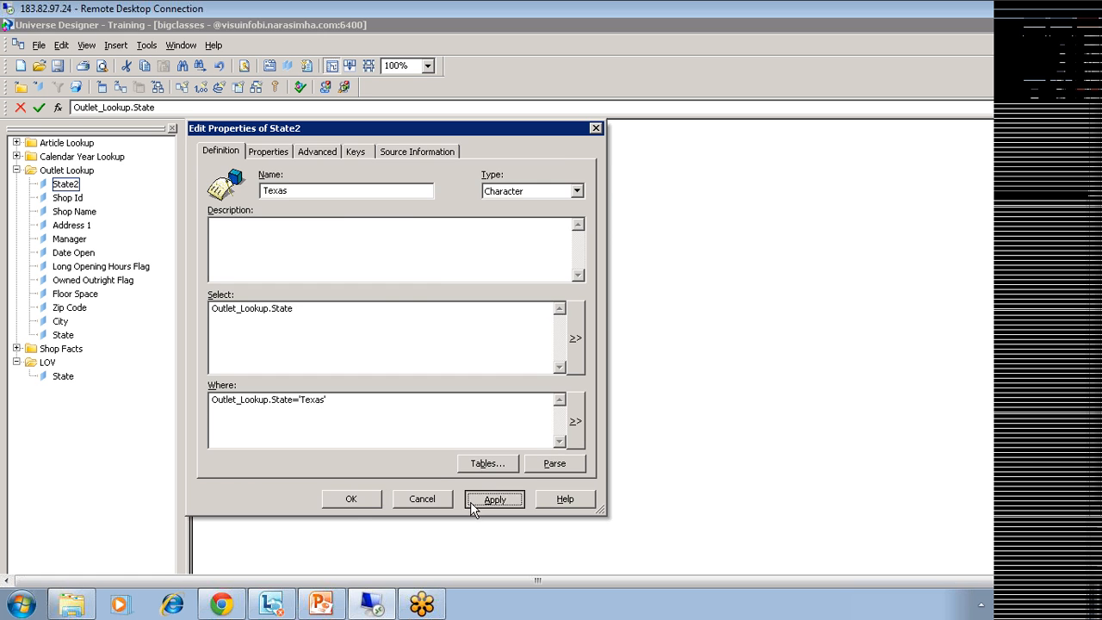
click(351, 498)
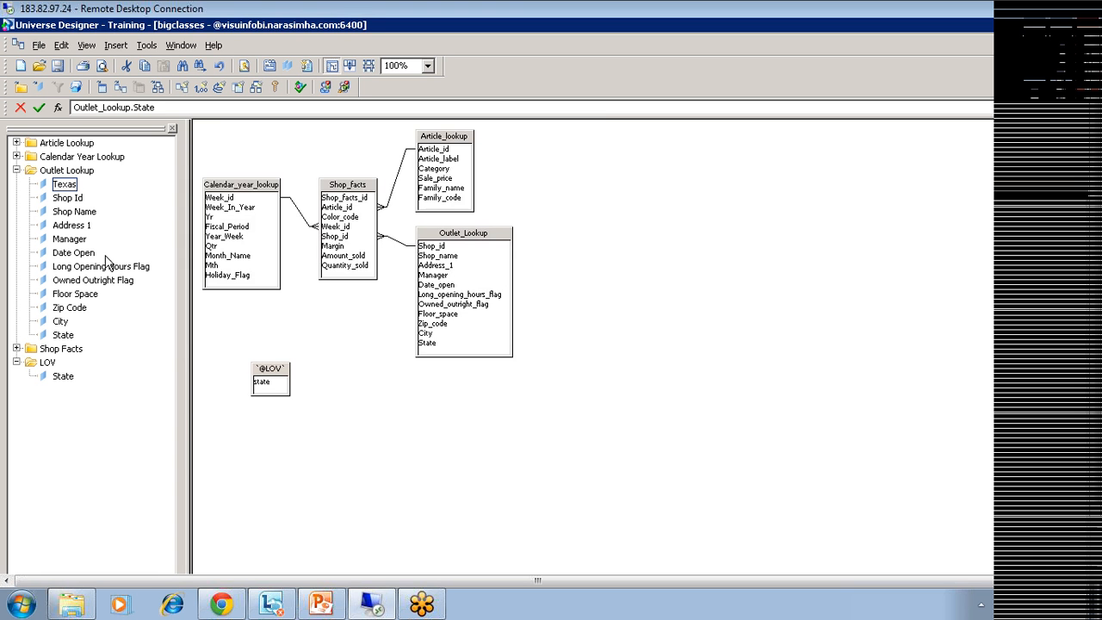
Save the Training universe and export it to the repository's universe domain.
click(58, 67)
click(39, 46)
click(60, 184)
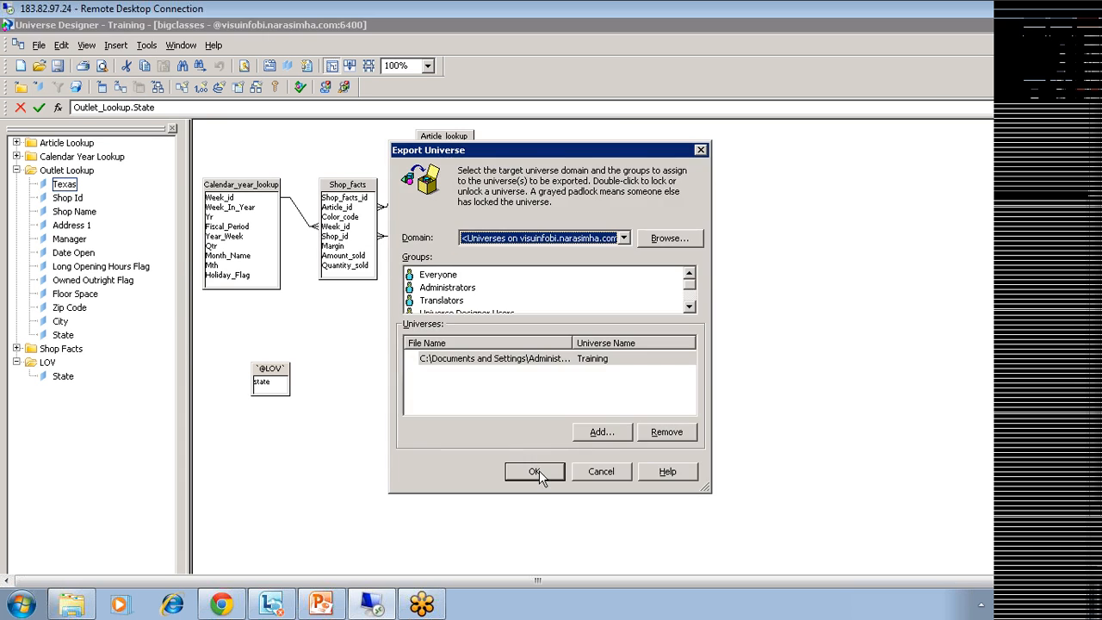
click(535, 474)
click(673, 346)
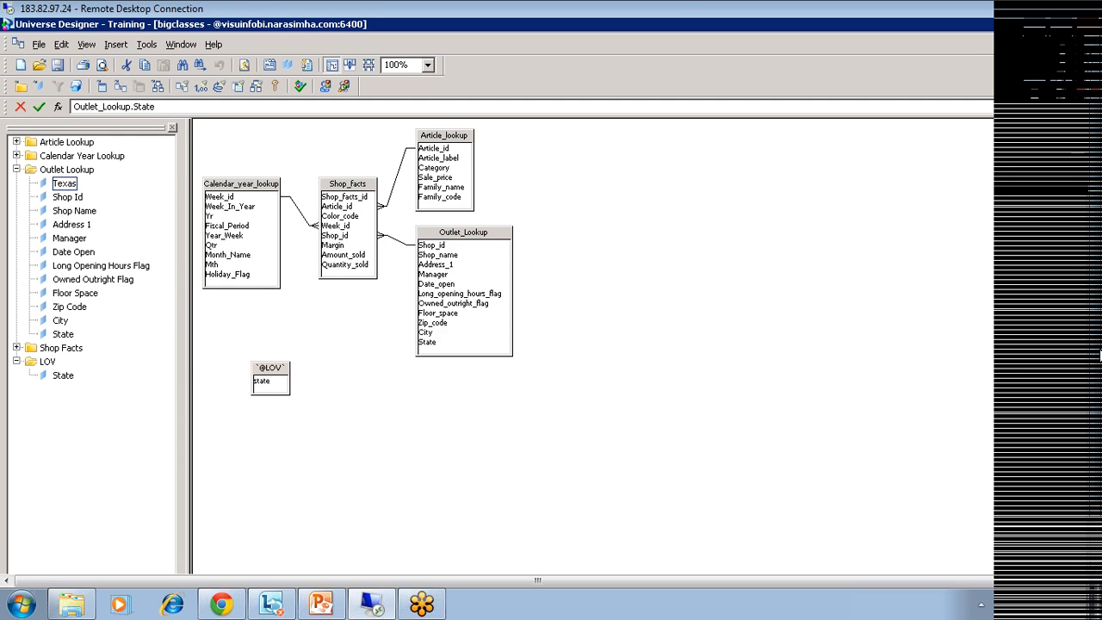
In Web Intelligence Rich Client, build a Training query with Texas, Amount Sold, Zip Code, City and Family Code as result objects.
drag(1101, 355, 1101, 415)
click(432, 567)
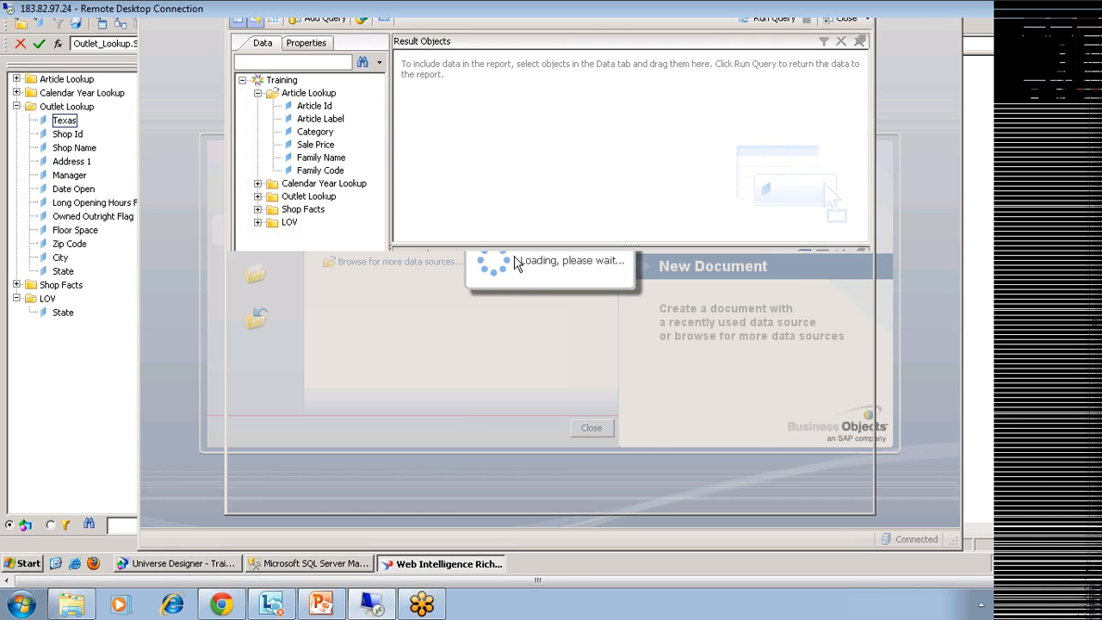
double_click(307, 210)
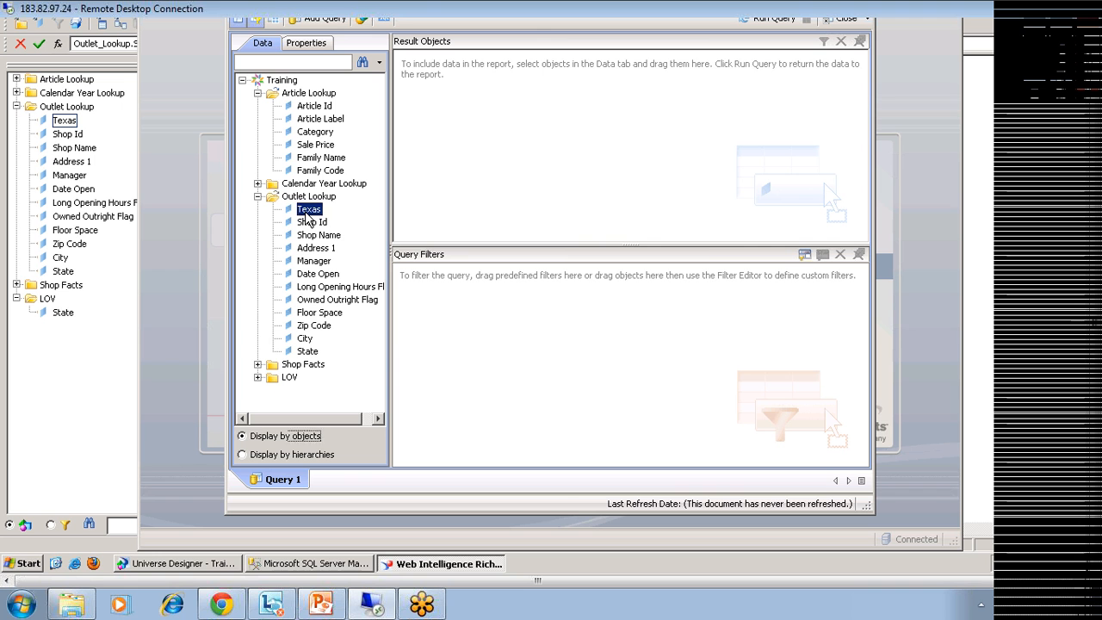
click(258, 377)
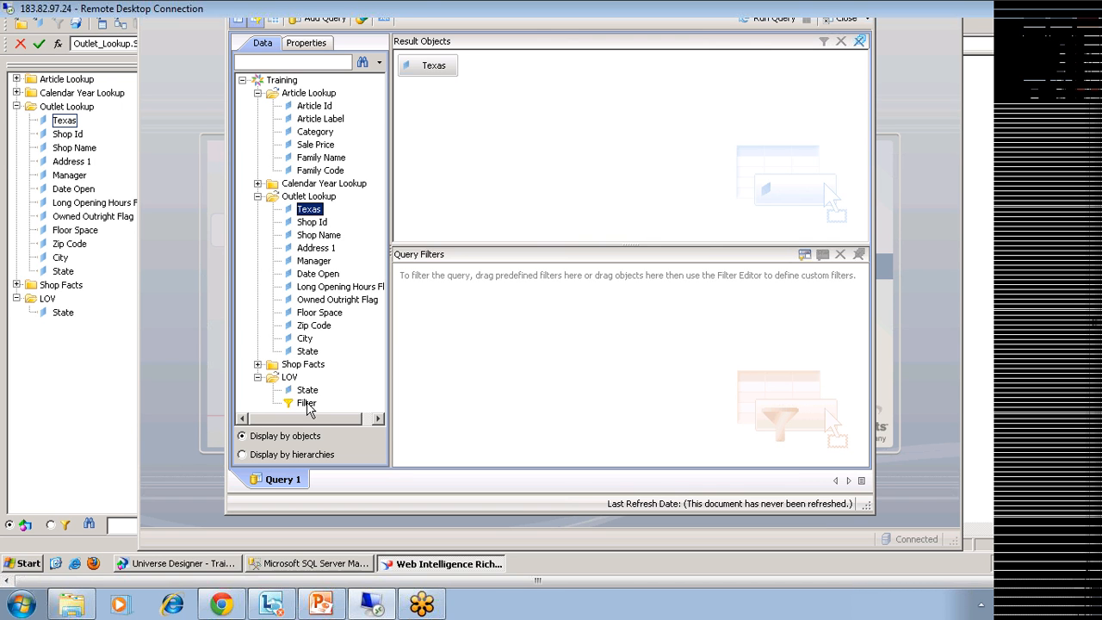
click(257, 365)
double_click(315, 395)
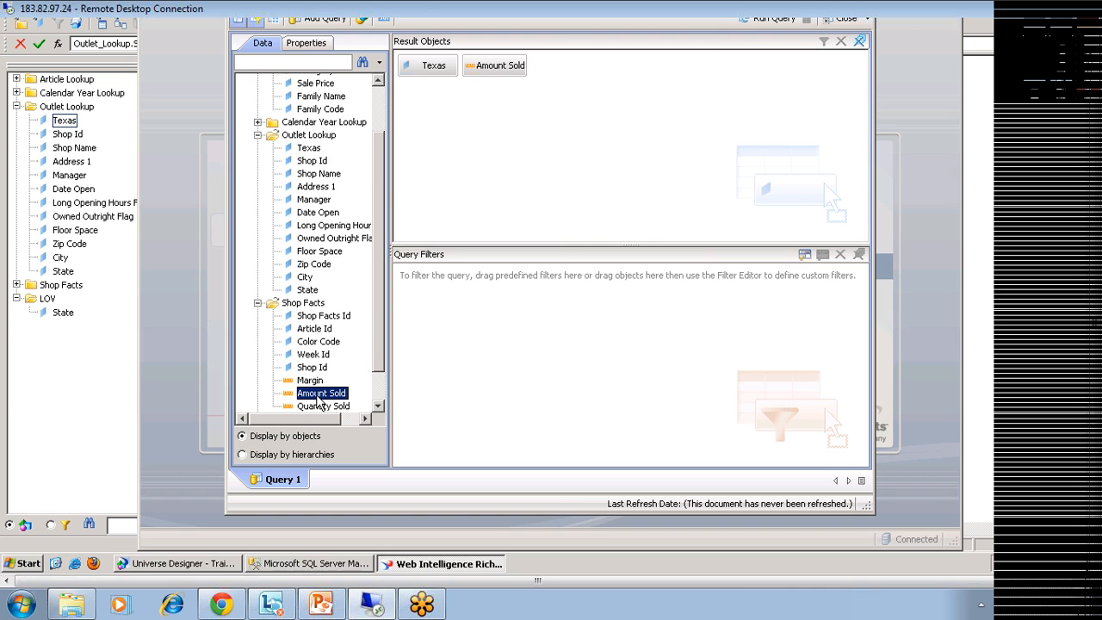
double_click(312, 265)
double_click(305, 277)
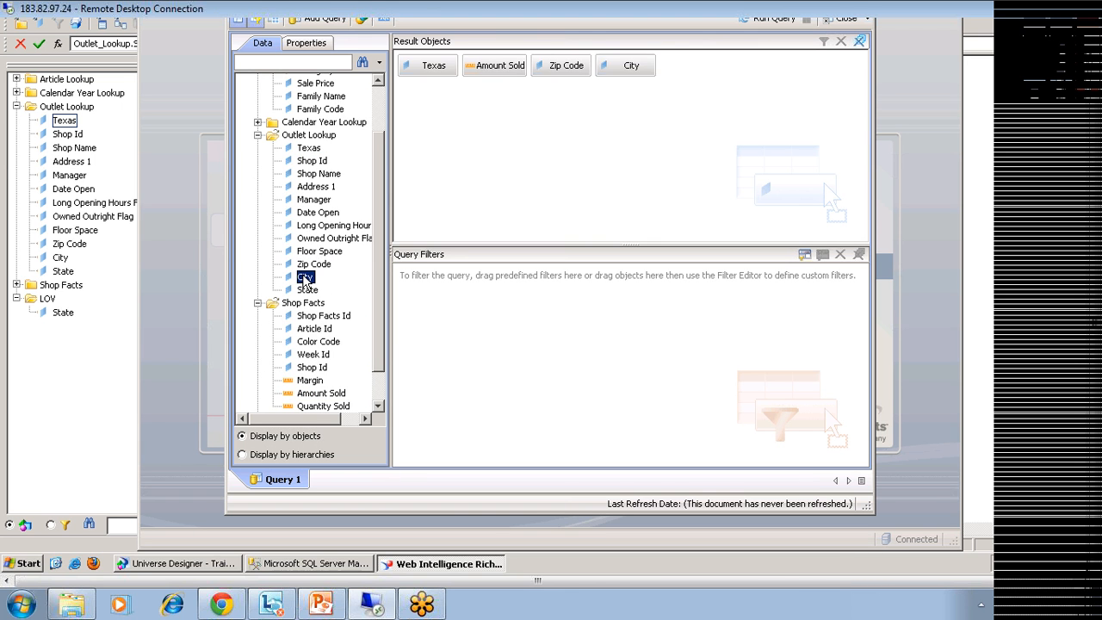
double_click(324, 109)
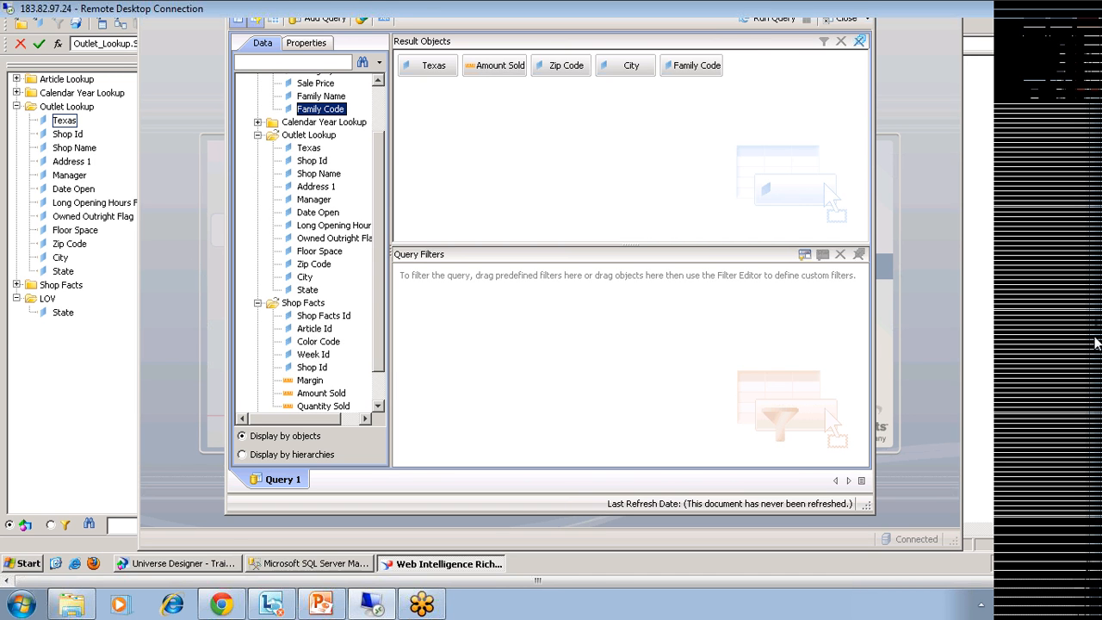
Examine the SQL generated for the Texas query, including as selectable custom SQL, and close the viewer without saving.
drag(1095, 343, 1096, 267)
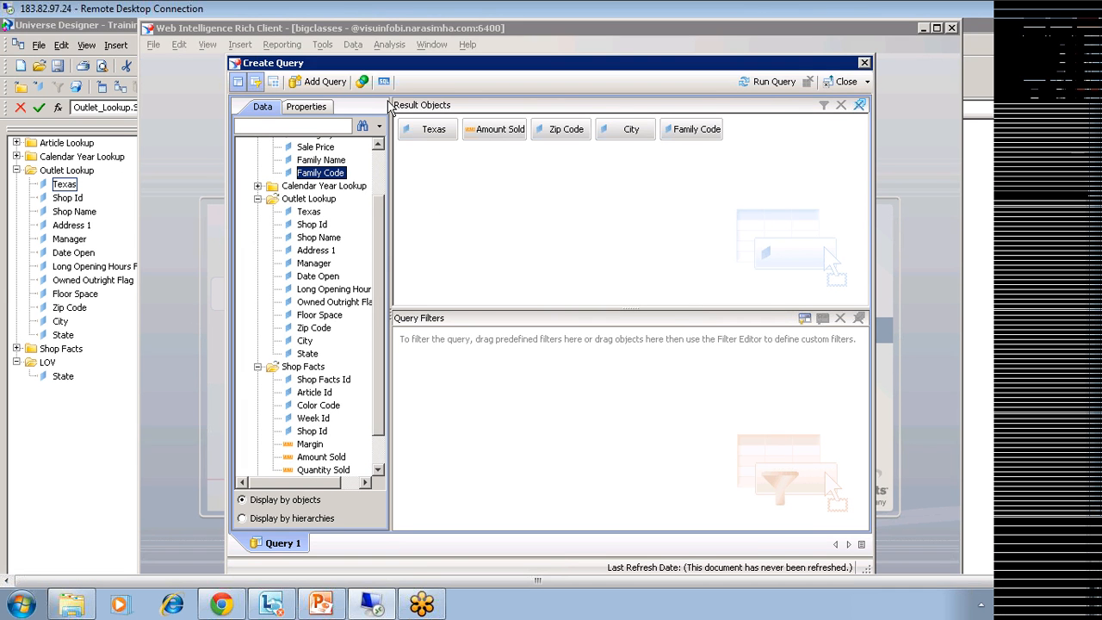
click(383, 81)
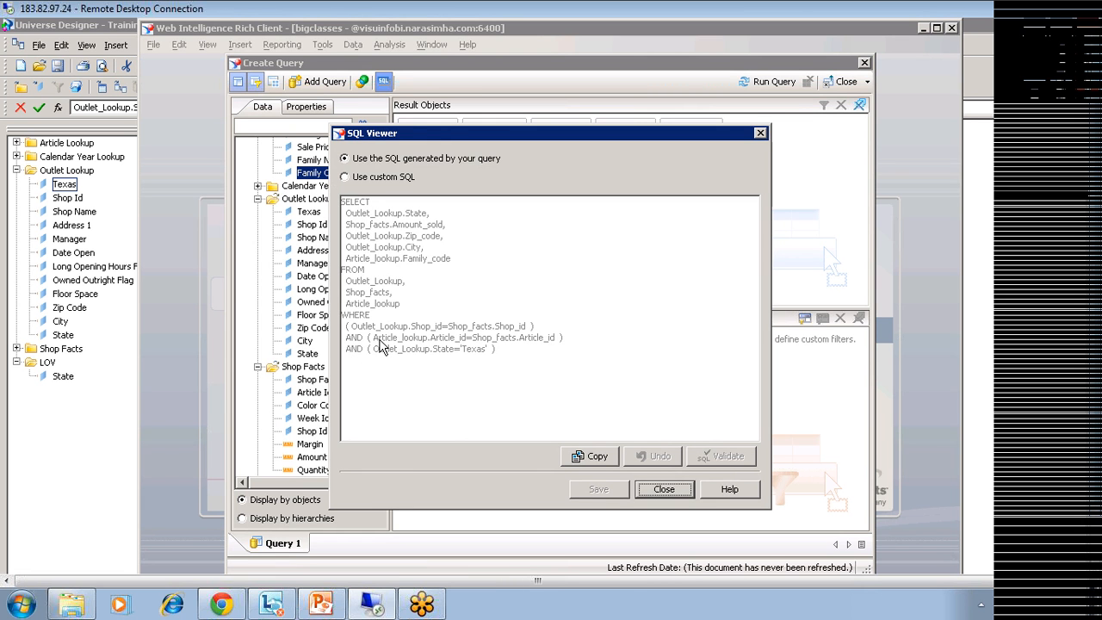
click(346, 177)
drag(497, 349, 341, 200)
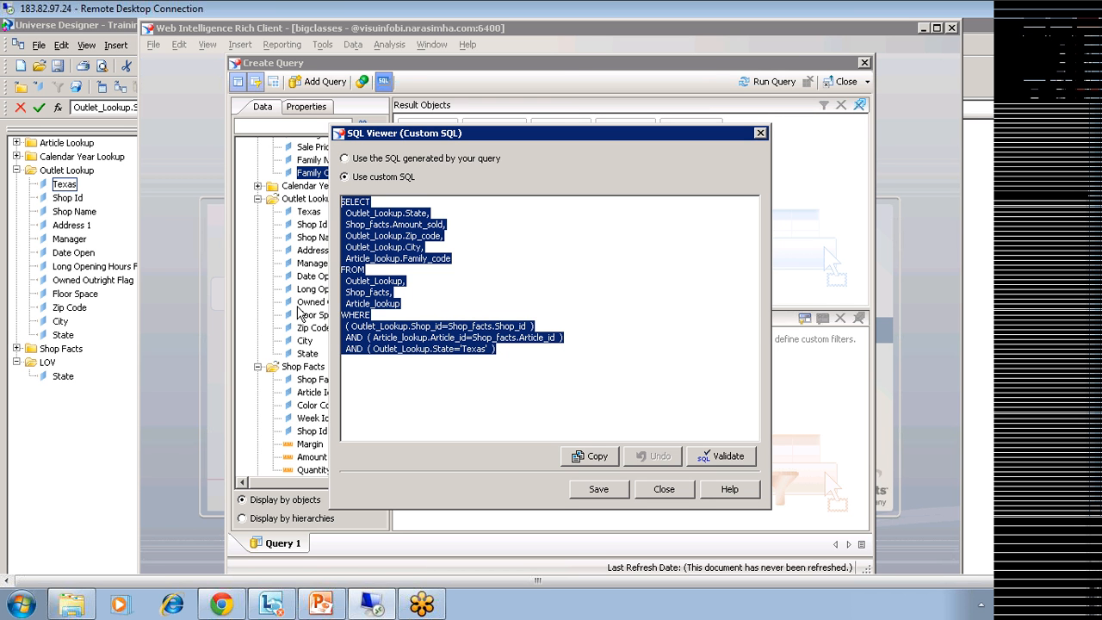
click(667, 491)
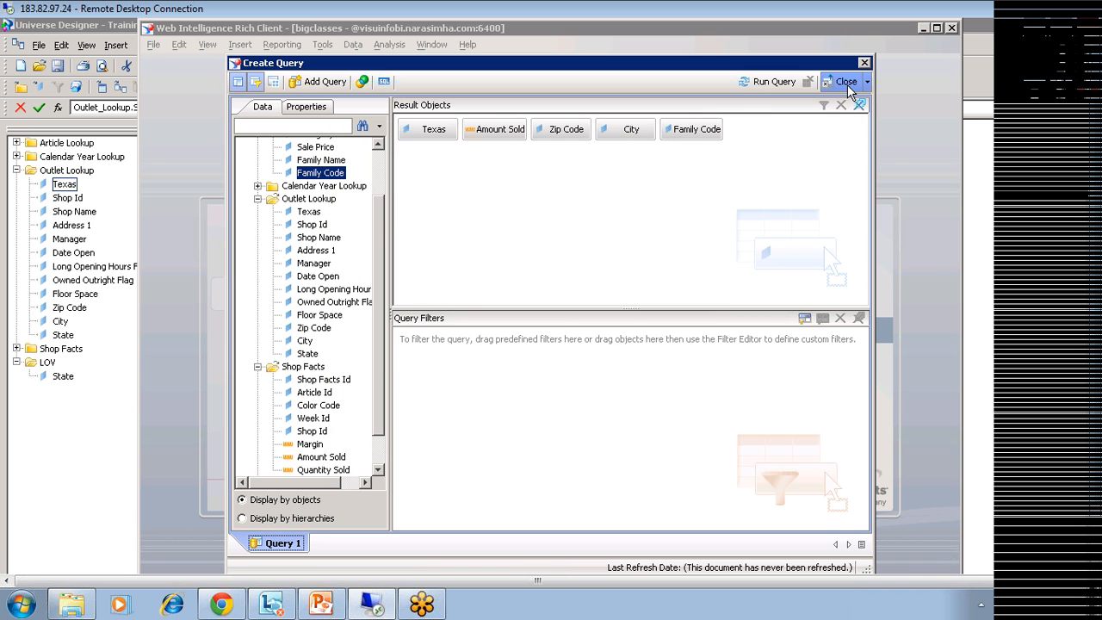
Switch to Universe Designer and display the predefined conditions to check the LOV class's Filter.
click(72, 425)
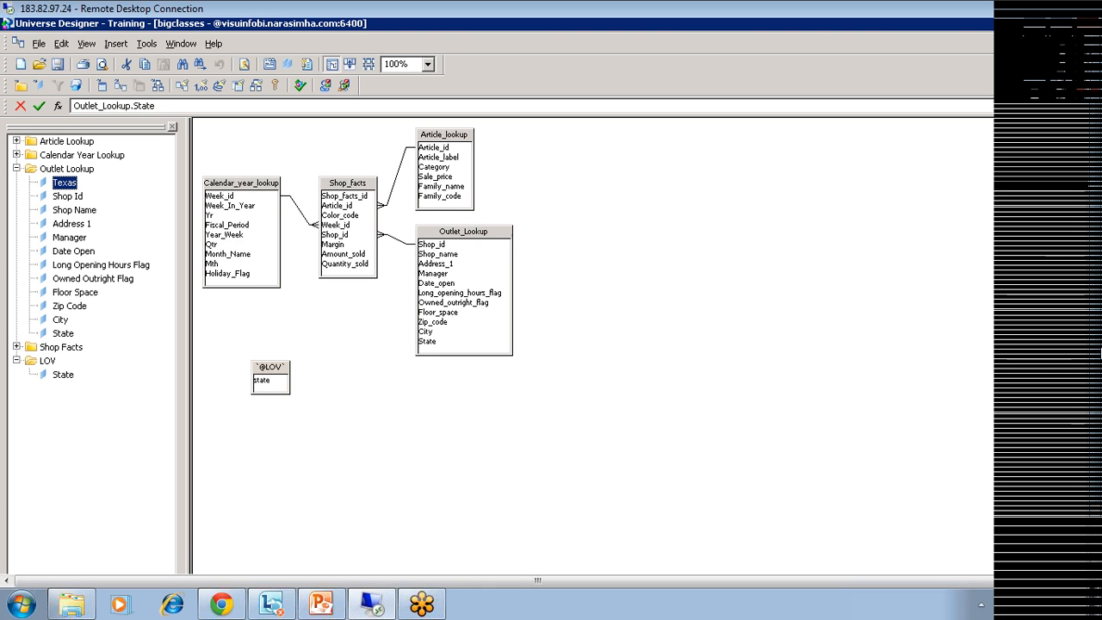
click(49, 528)
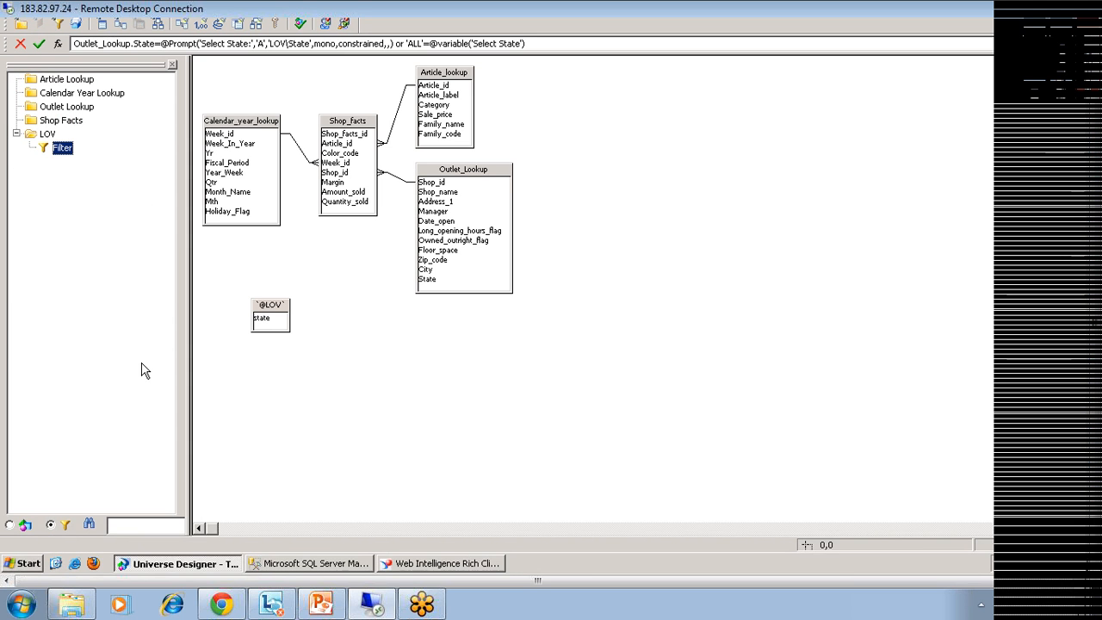
Back in Web Intelligence Rich Client, remove Texas from the query's result objects and add State as the only query filter.
click(403, 568)
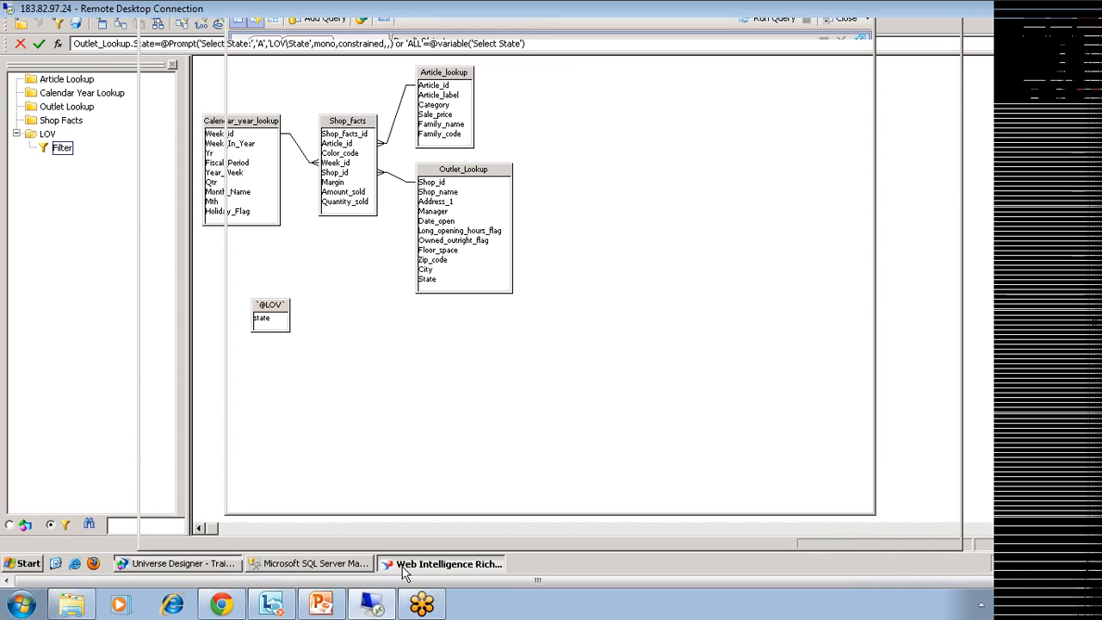
click(431, 69)
drag(430, 69, 299, 172)
drag(497, 65, 447, 327)
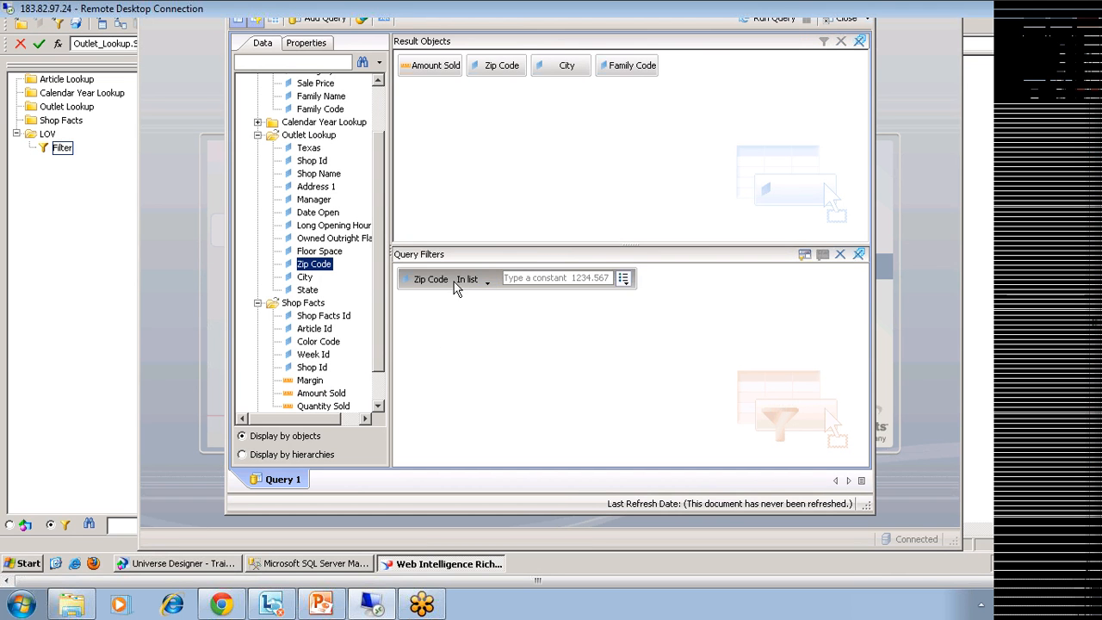
drag(286, 345, 470, 294)
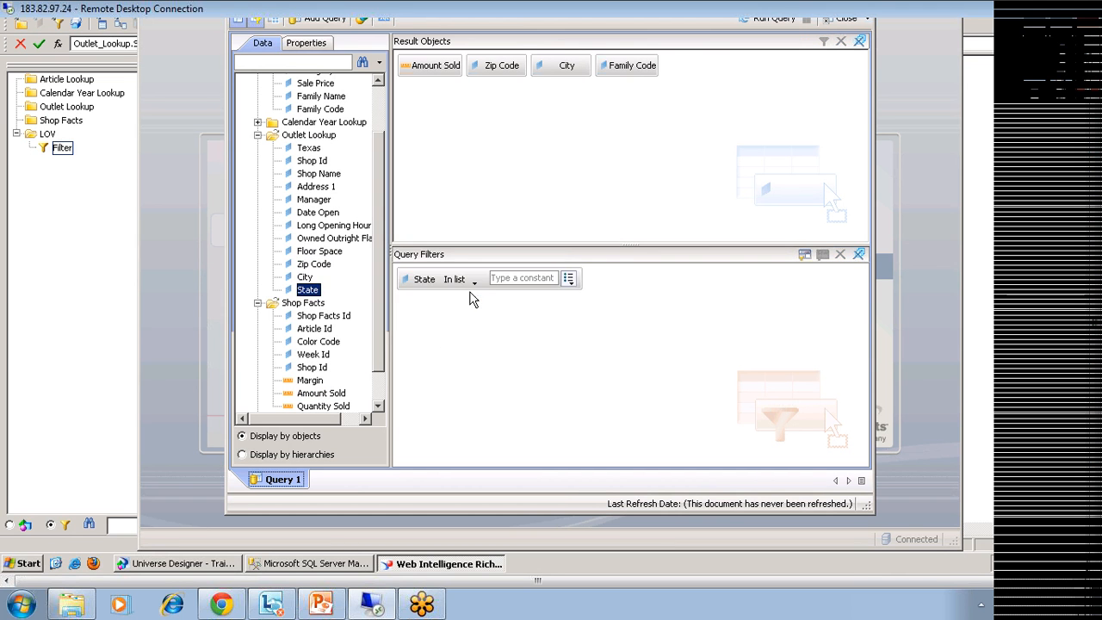
Set the State filter to the list values California, Illinois and Texas.
click(569, 280)
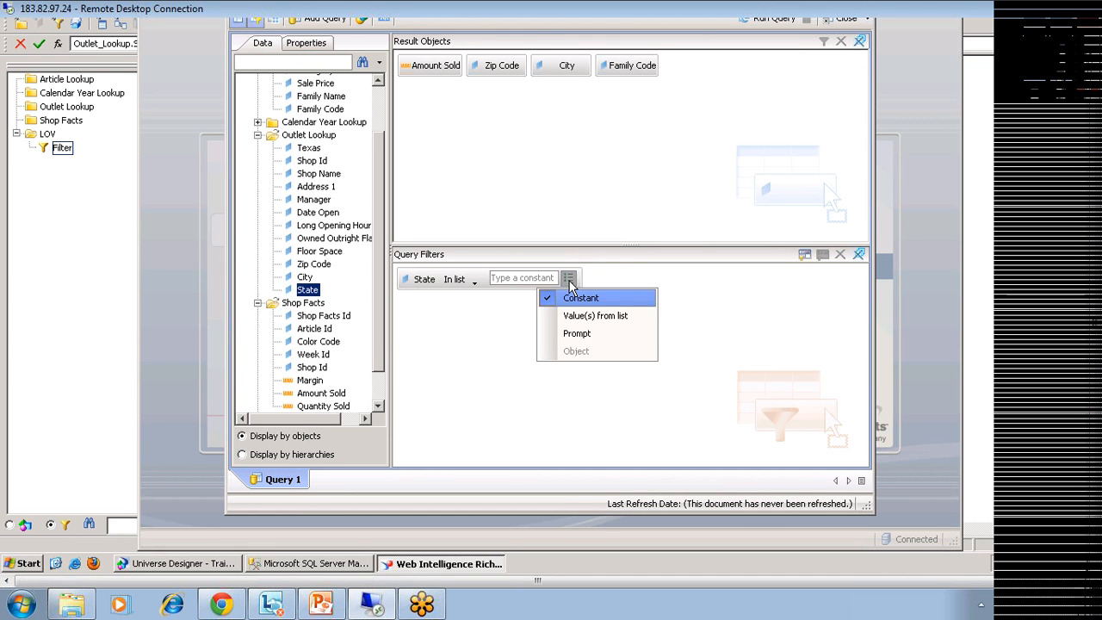
click(599, 315)
double_click(337, 246)
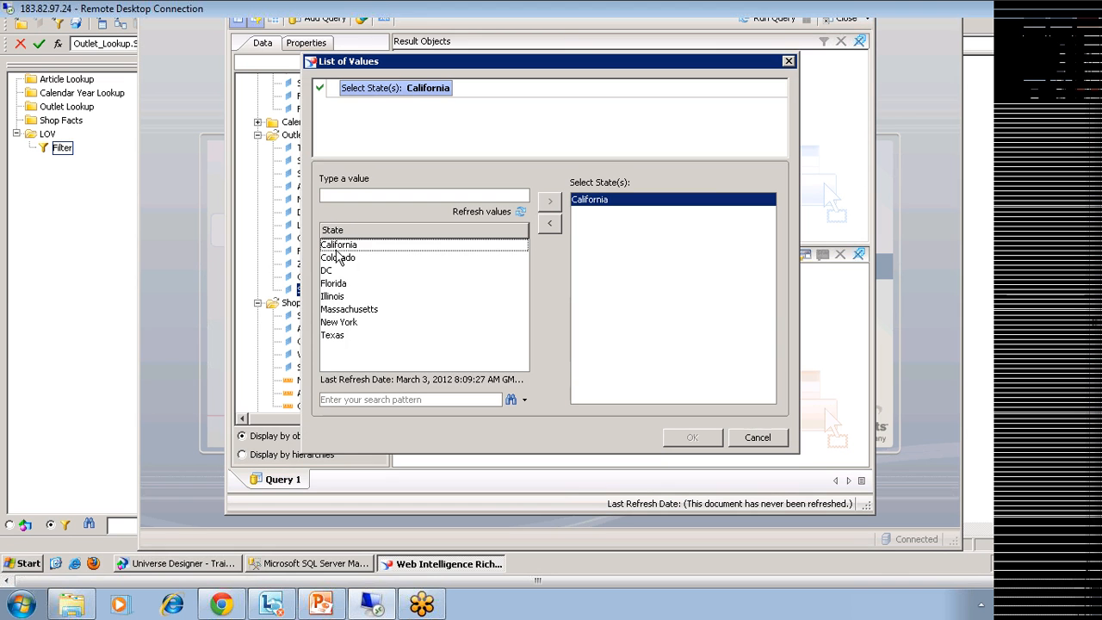
double_click(340, 296)
double_click(343, 336)
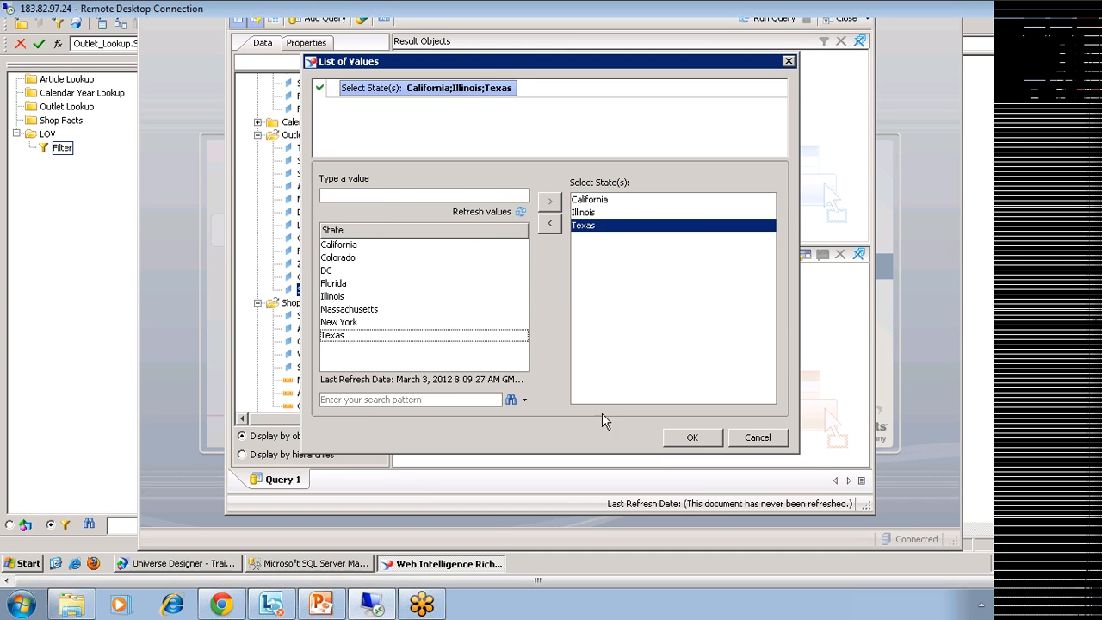
click(671, 439)
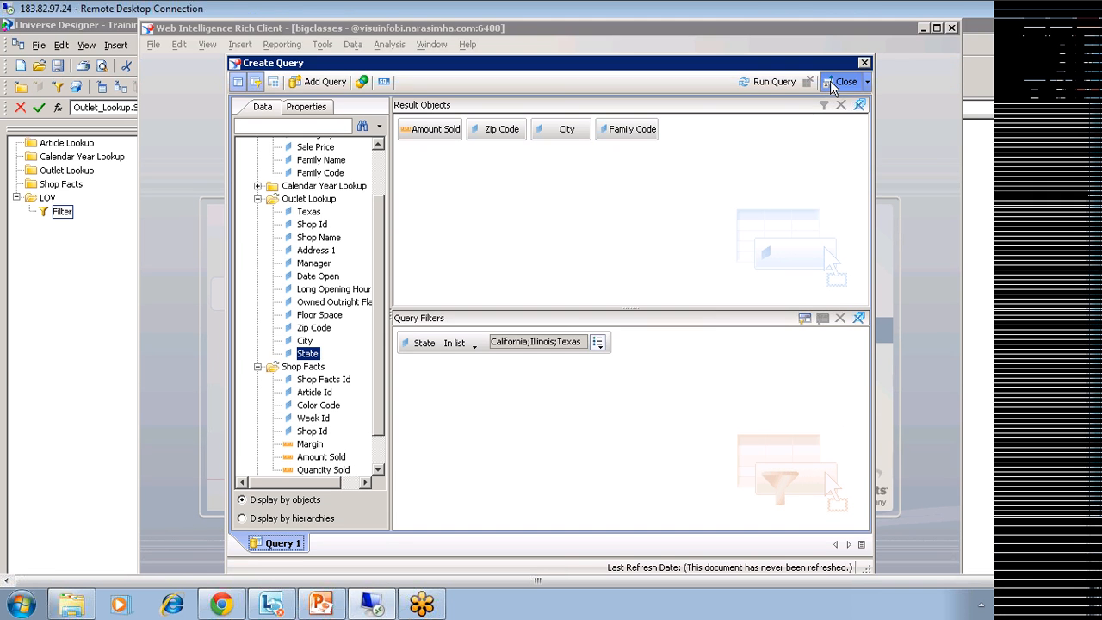
Discard the new query and select the LOV class's Filter condition in Universe Designer.
click(831, 80)
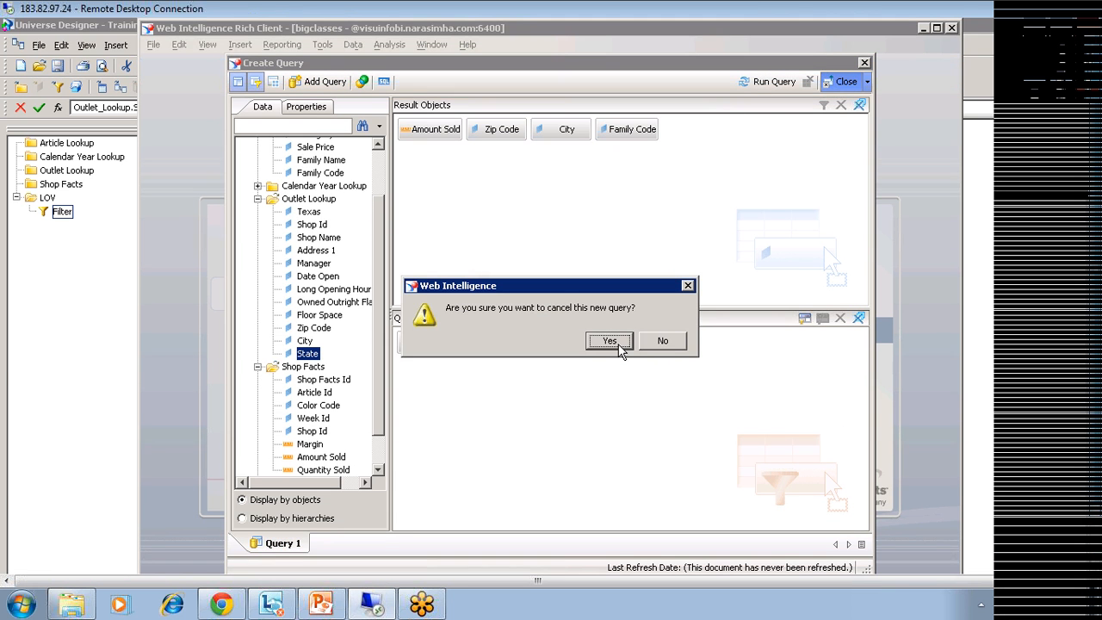
click(619, 343)
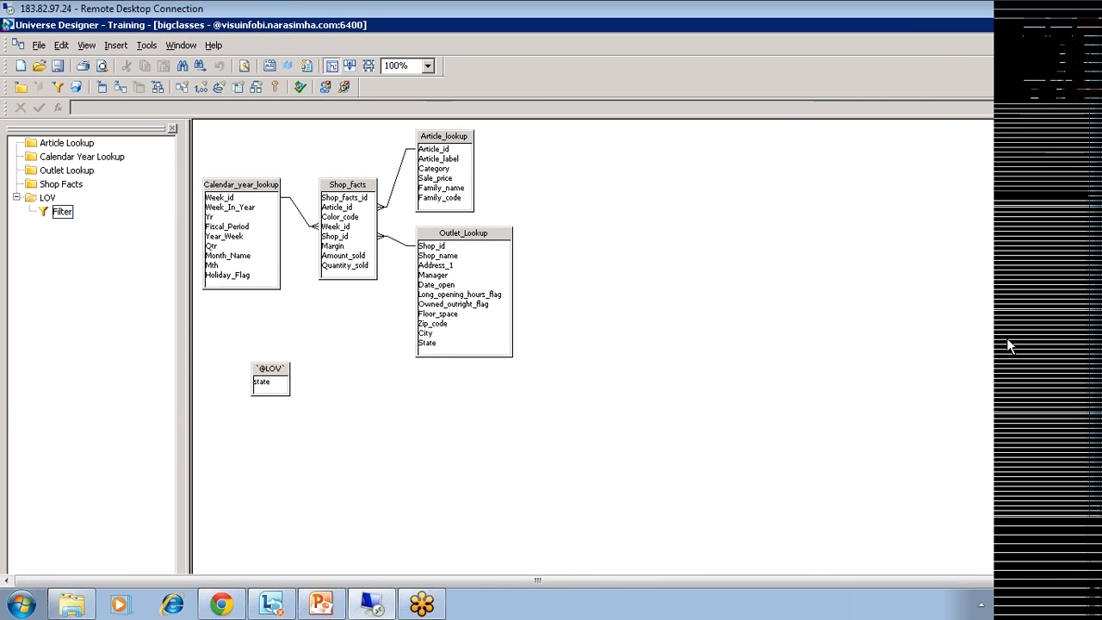
click(64, 211)
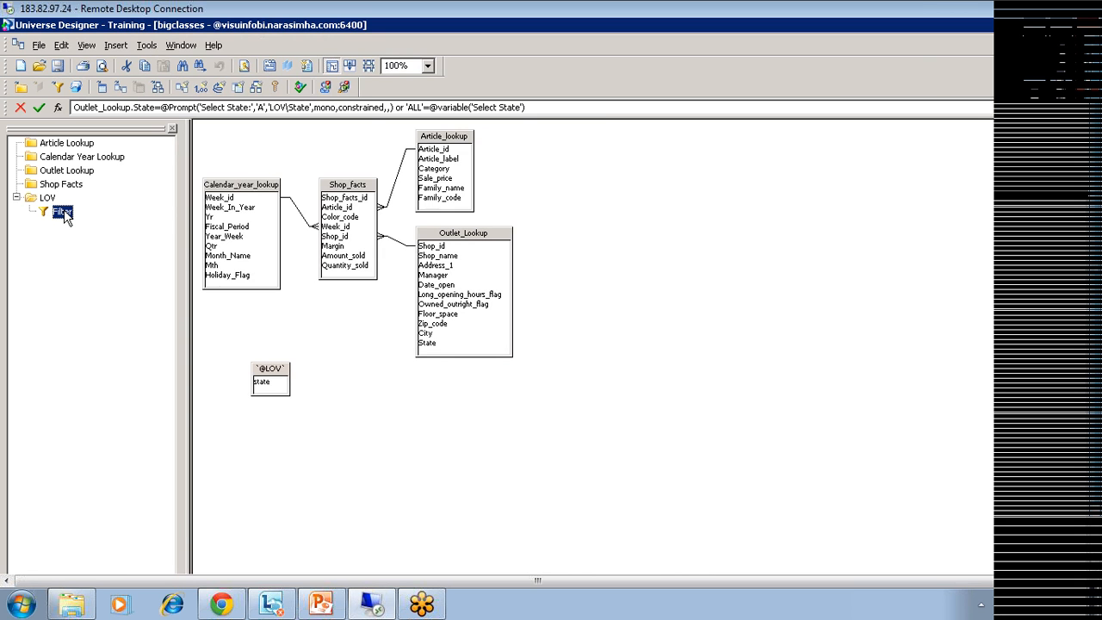
Examine the Where clause of the LOV class's Filter condition and close its properties without changes.
double_click(63, 211)
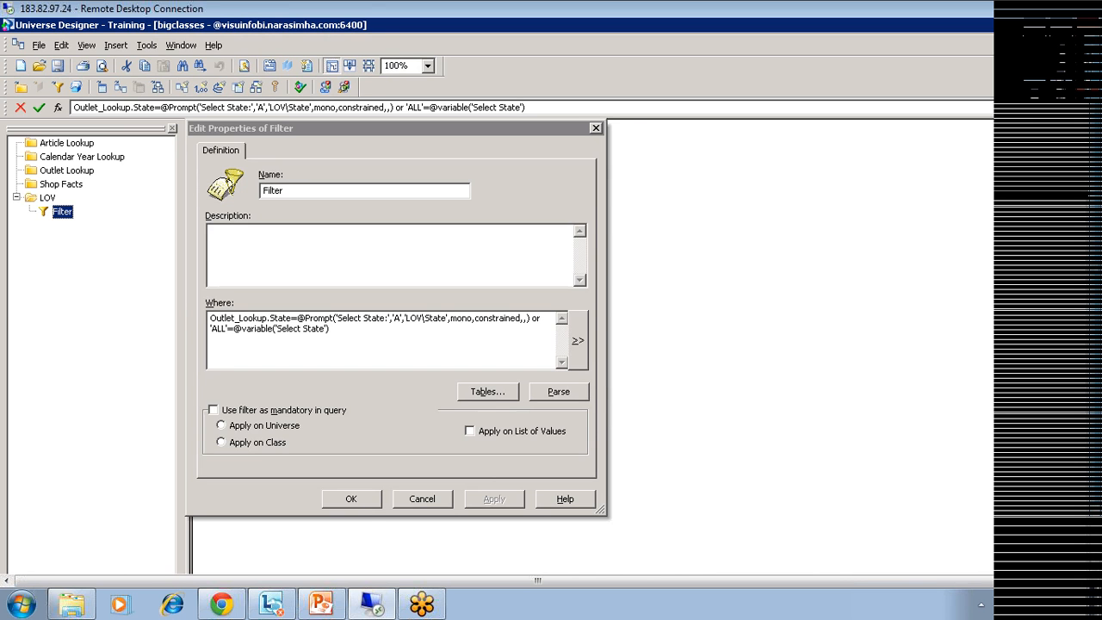
drag(331, 329, 308, 329)
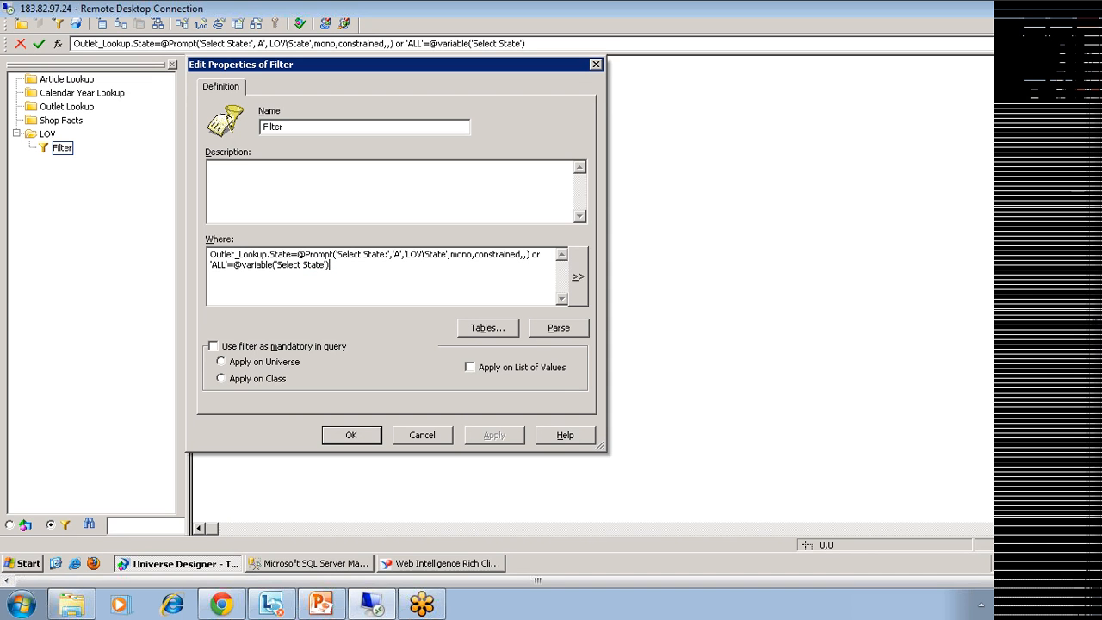
key(ctrl+a)
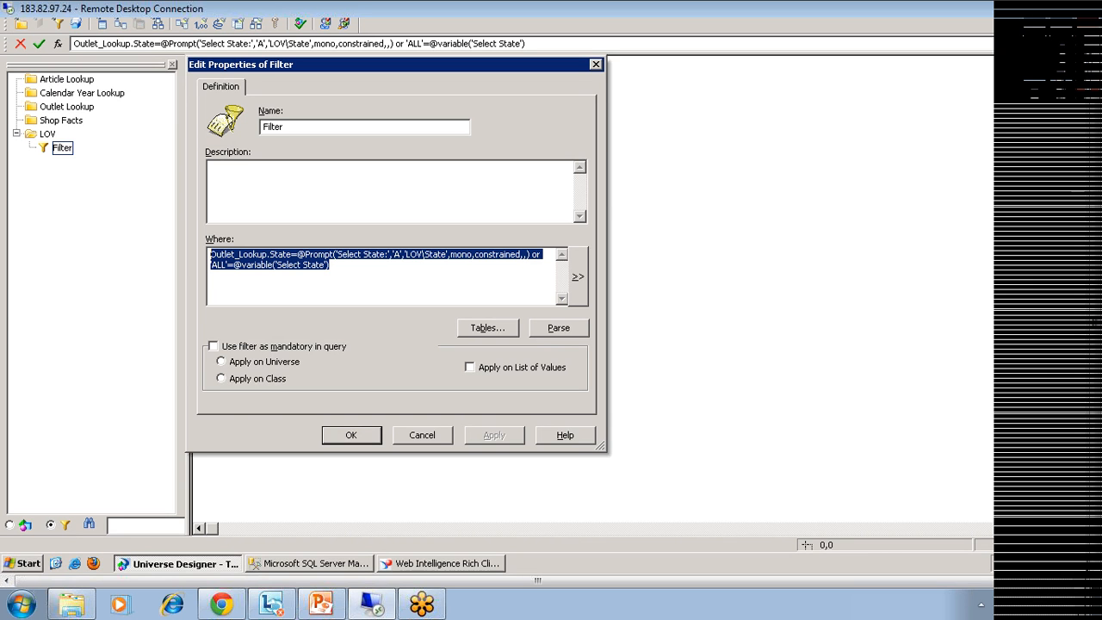
click(331, 265)
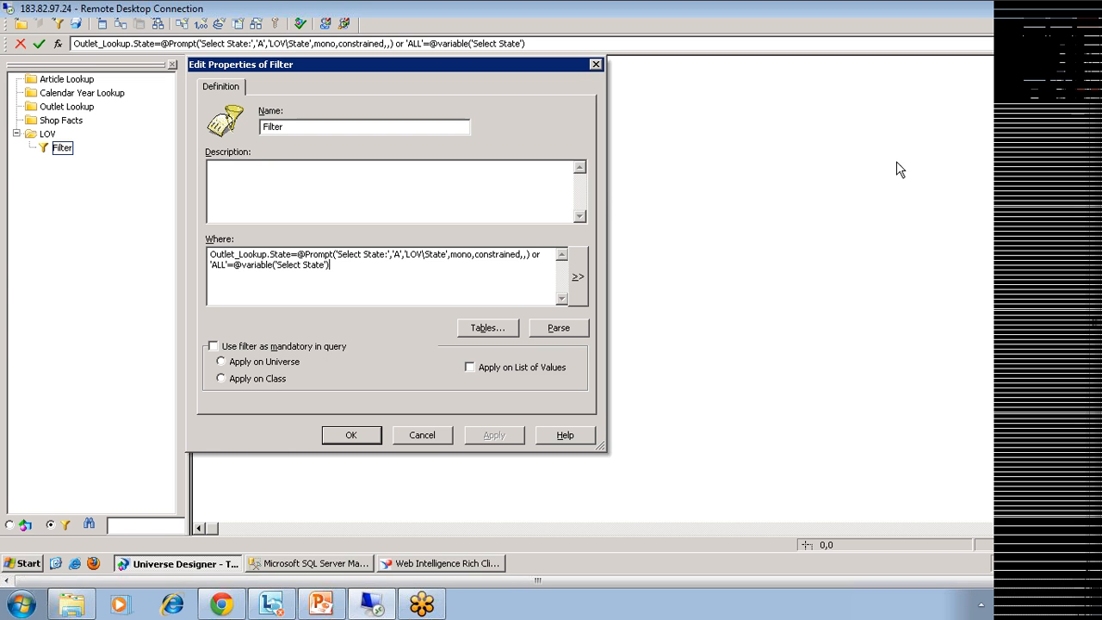
click(59, 149)
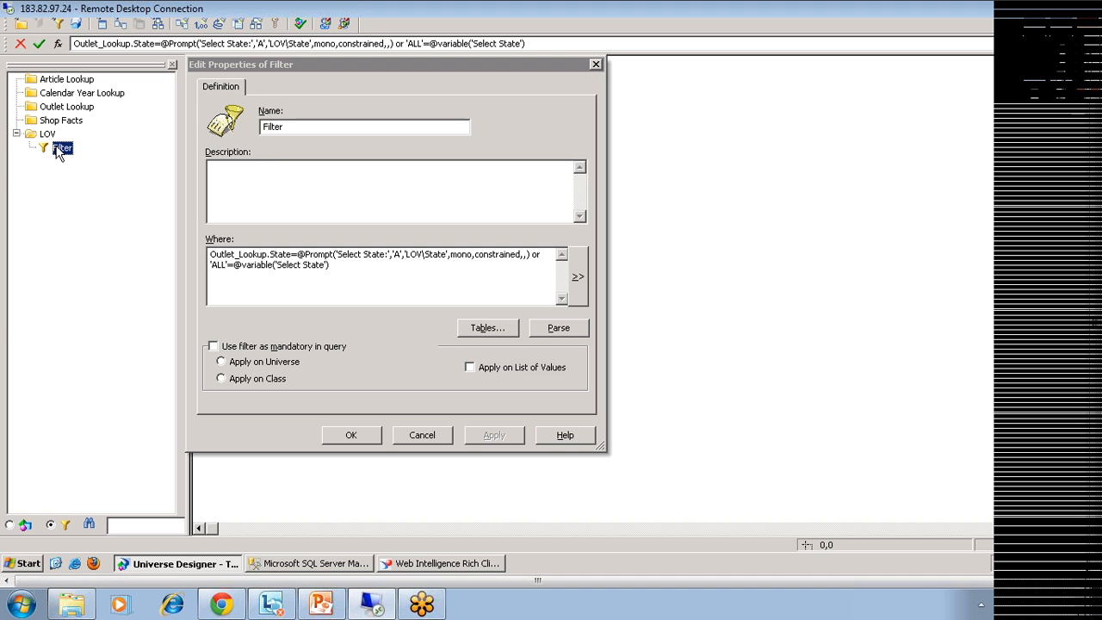
click(421, 436)
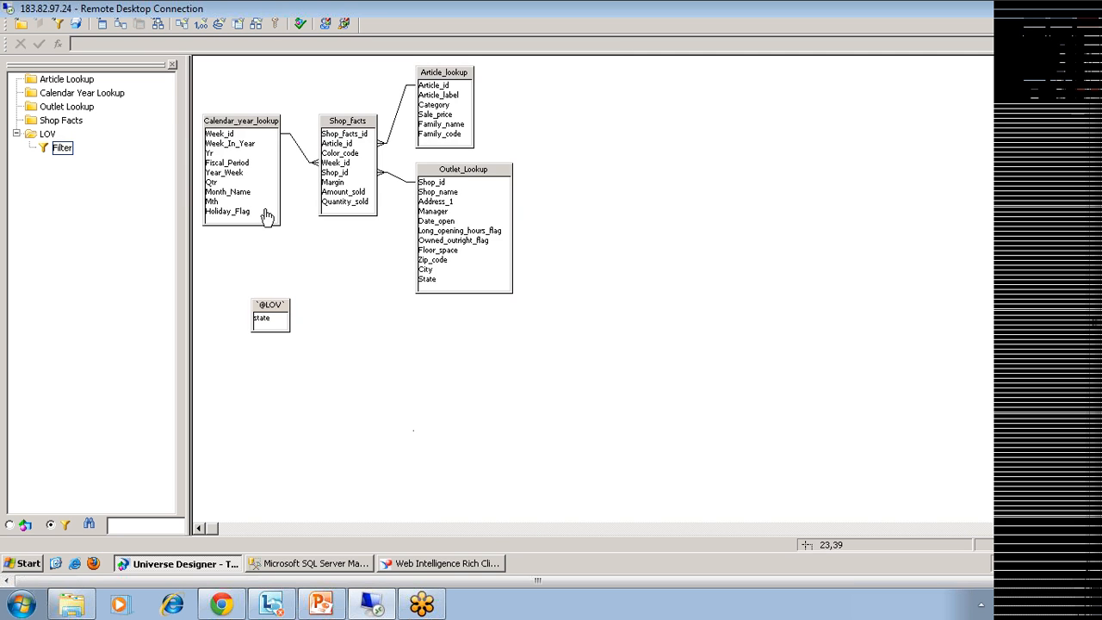
Display the universe's classes and objects and hide the State object in the LOV class.
click(445, 567)
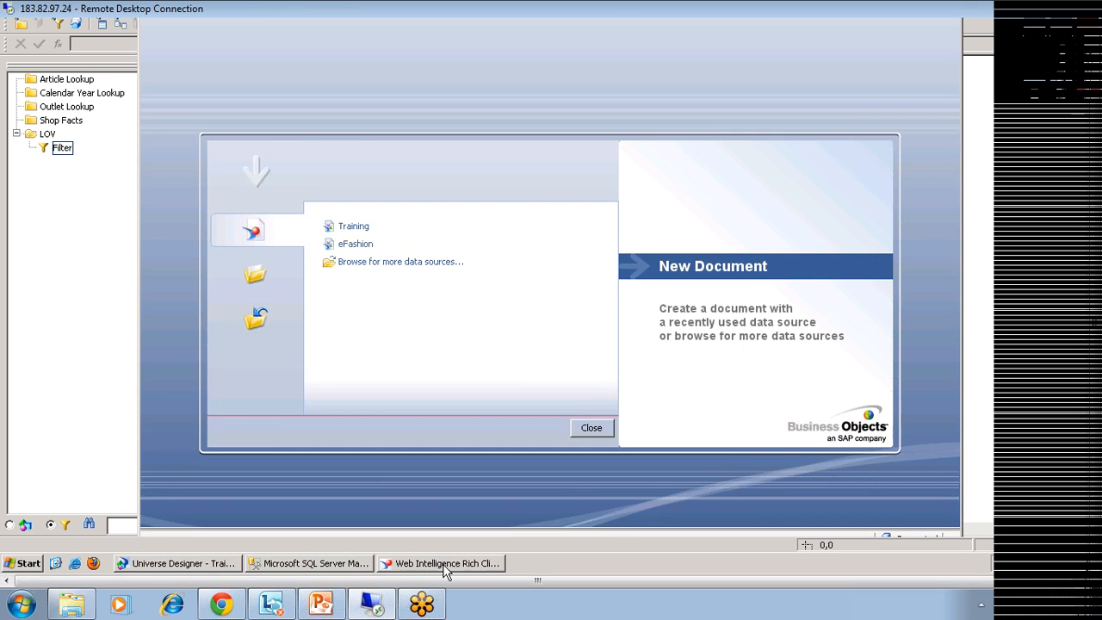
click(445, 567)
click(10, 526)
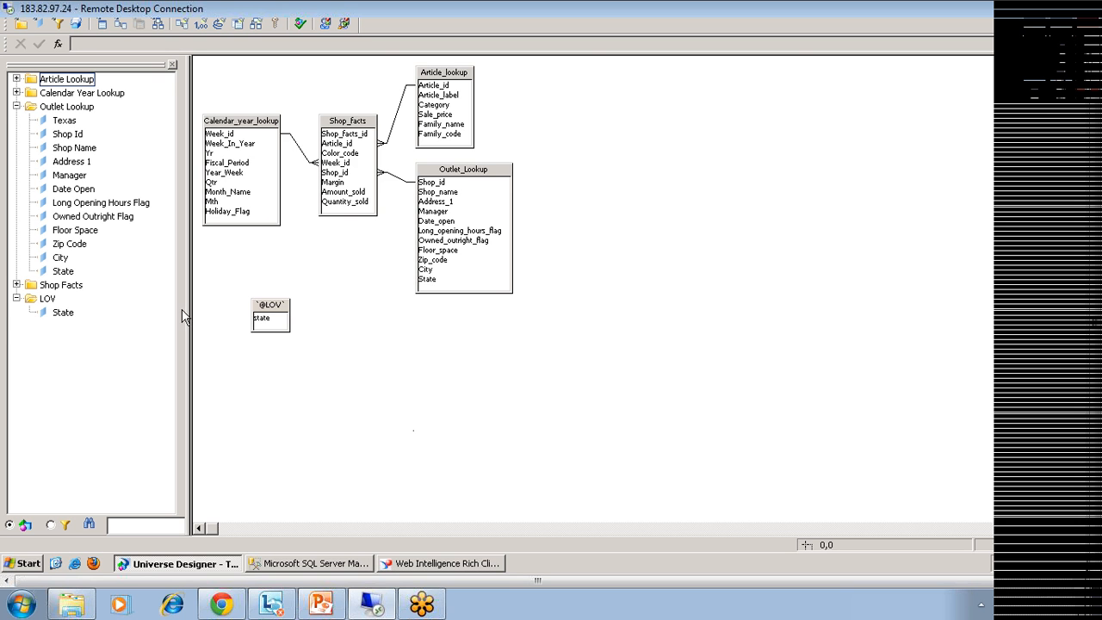
click(57, 316)
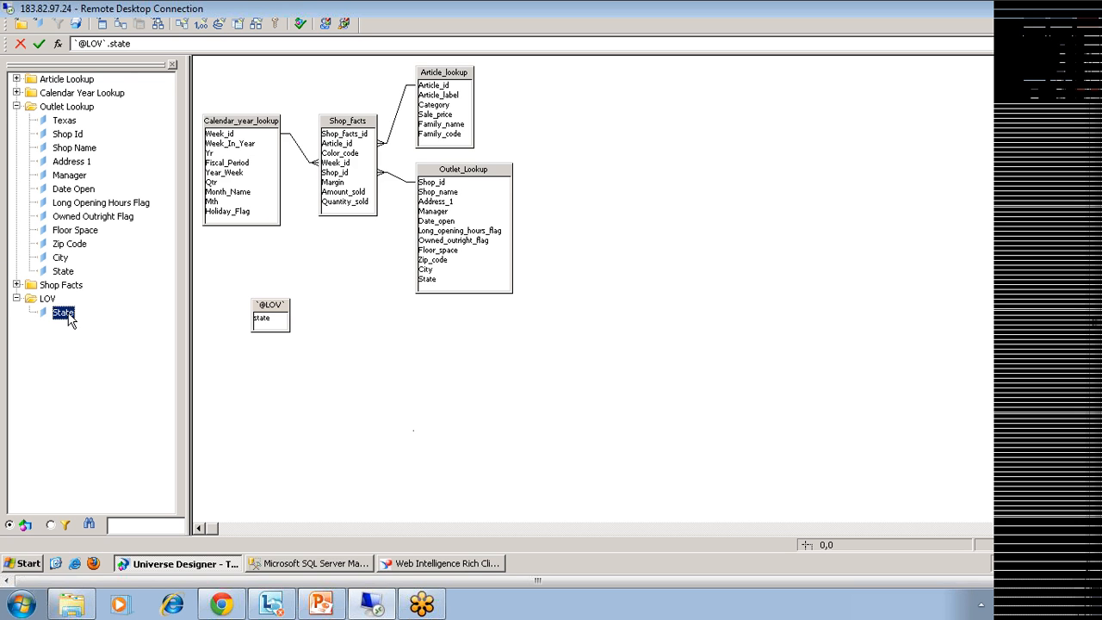
click(64, 271)
click(56, 311)
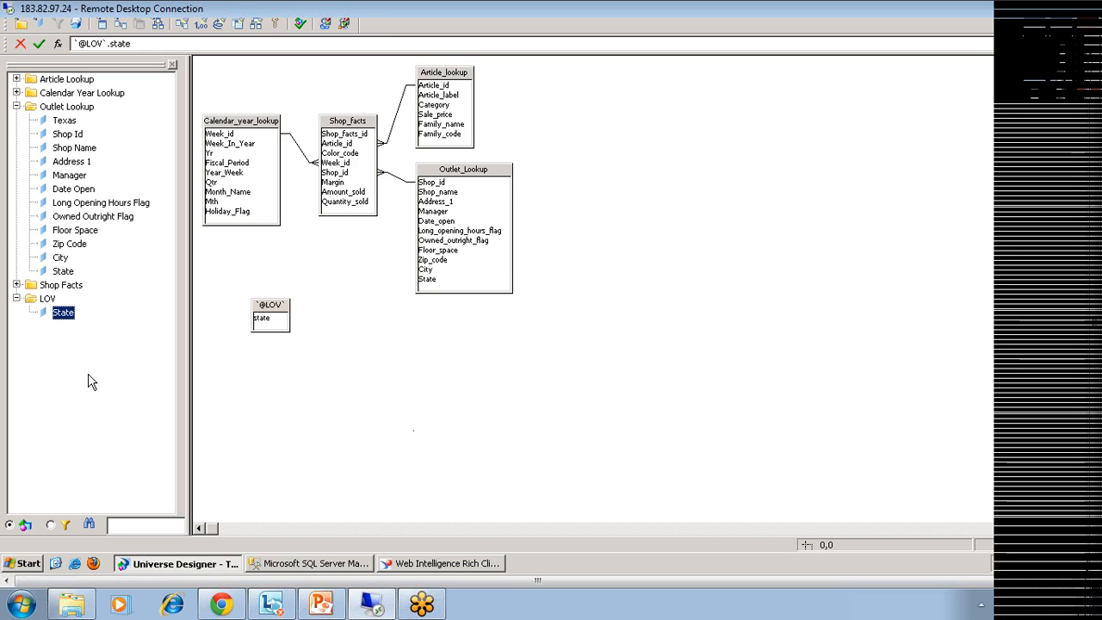
right_click(63, 313)
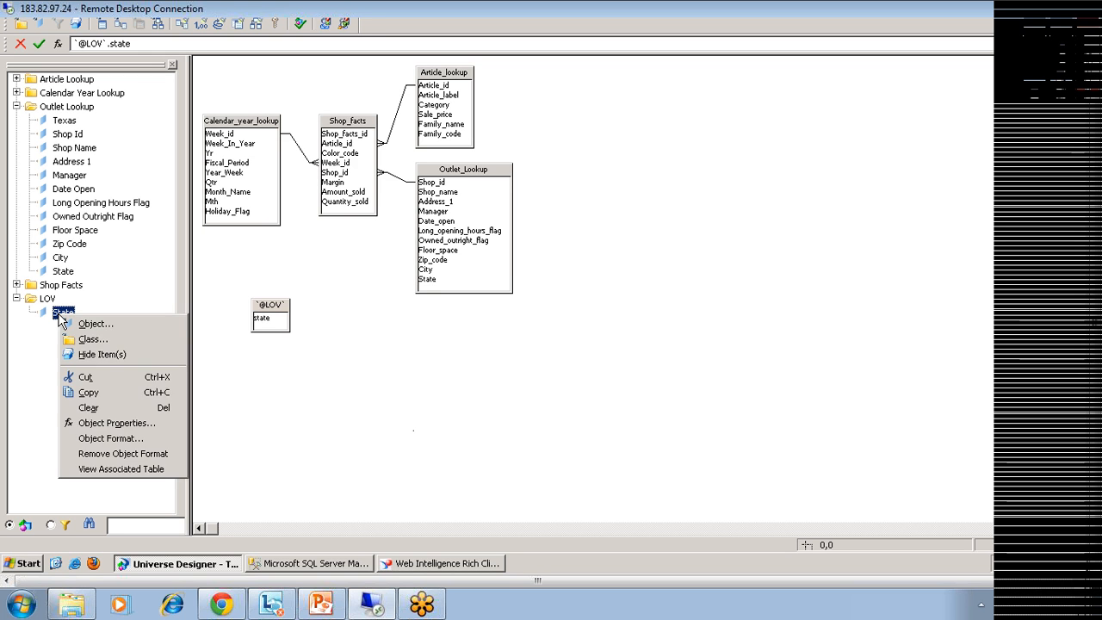
click(102, 355)
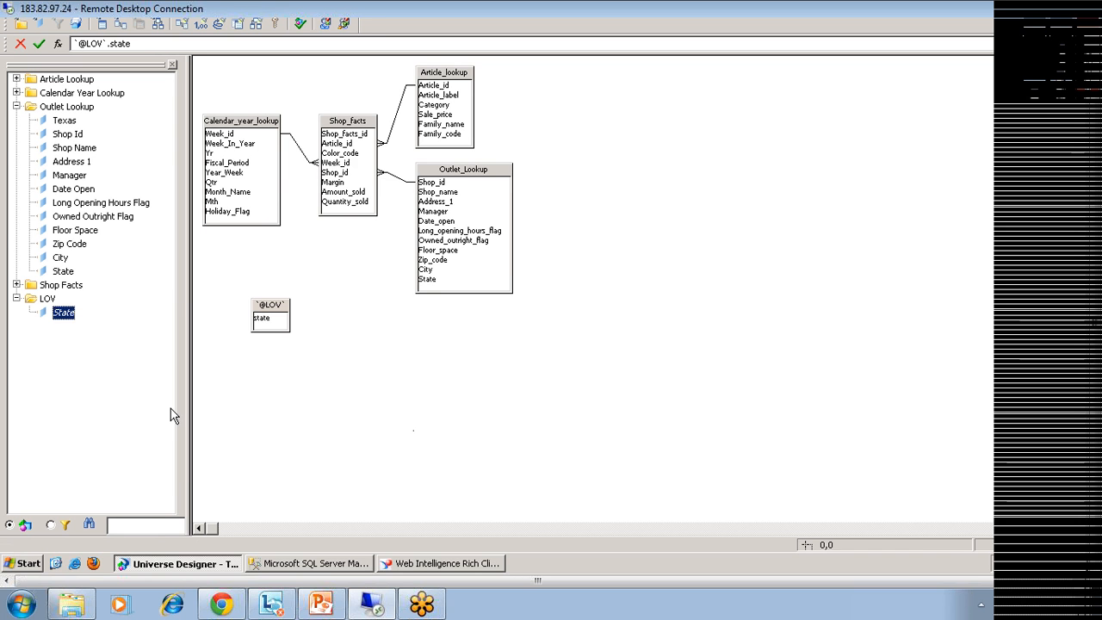
click(47, 299)
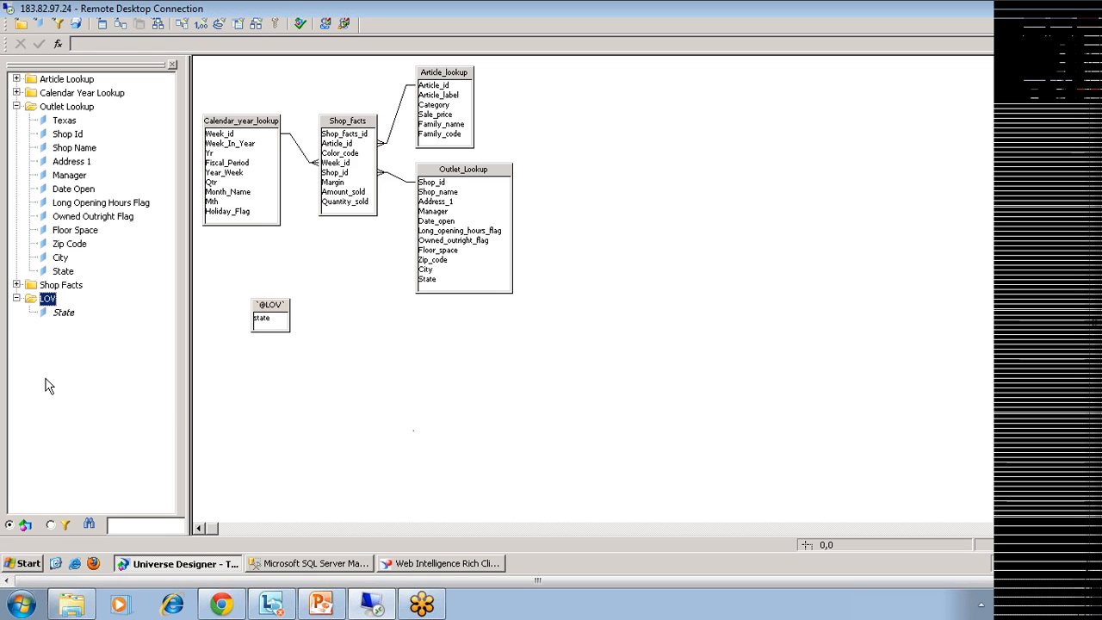
click(59, 315)
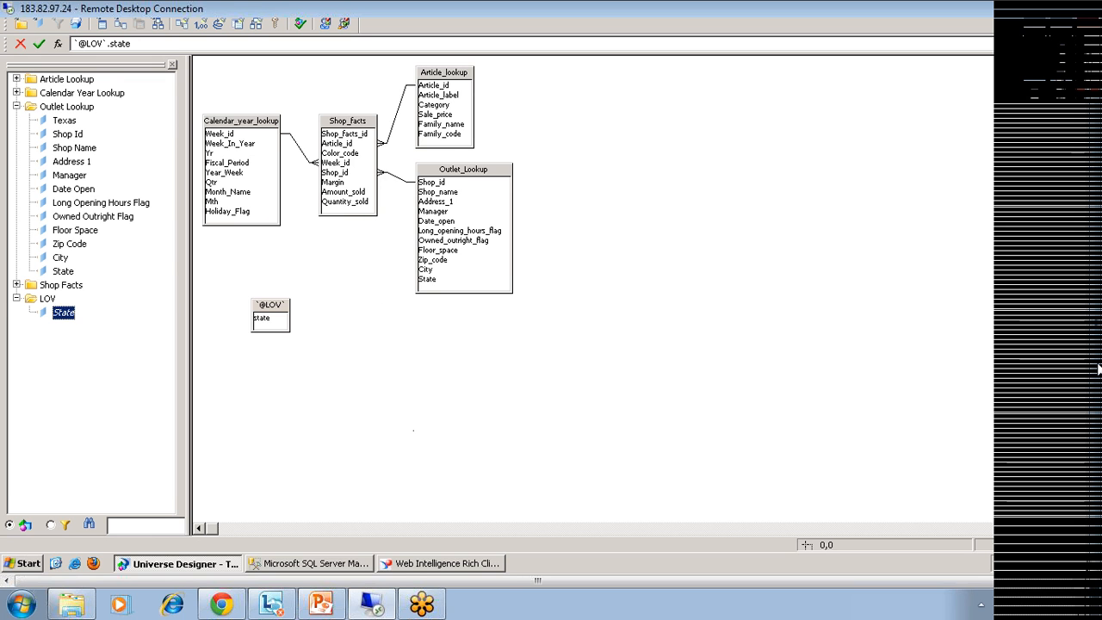
Export the Training universe to the repository.
click(39, 44)
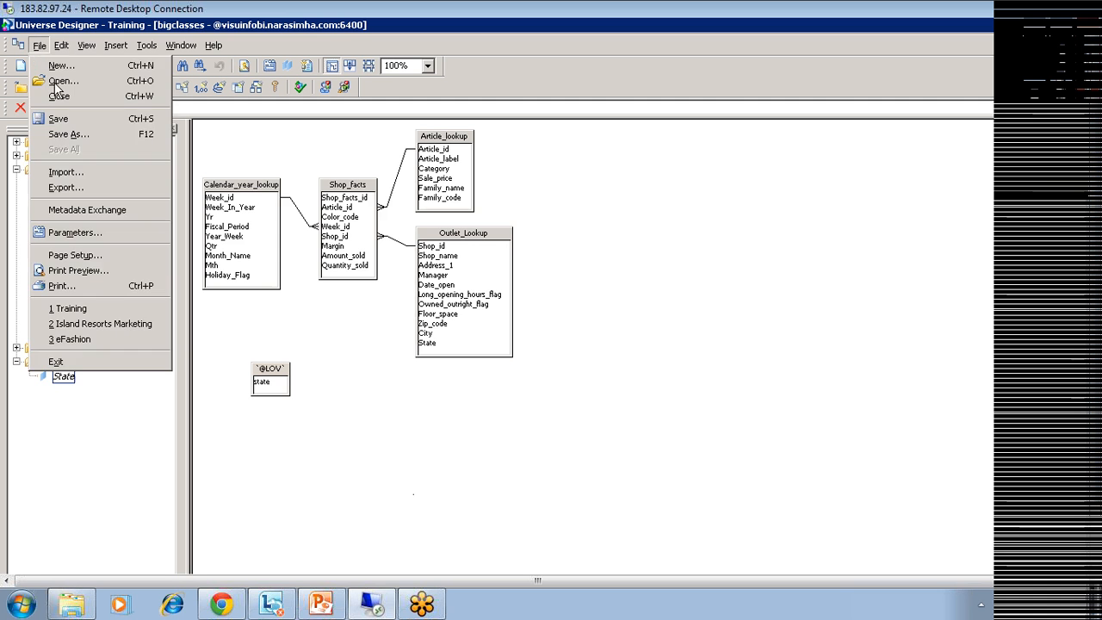
click(66, 189)
click(537, 471)
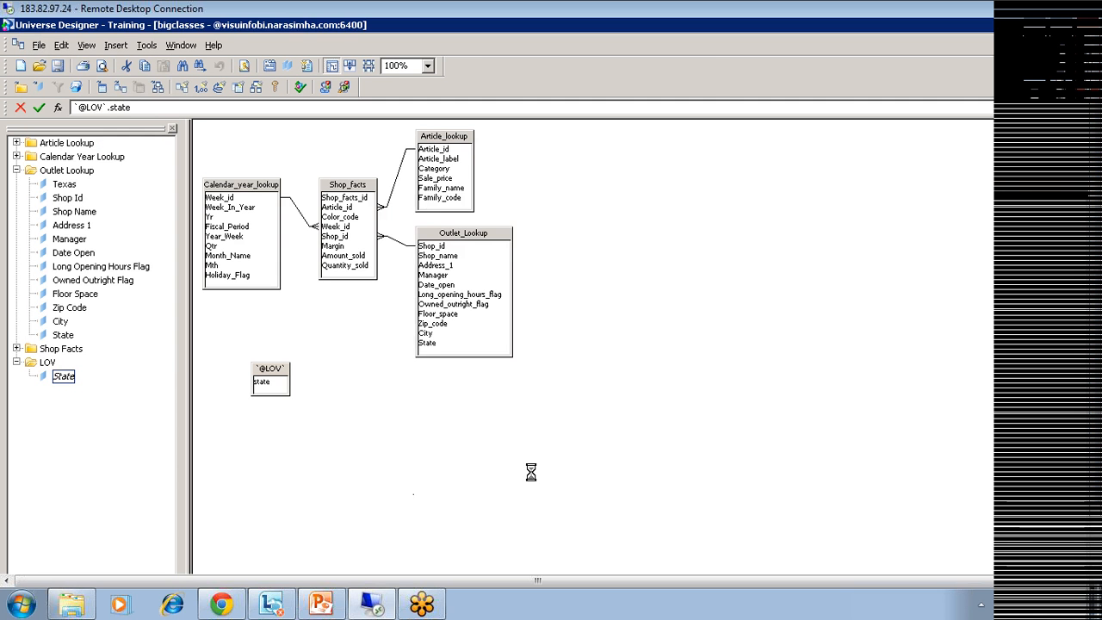
click(647, 345)
Switch to Web Intelligence Rich Client, check the LOV class's contents in a new Training query and close the query.
click(447, 564)
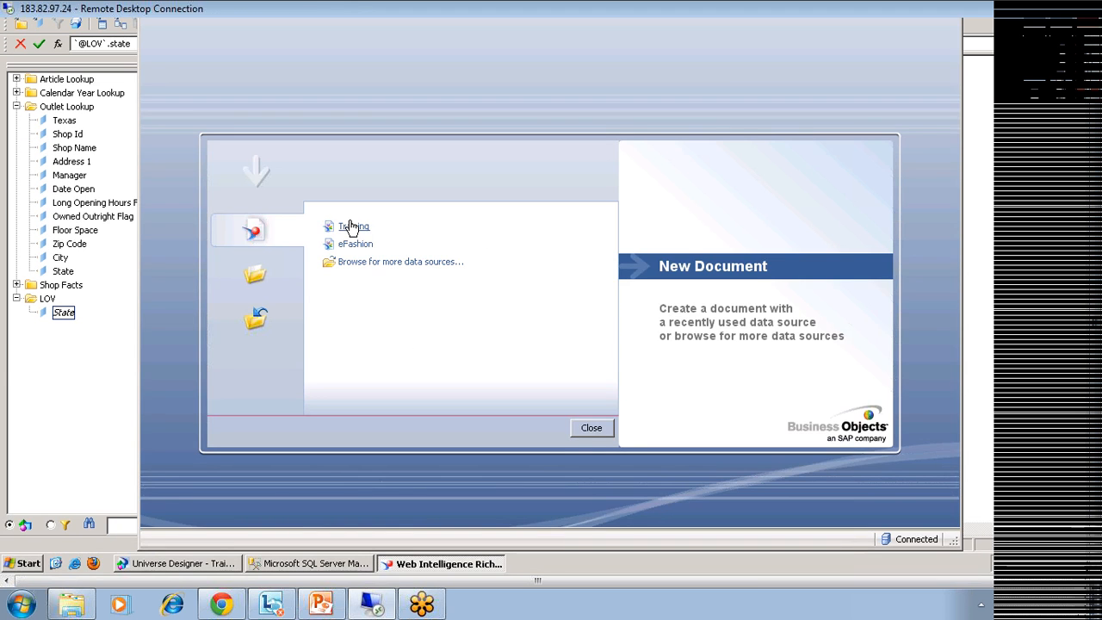
click(358, 229)
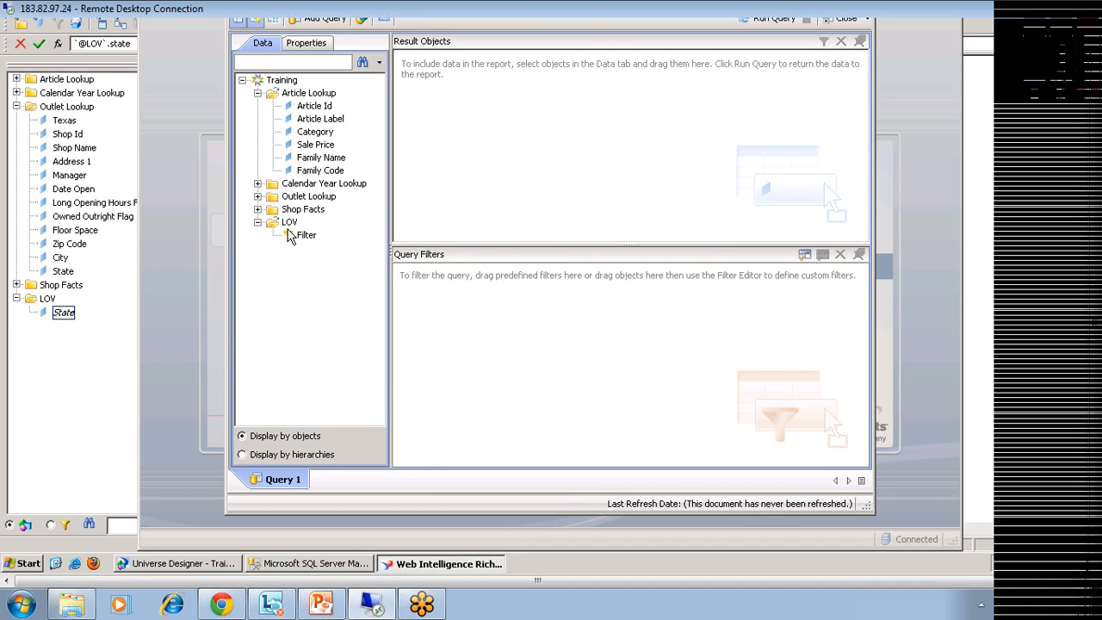
click(289, 223)
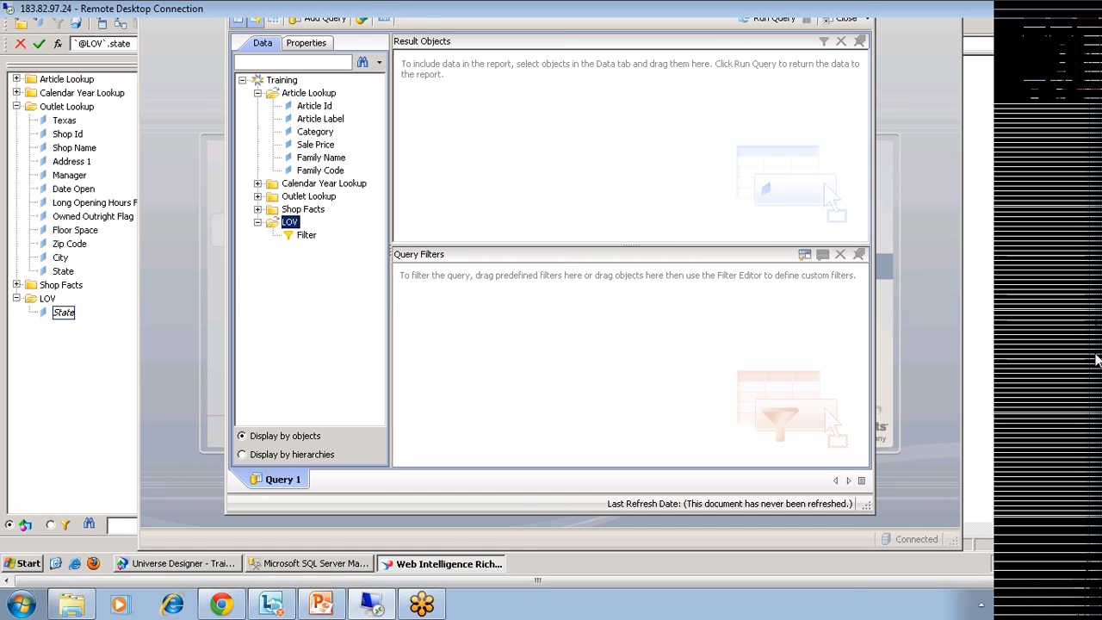
drag(1094, 352, 1094, 293)
click(837, 86)
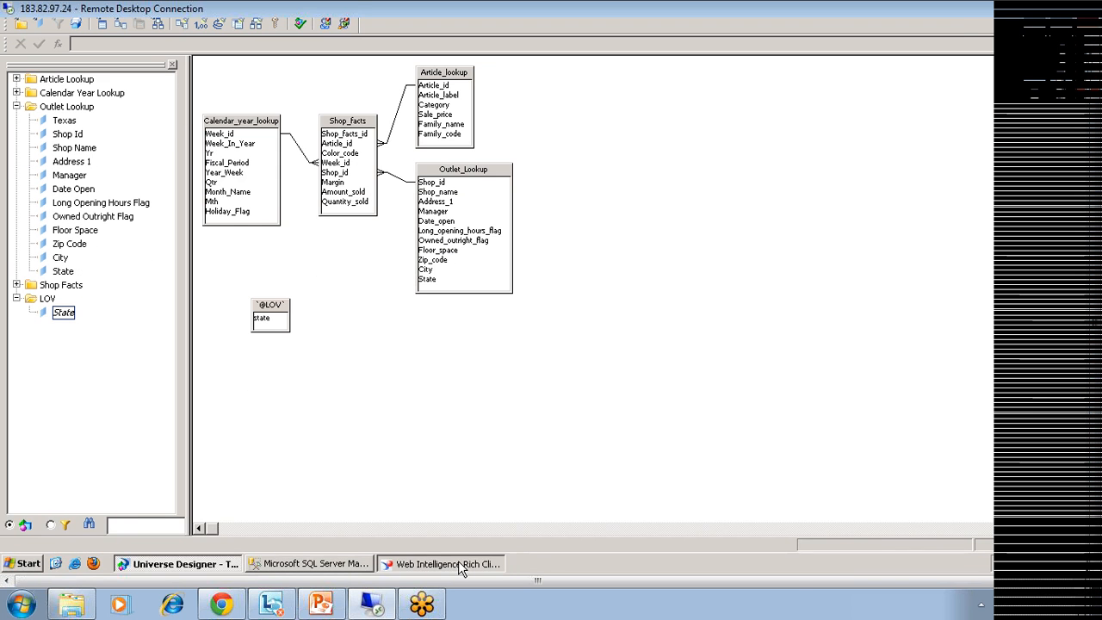
In the Web Intelligence query containing Sale Price, add Article Id and Margin from Shop Facts to the result objects.
click(456, 566)
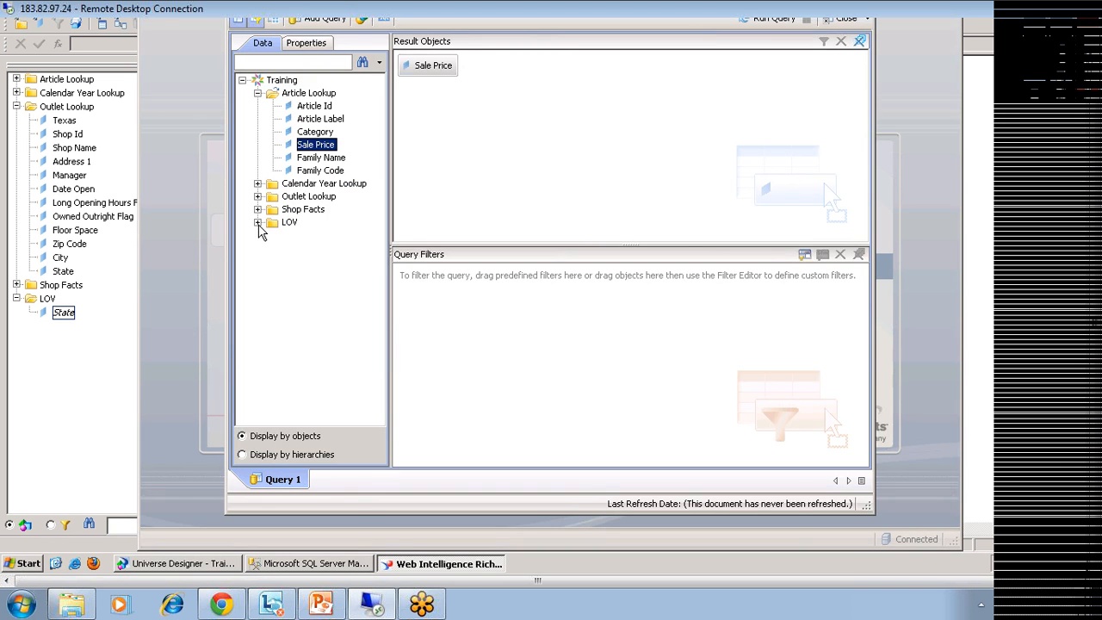
click(257, 222)
click(257, 208)
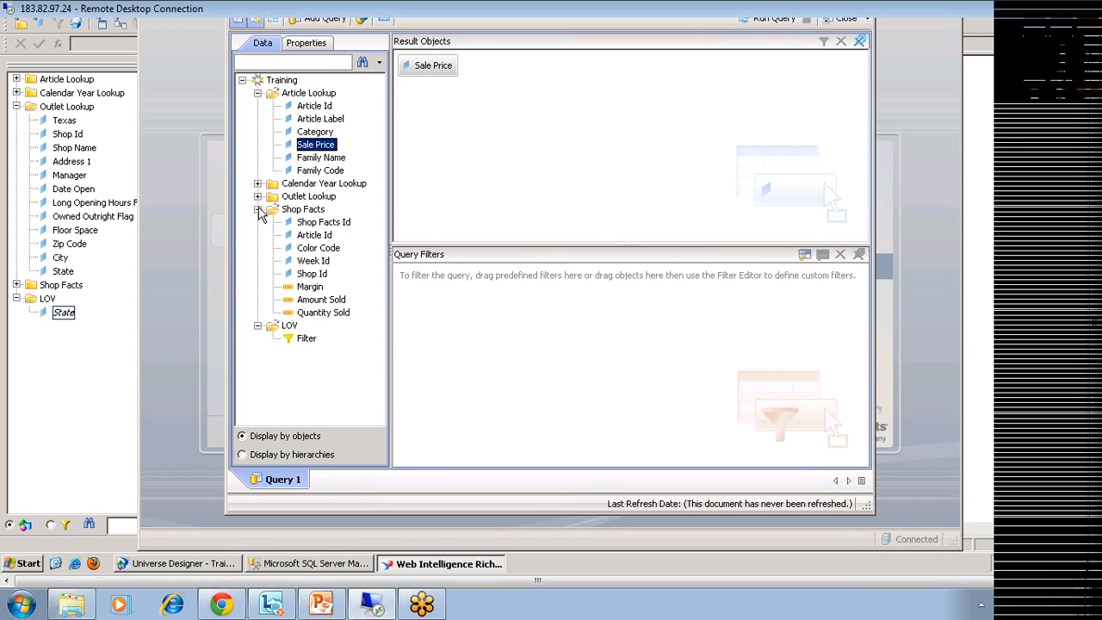
double_click(315, 236)
double_click(312, 288)
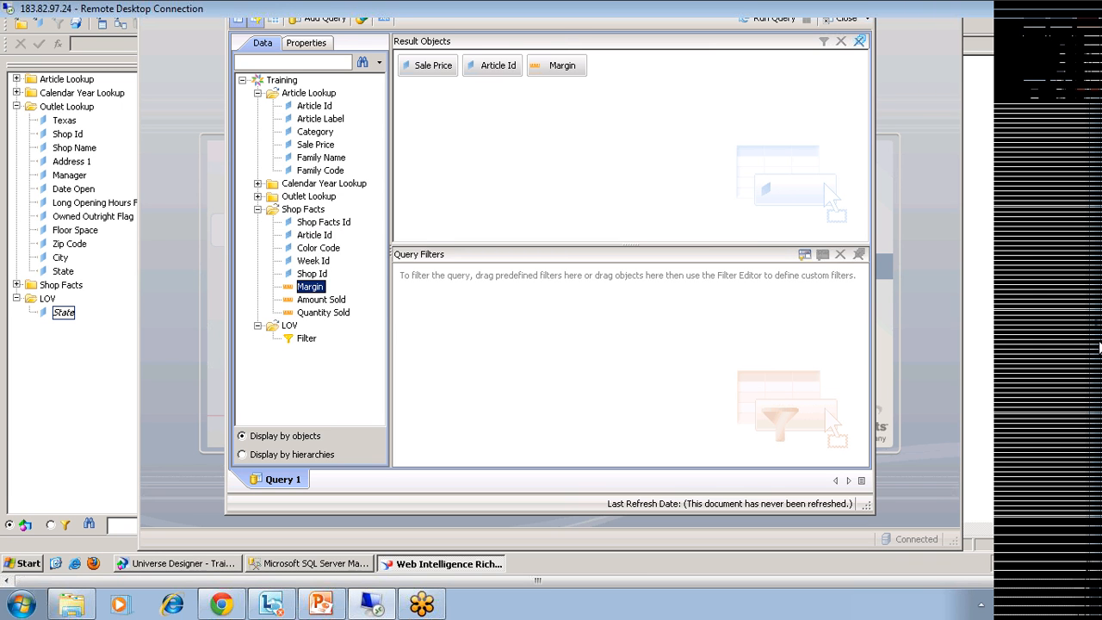
View the query's SQL in custom mode and examine the WHERE join between Article_lookup and Shop_facts.
drag(1100, 348, 1100, 282)
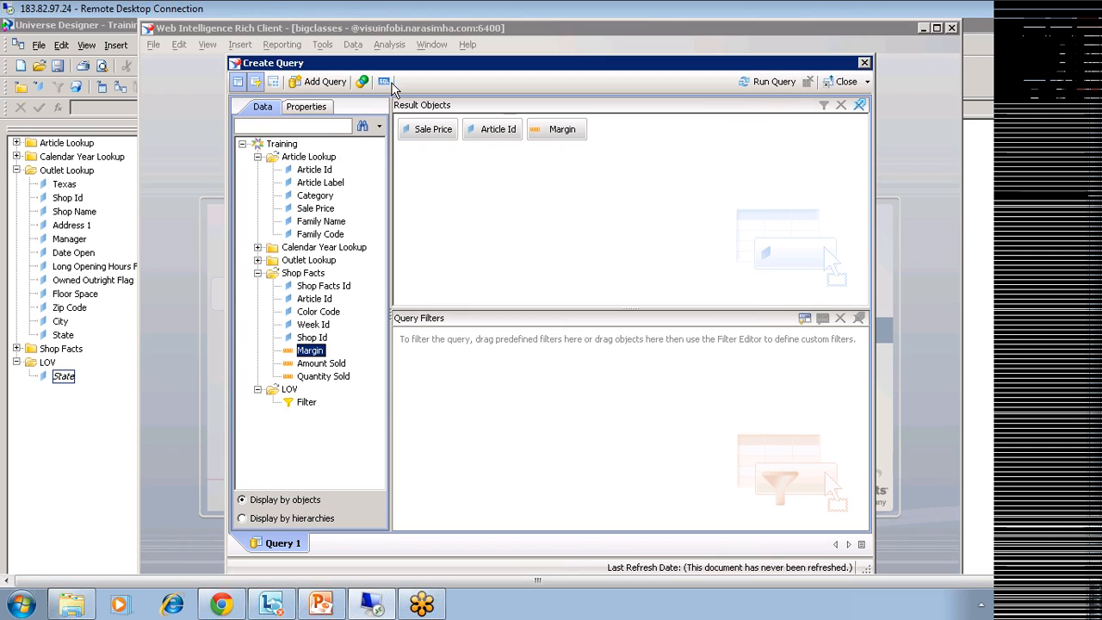
click(387, 84)
click(346, 179)
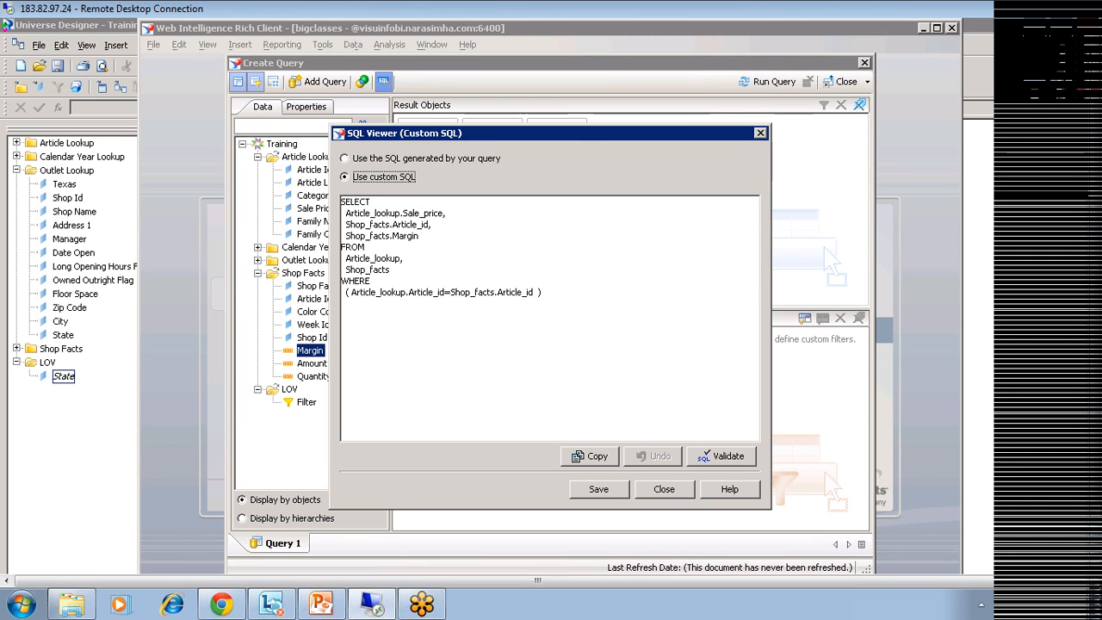
drag(371, 281, 341, 281)
click(543, 293)
drag(542, 293, 342, 293)
click(342, 304)
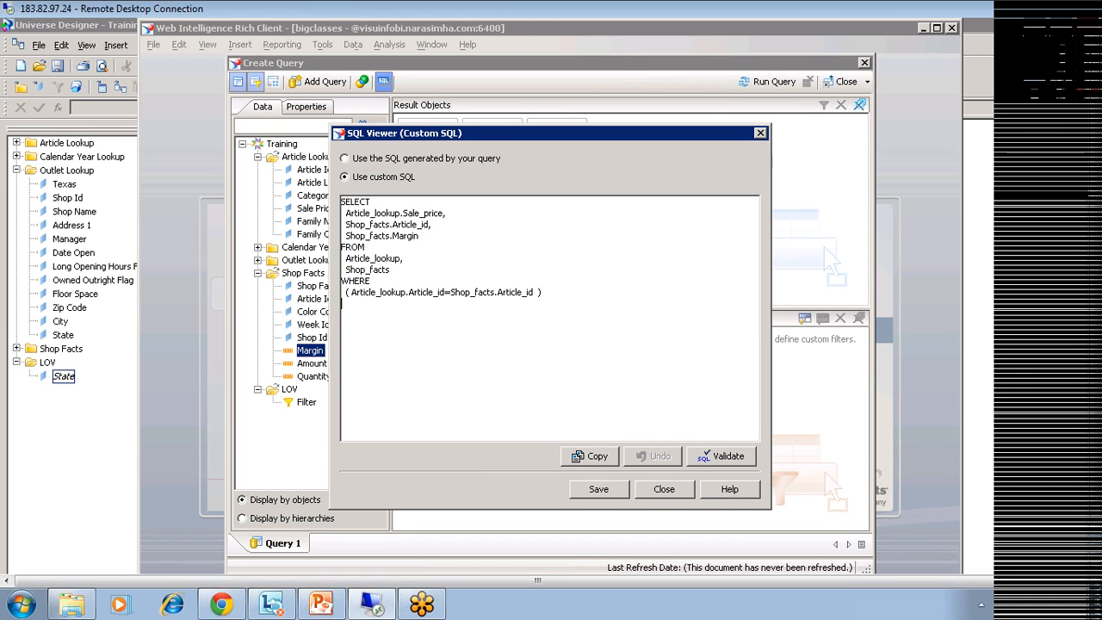
Compare the full SELECT statement with its WHERE join condition and close the SQL viewer without saving.
drag(543, 292, 330, 199)
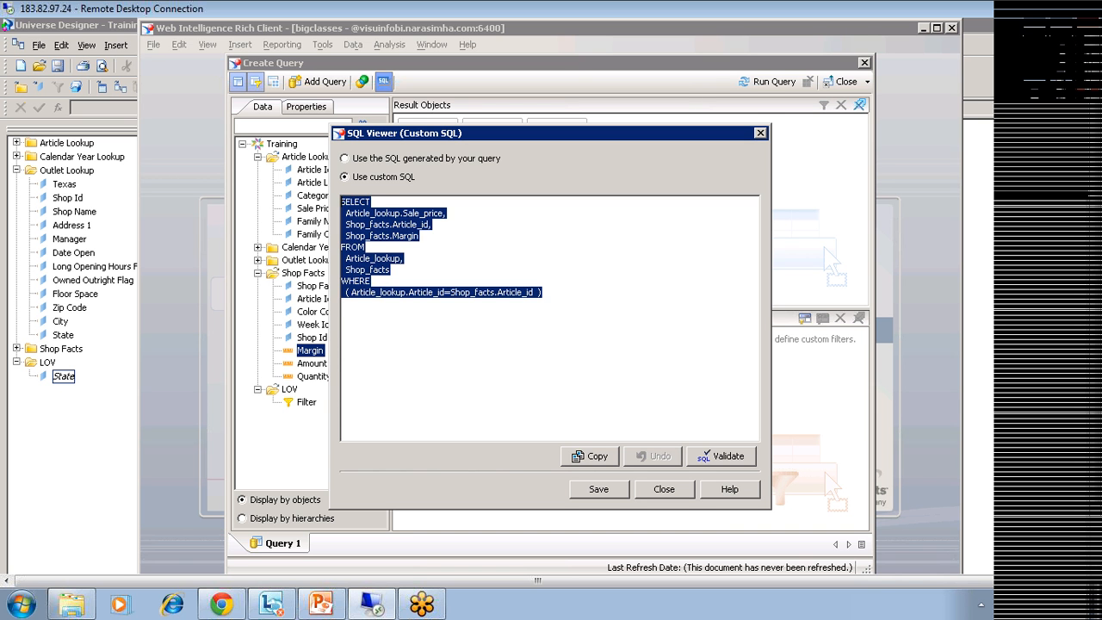
click(342, 305)
drag(371, 282, 337, 282)
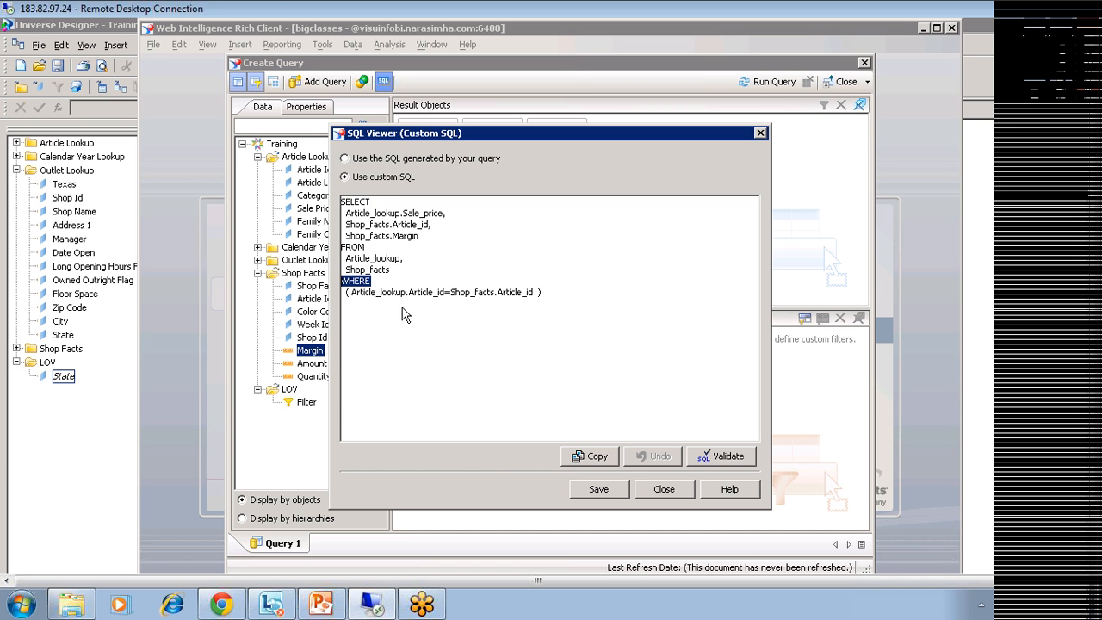
drag(543, 293, 329, 286)
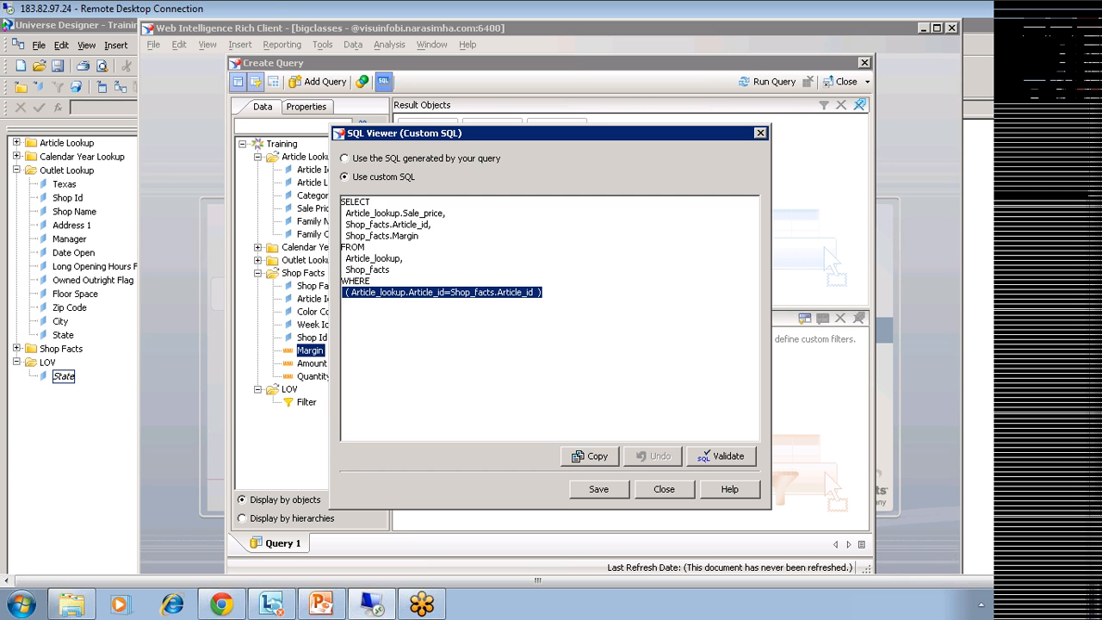
click(392, 235)
drag(543, 293, 341, 200)
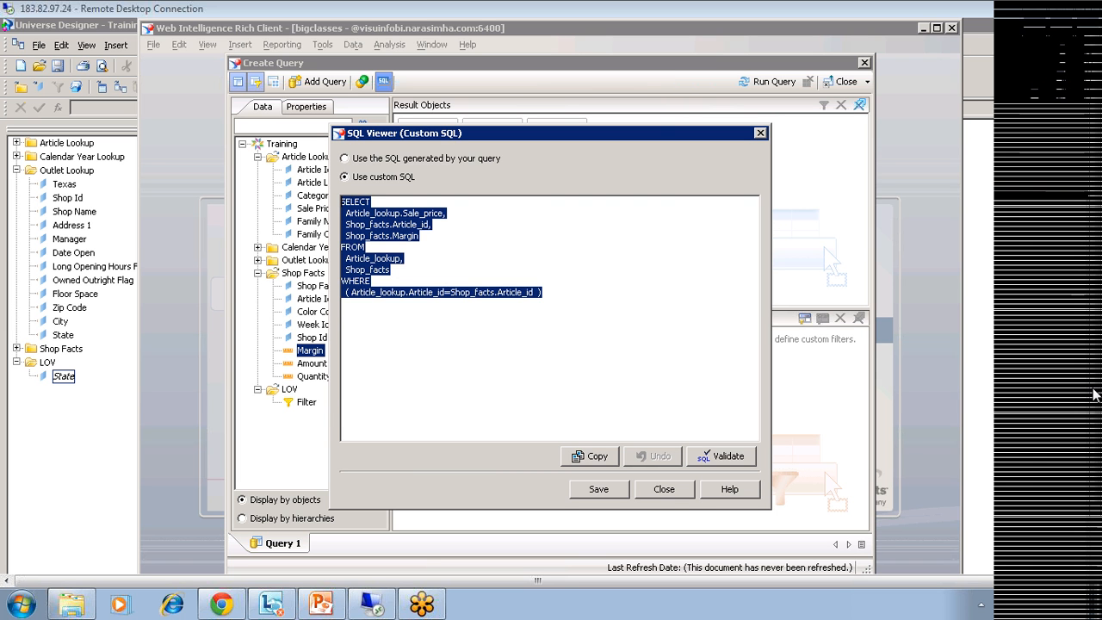
click(453, 337)
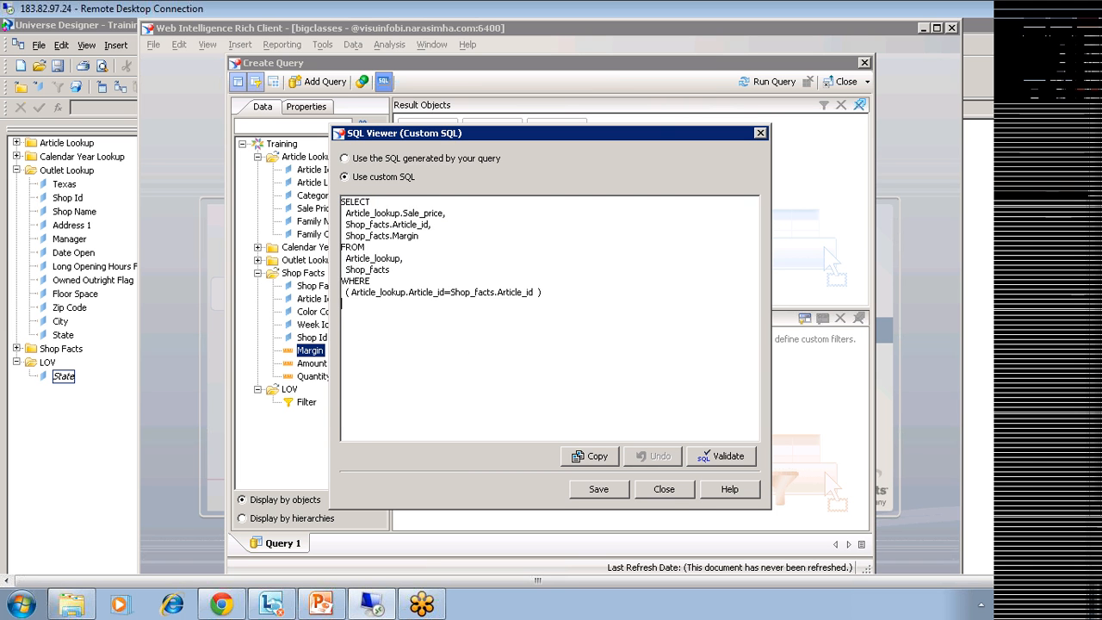
click(662, 496)
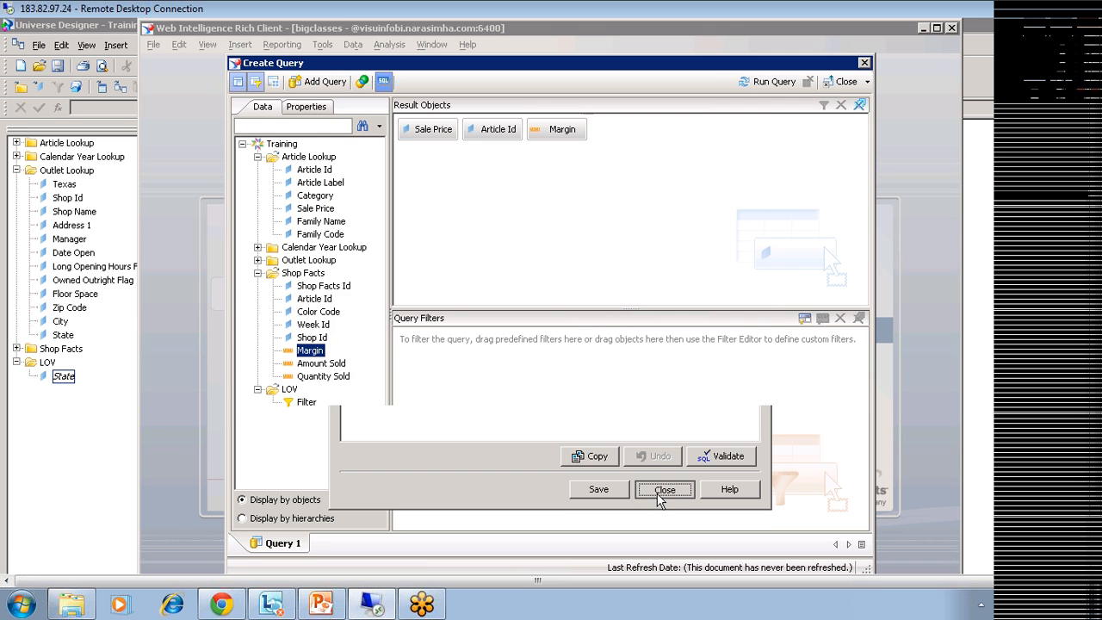
Switch to Universe Designer and open the list of SQL generation parameters in the Training universe's parameters.
click(53, 425)
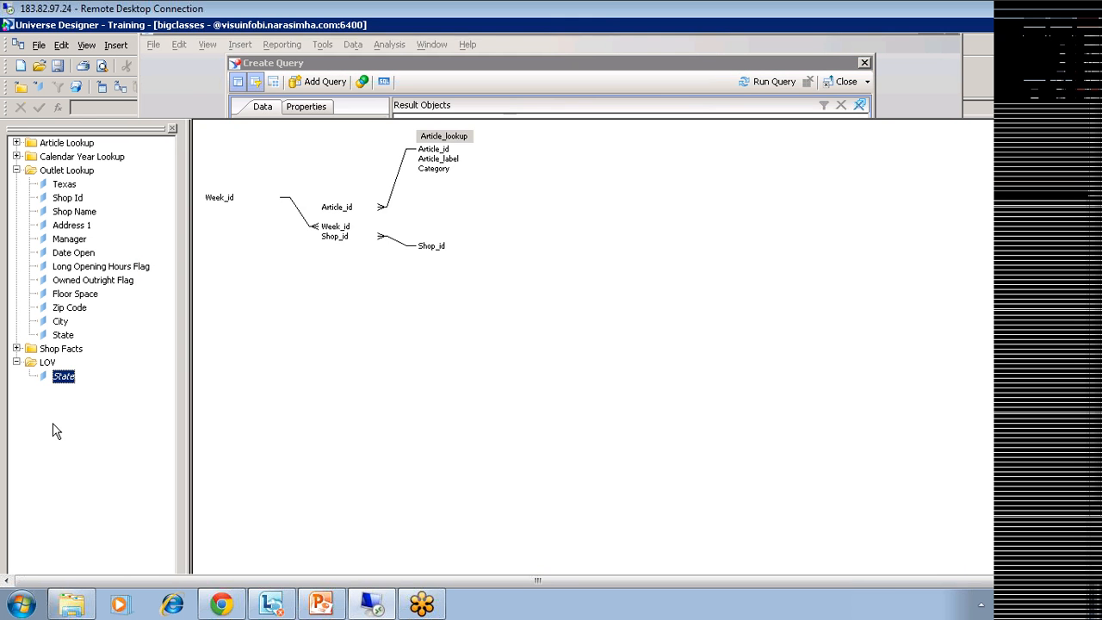
click(40, 47)
click(95, 236)
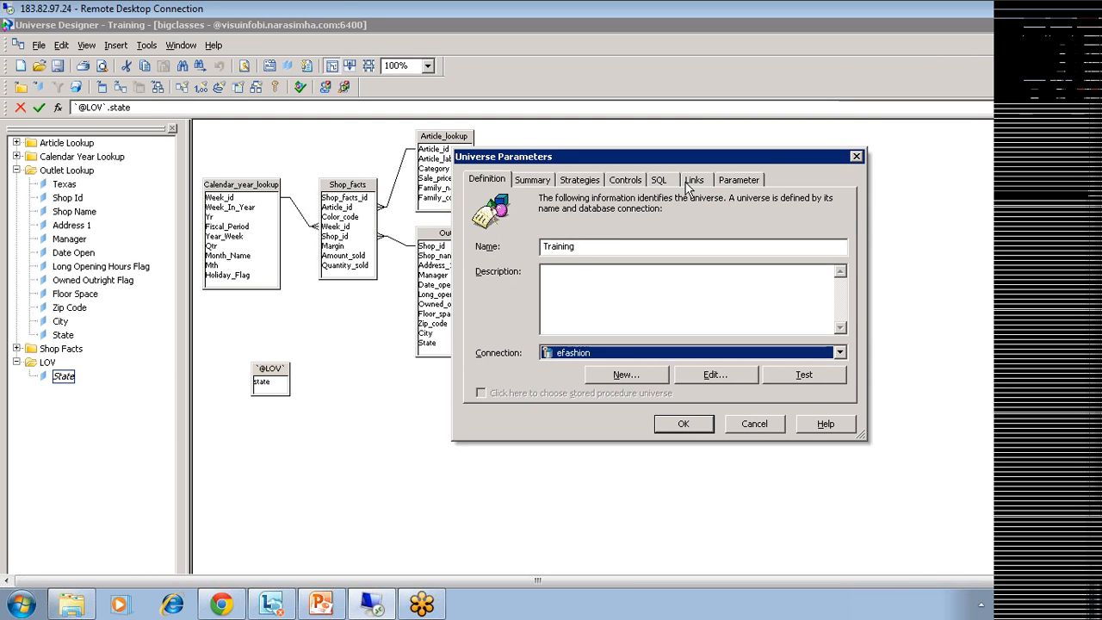
click(744, 183)
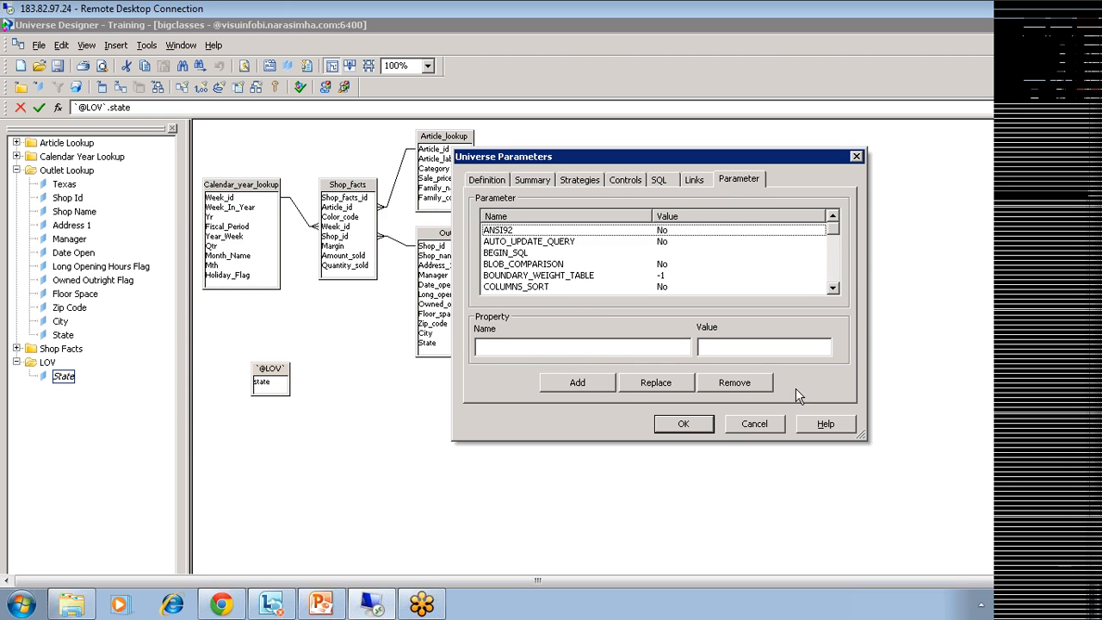
click(507, 231)
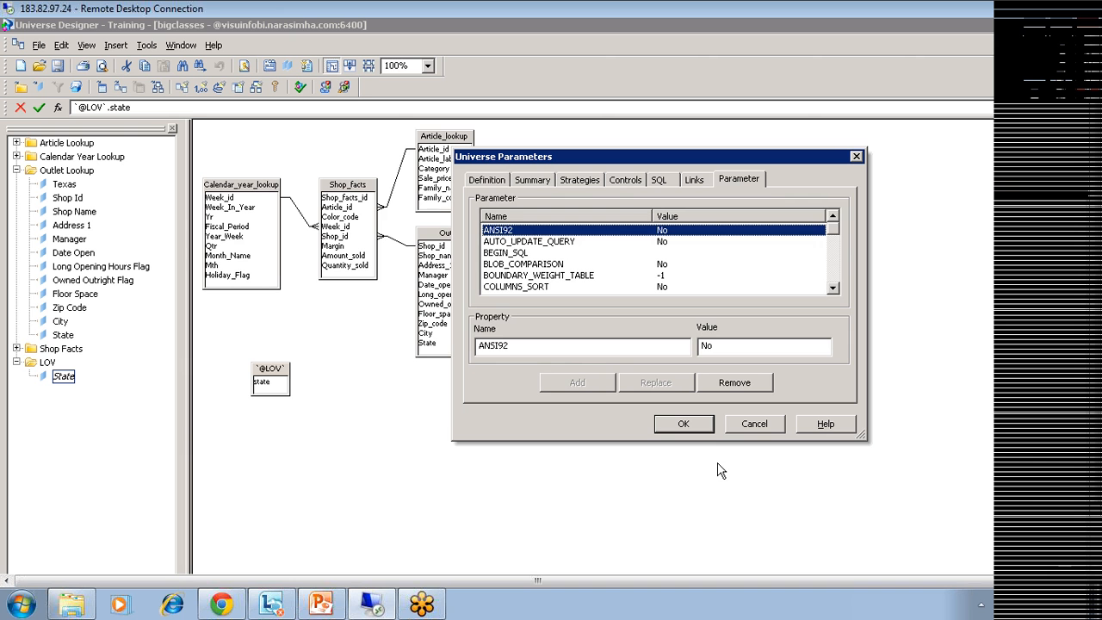
click(715, 345)
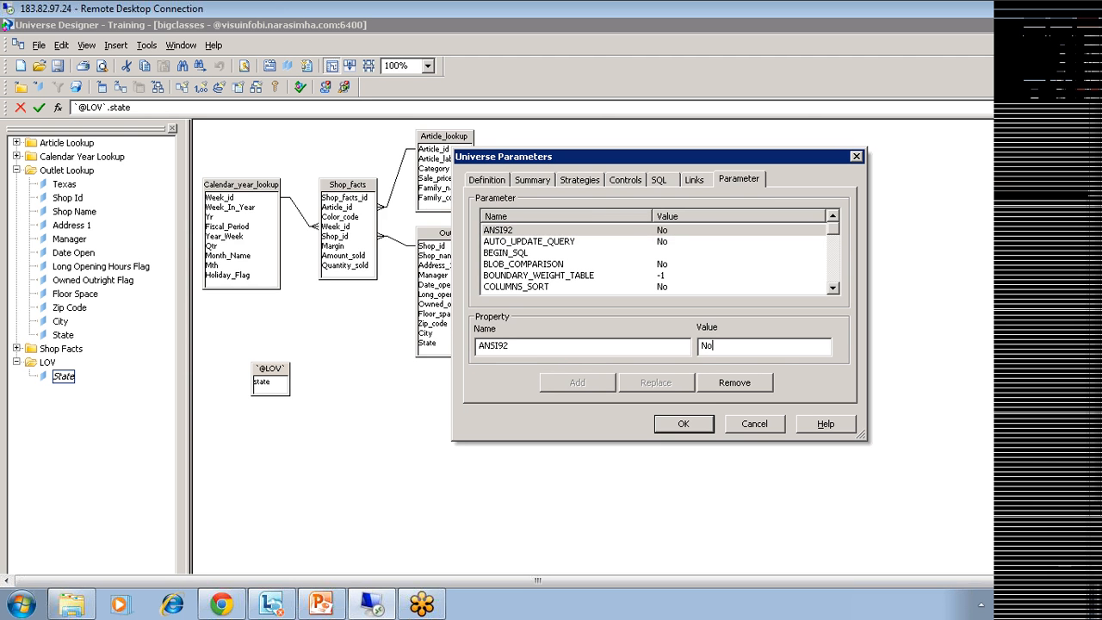
double_click(708, 345)
text(yes)
click(672, 389)
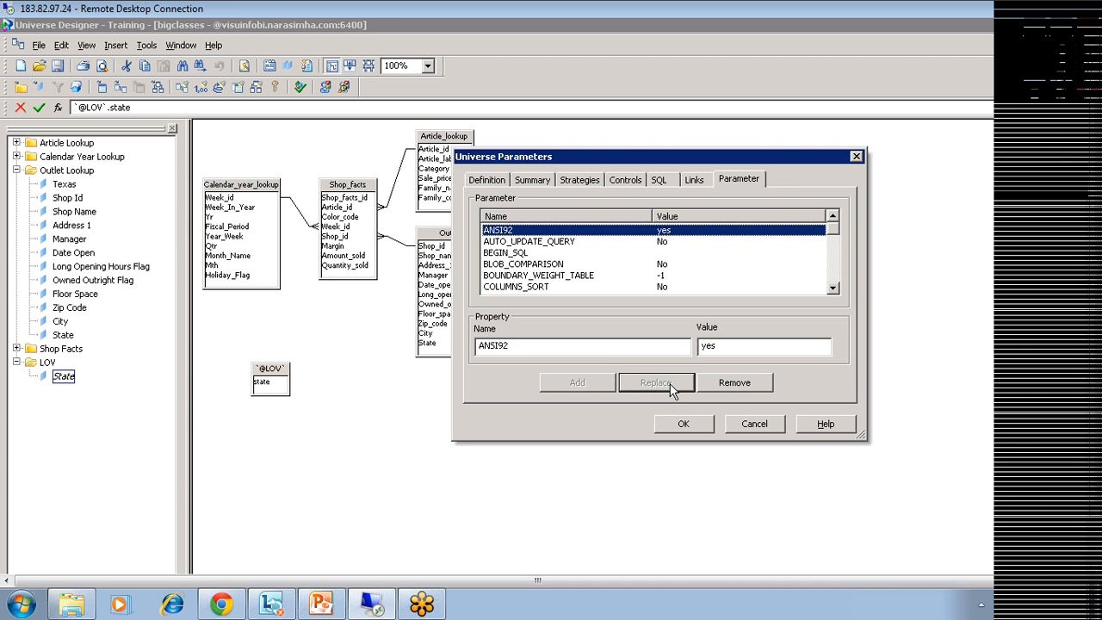
click(744, 433)
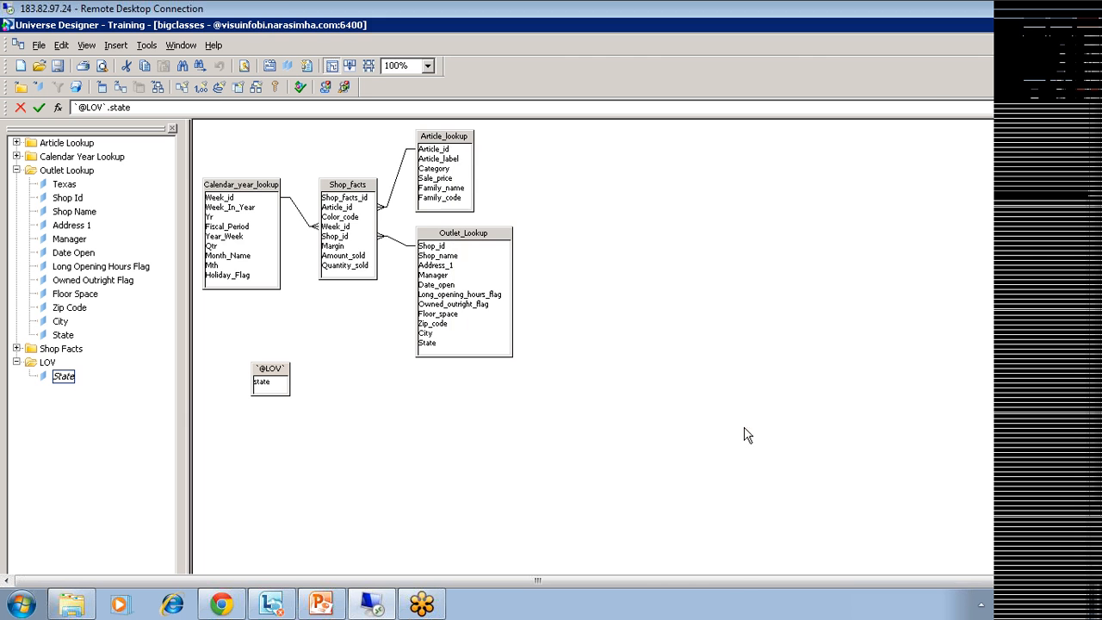
Try the outer join option alternately on each side of the Calendar_year_lookup to Shop_facts join, and discard the changes.
click(303, 221)
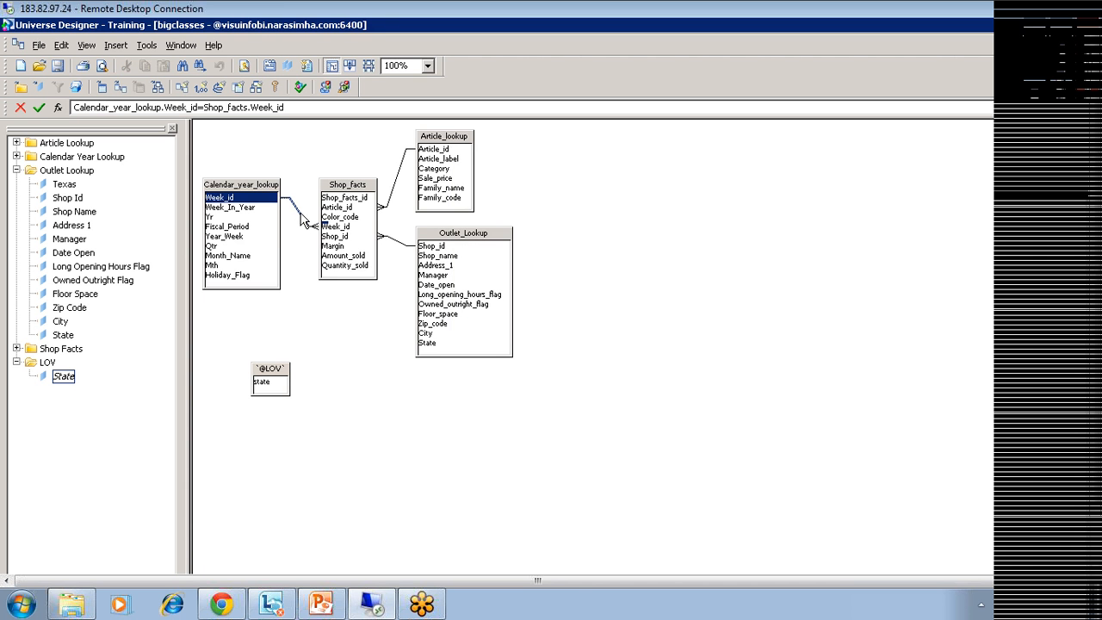
double_click(303, 221)
click(593, 272)
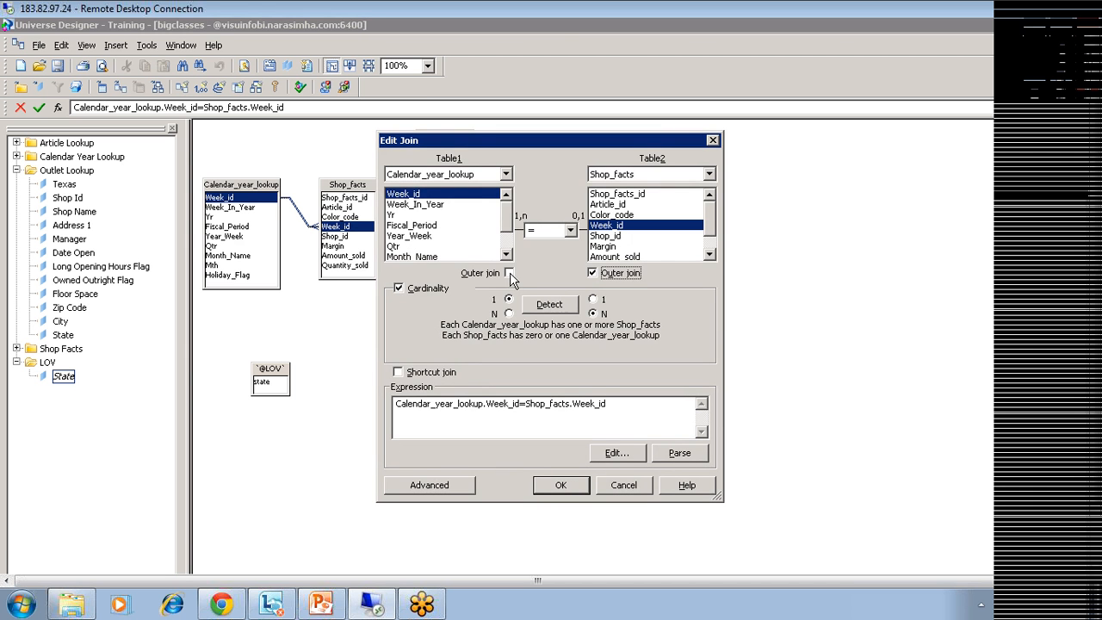
click(510, 273)
click(593, 273)
click(509, 272)
click(593, 273)
click(509, 272)
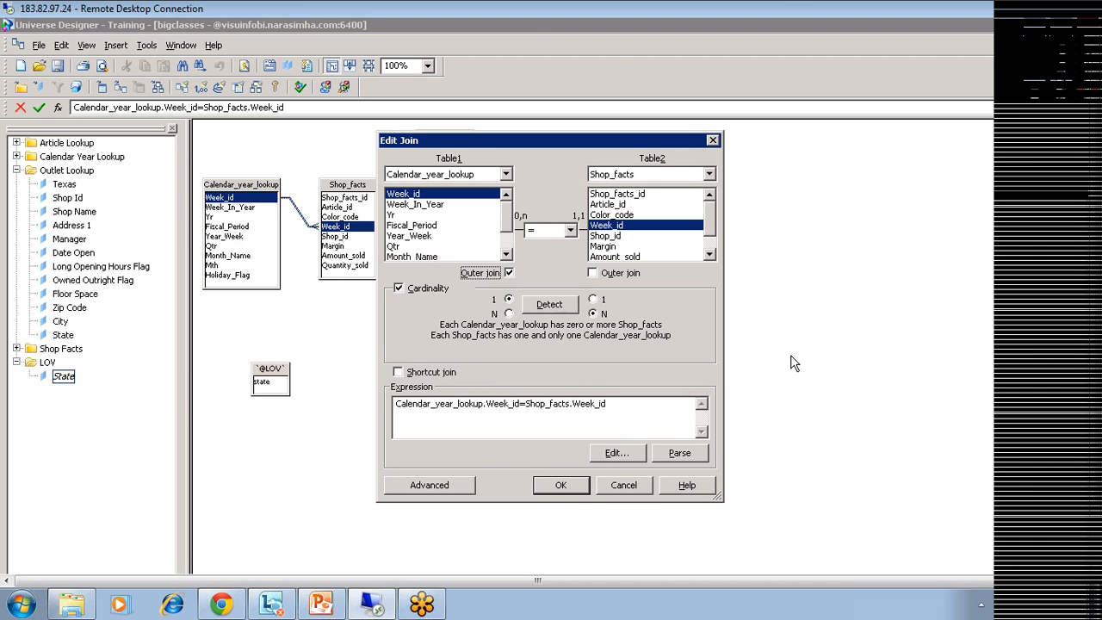
click(594, 274)
click(509, 273)
click(593, 274)
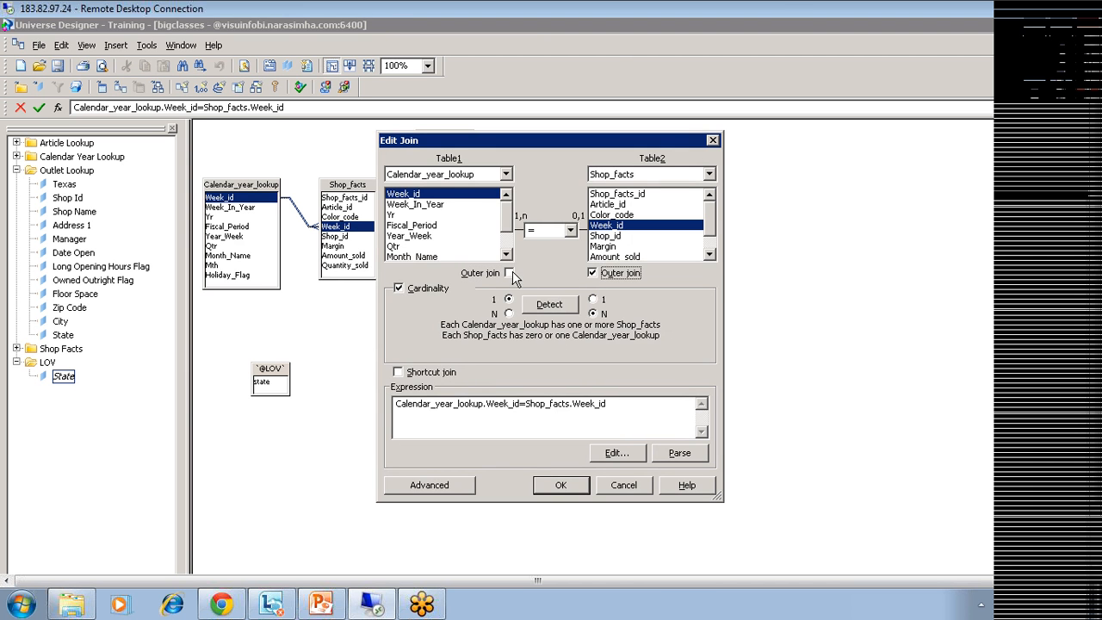
click(509, 273)
click(594, 274)
click(509, 273)
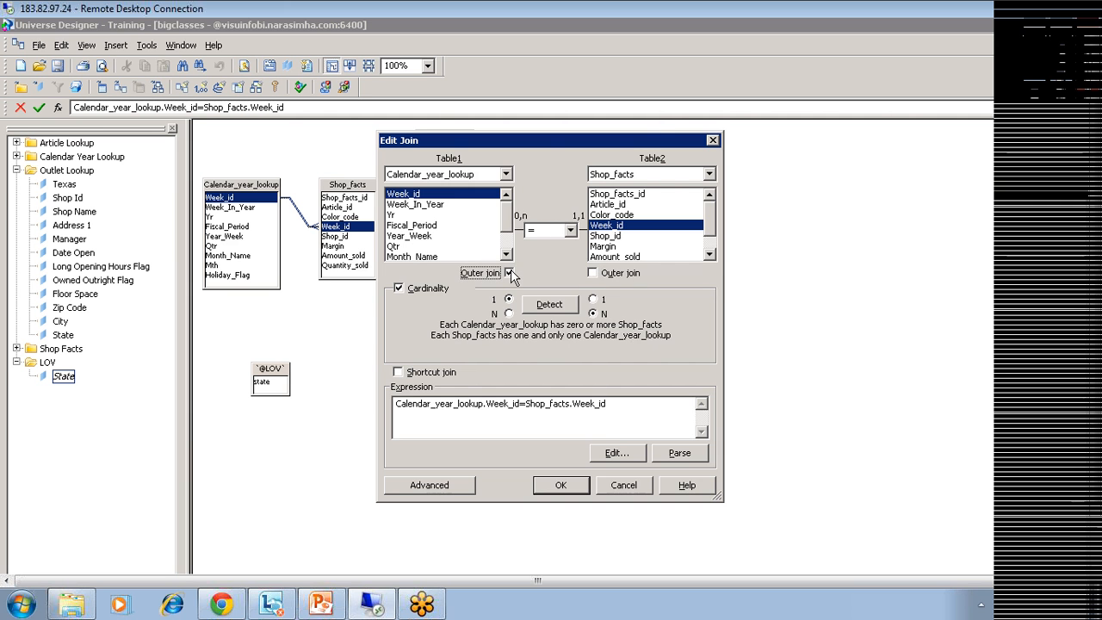
click(610, 488)
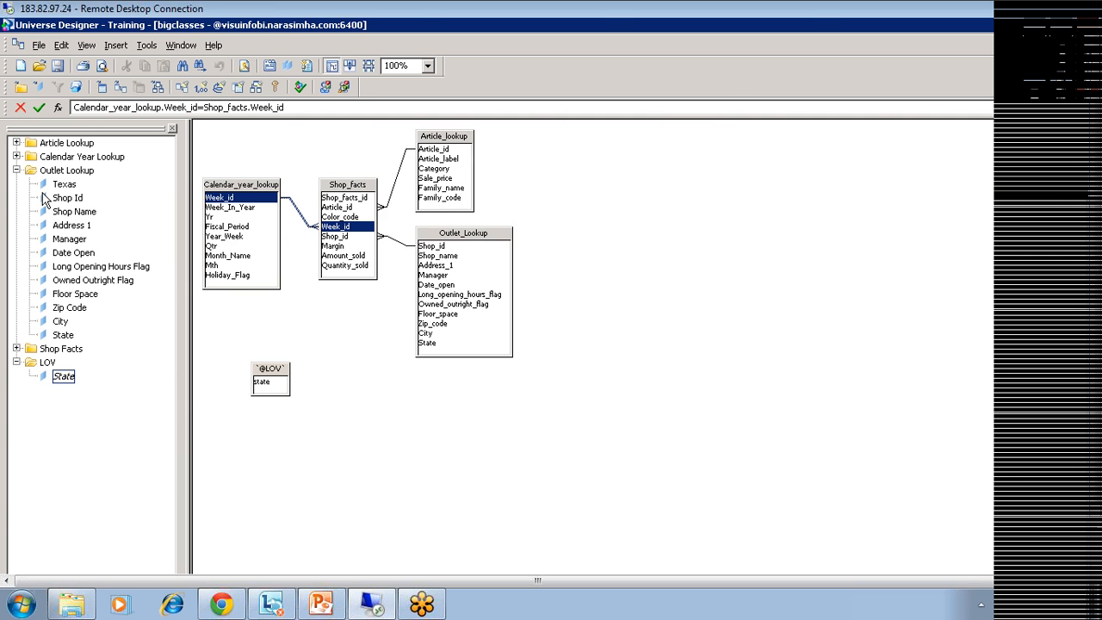
Set the Training universe's ANSI92 parameter to yes and apply the universe parameters.
click(38, 45)
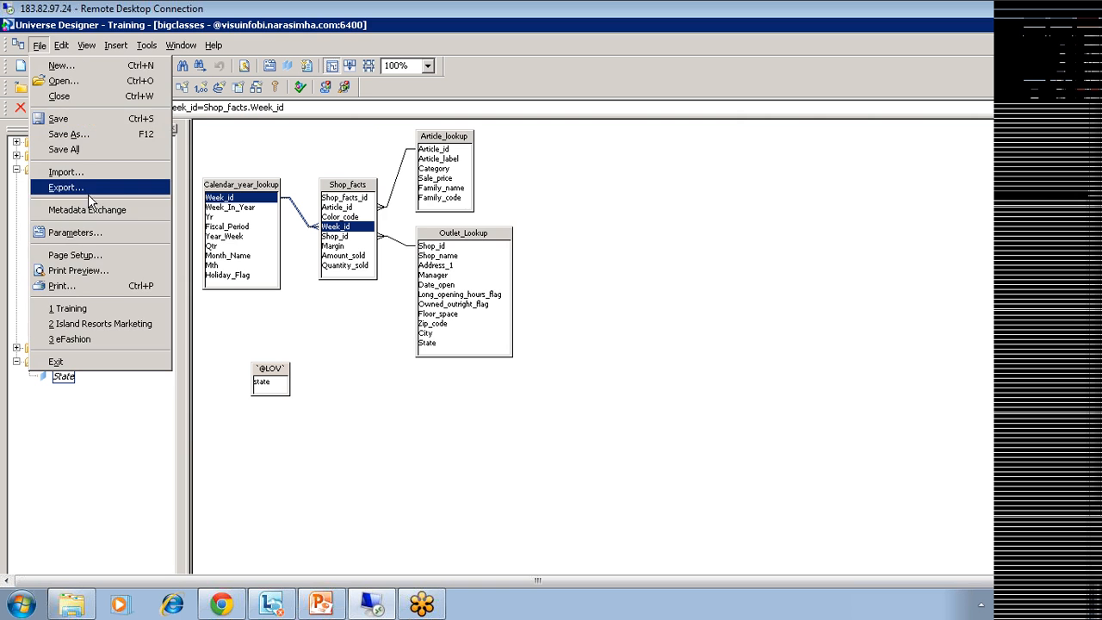
click(75, 233)
click(738, 181)
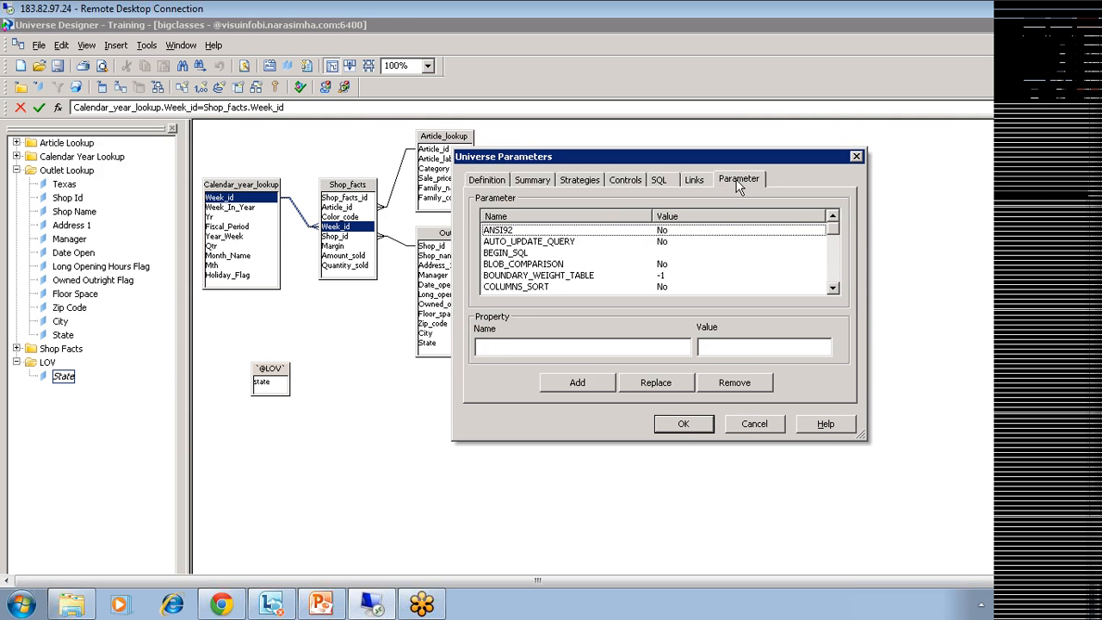
click(520, 231)
drag(716, 346, 701, 347)
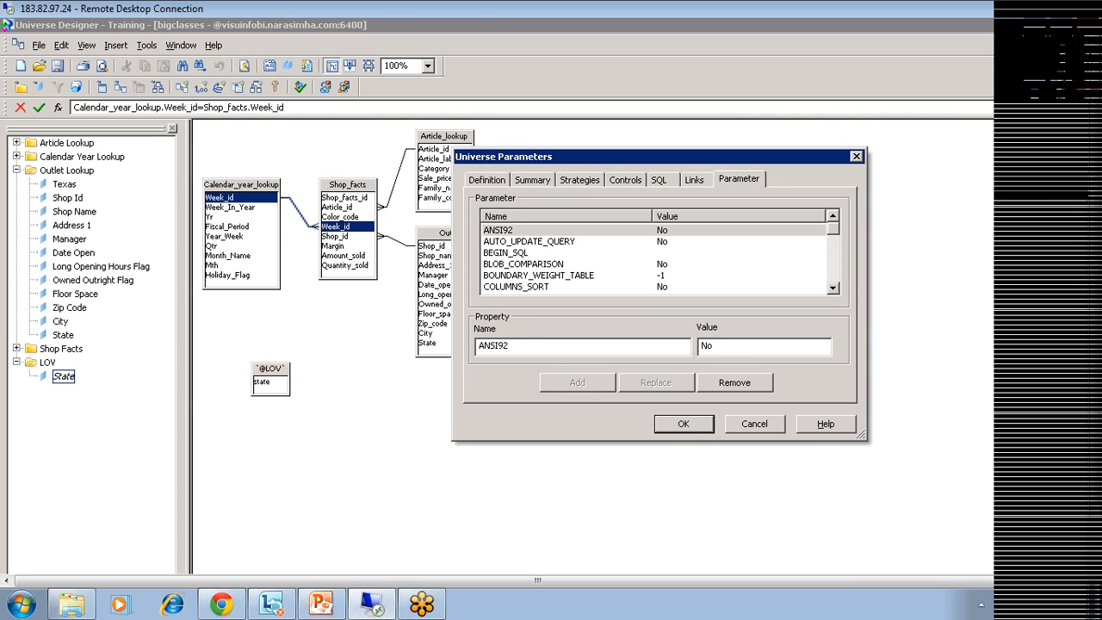
text(yes)
click(658, 384)
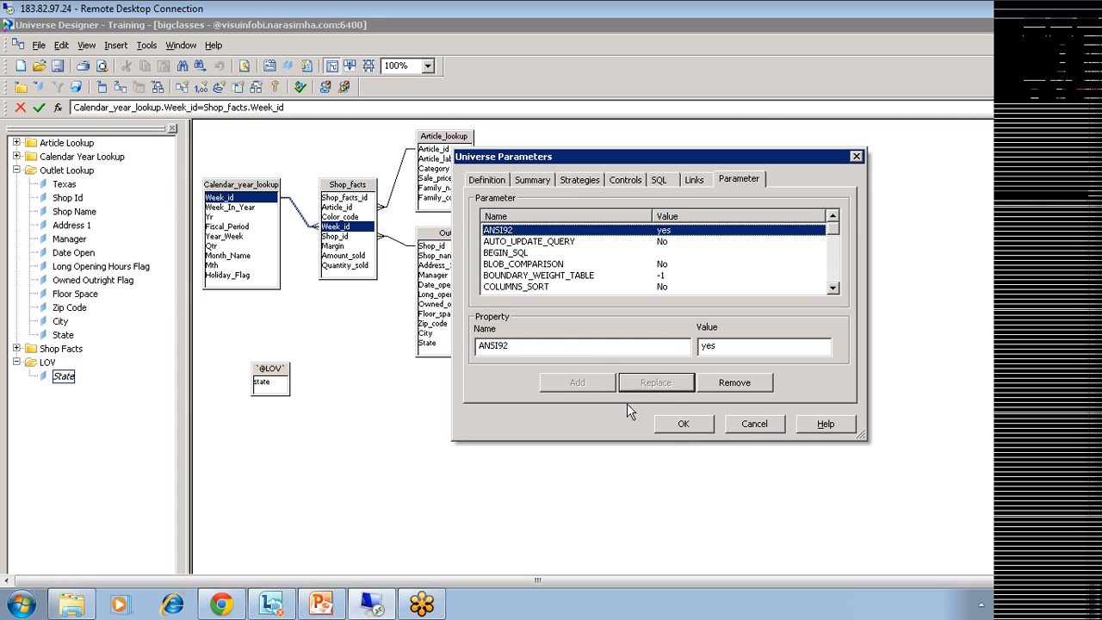
click(684, 423)
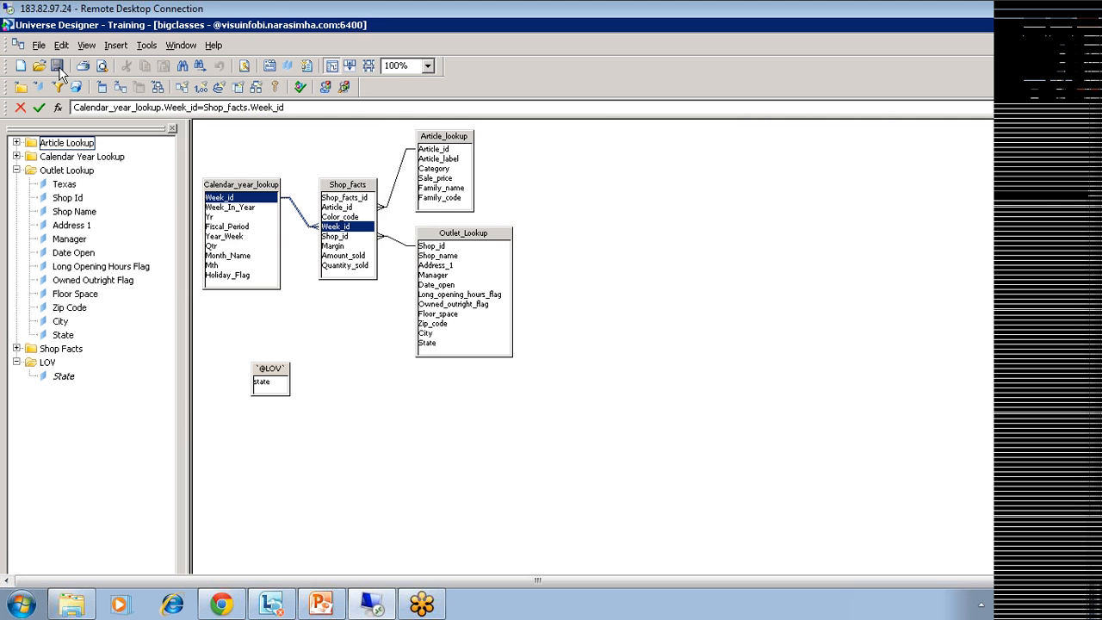
Try enabling outer join on both sides of the Calendar_year_lookup to Shop_facts join at once, and cancel the join edit.
double_click(299, 214)
click(509, 274)
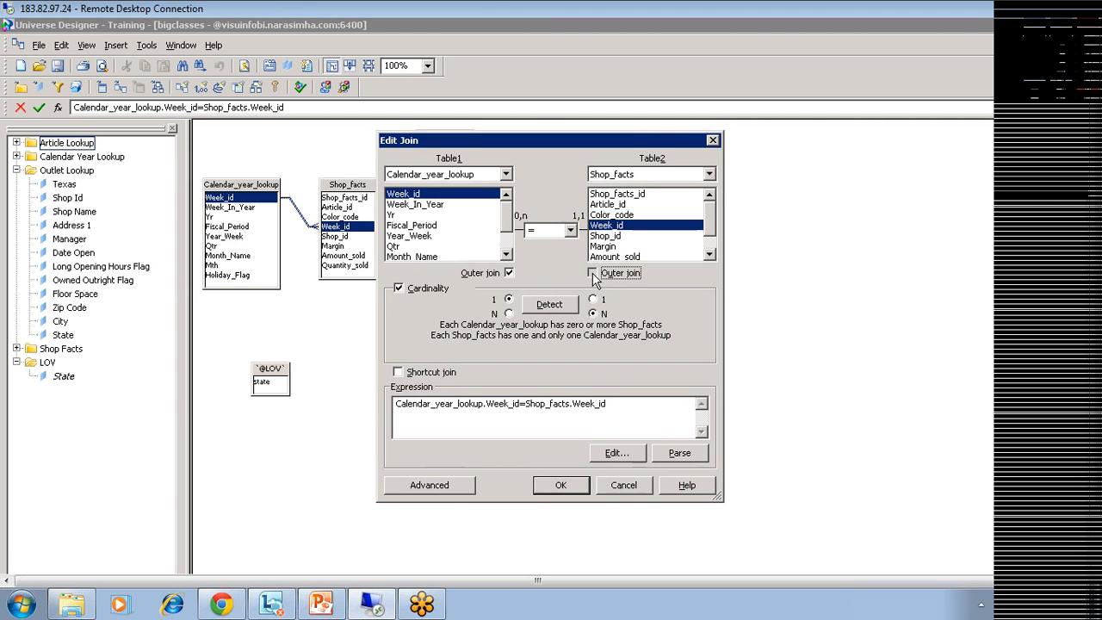
click(593, 273)
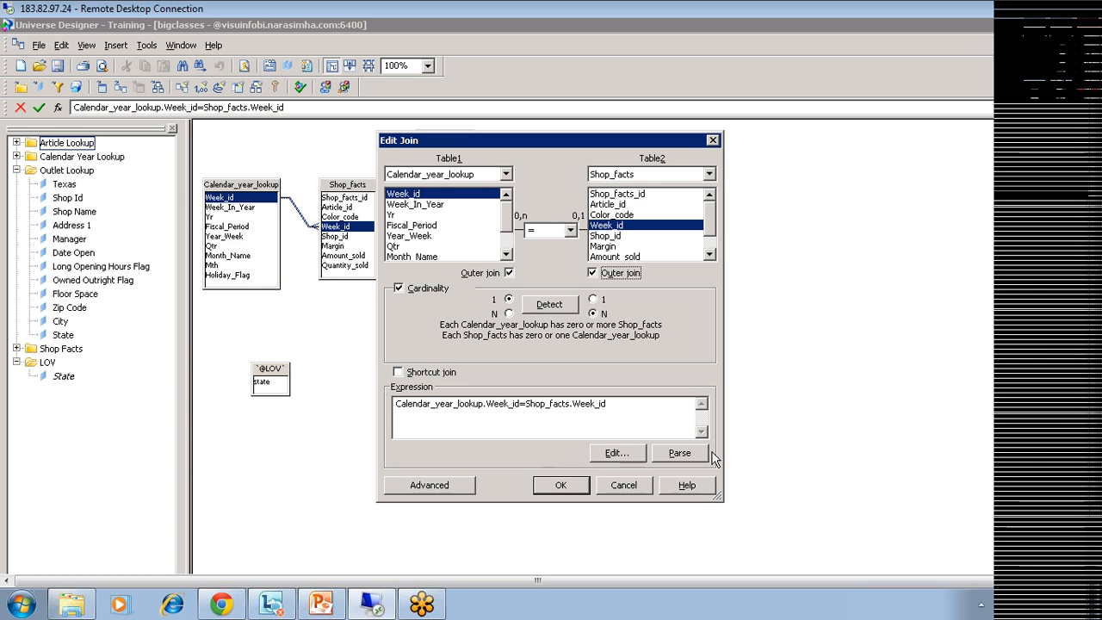
click(631, 485)
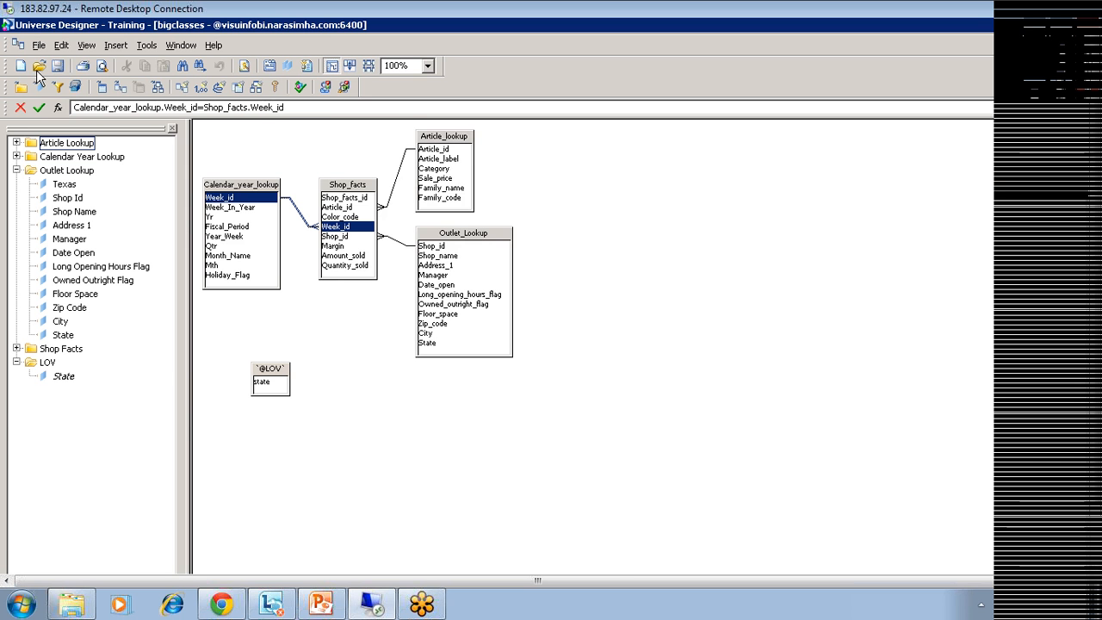
Review the complete list of SQL generation parameters for the Training universe, from ANSI92 to UNICODE_STRINGS.
click(35, 45)
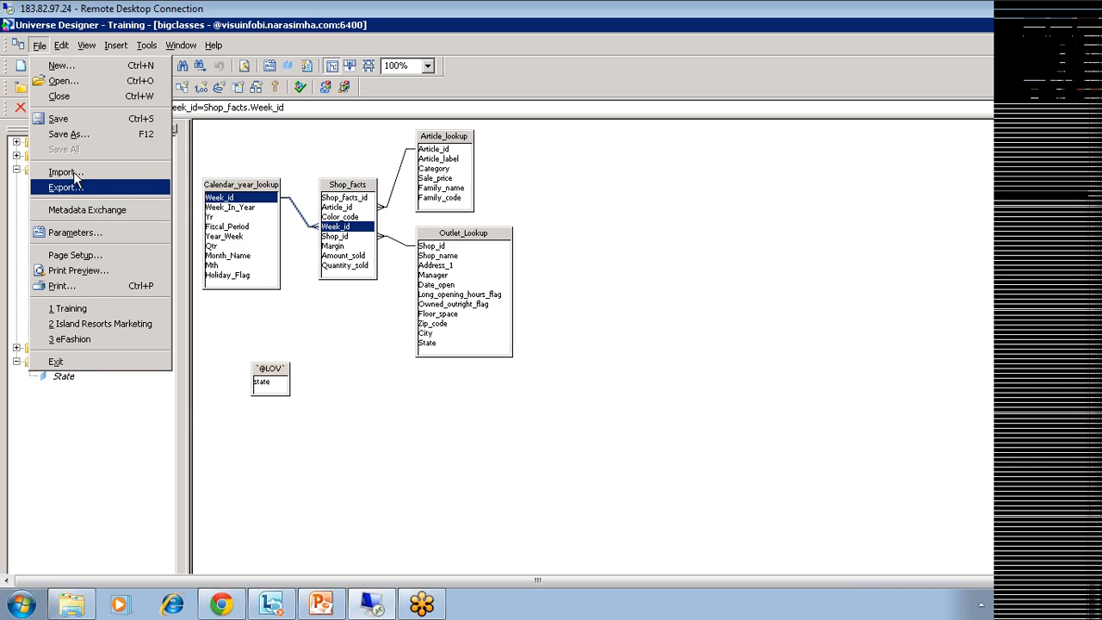
click(76, 232)
click(738, 182)
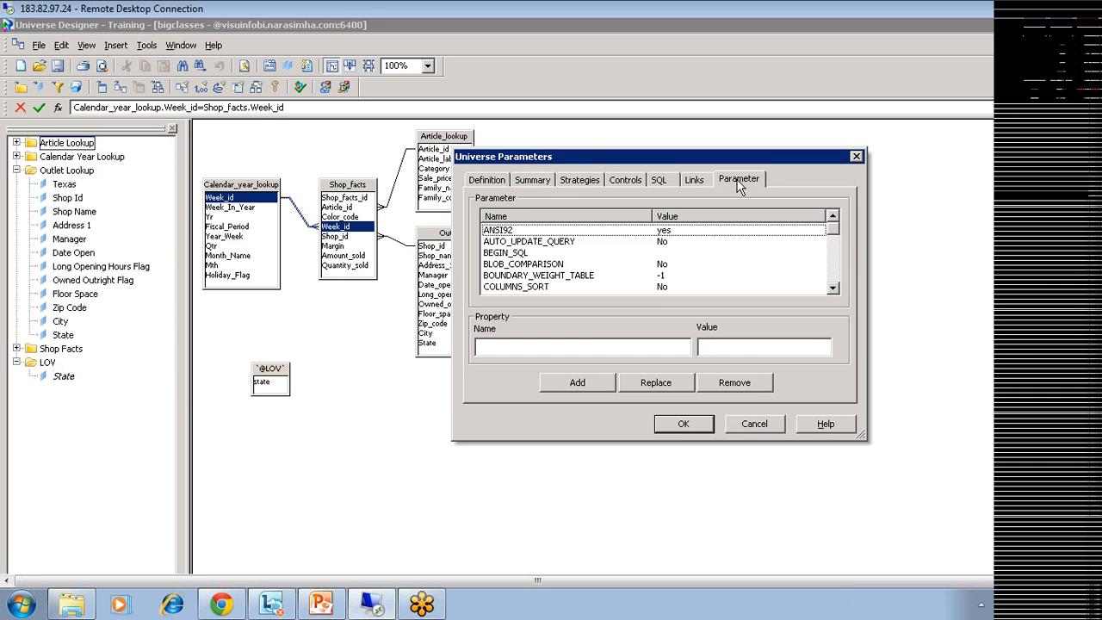
drag(834, 229, 840, 297)
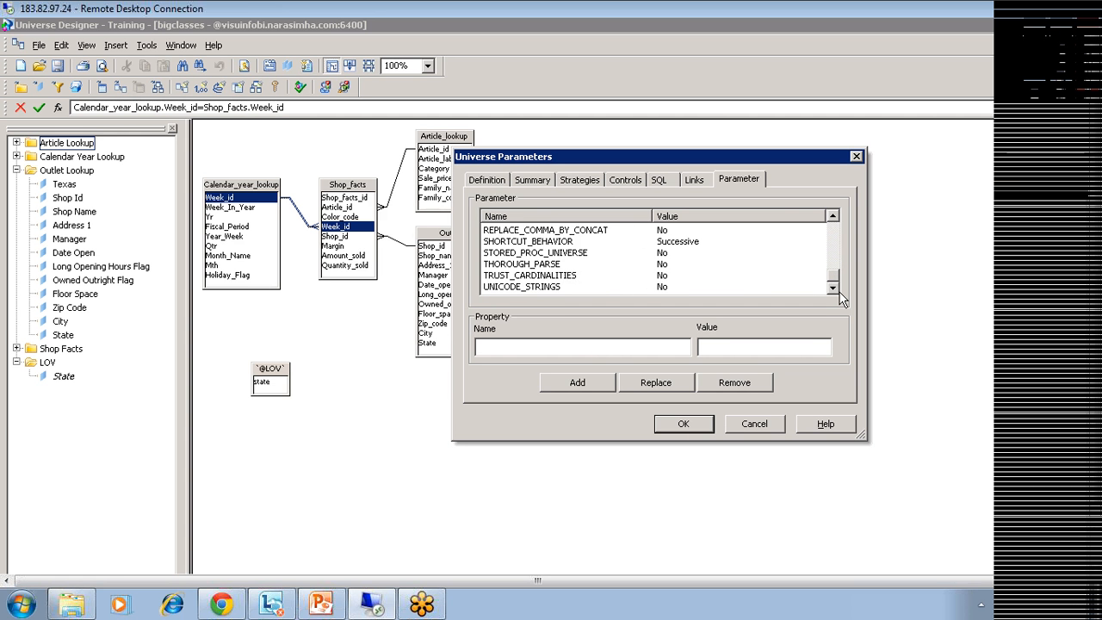
drag(836, 285, 836, 218)
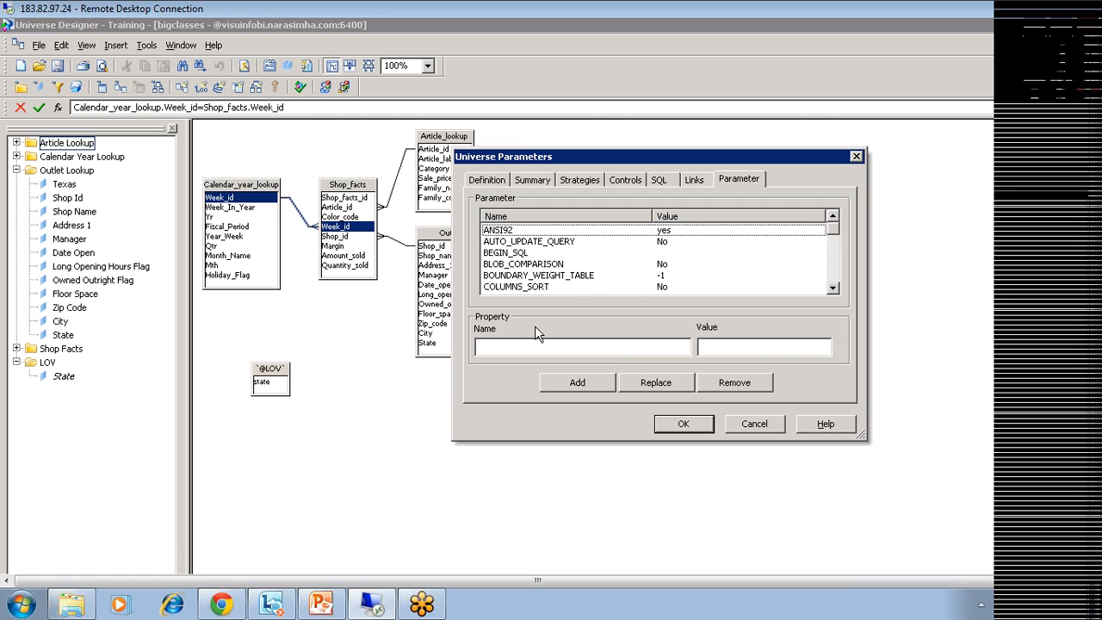
Open the Universe Designer help from the universe parameters, look up the index keyword "parameter" and enlarge the help window.
click(816, 423)
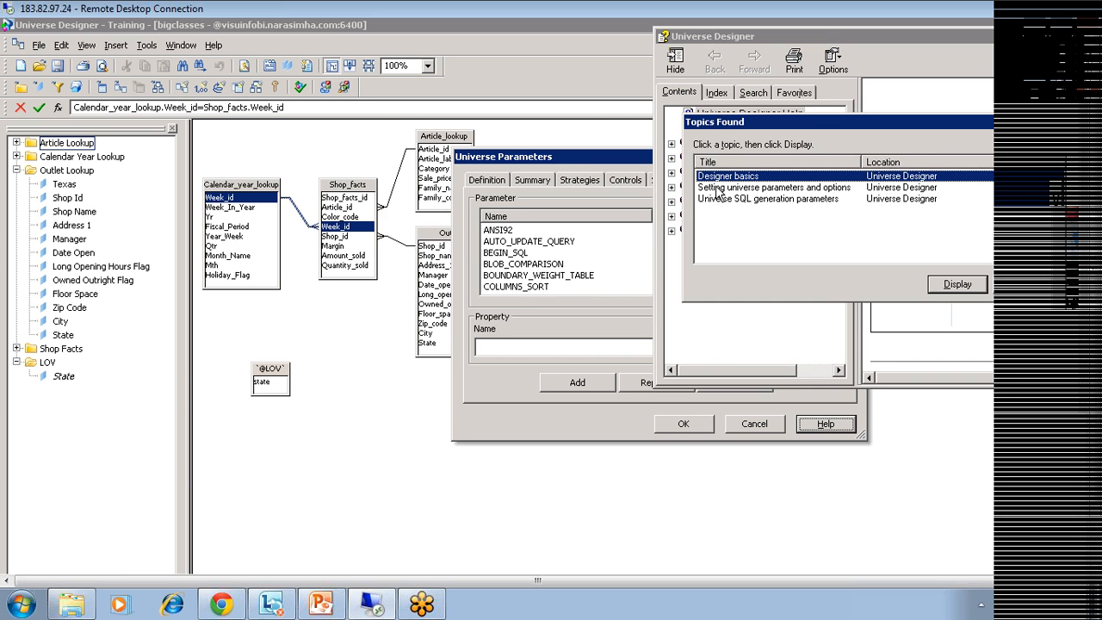
key(Escape)
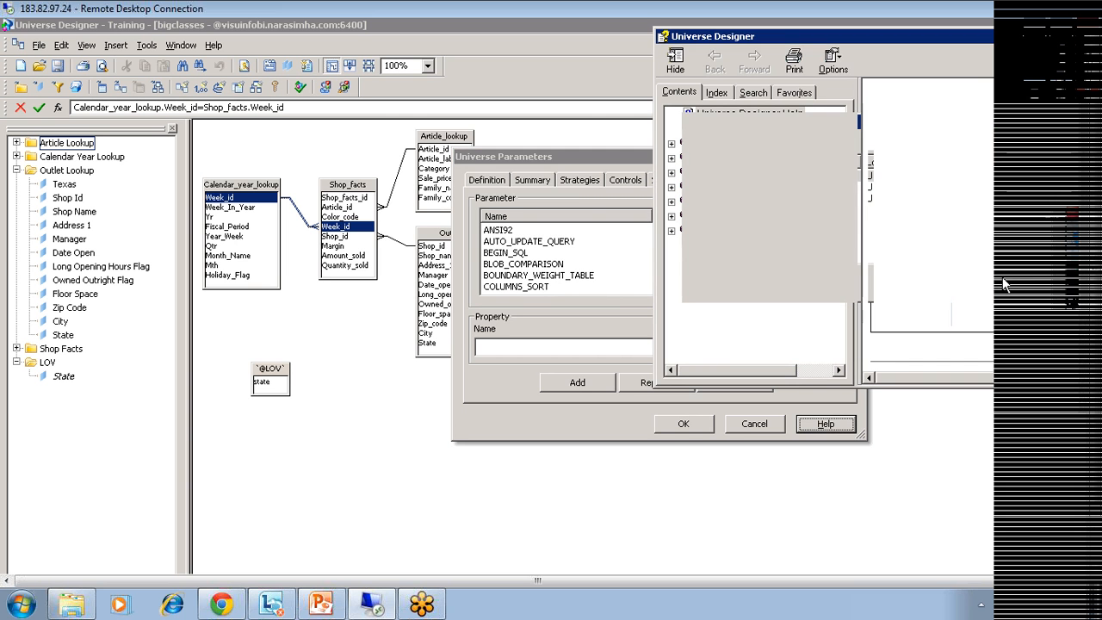
click(723, 95)
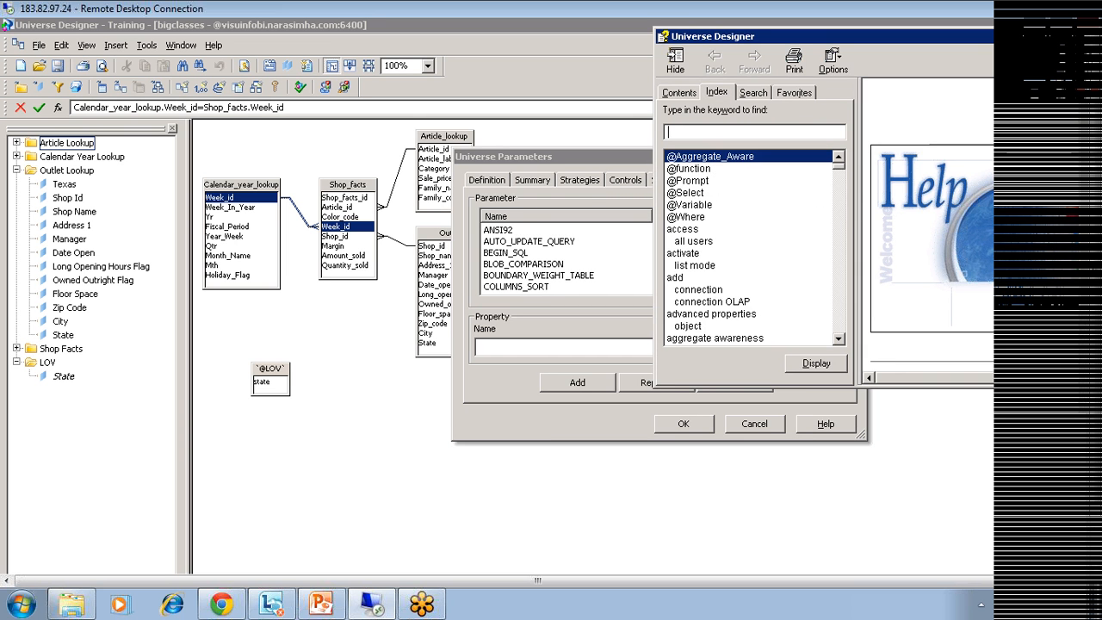
text(parameter)
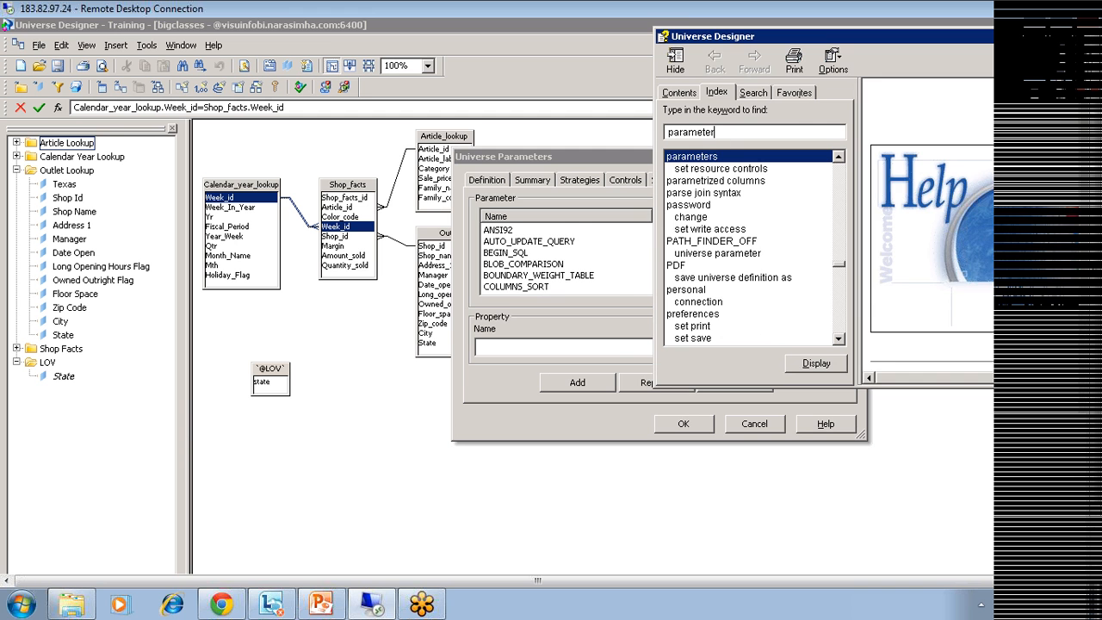
key(Return)
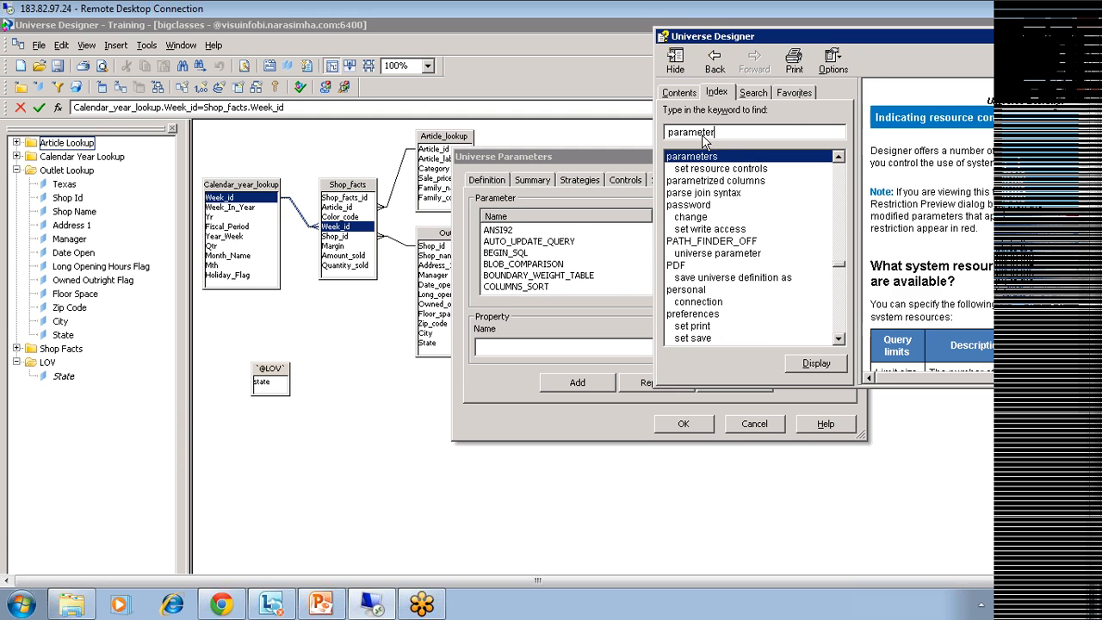
click(1068, 39)
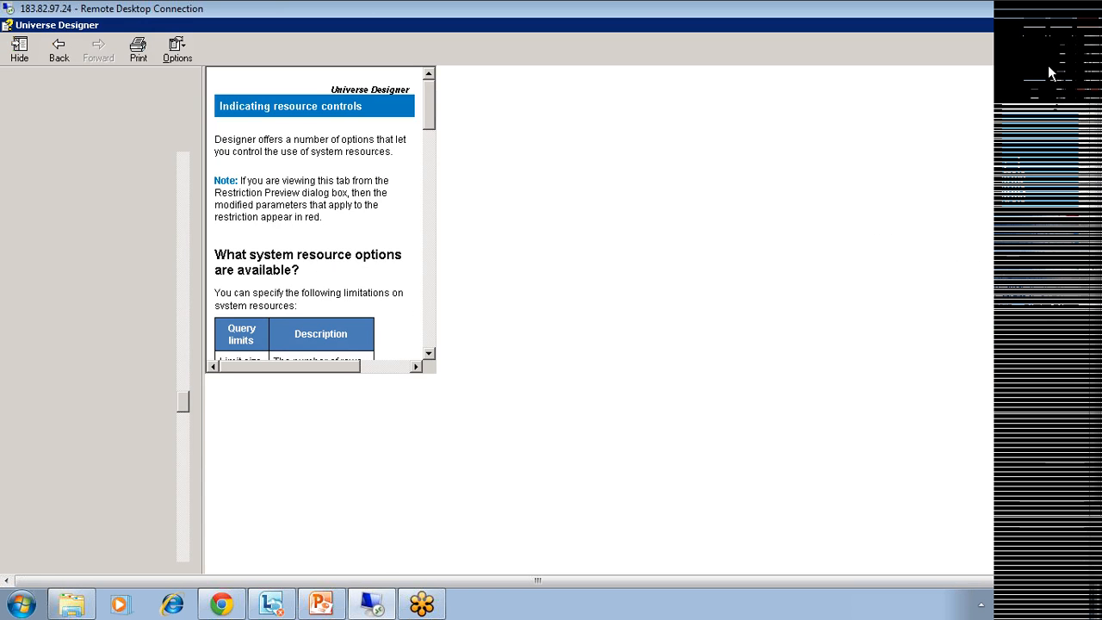
Page through the help topics from resource controls via SQL restrictions and linked universes to the topic on adding, changing and deleting SQL parameters.
scroll(533, 410, down, 5)
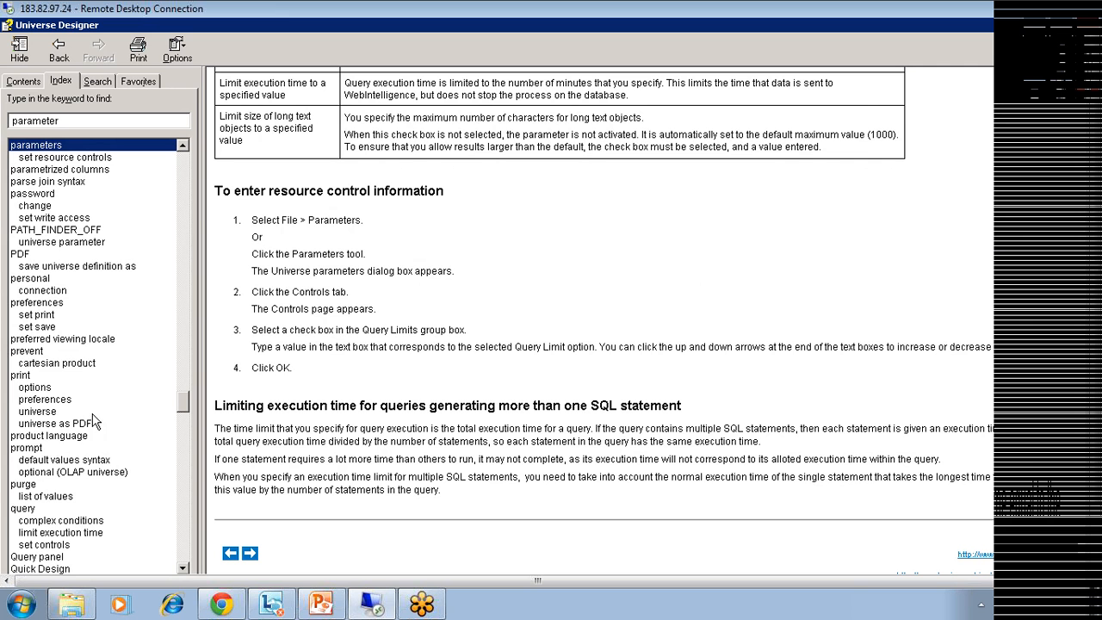
click(249, 554)
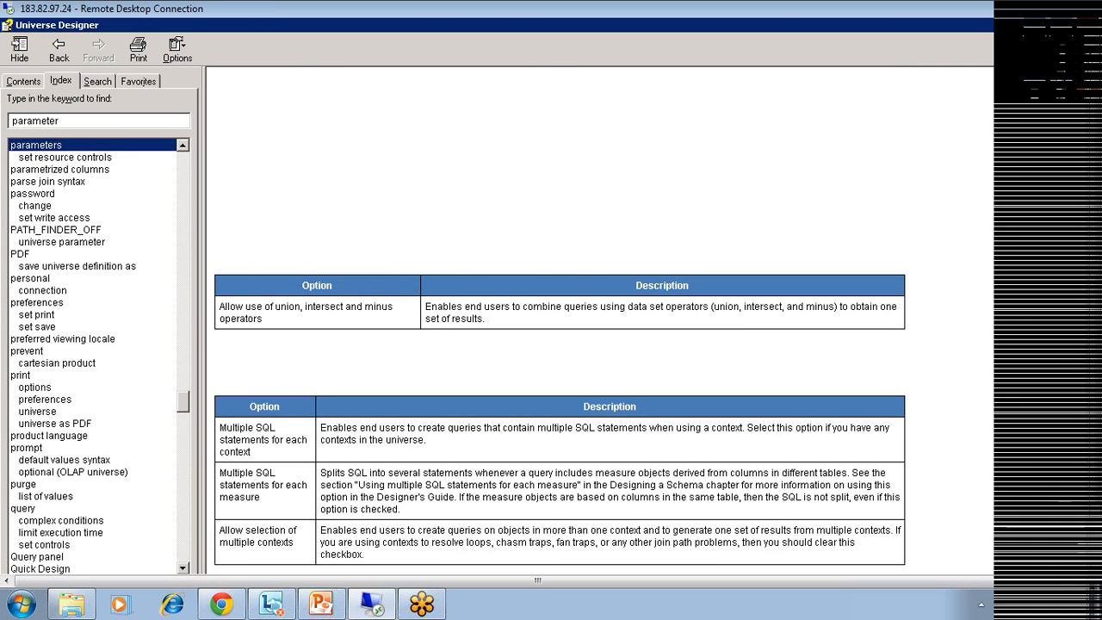
scroll(264, 552, down, 5)
click(250, 554)
scroll(250, 554, down, 3)
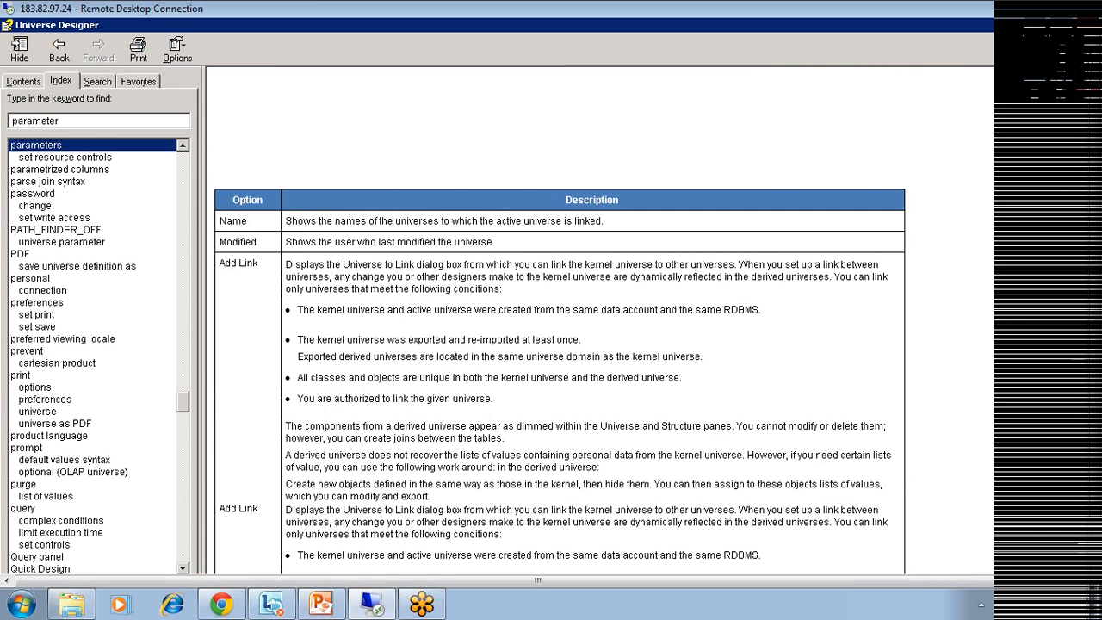
scroll(379, 483, down, 7)
scroll(379, 482, down, 4)
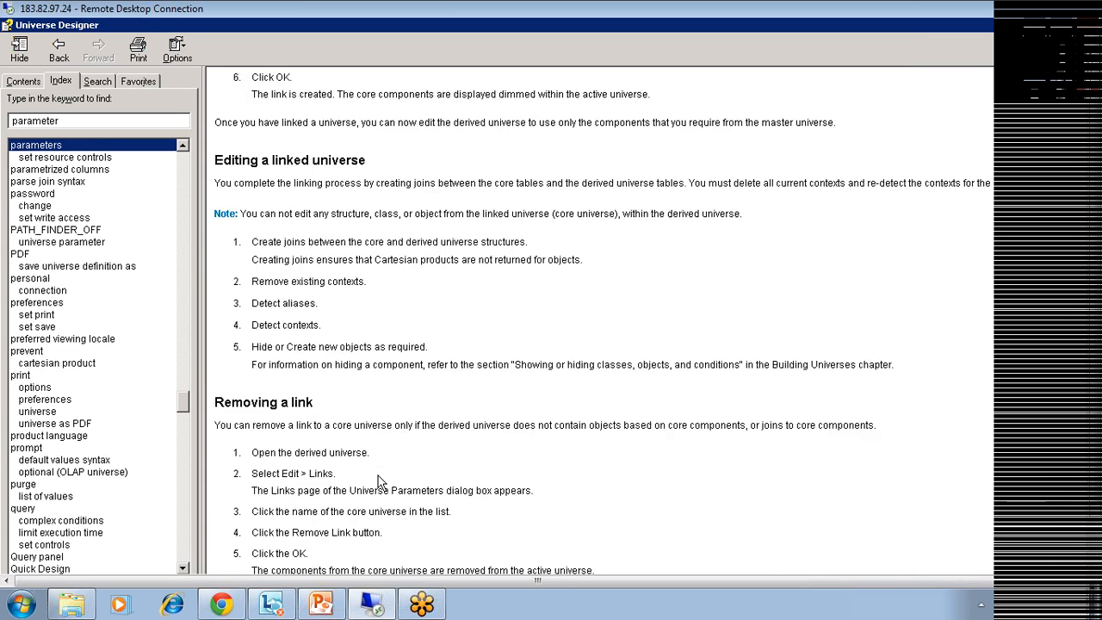
click(249, 554)
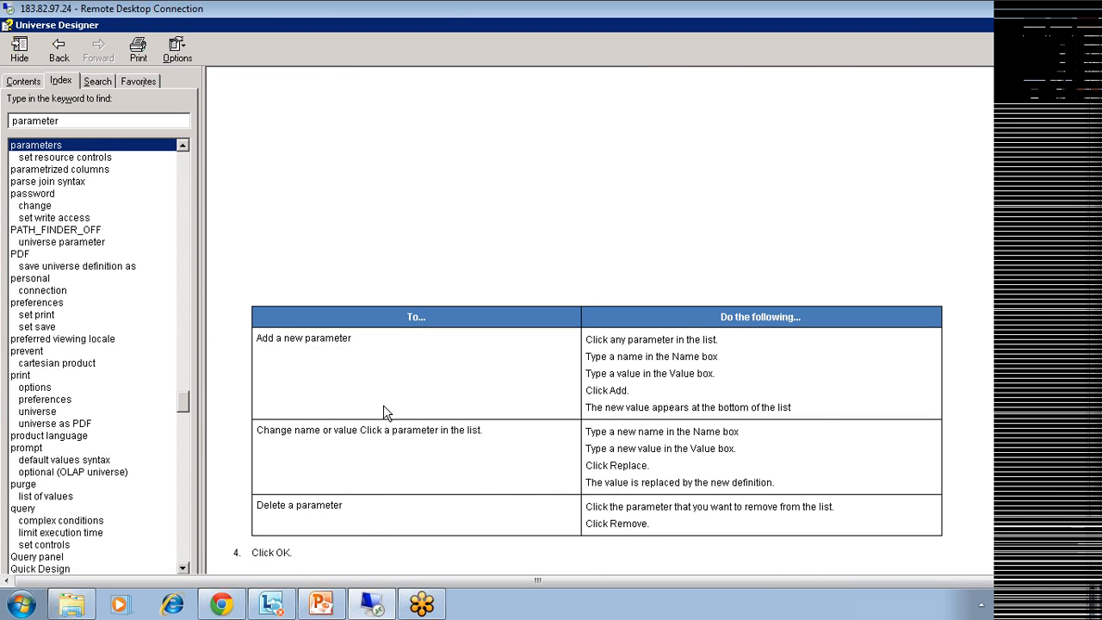
scroll(384, 405, down, 3)
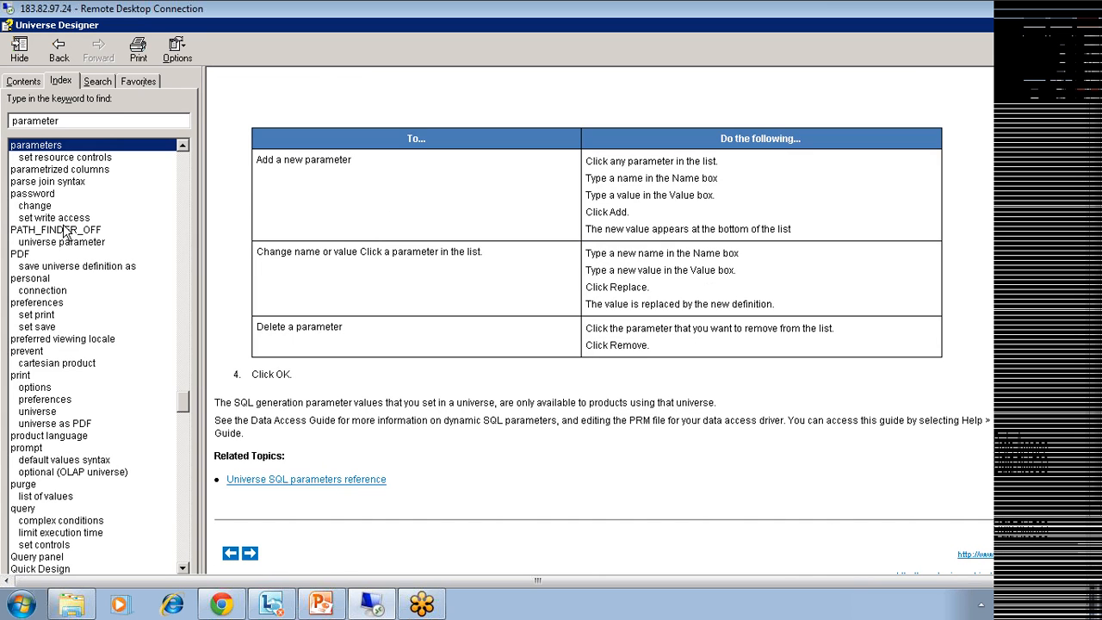
Look up the index keyword "parameter" again and read its resource controls topic down to the execution time limits.
click(53, 171)
drag(112, 121, 2, 125)
text(parameter)
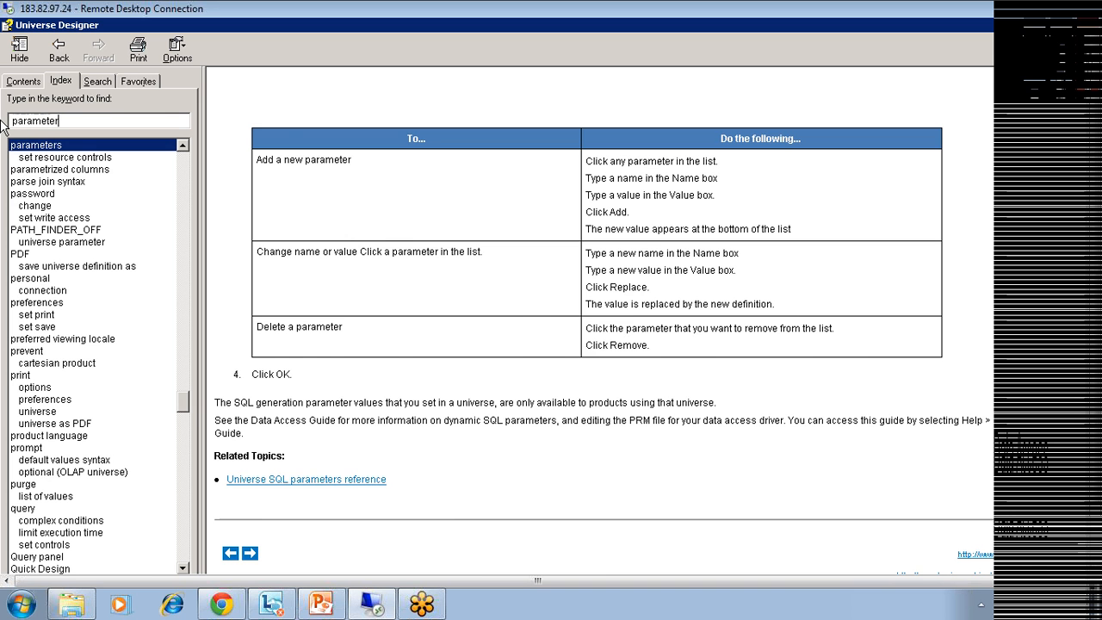
key(Return)
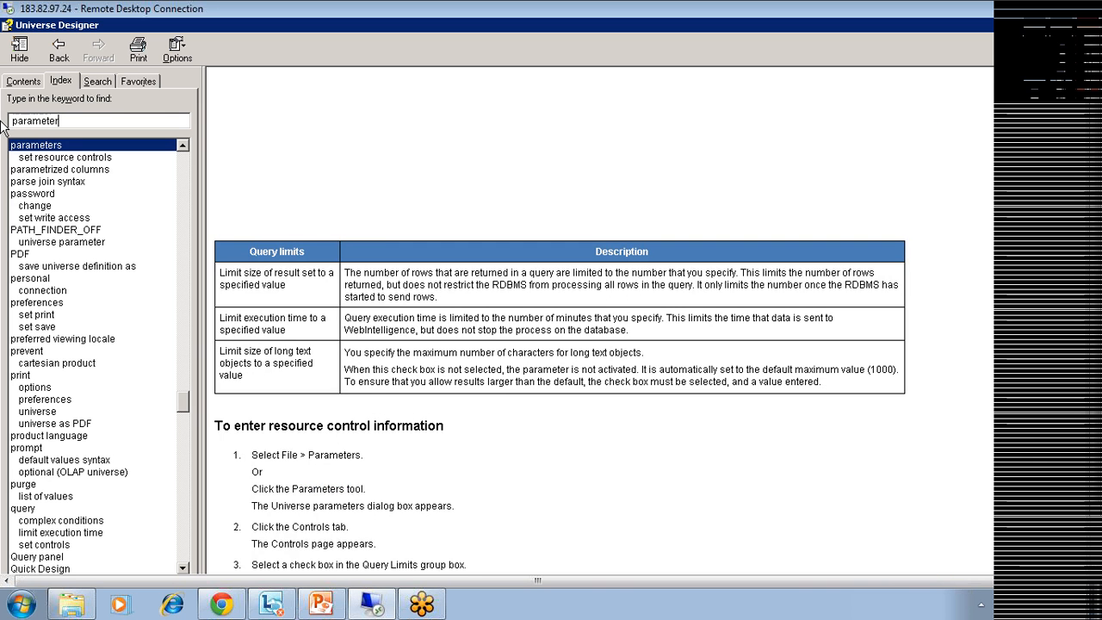
scroll(310, 347, down, 3)
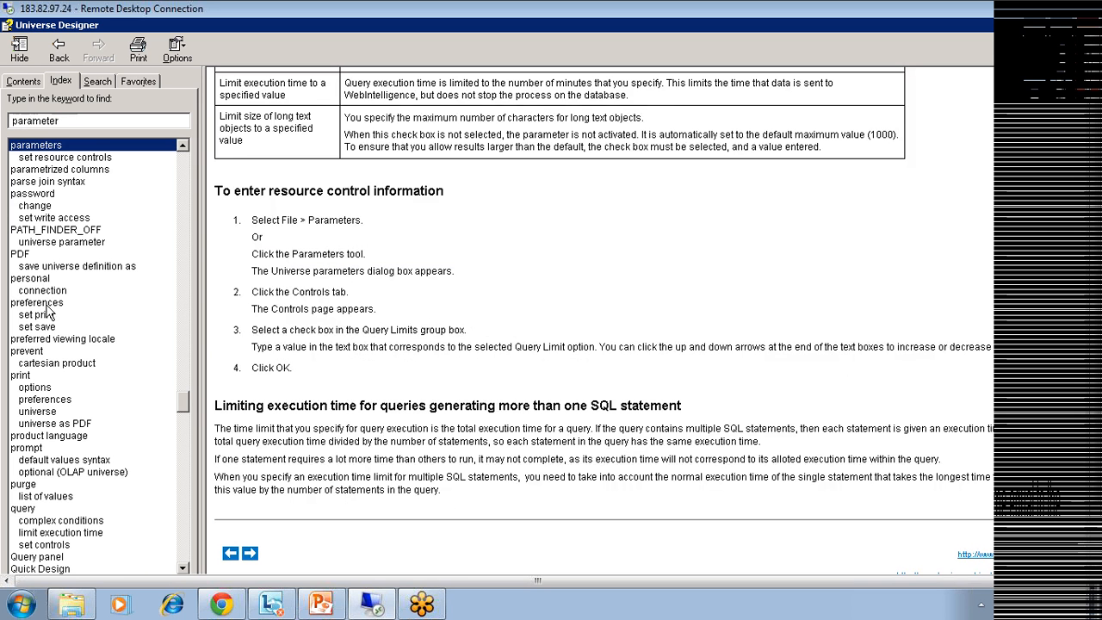
Scan the help index keywords beyond "preferences" for entries about universe parameters, and return to the index's earlier entries.
click(45, 303)
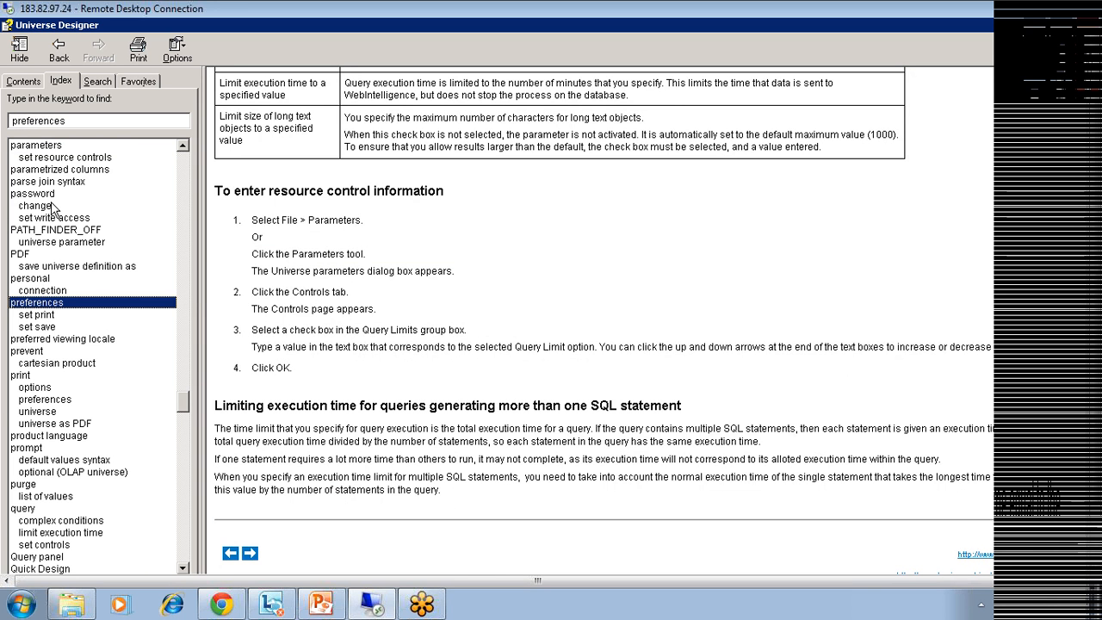
scroll(54, 217, down, 2)
scroll(53, 217, down, 3)
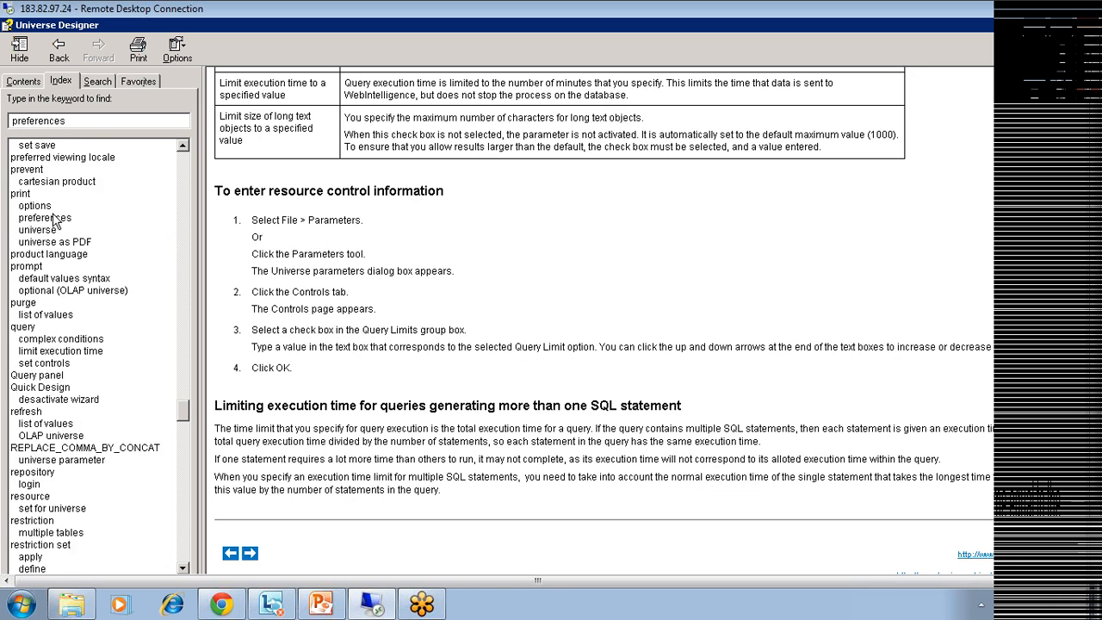
scroll(53, 221, down, 3)
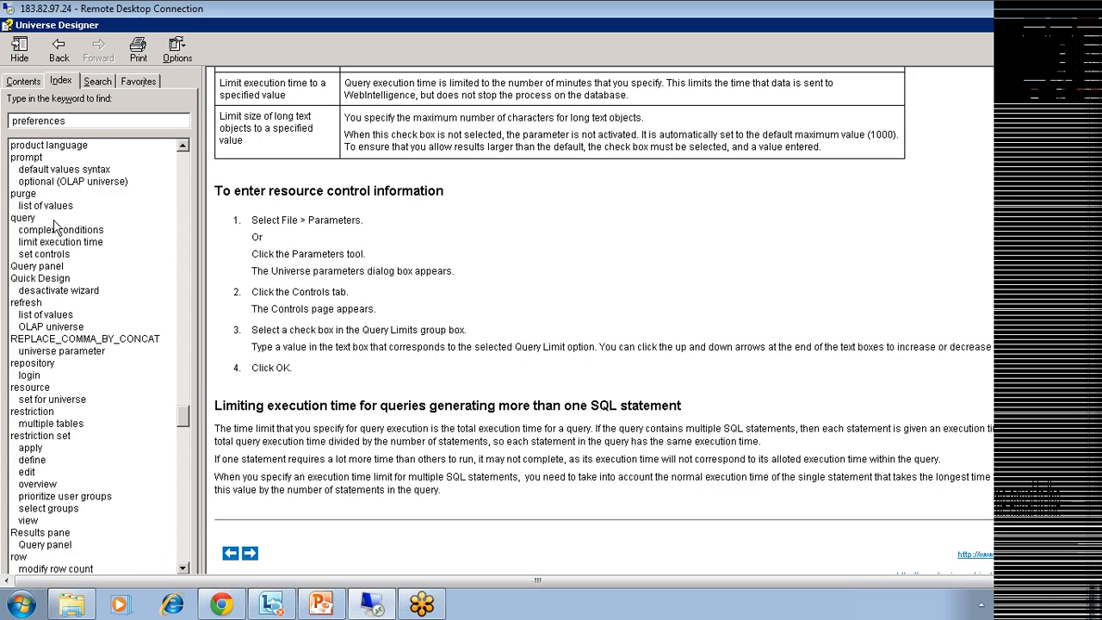
scroll(182, 509, down, 3)
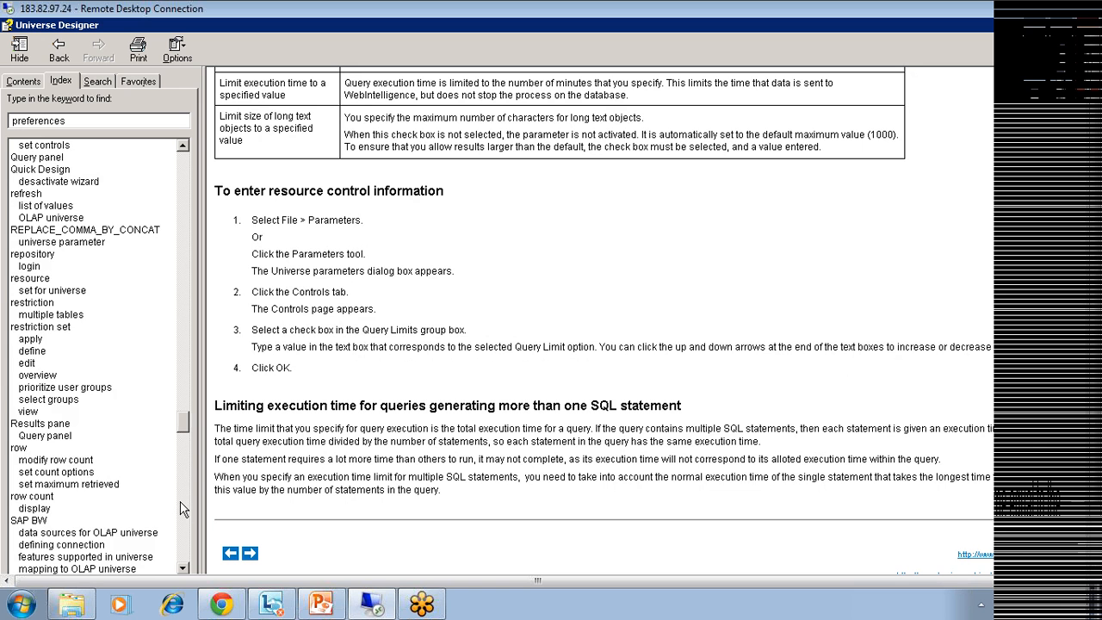
scroll(182, 508, down, 9)
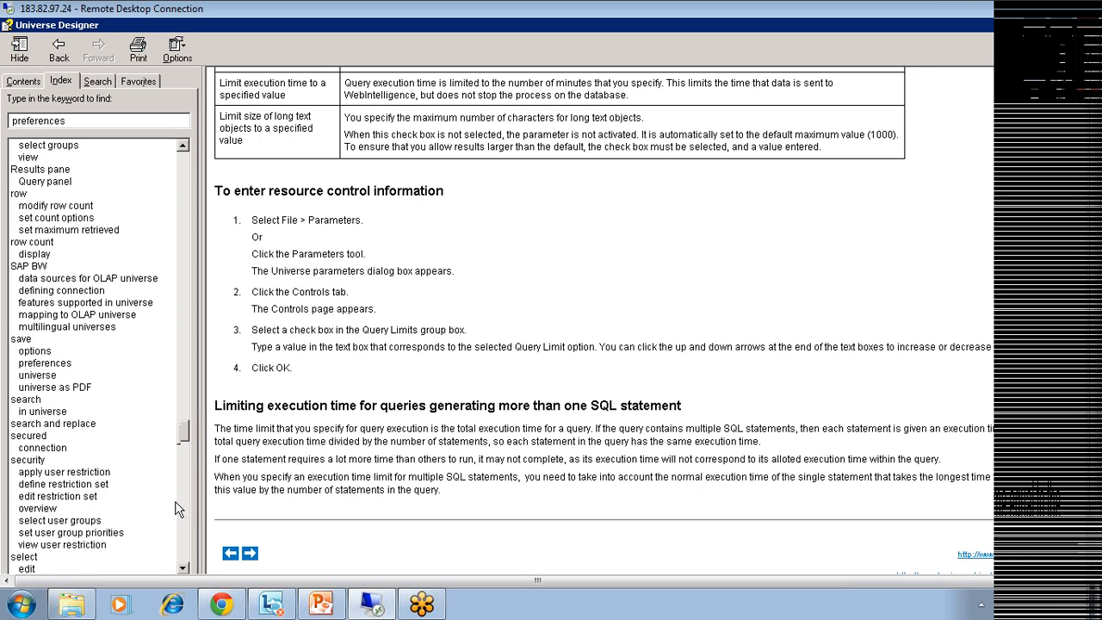
scroll(175, 513, down, 7)
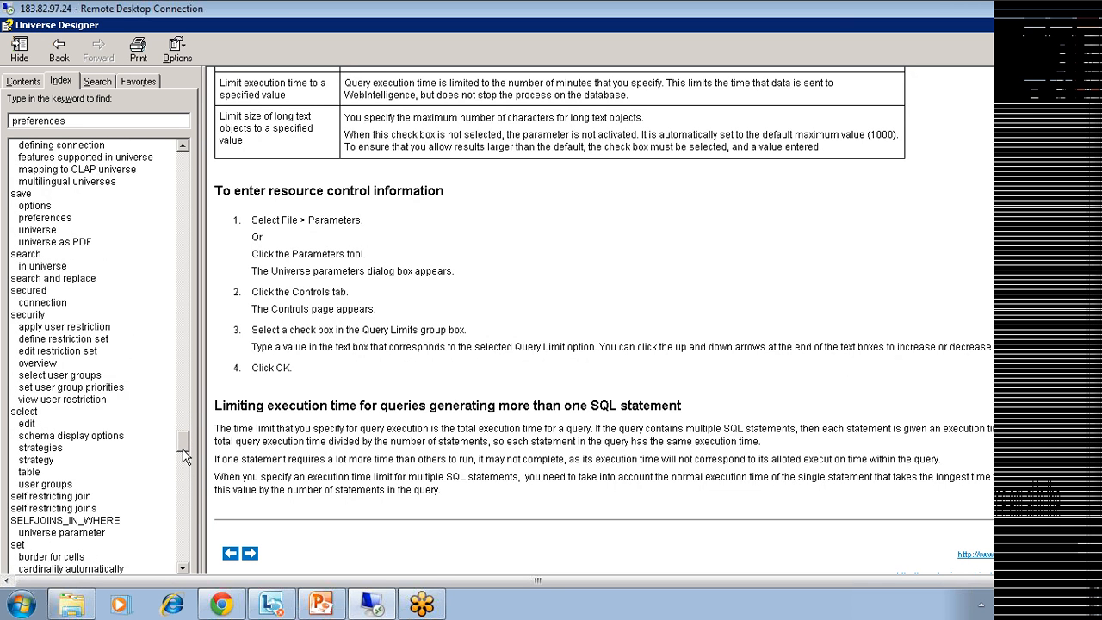
drag(181, 456, 159, 230)
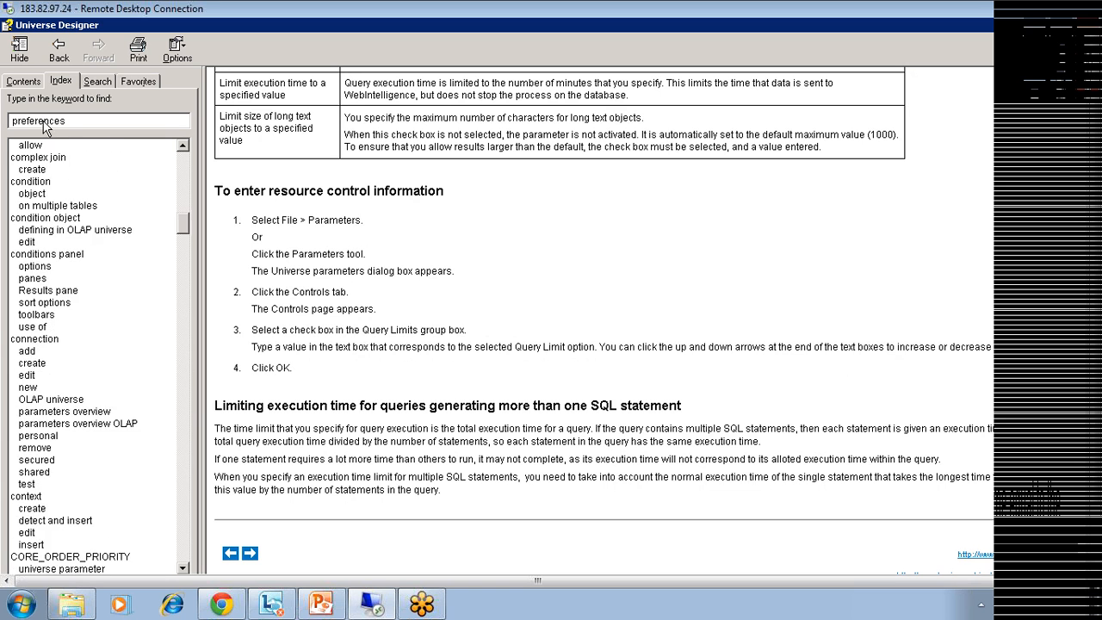
Look up "ansi" in the help index, opening the ANSI 92 join support topic and the ANSI92 universe parameter entry.
double_click(21, 121)
text(ansi)
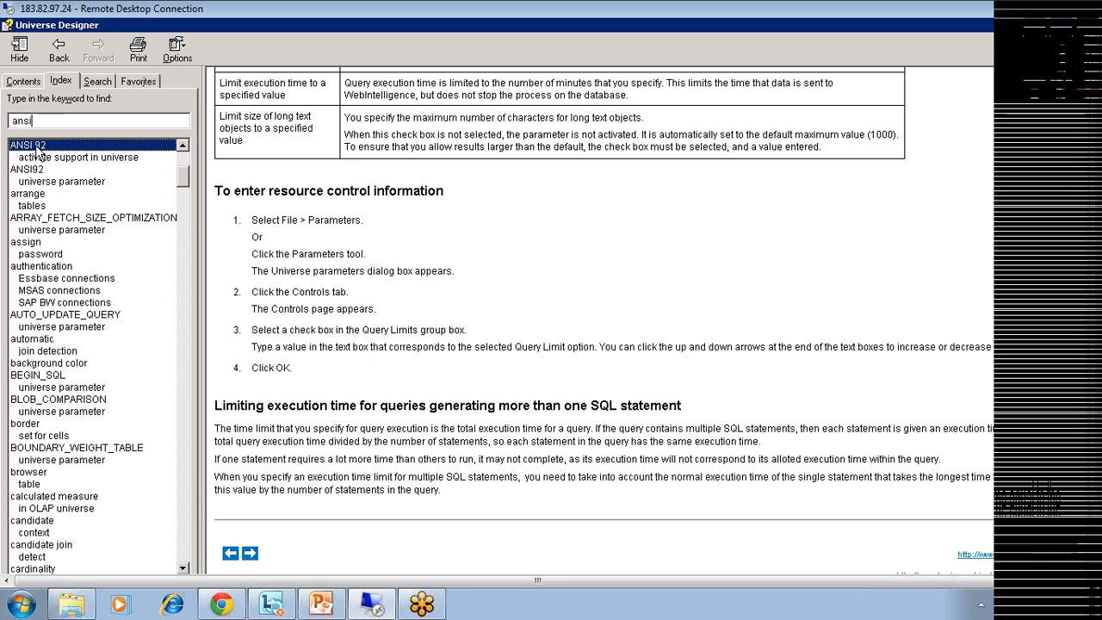
double_click(36, 148)
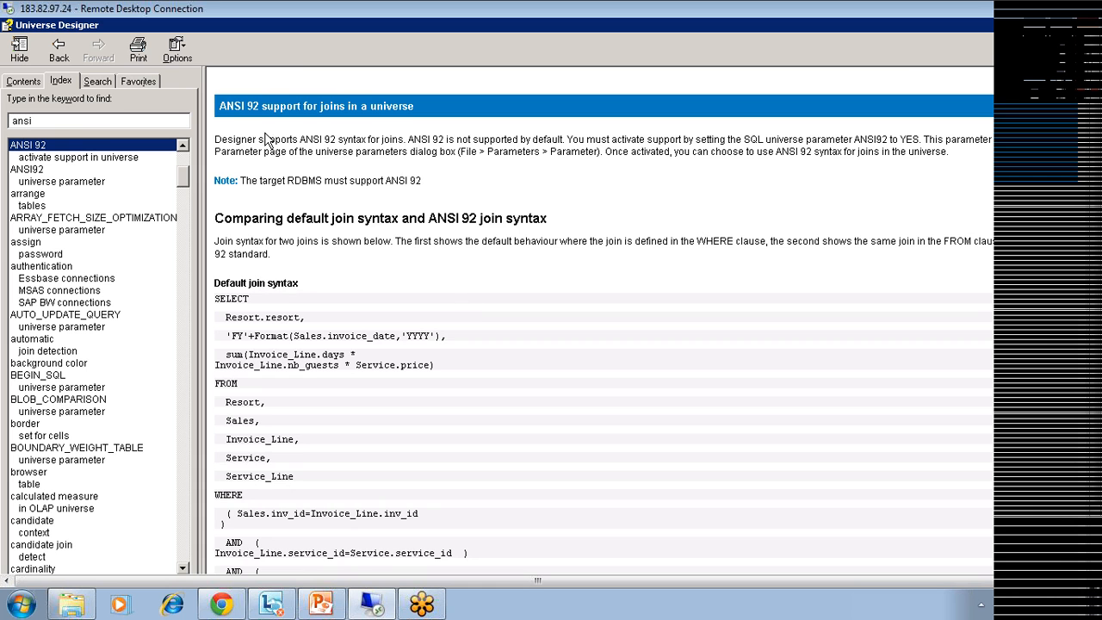
double_click(73, 188)
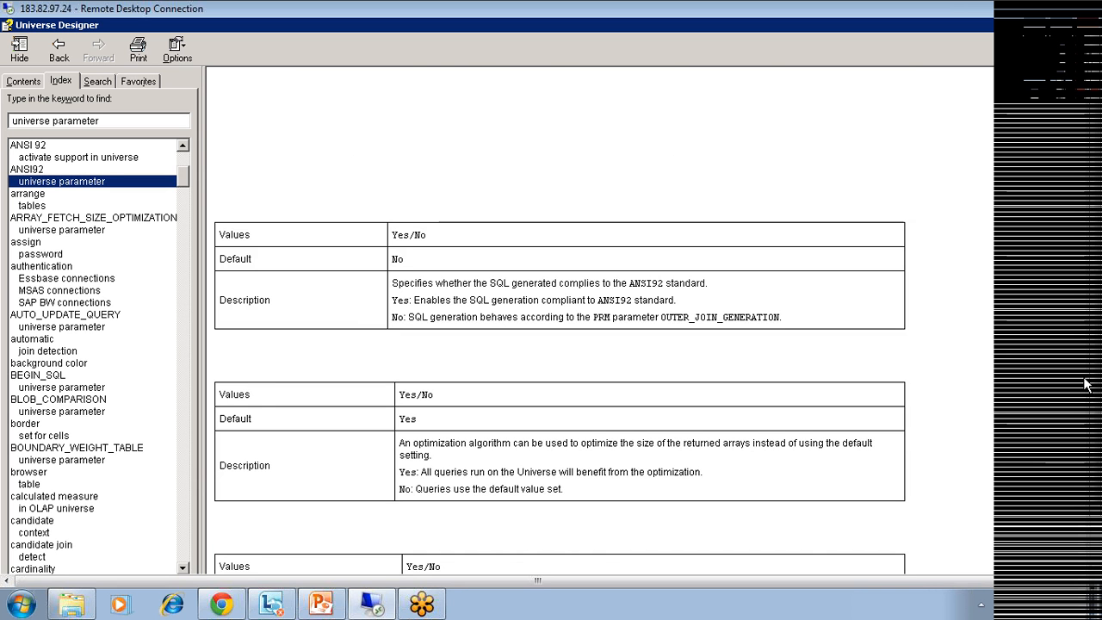
Examine the universe SQL parameter reference from ANSI92 through BEGIN_SQL to BLOB_COMPARISON, checking each parameter's values, default and description.
scroll(1093, 379, down, 3)
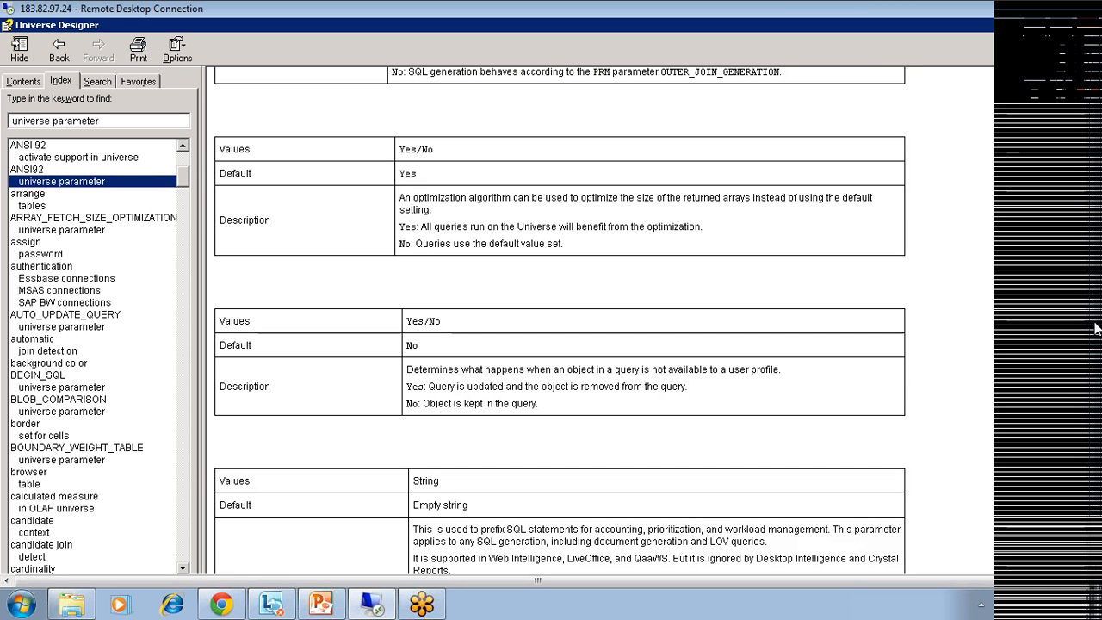
drag(1094, 340, 1094, 438)
scroll(744, 448, down, 4)
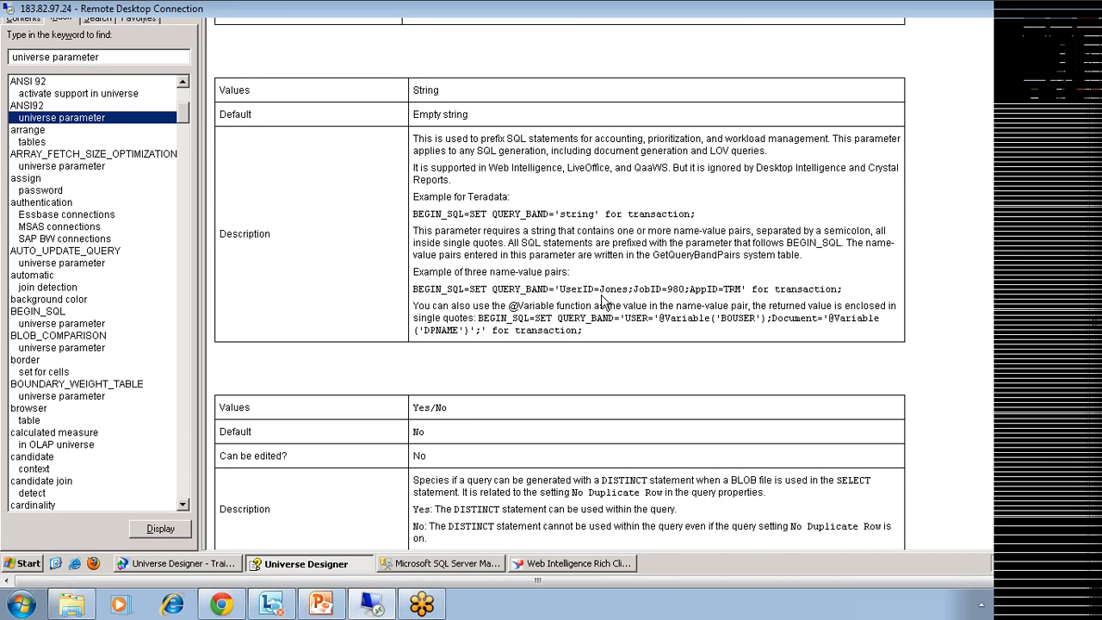
scroll(605, 302, up, 4)
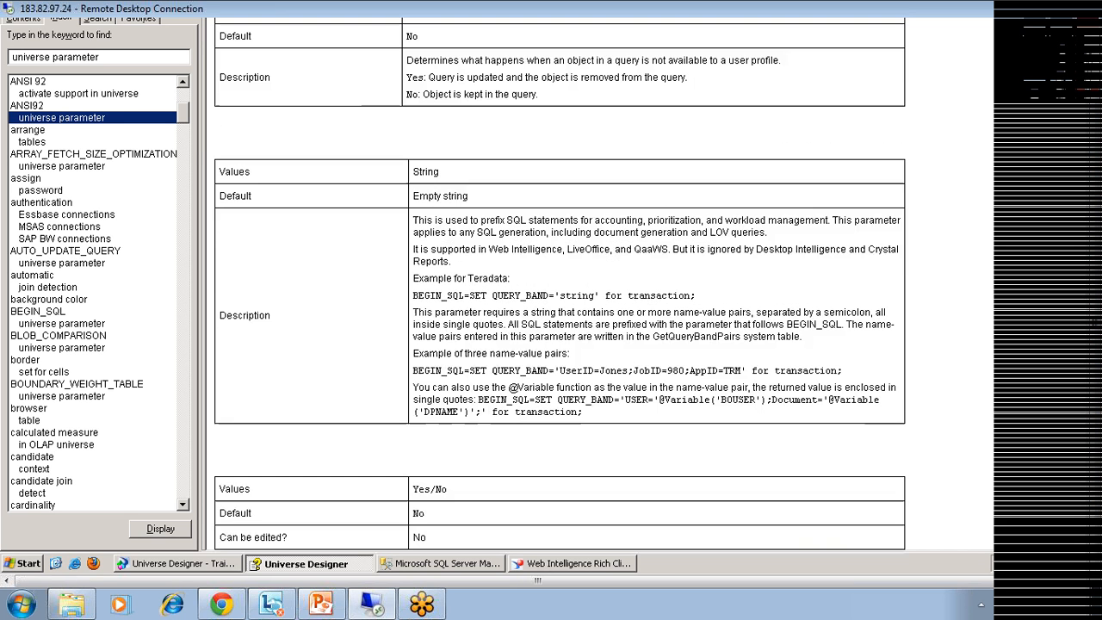
scroll(603, 302, up, 10)
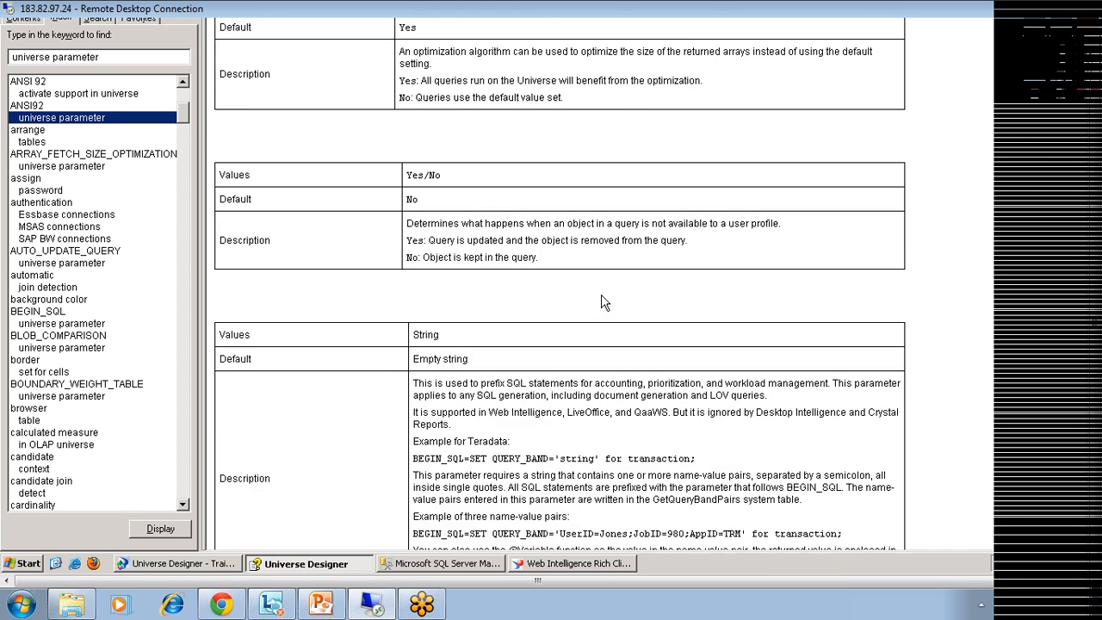